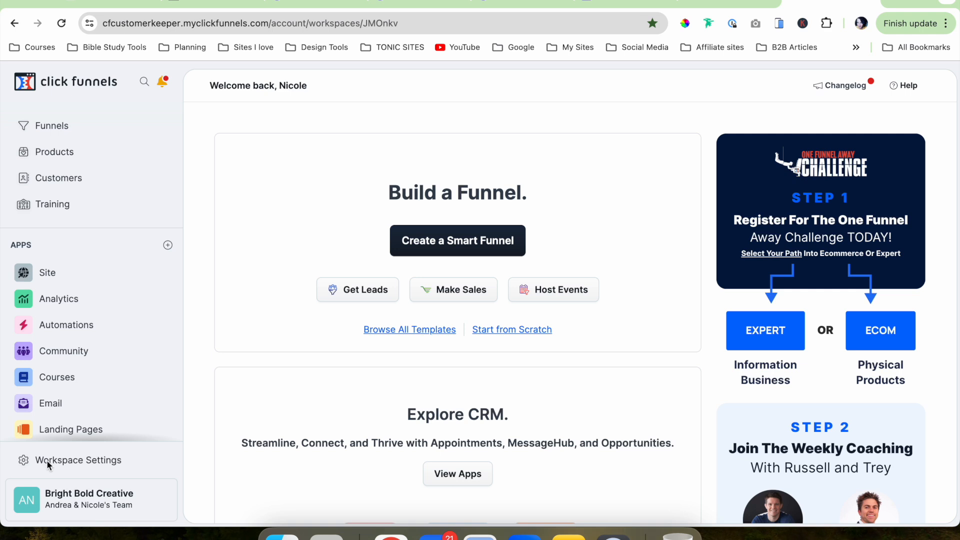
Open the Styles section of the workspace settings and open the Cityscape Style for customizing its designs
left_click(76, 465)
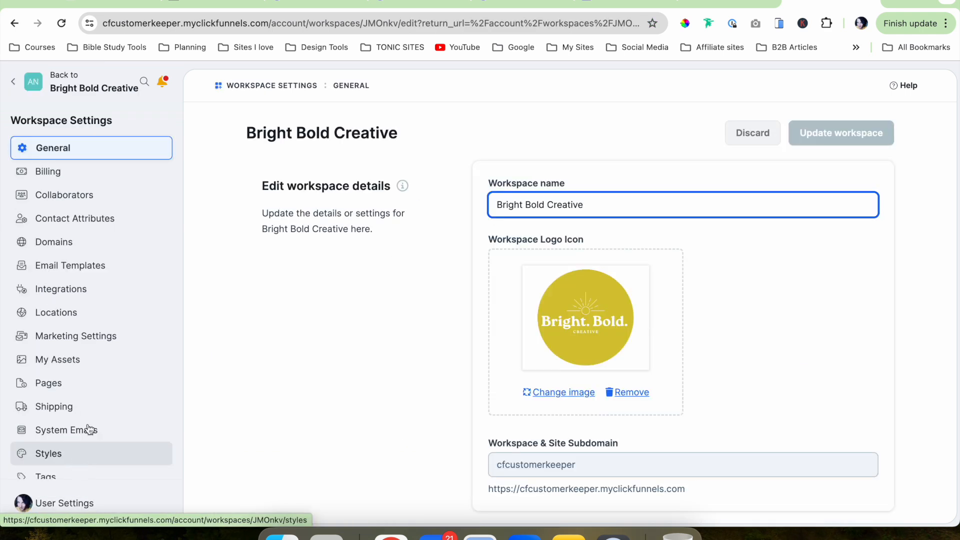
scroll(129, 365, "down", 3)
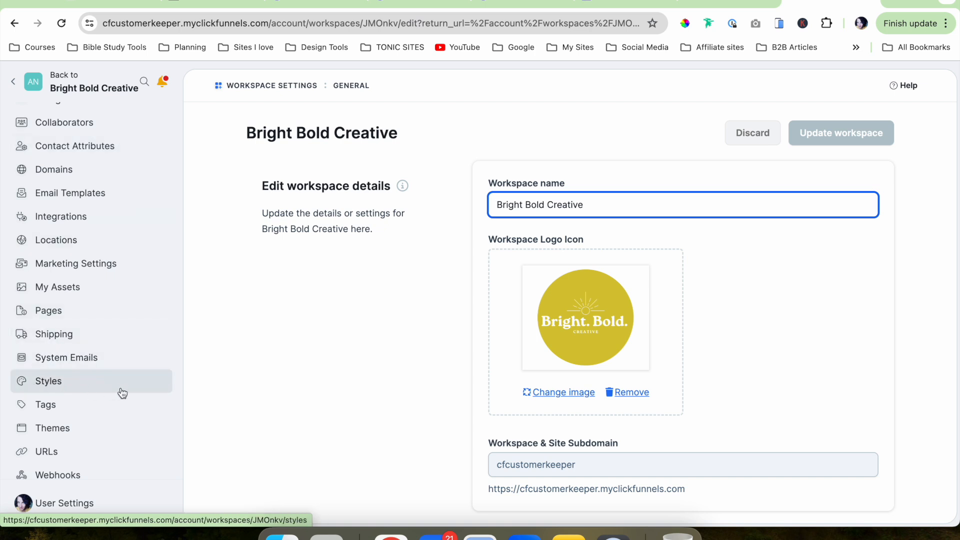
left_click(59, 384)
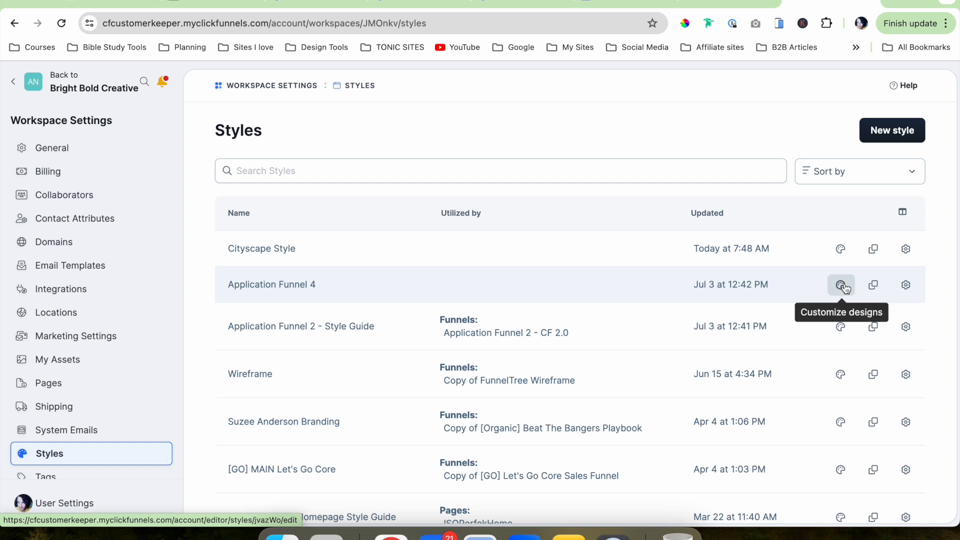
left_click(880, 134)
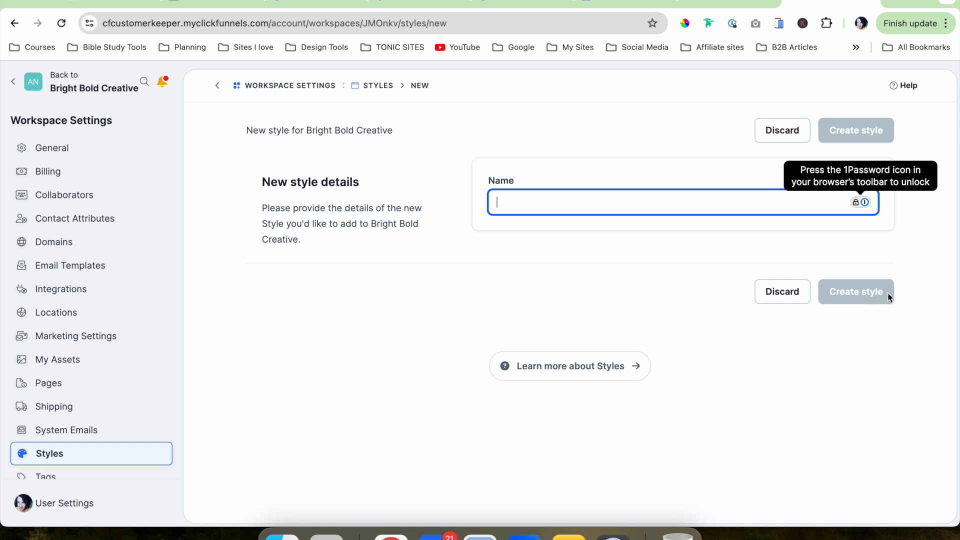
left_click(785, 295)
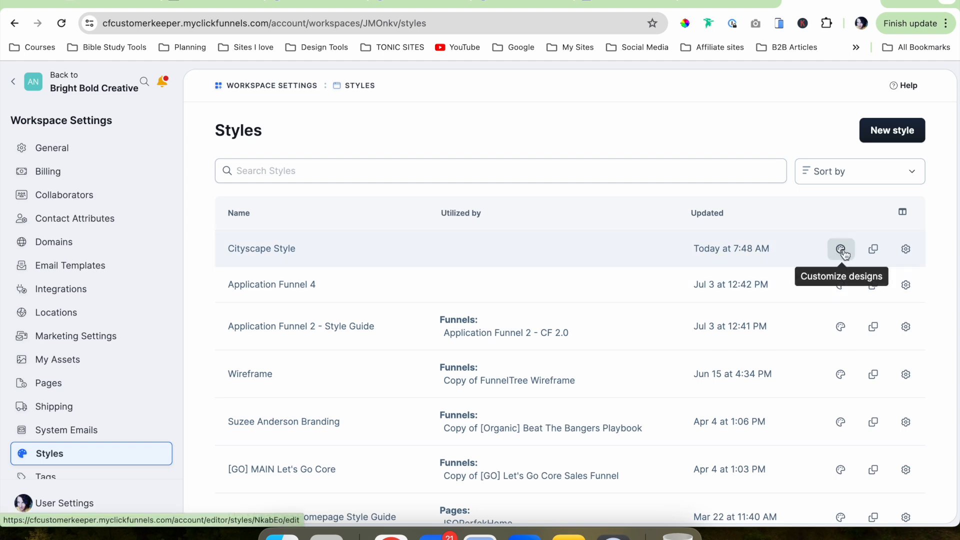
left_click(841, 249)
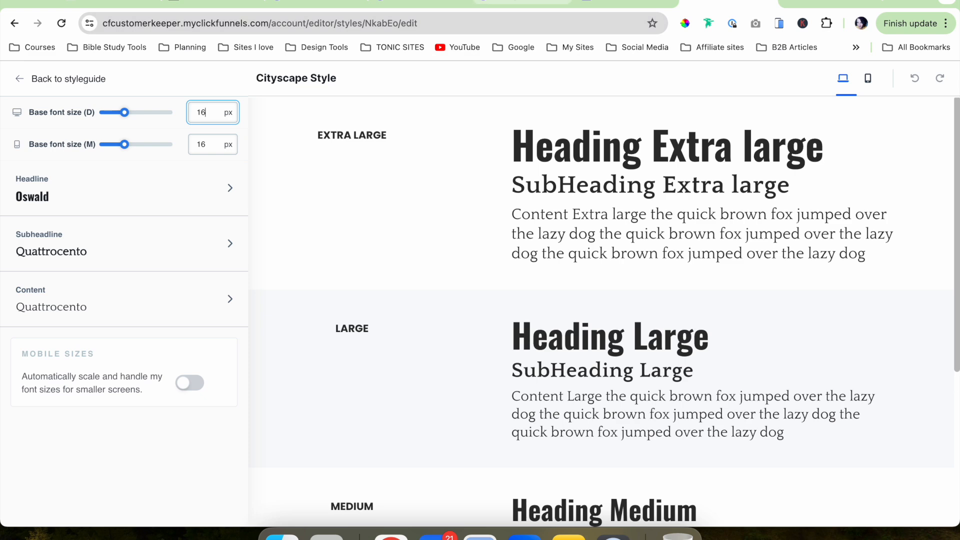
Switch to the Cityscape Brand Kit in Canva, examine its color palette, fonts guide and button designs, and return to the ClickFunnels style editor
left_click(522, 1)
scroll(493, 243, "down", 5)
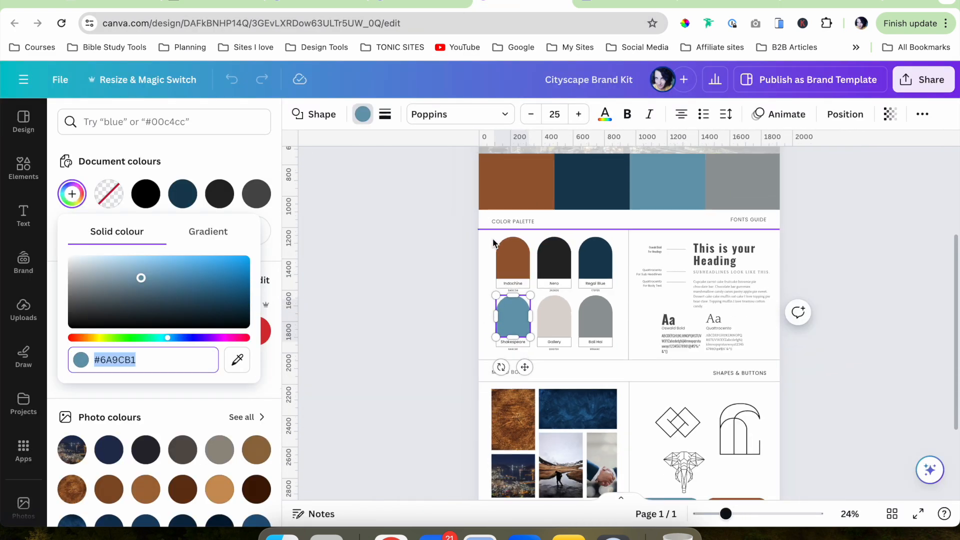
scroll(493, 244, "up", 3)
scroll(493, 244, "down", 5)
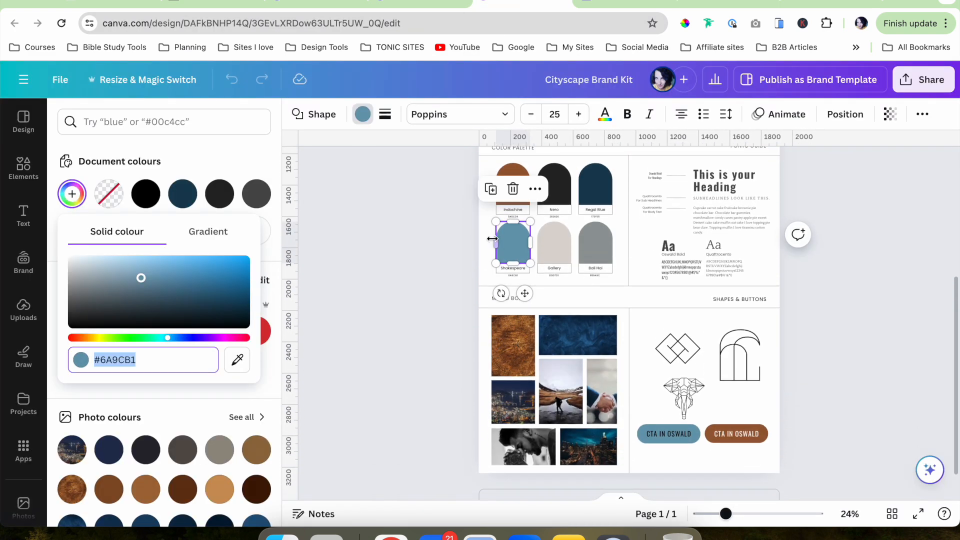
left_click(448, 245)
left_click(464, 314)
scroll(646, 294, "down", 1)
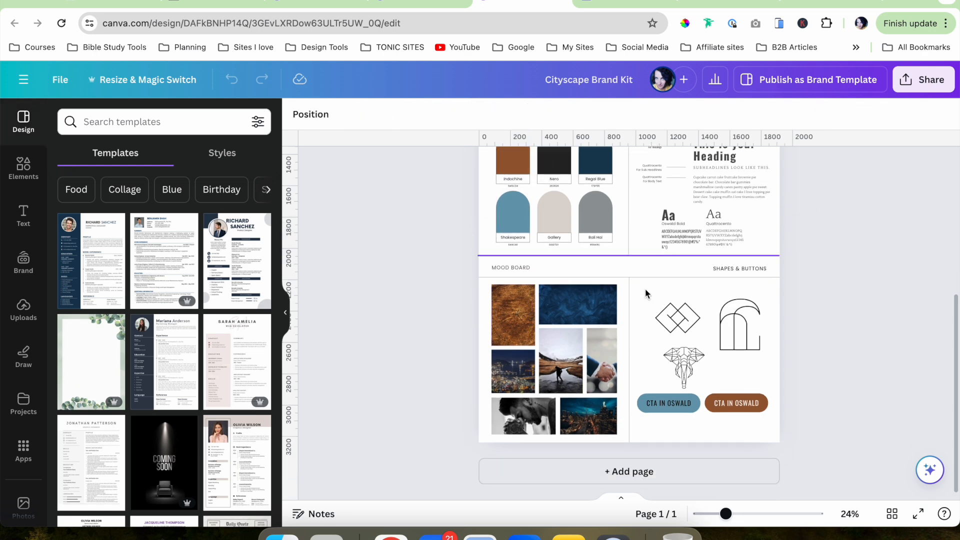
scroll(646, 293, "up", 5)
scroll(645, 290, "down", 2)
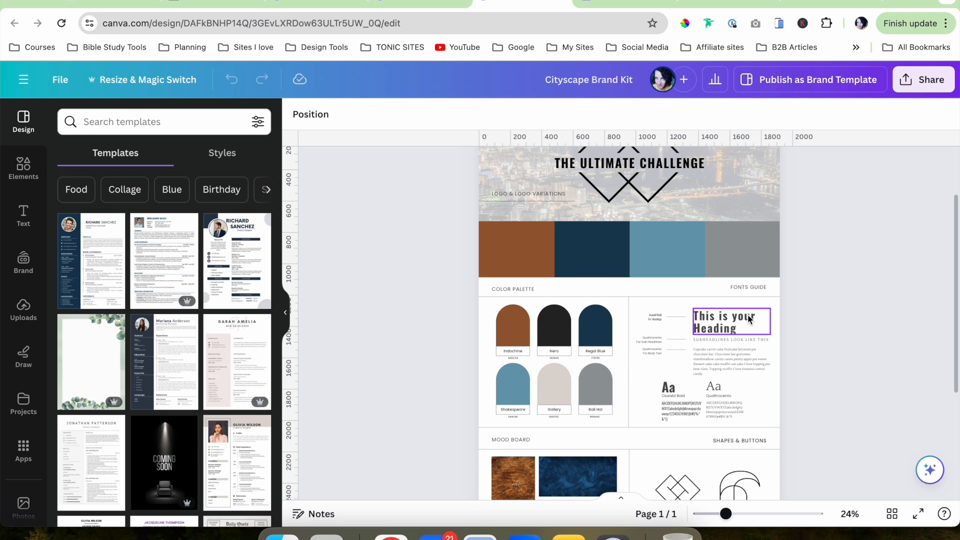
left_click(722, 6)
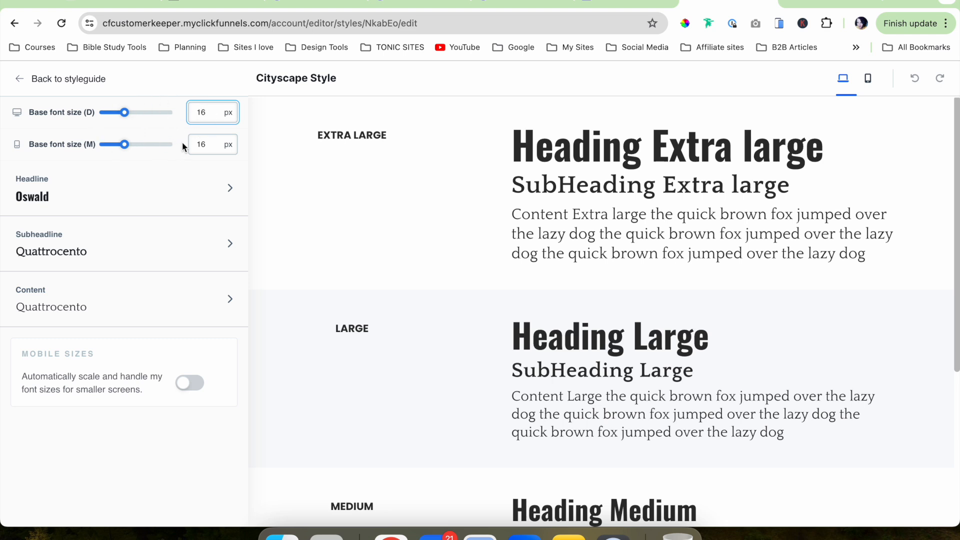
Try a desktop base font size of 20 px and review the text samples
key("BackSpace")
key("BackSpace")
type("20")
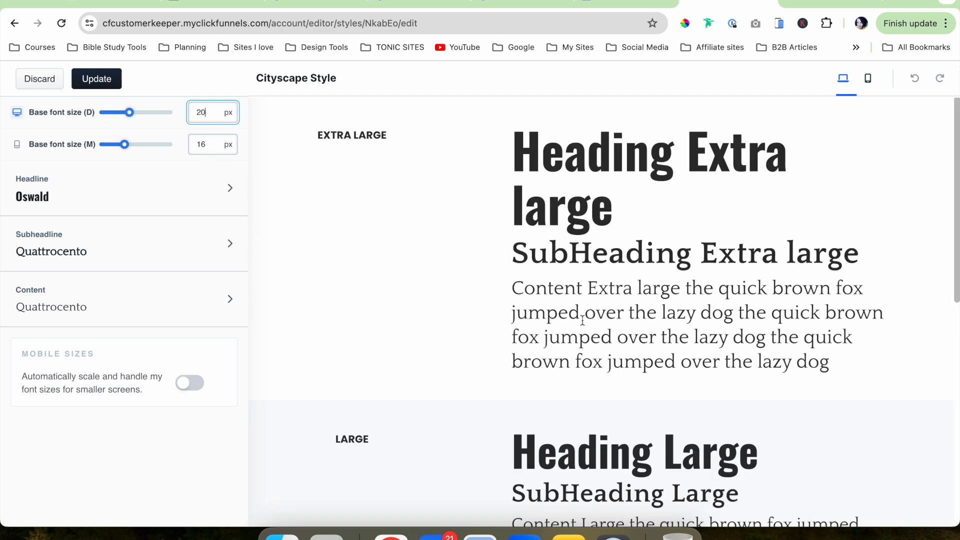
scroll(583, 321, "down", 5)
scroll(583, 319, "down", 5)
scroll(581, 319, "up", 10)
Set the desktop base font size to 18 px and check the text samples at each size
key("BackSpace")
key("BackSpace")
type("18")
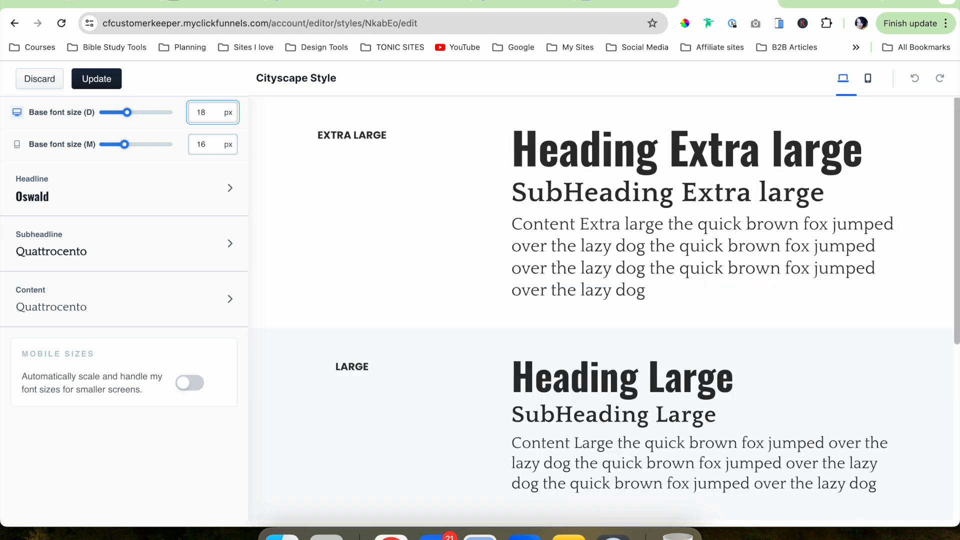
scroll(576, 292, "down", 7)
scroll(572, 295, "up", 6)
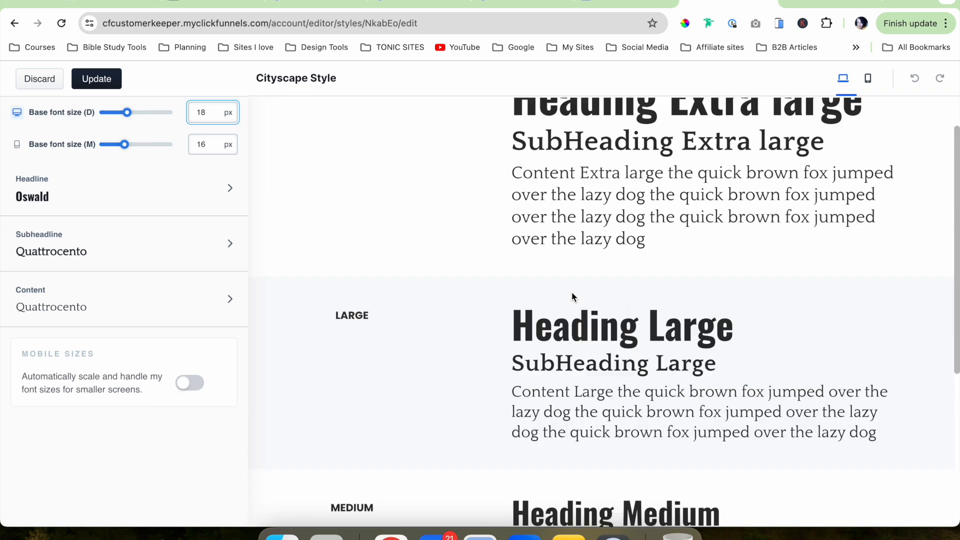
scroll(572, 292, "up", 1)
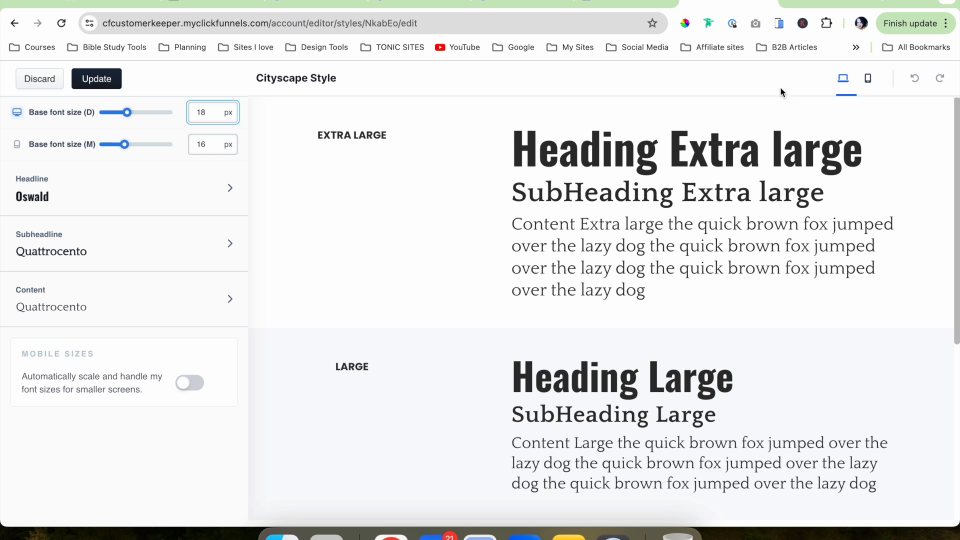
Try mobile base font sizes of 13 px and 12 px and check the text samples in the mobile preview
left_click(868, 78)
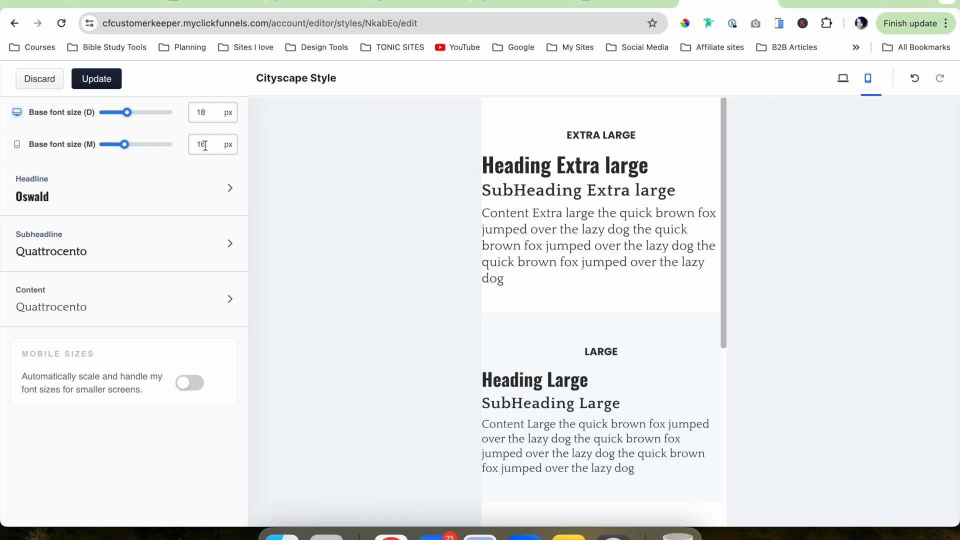
left_click_drag(200, 144, 215, 144)
type("3")
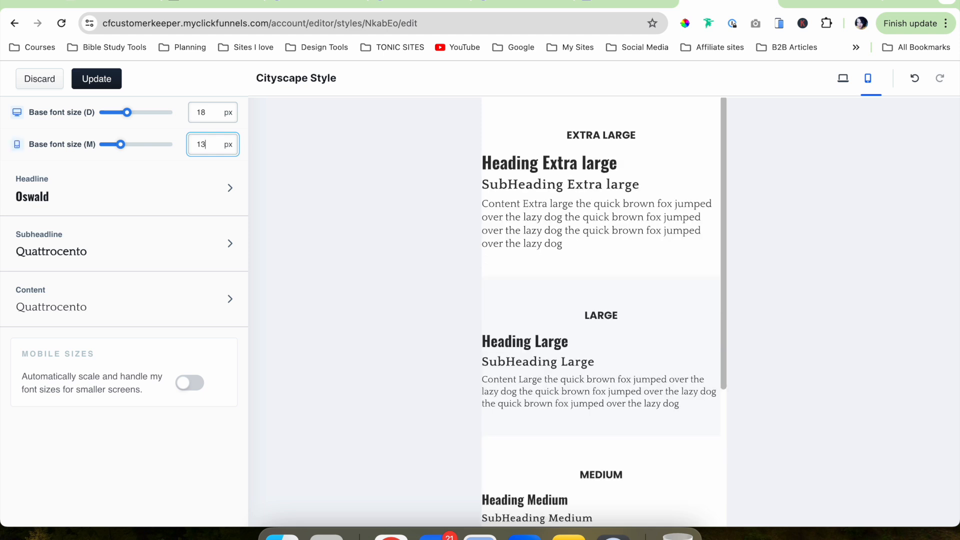
key("BackSpace")
type("2")
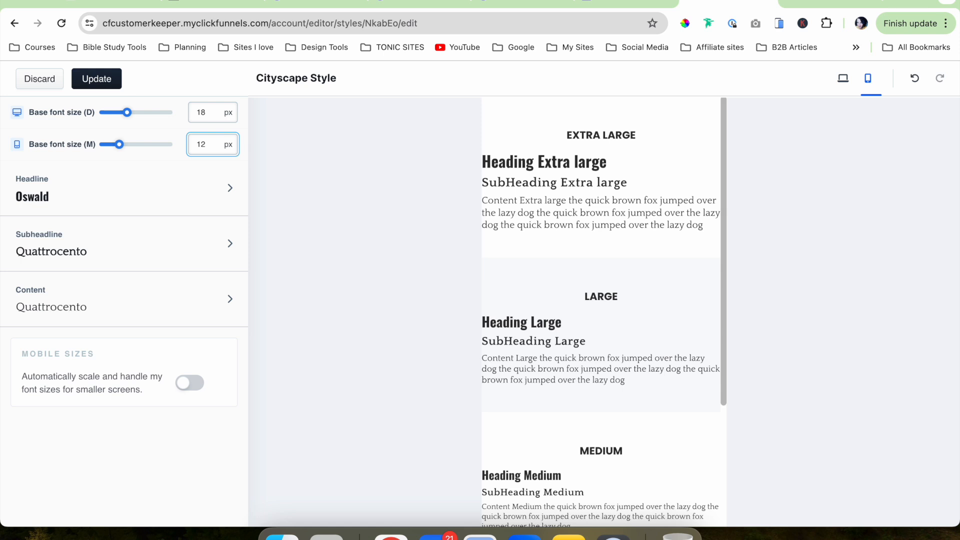
left_click(144, 178)
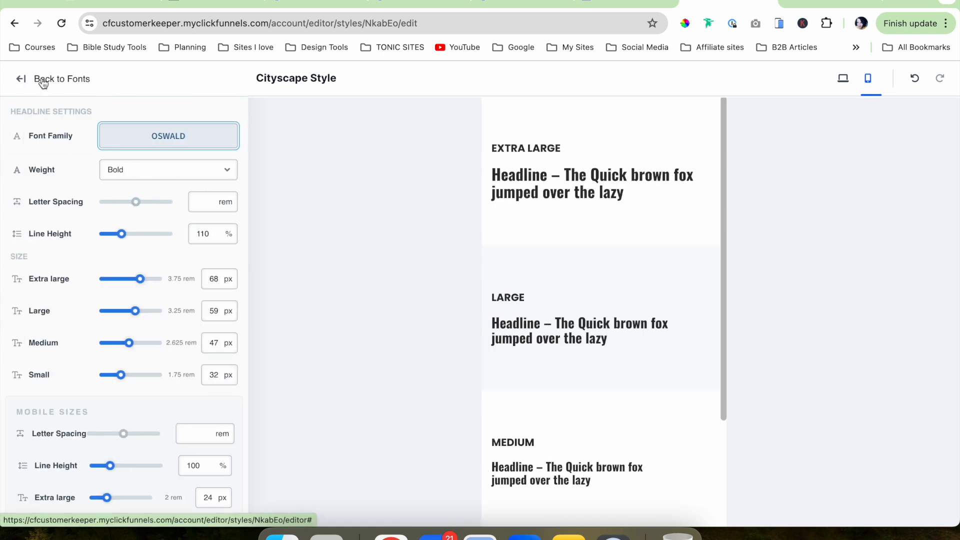
left_click(39, 80)
scroll(573, 316, "down", 2)
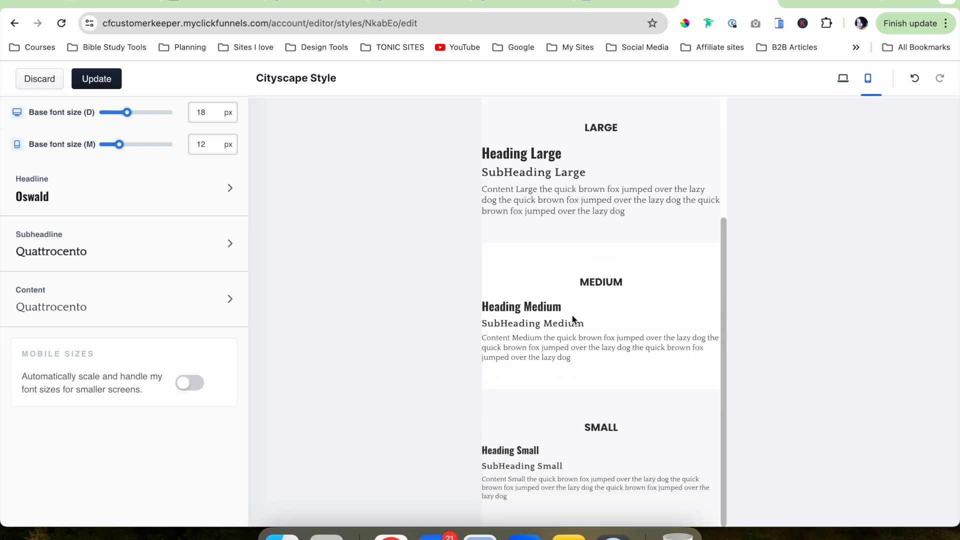
scroll(572, 315, "up", 3)
scroll(578, 370, "down", 3)
scroll(588, 278, "up", 3)
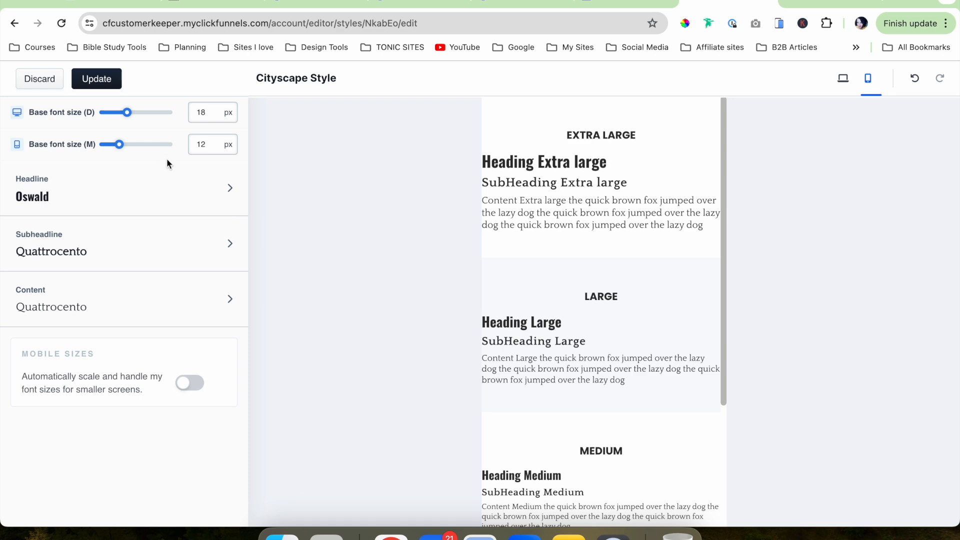
Set the mobile base font size to 14 px, check the samples, and return to the desktop preview
left_click(202, 144)
key("BackSpace")
type("4")
left_click(598, 324)
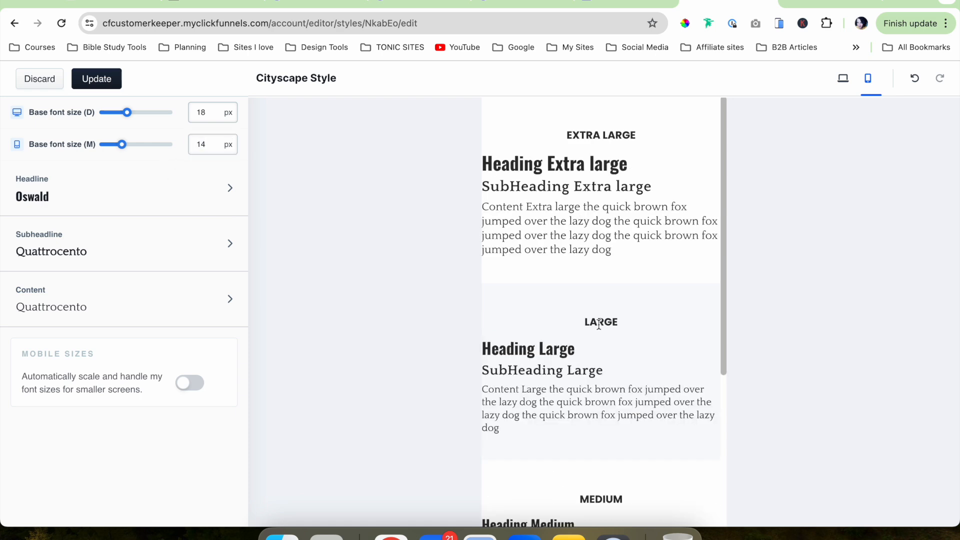
scroll(599, 324, "down", 5)
scroll(598, 324, "up", 5)
left_click(843, 78)
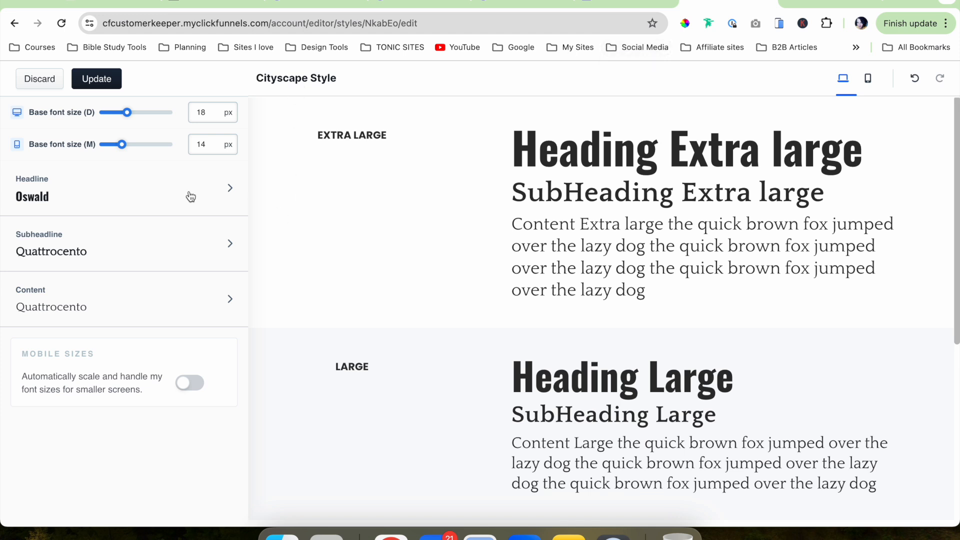
Set the extra large headline size to 60 px in the headline settings and compare the headline samples
left_click(139, 195)
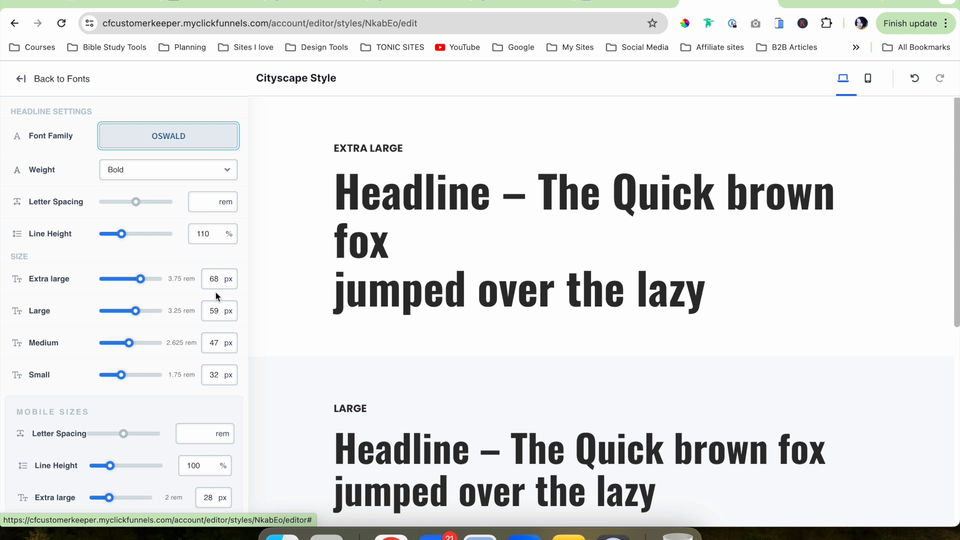
left_click(54, 79)
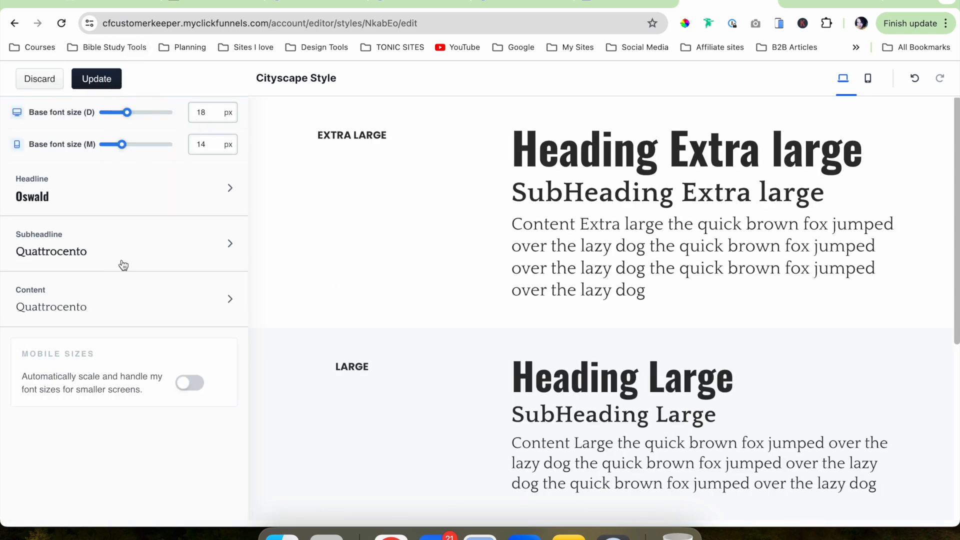
left_click(140, 204)
double_click(220, 280)
type("60")
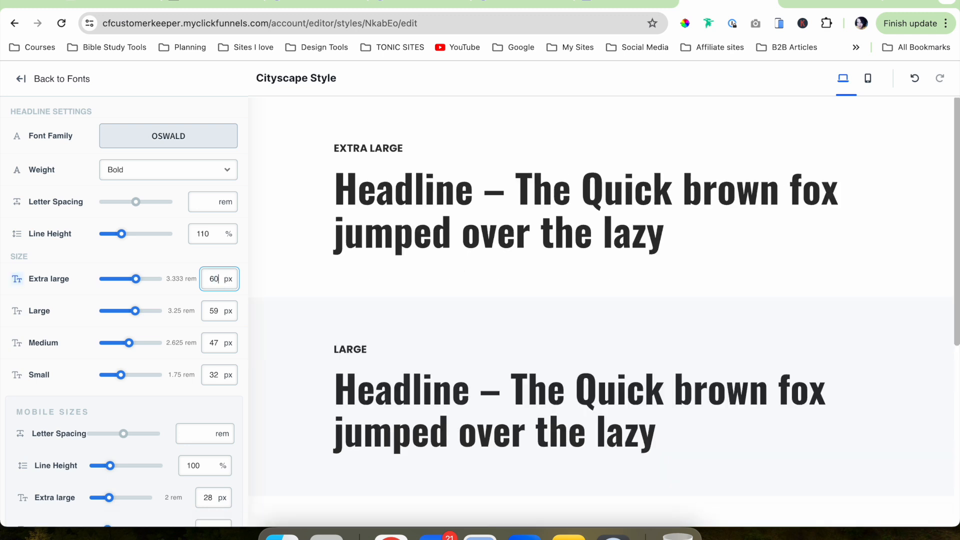
left_click(473, 341)
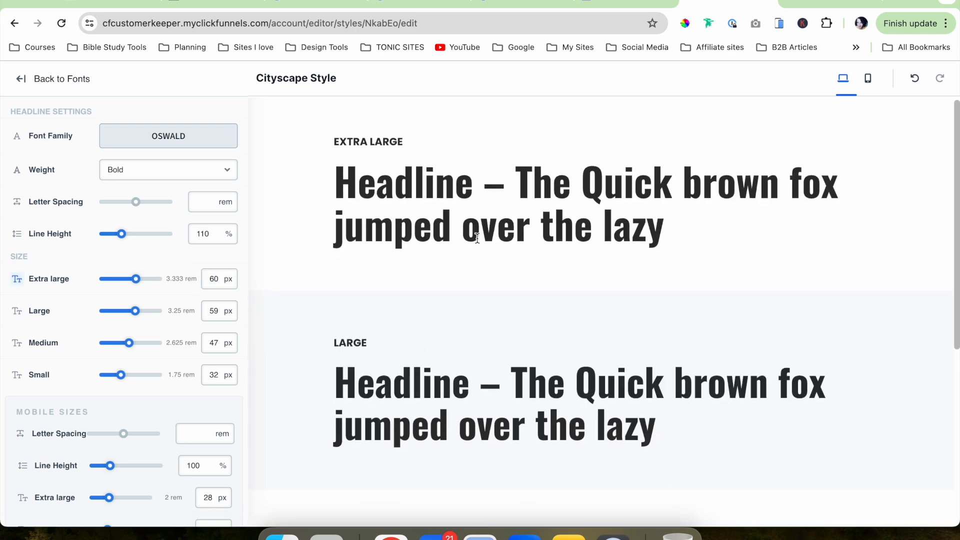
scroll(493, 261, "down", 6)
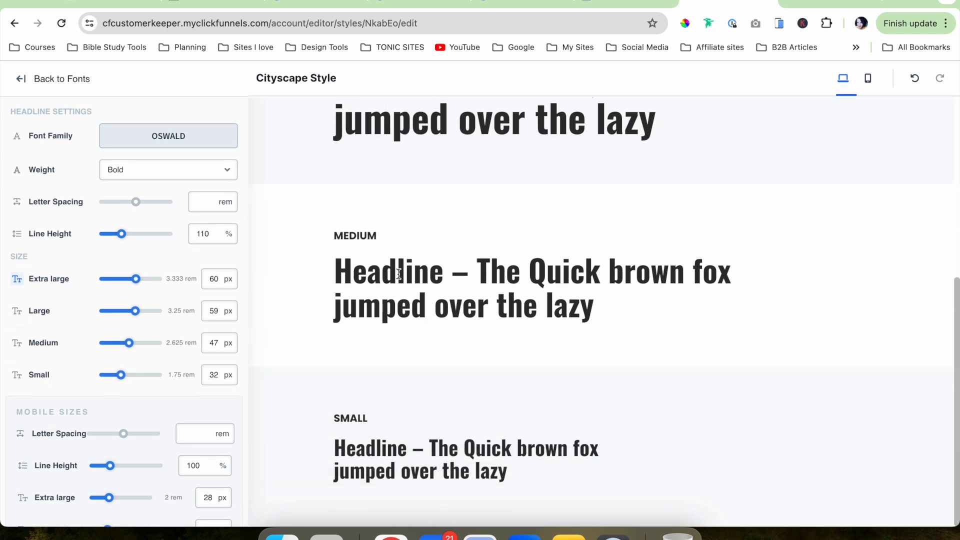
scroll(398, 274, "up", 1)
scroll(398, 274, "up", 4)
scroll(398, 272, "down", 5)
scroll(413, 260, "up", 6)
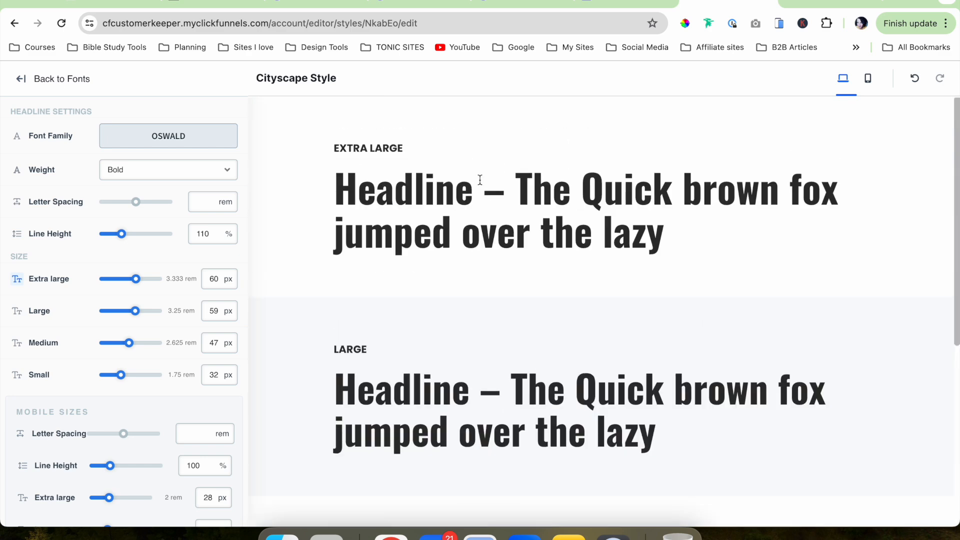
scroll(441, 275, "down", 6)
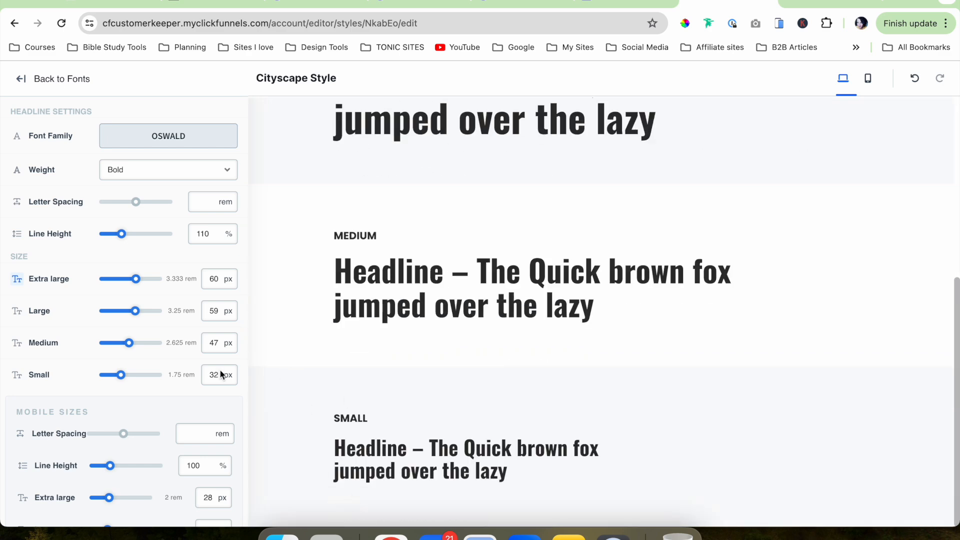
Try a small headline size of 28 px and compare it with the larger headline samples
left_click_drag(215, 375, 220, 377)
type("0")
key("BackSpace")
key("BackSpace")
type("28")
left_click(367, 366)
scroll(390, 300, "up", 1)
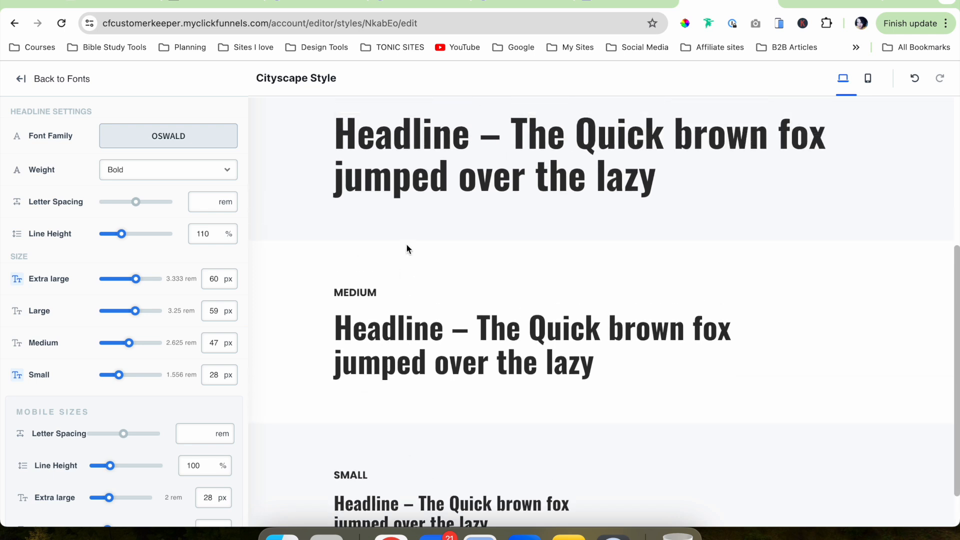
scroll(406, 245, "up", 2)
scroll(407, 245, "down", 3)
Set the small headline size to 30 px and review it against the other headline samples
double_click(214, 375)
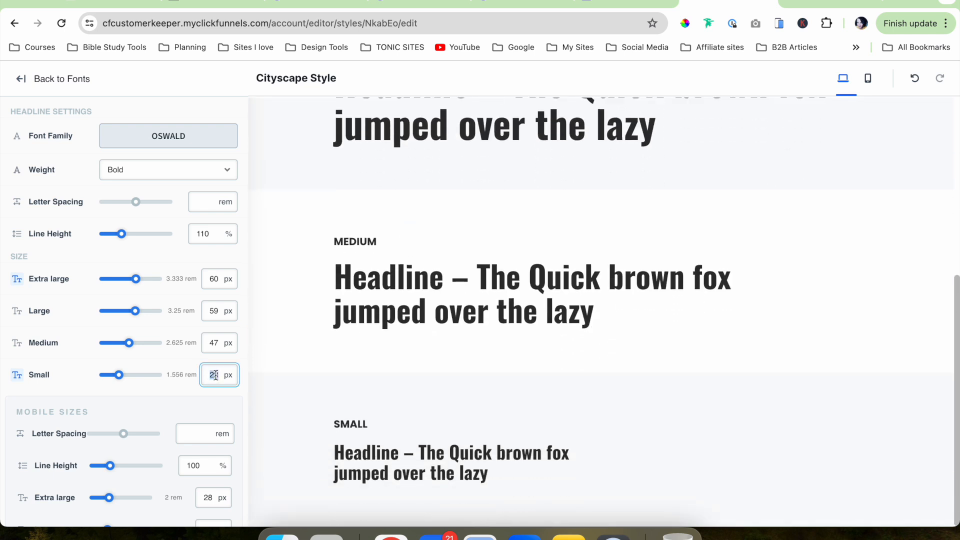
type("30")
left_click(369, 388)
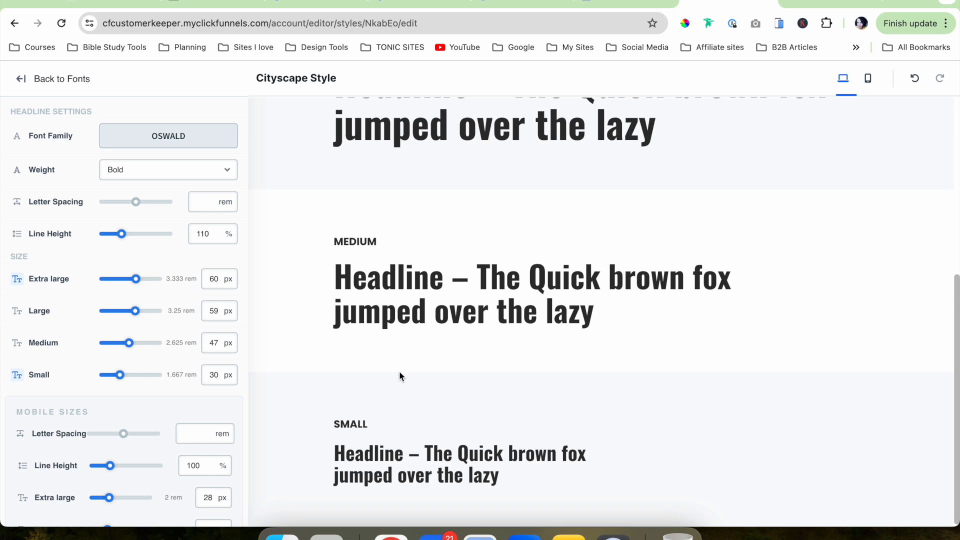
scroll(400, 368, "up", 2)
scroll(408, 410, "down", 2)
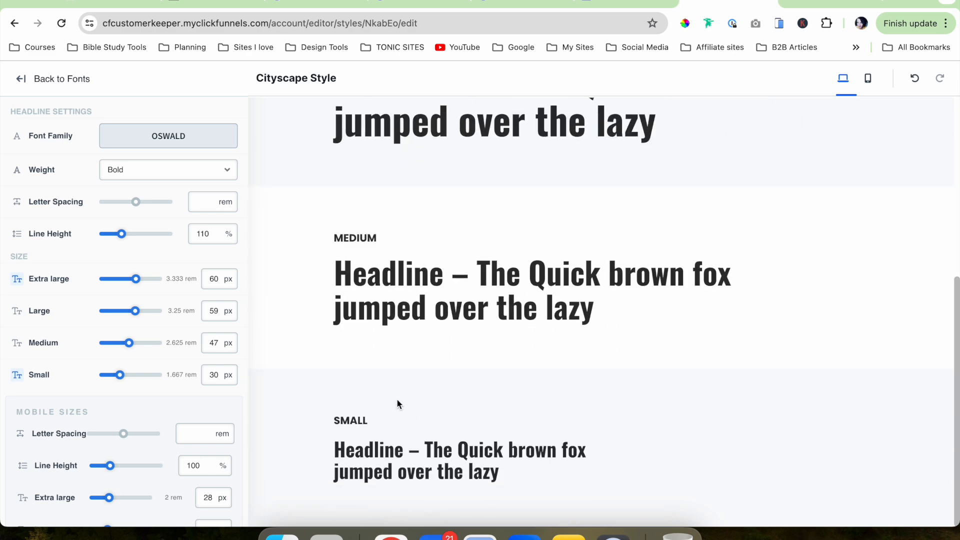
scroll(415, 302, "up", 6)
scroll(415, 302, "down", 2)
scroll(415, 301, "down", 2)
scroll(415, 301, "up", 2)
scroll(414, 301, "down", 3)
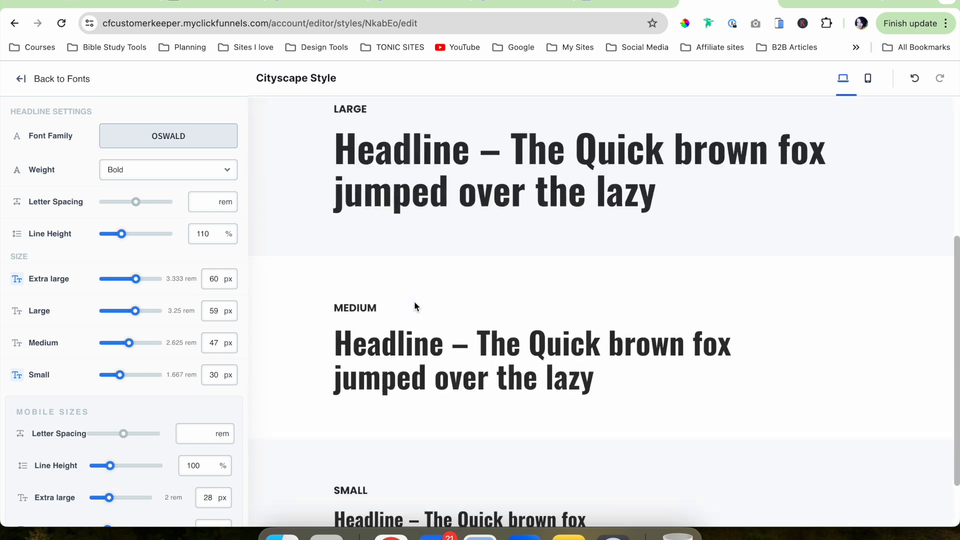
Set the medium headline size to 40 px and the large headline size to 50 px, and compare the desktop samples
left_click(218, 342)
key("BackSpace")
type("0")
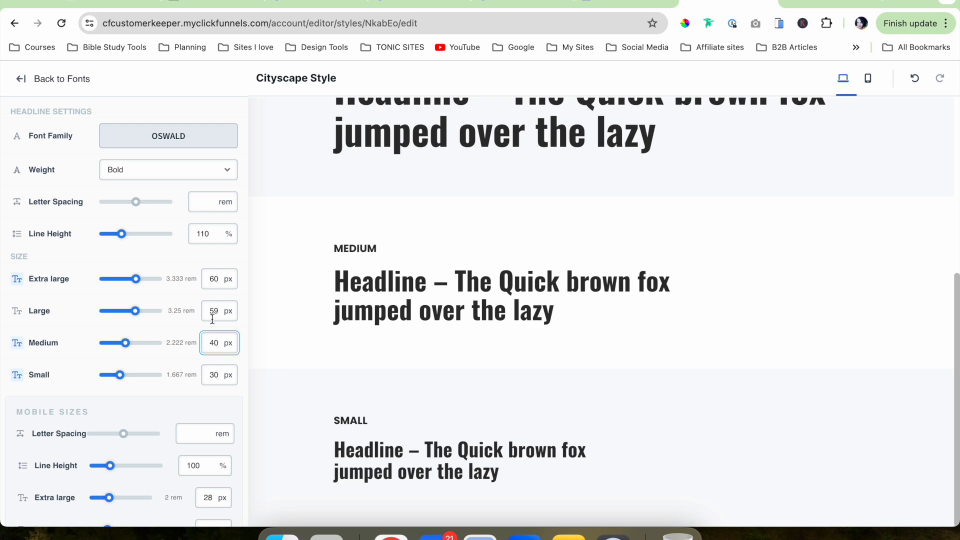
double_click(220, 311)
type("50")
left_click(320, 324)
scroll(517, 302, "up", 5)
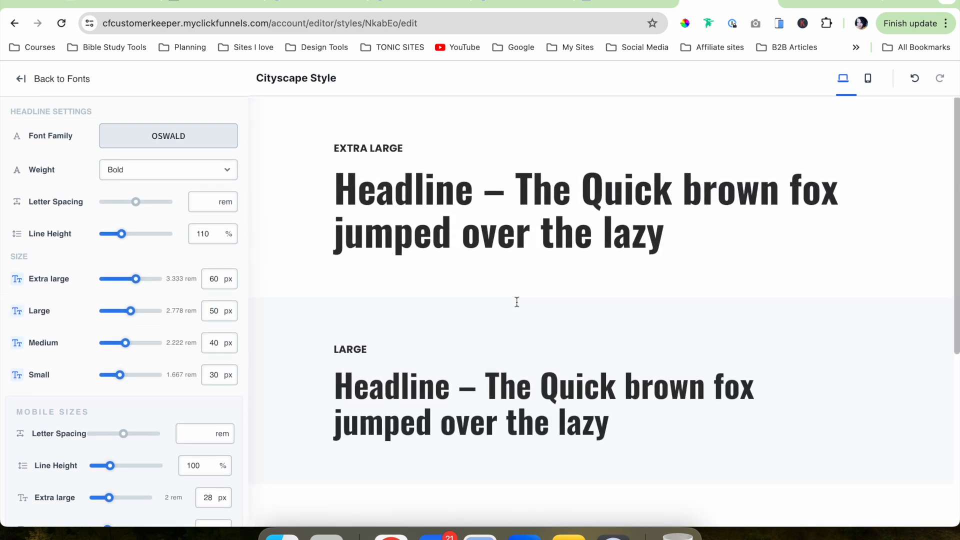
scroll(416, 345, "down", 5)
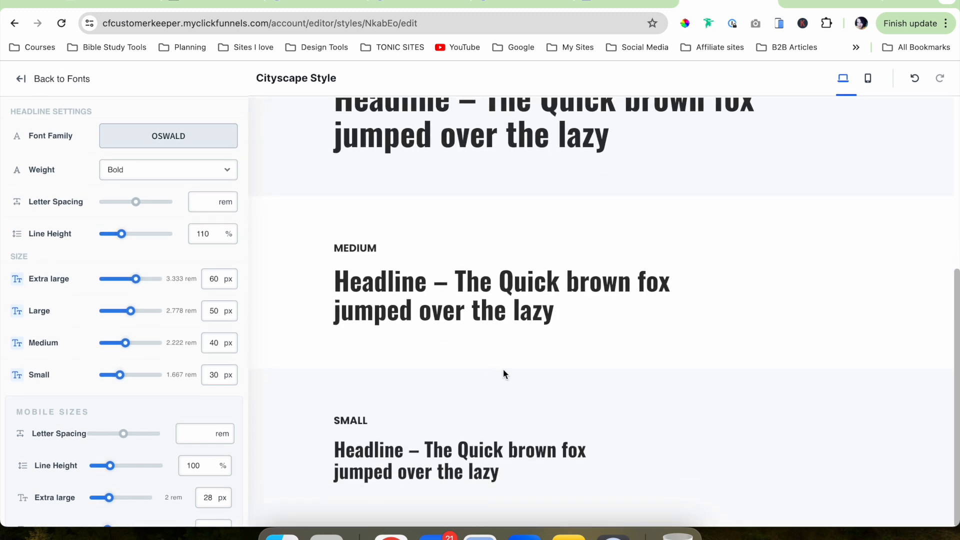
scroll(523, 245, "up", 5)
scroll(211, 385, "down", 1)
scroll(211, 385, "up", 1)
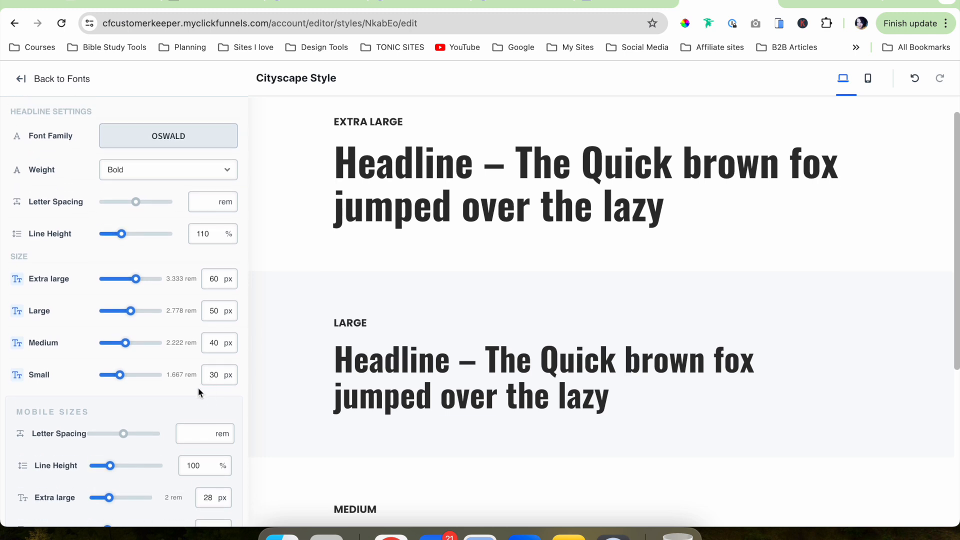
Search the available fonts for "oswald" and select Oswald as the headline font family
left_click(159, 135)
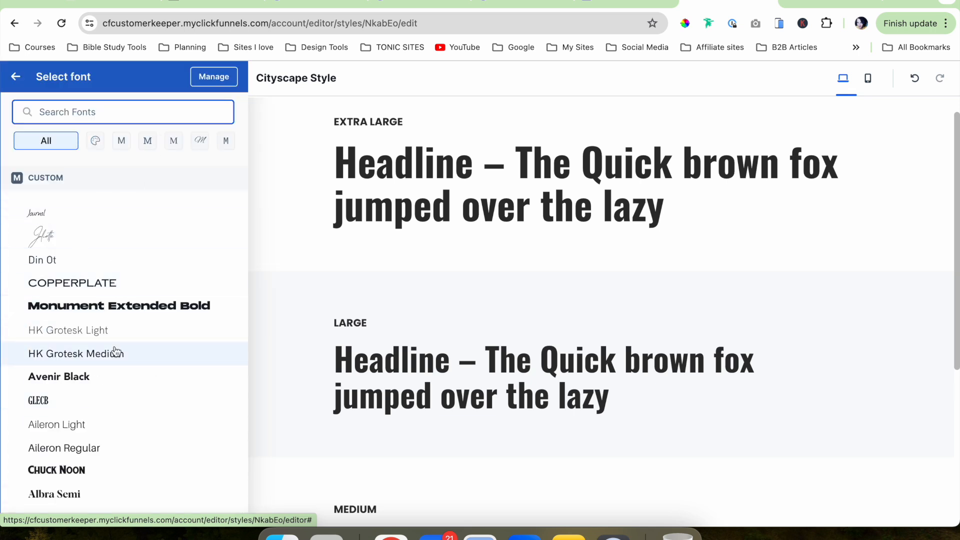
scroll(116, 352, "down", 3)
scroll(116, 352, "down", 3)
scroll(113, 350, "up", 6)
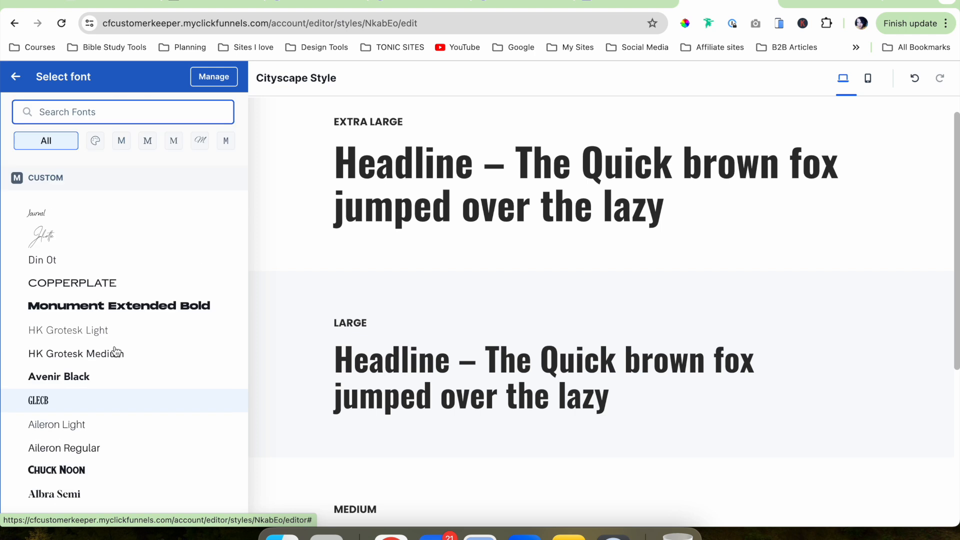
left_click(84, 109)
type("oswald")
scroll(137, 265, "down", 3)
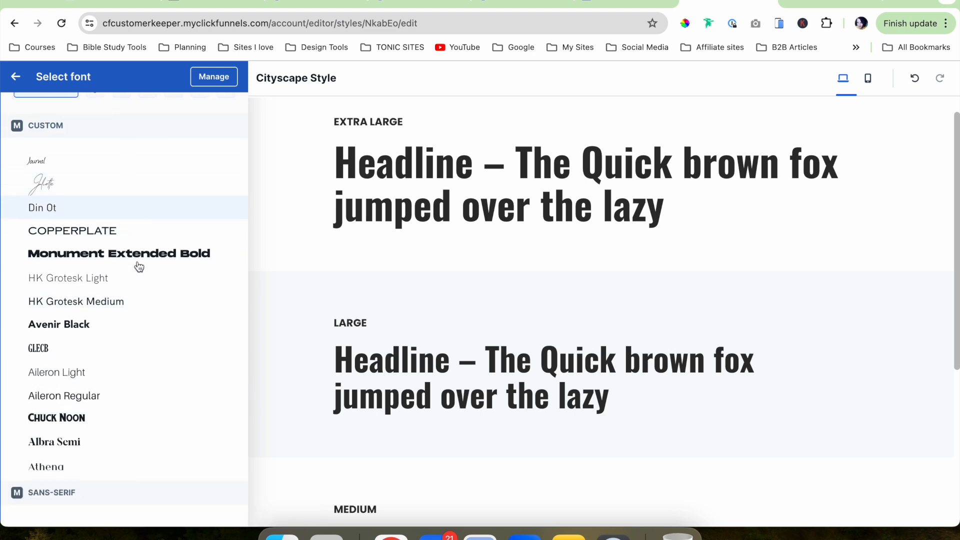
scroll(139, 266, "up", 3)
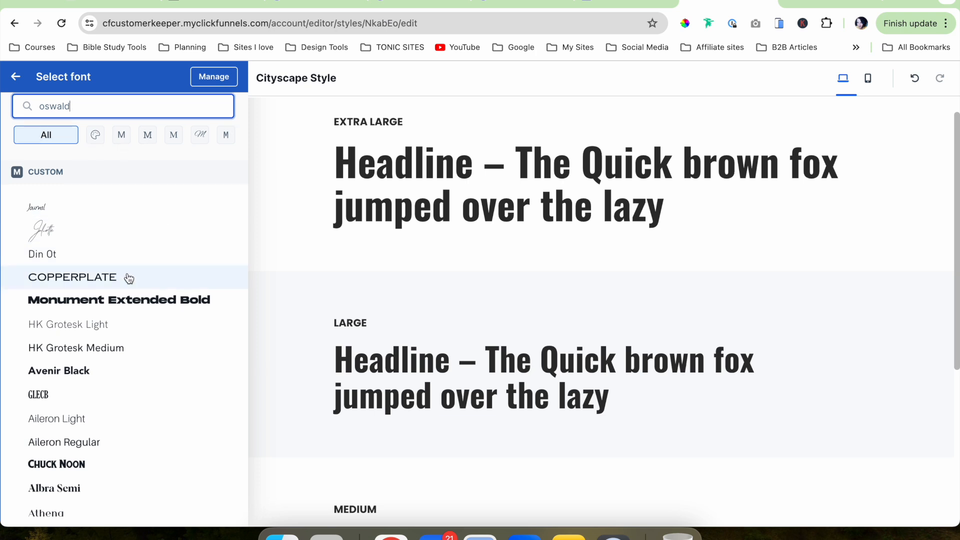
scroll(79, 433, "down", 3)
scroll(79, 425, "up", 2)
scroll(79, 424, "down", 2)
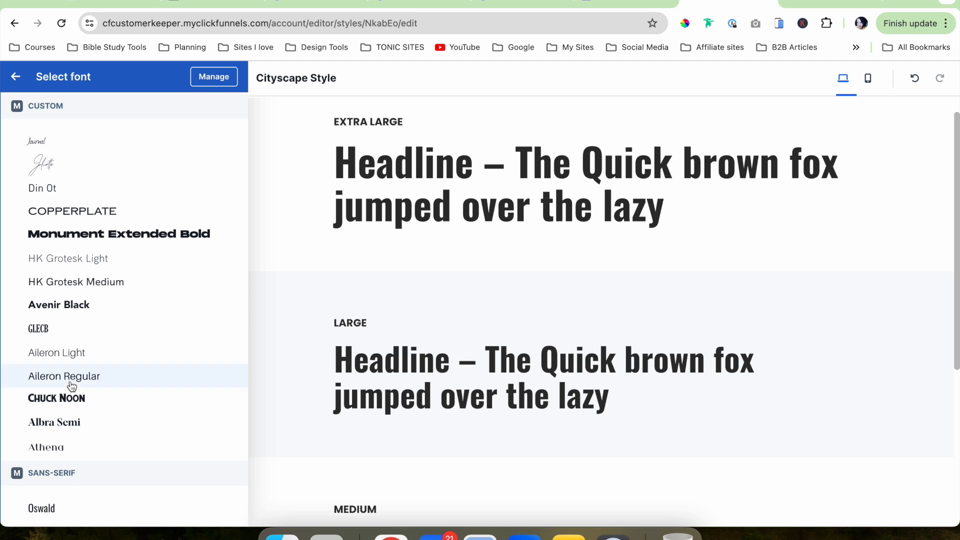
left_click(40, 515)
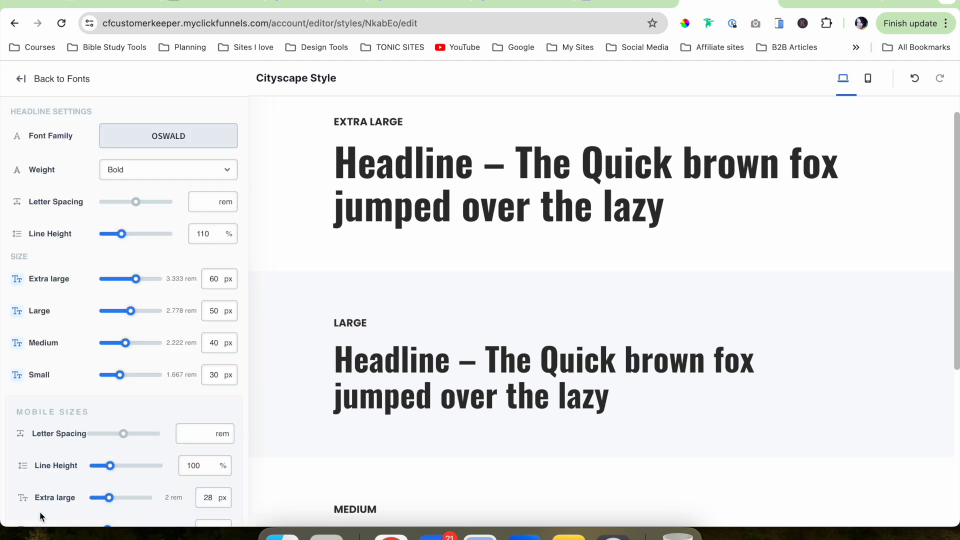
Try the Regular weight on the headlines and set the weight back to Bold
left_click(203, 169)
left_click(196, 127)
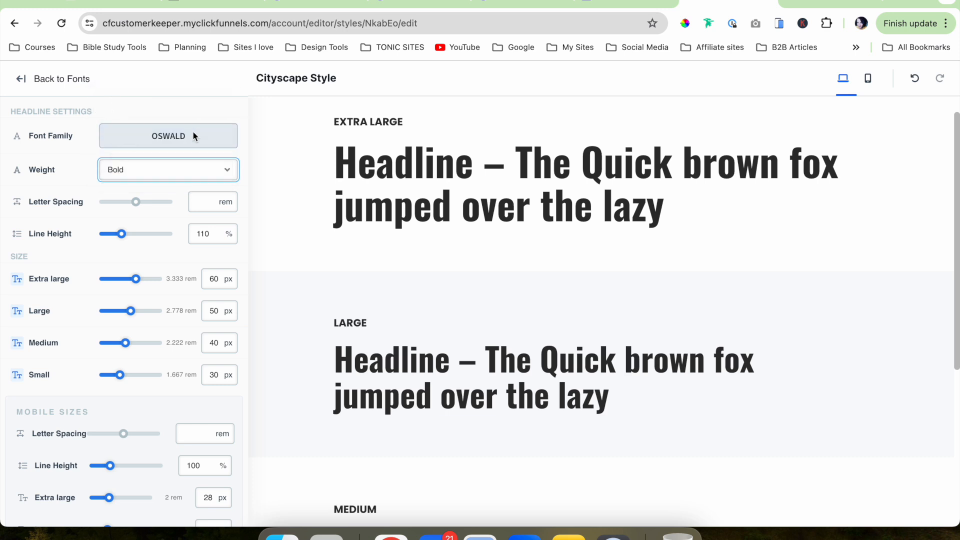
left_click(188, 171)
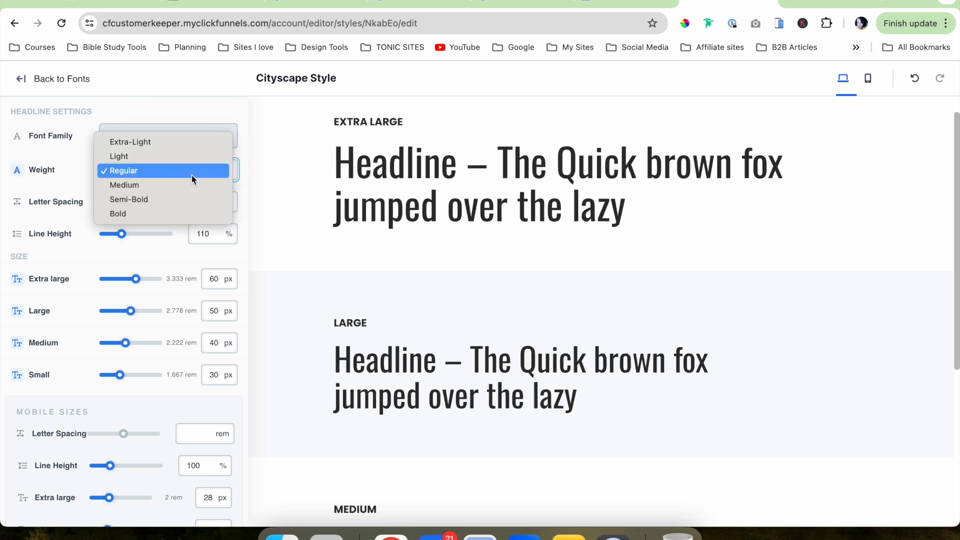
left_click(188, 211)
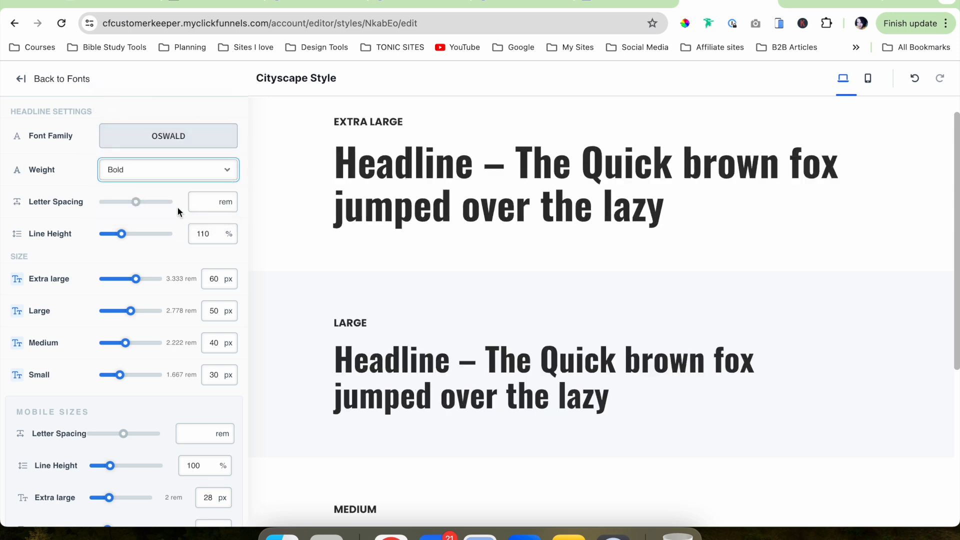
left_click(206, 173)
left_click(205, 131)
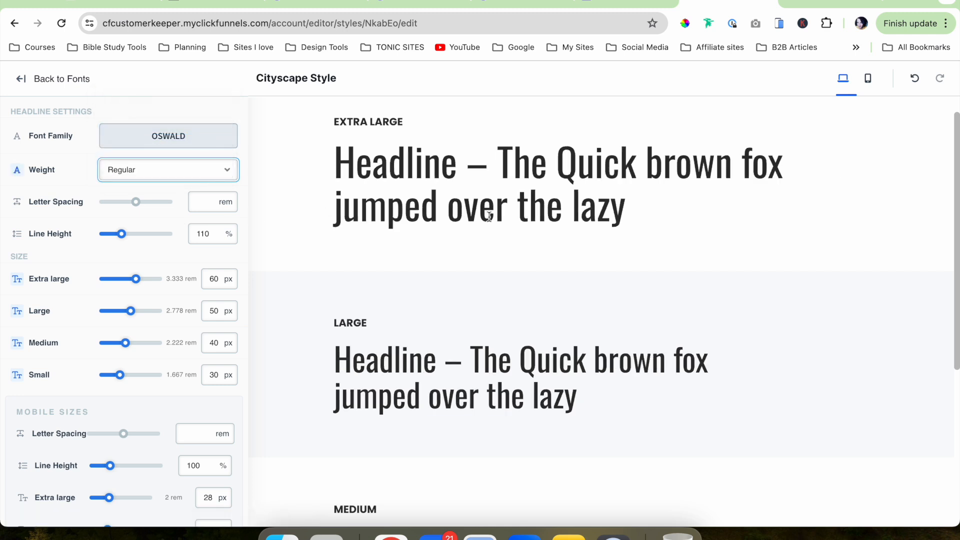
left_click(223, 166)
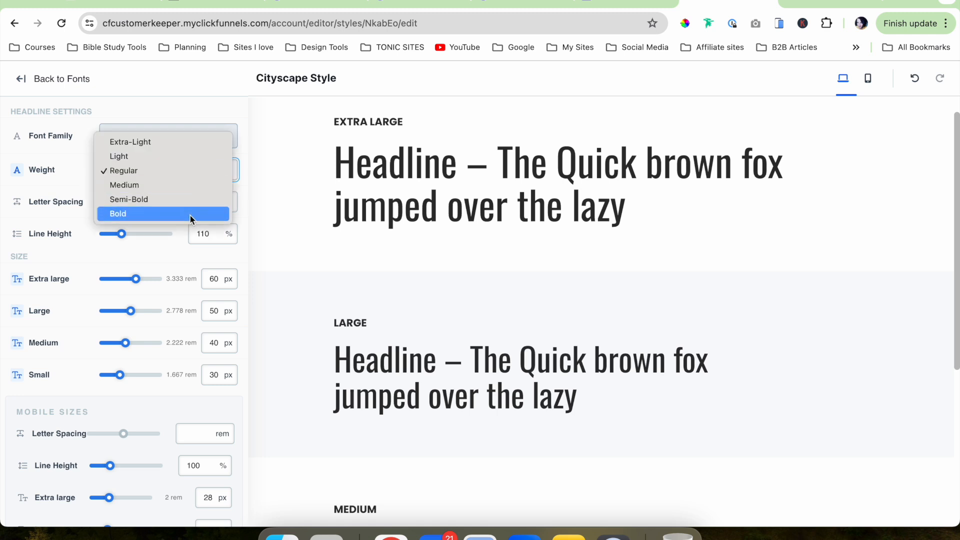
left_click(190, 215)
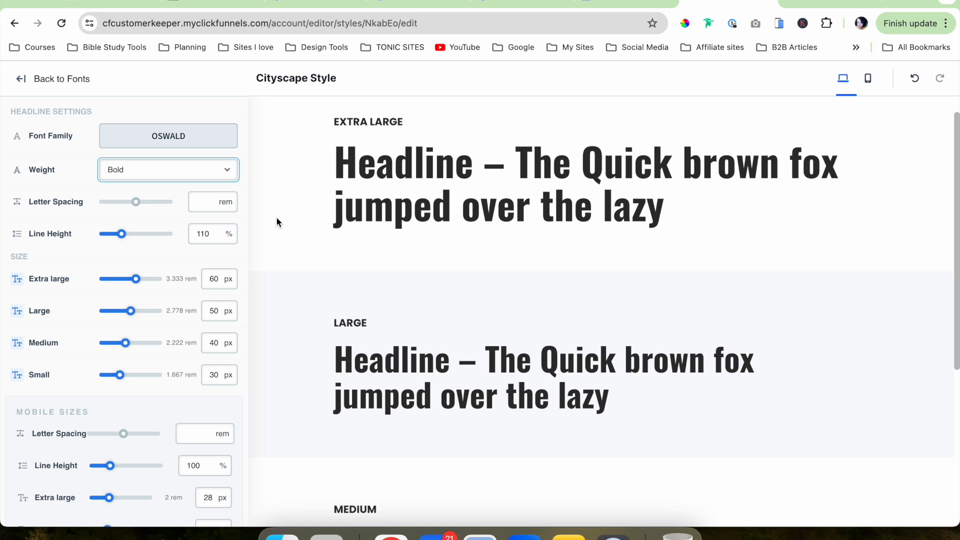
Tighten the desktop headline letter spacing to -0.08 rem
left_click(136, 204)
left_click_drag(138, 205, 135, 206)
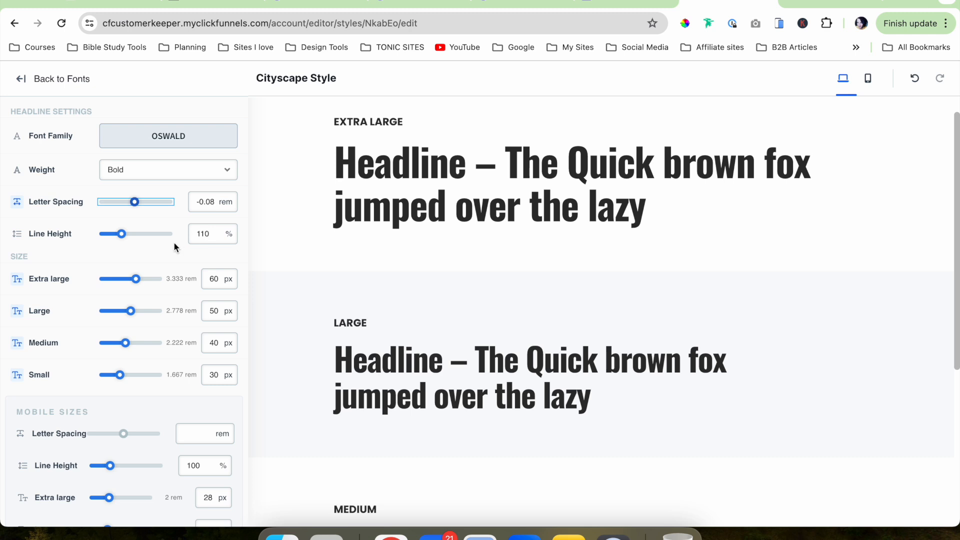
Try a desktop headline line height of 120%, return it to 110%, and review the headline samples
scroll(174, 244, "down", 1)
left_click(123, 229)
left_click_drag(124, 228, 125, 230)
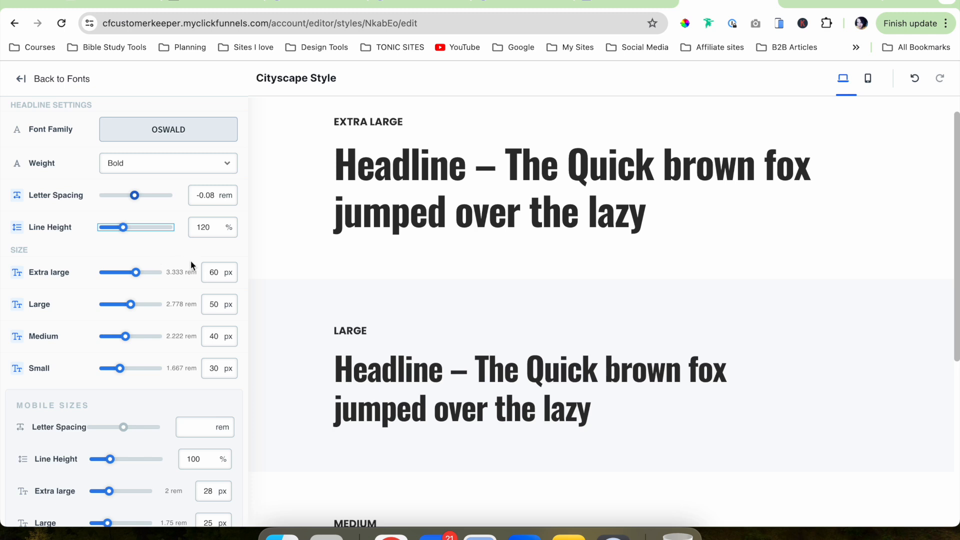
left_click_drag(124, 229, 123, 231)
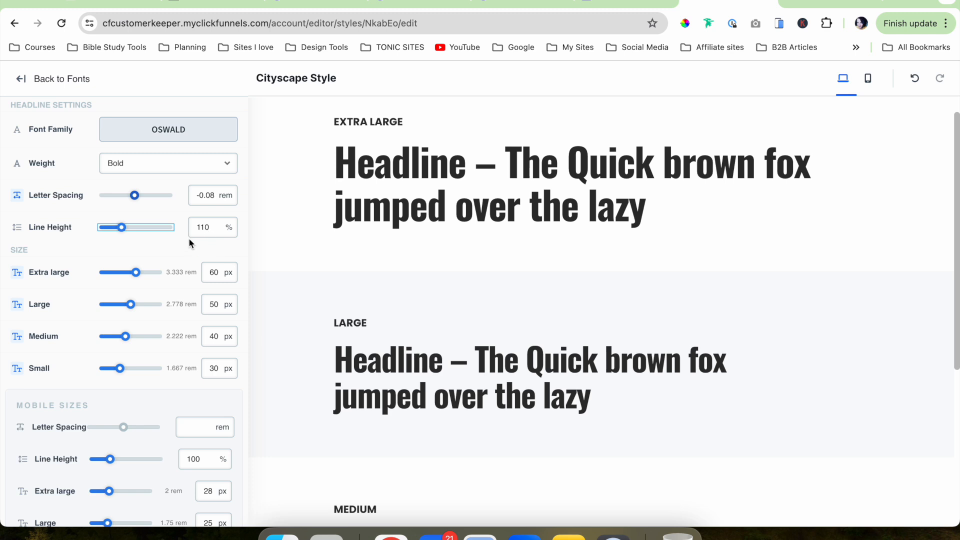
scroll(391, 286, "down", 3)
scroll(391, 287, "up", 3)
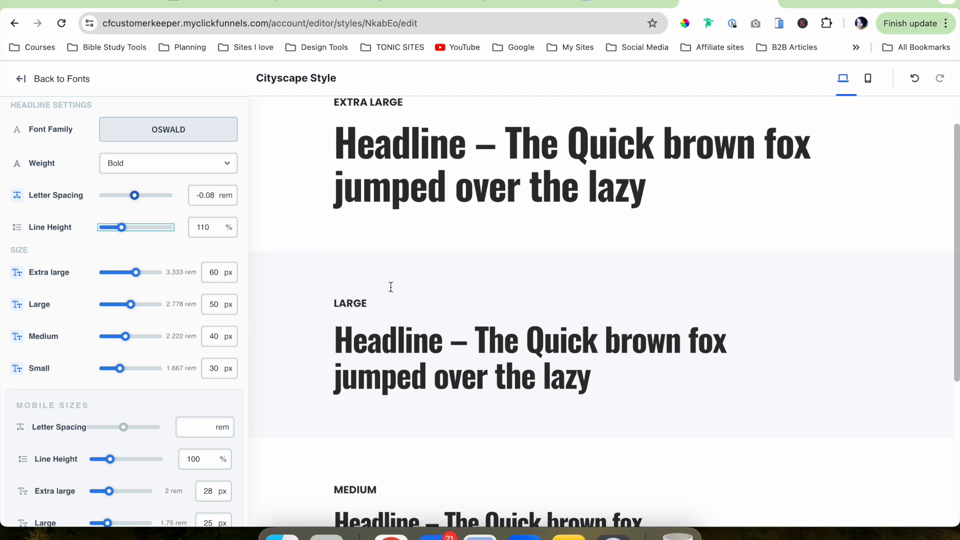
scroll(387, 293, "down", 5)
scroll(333, 358, "down", 1)
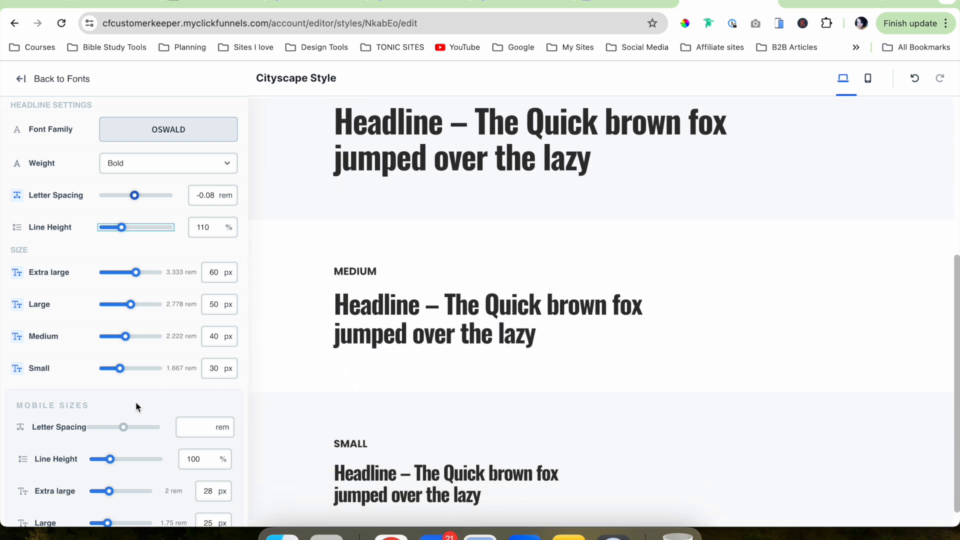
Set the headline line height for mobile to 115%
scroll(136, 401, "down", 4)
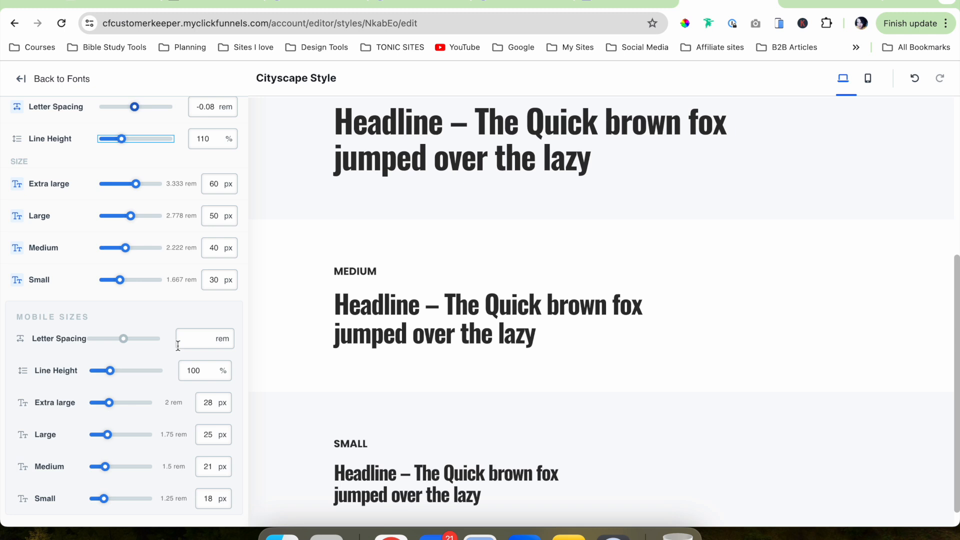
left_click(113, 373)
left_click_drag(113, 375, 113, 375)
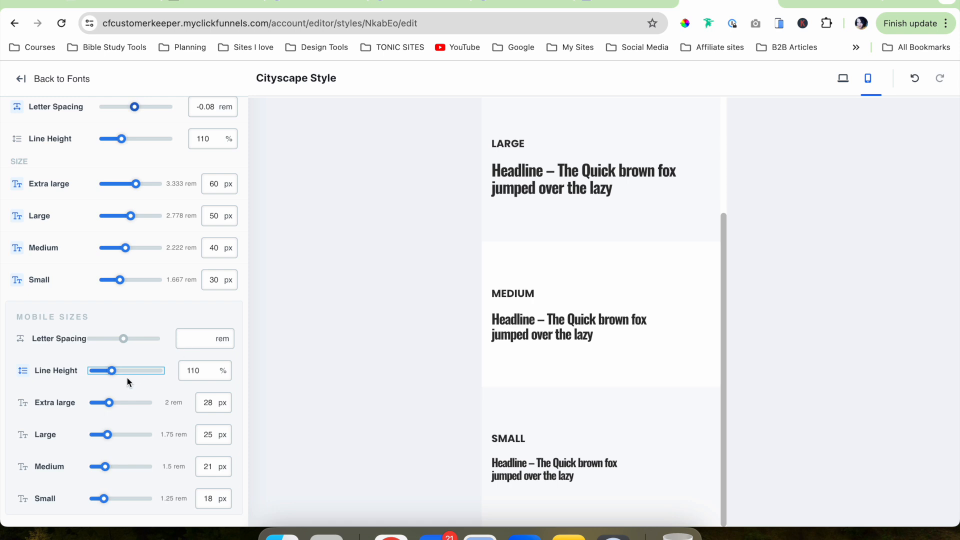
left_click_drag(116, 376, 114, 376)
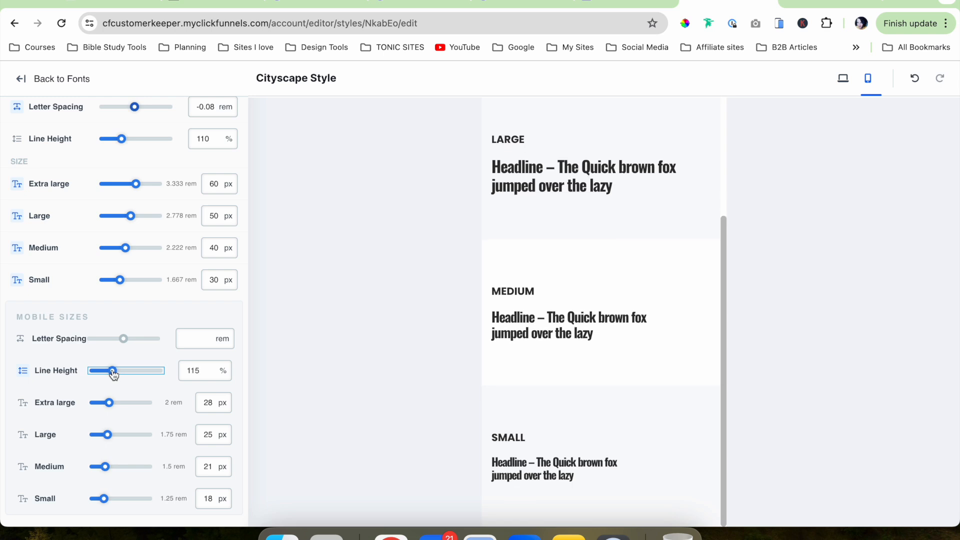
left_click(163, 323)
Set the mobile headline sizes to 22 px for small, 26 px for medium and 30 px for large
scroll(526, 460, "up", 3)
scroll(543, 283, "down", 3)
double_click(208, 499)
type("22")
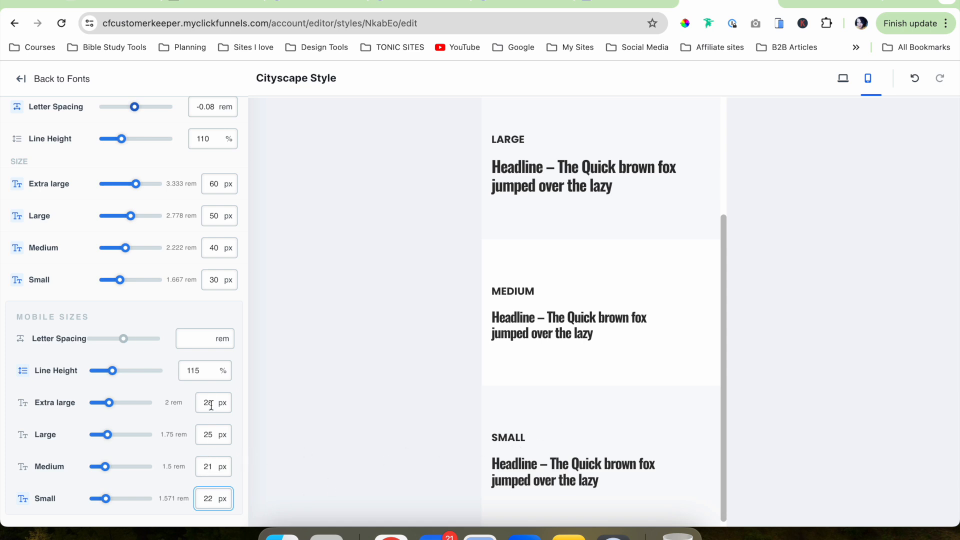
left_click(209, 467)
double_click(209, 434)
type("30")
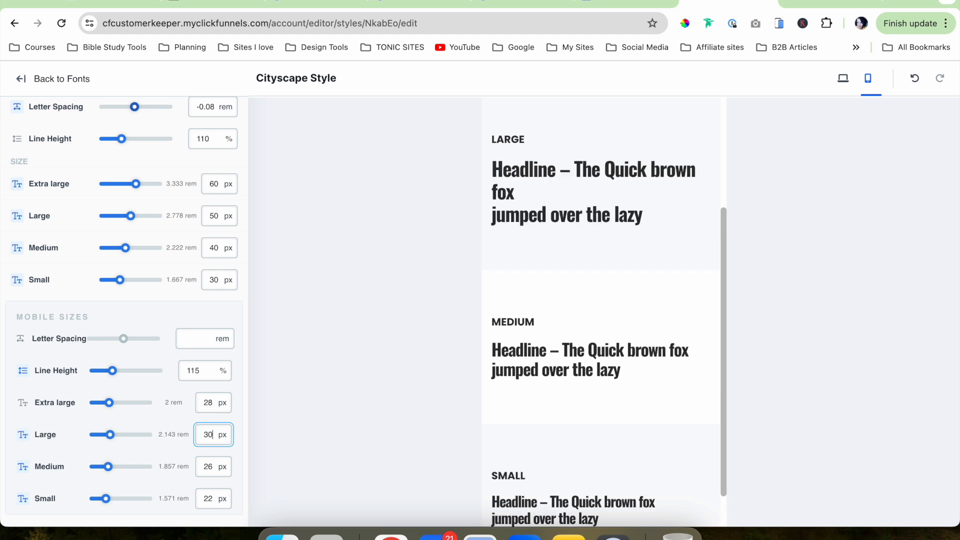
Set the mobile extra large headline size to 34 px and review the mobile headline samples
double_click(209, 403)
type("34")
left_click(554, 297)
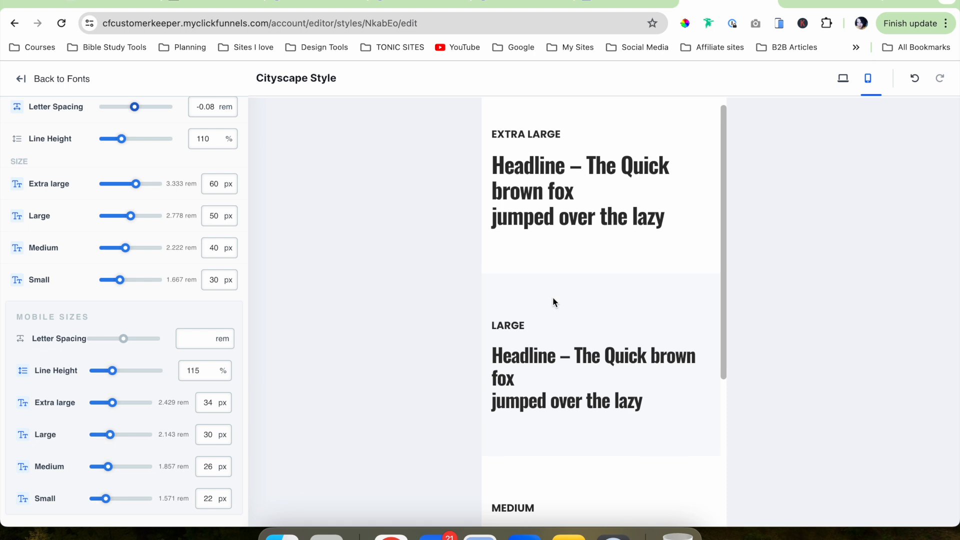
scroll(553, 297, "down", 5)
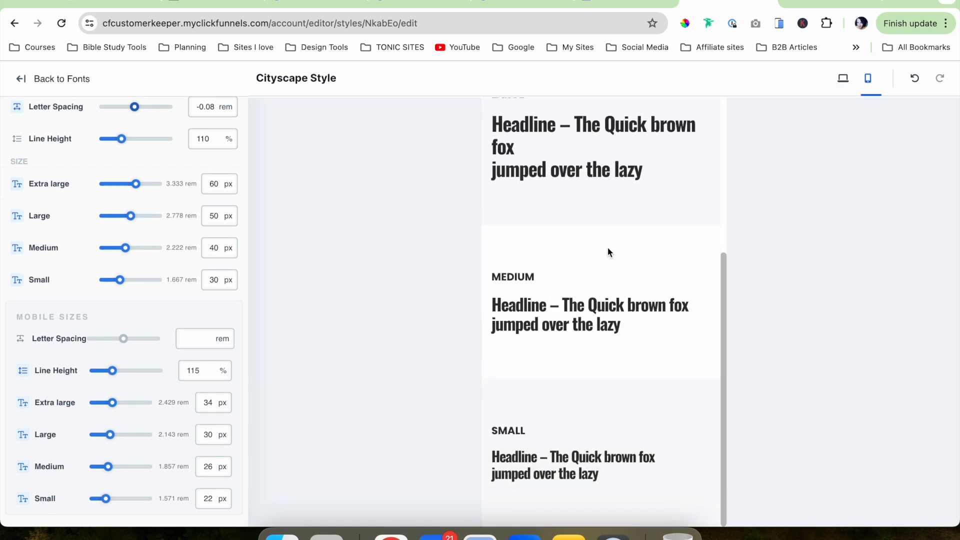
scroll(611, 244, "up", 5)
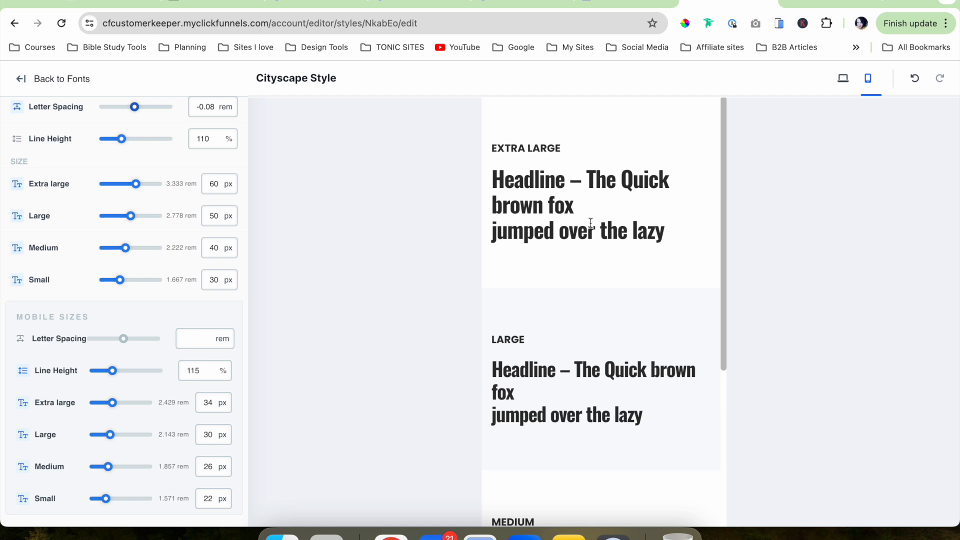
Review the headline samples in the desktop preview and return to the fonts overview
left_click(842, 78)
scroll(620, 270, "down", 5)
scroll(581, 268, "up", 5)
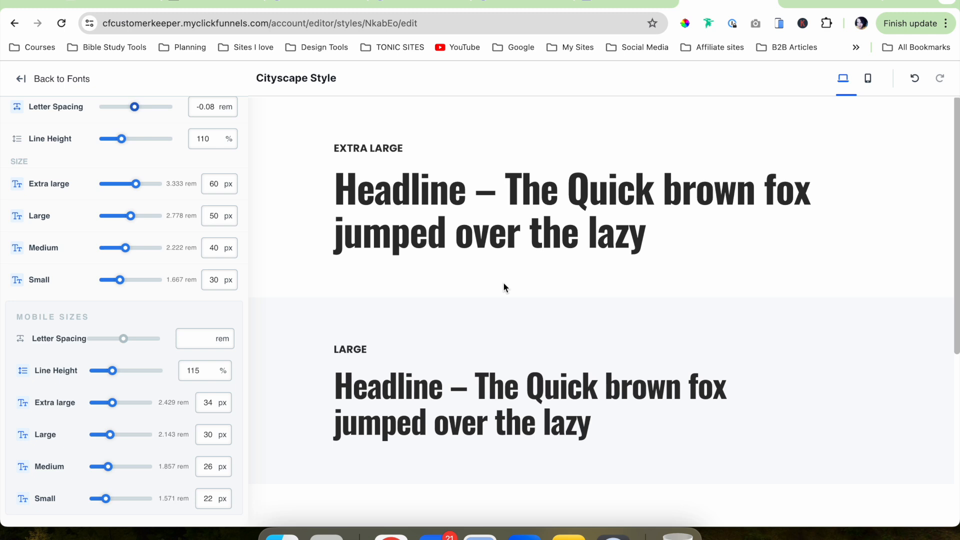
scroll(503, 283, "down", 5)
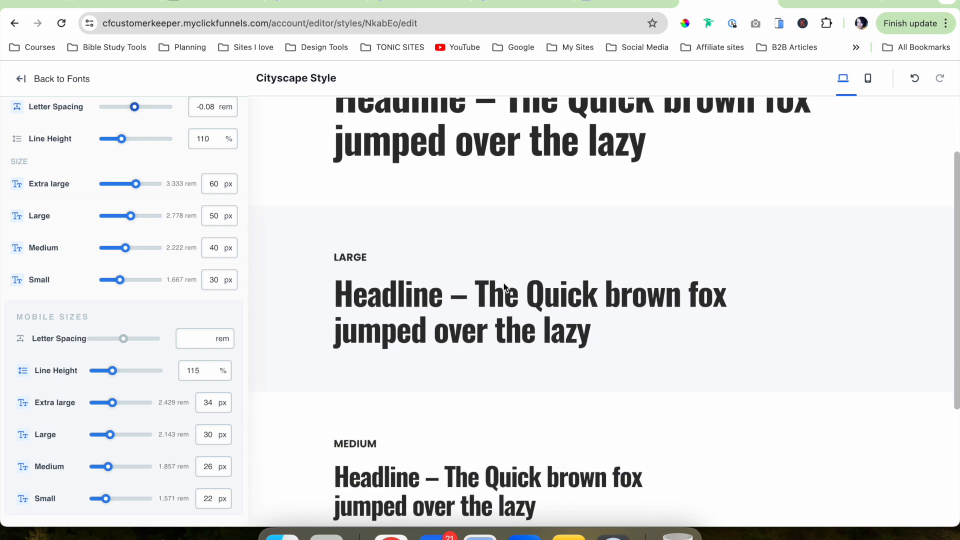
left_click(50, 79)
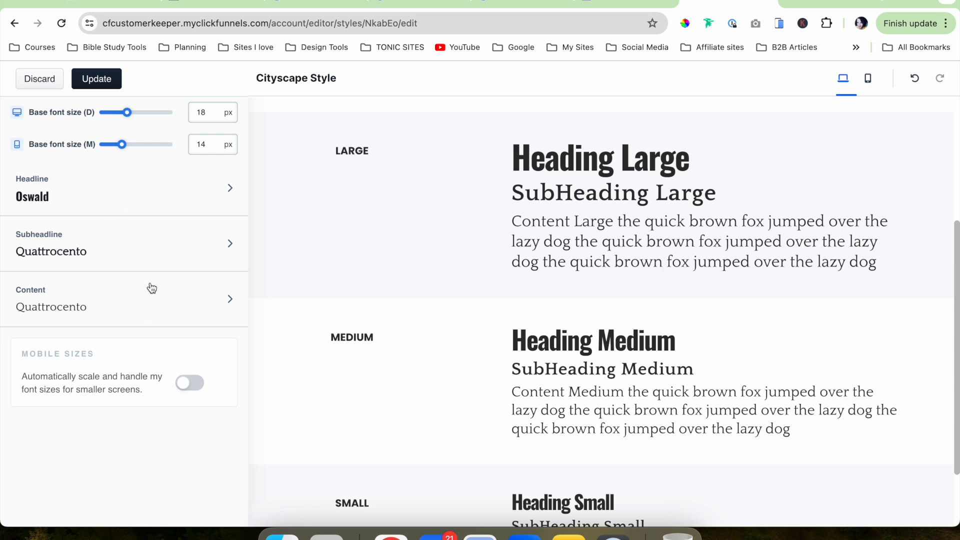
View the subheadline settings briefly and open the content font settings
left_click(147, 237)
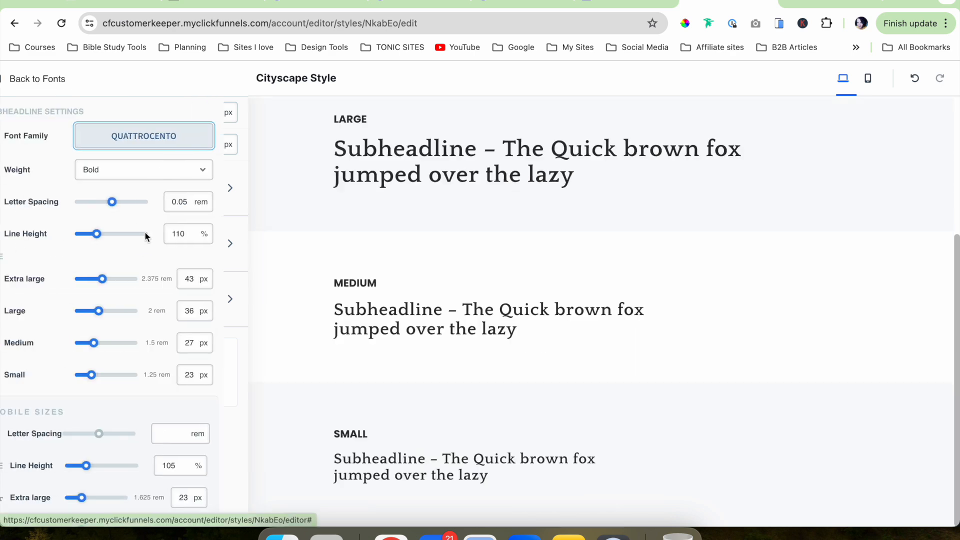
left_click(52, 80)
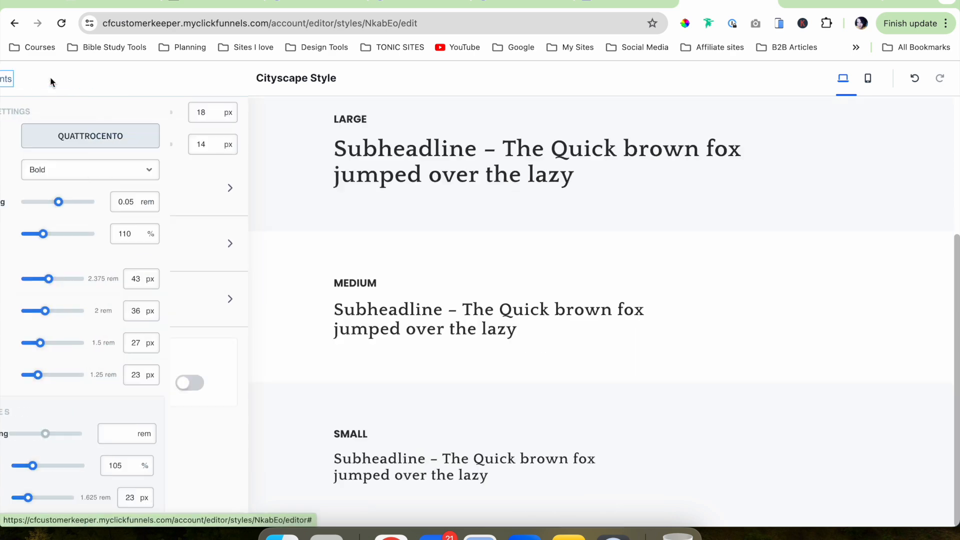
left_click(111, 286)
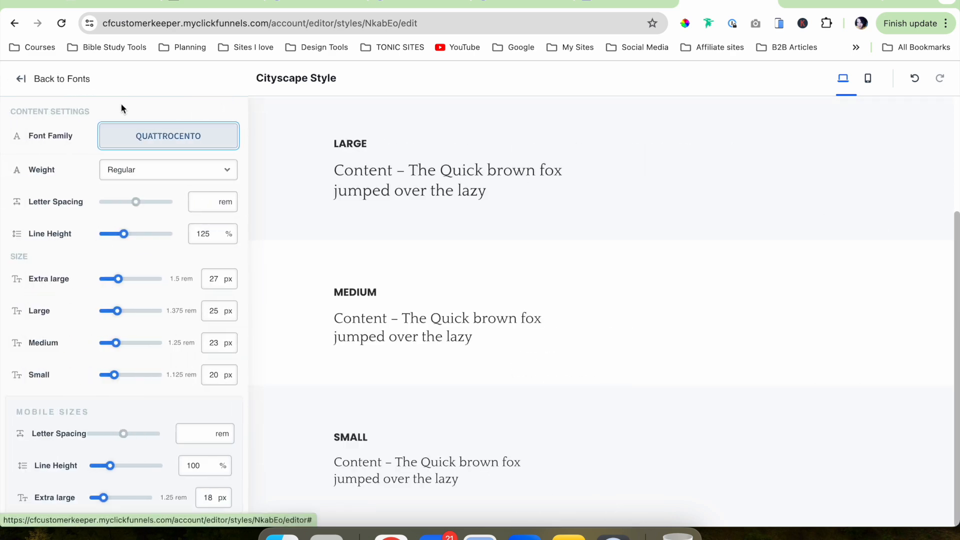
Check the combined font samples in the fonts overview and reopen the content font settings down to the mobile sizes
left_click(63, 85)
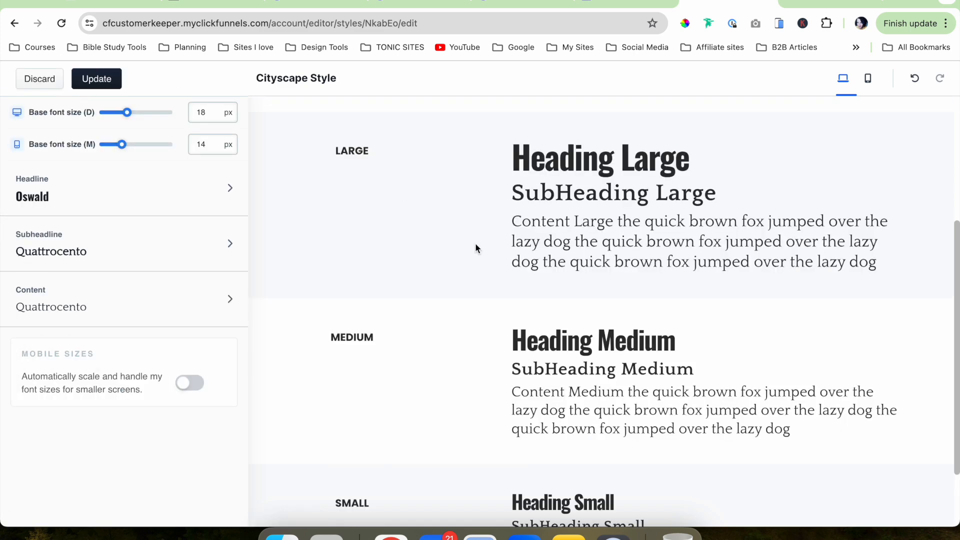
scroll(476, 244, "down", 3)
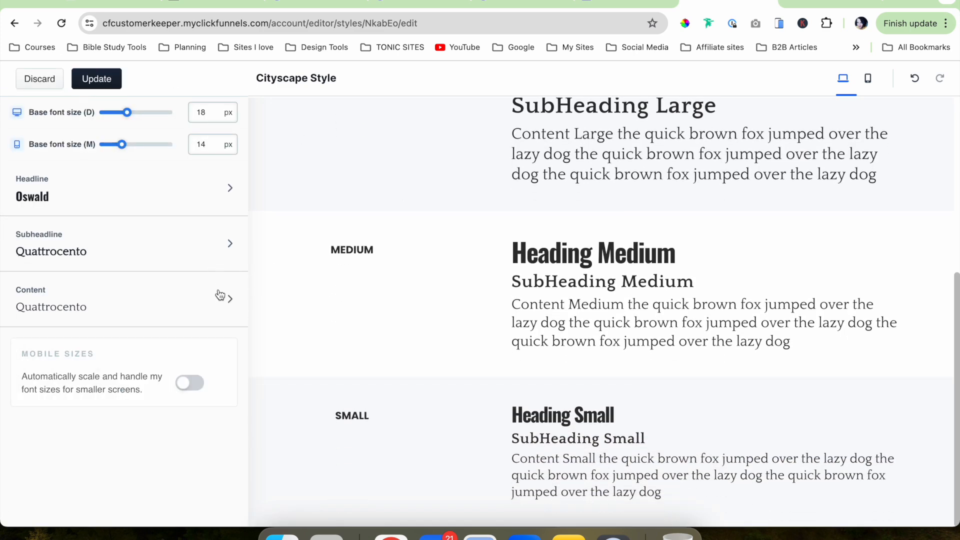
left_click(193, 307)
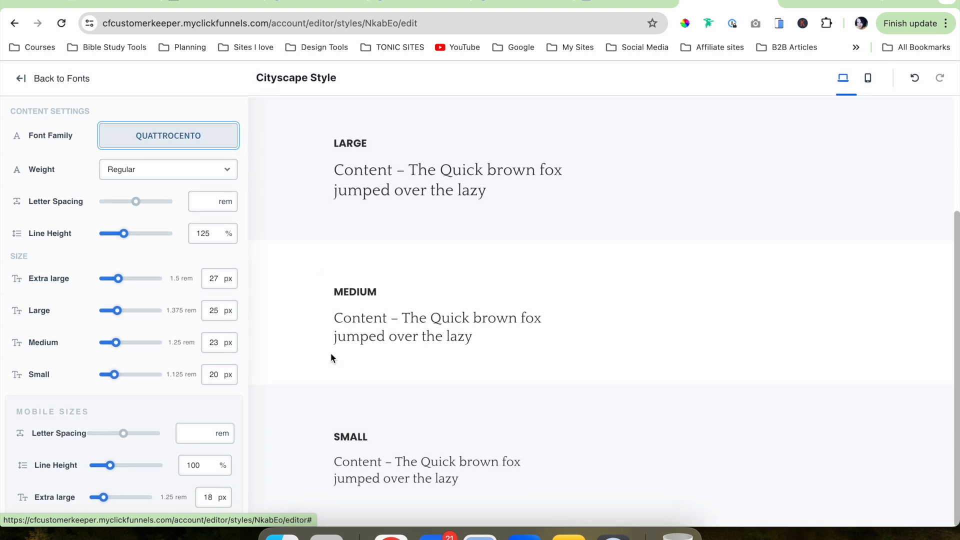
scroll(210, 380, "down", 4)
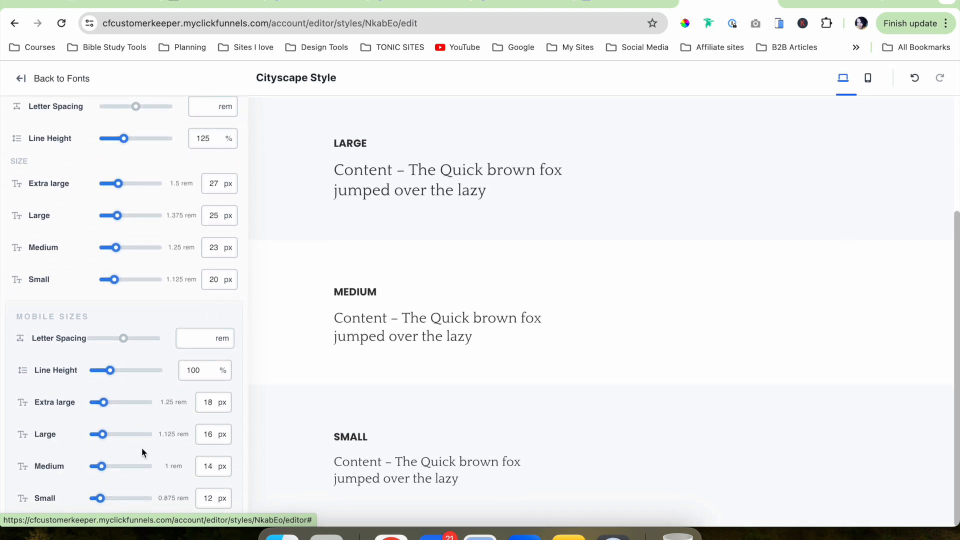
Examine the content samples in the mobile preview, from small up to extra large
left_click(867, 83)
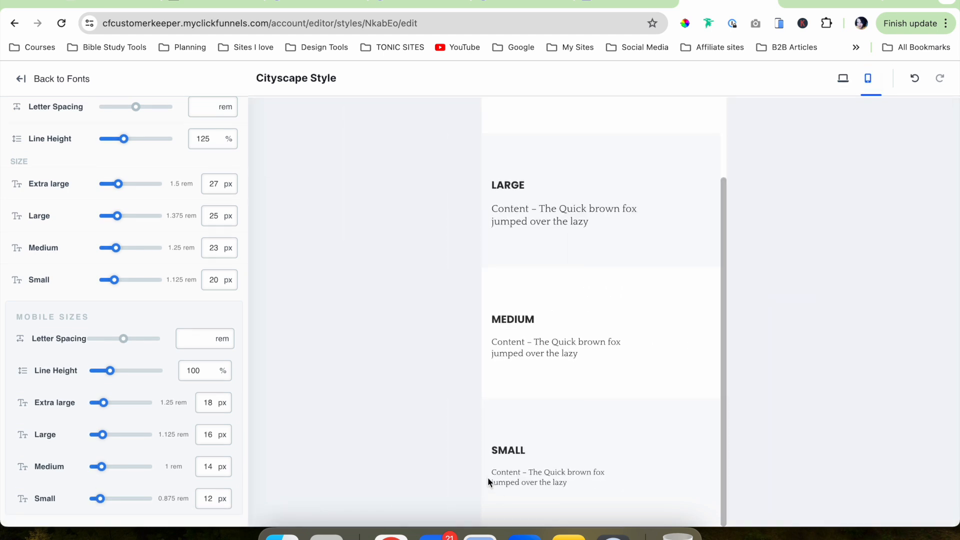
left_click_drag(488, 478, 580, 486)
left_click(543, 485)
scroll(625, 354, "up", 3)
scroll(625, 354, "down", 3)
scroll(590, 393, "up", 1)
scroll(577, 292, "up", 1)
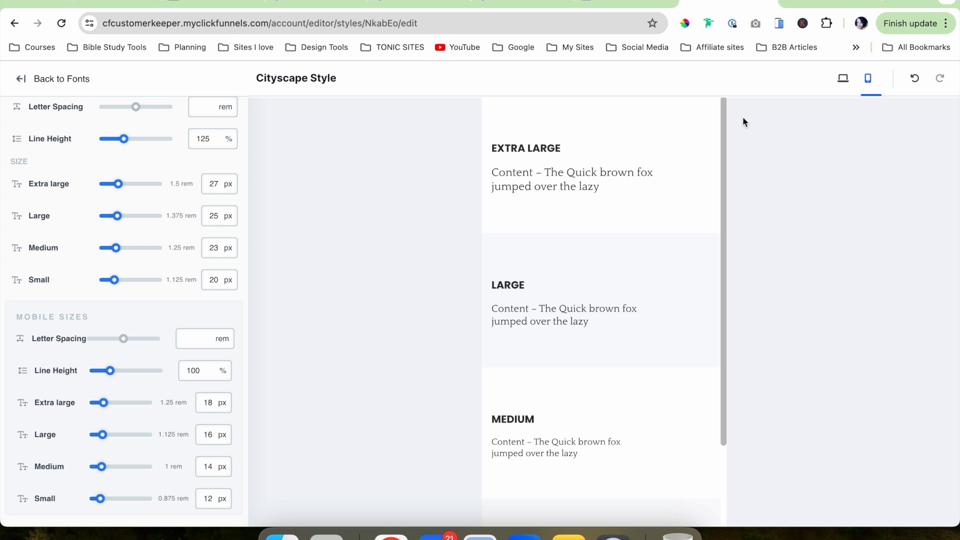
Switch to the desktop preview and try a small content size of 16 px
left_click(844, 80)
scroll(626, 310, "down", 3)
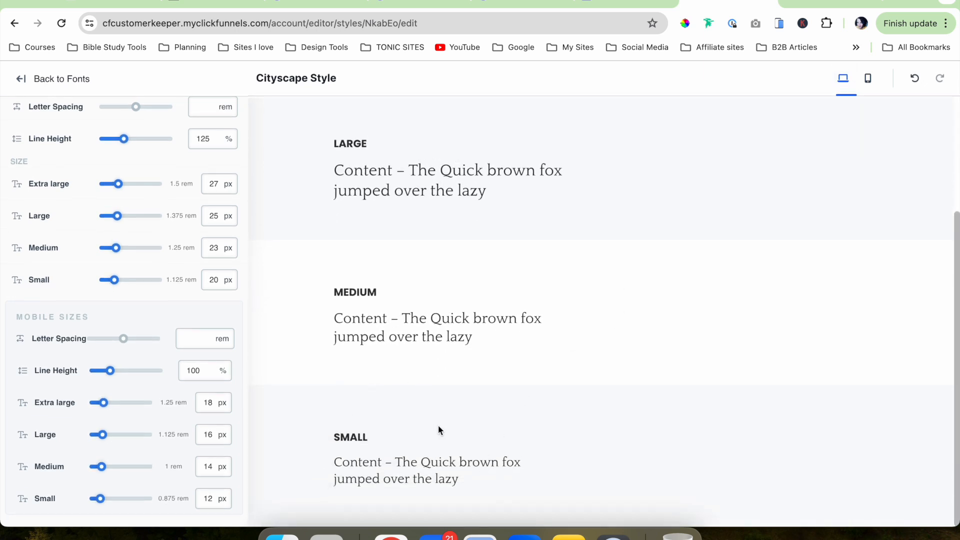
double_click(213, 280)
type("16")
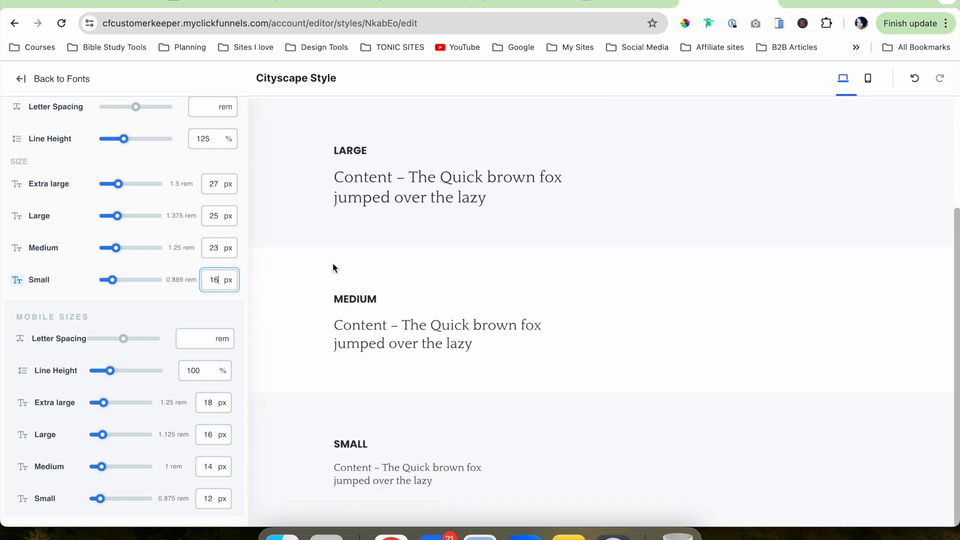
Set the desktop small content size to 20 px and review the content samples
double_click(225, 280)
type("20")
left_click(369, 296)
scroll(383, 370, "down", 1)
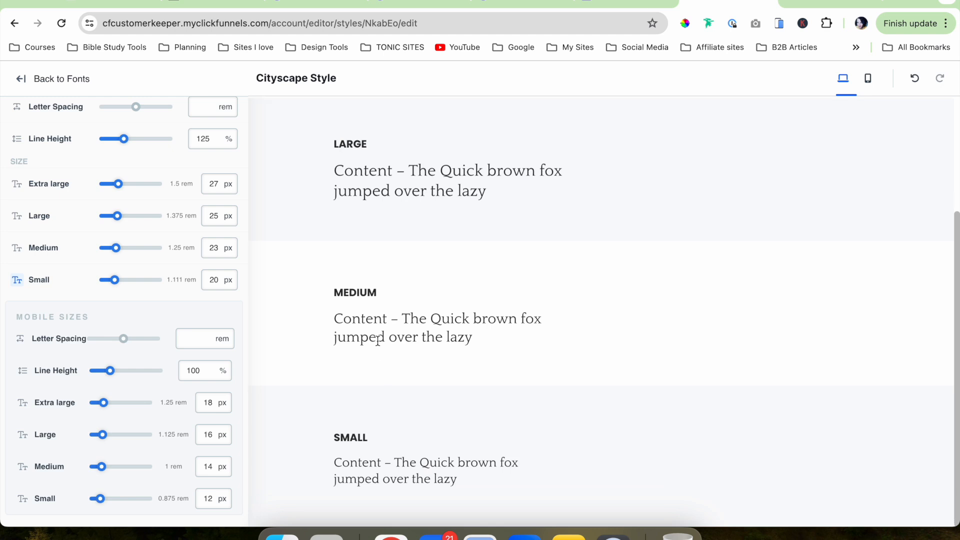
scroll(380, 350, "up", 3)
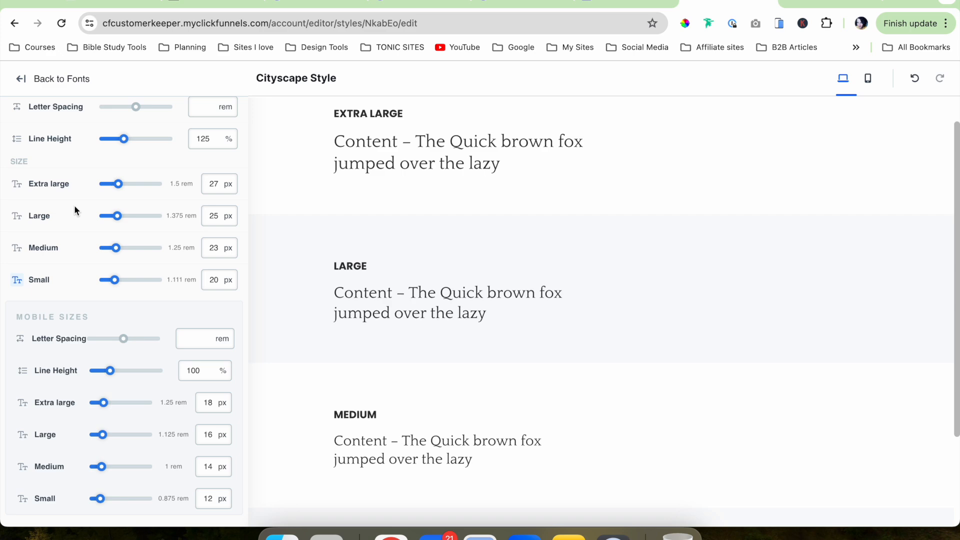
Open the subheadline font settings and examine their desktop and mobile sizes against the desktop samples
left_click(60, 79)
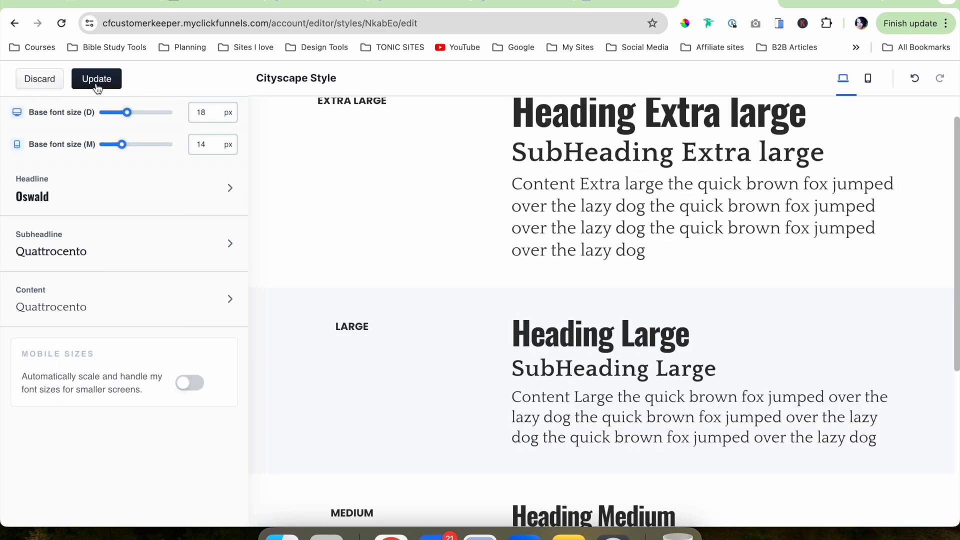
left_click(172, 262)
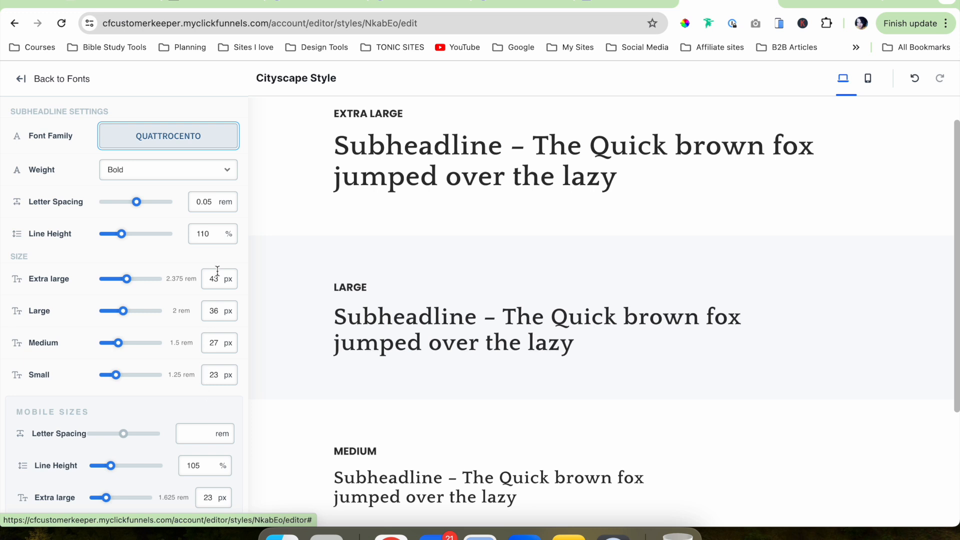
scroll(398, 250, "down", 5)
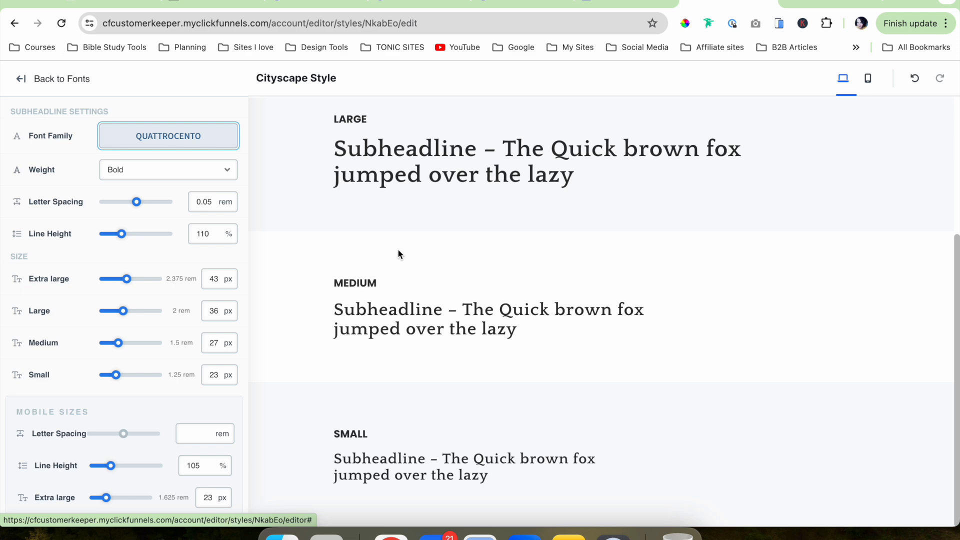
scroll(188, 400, "down", 3)
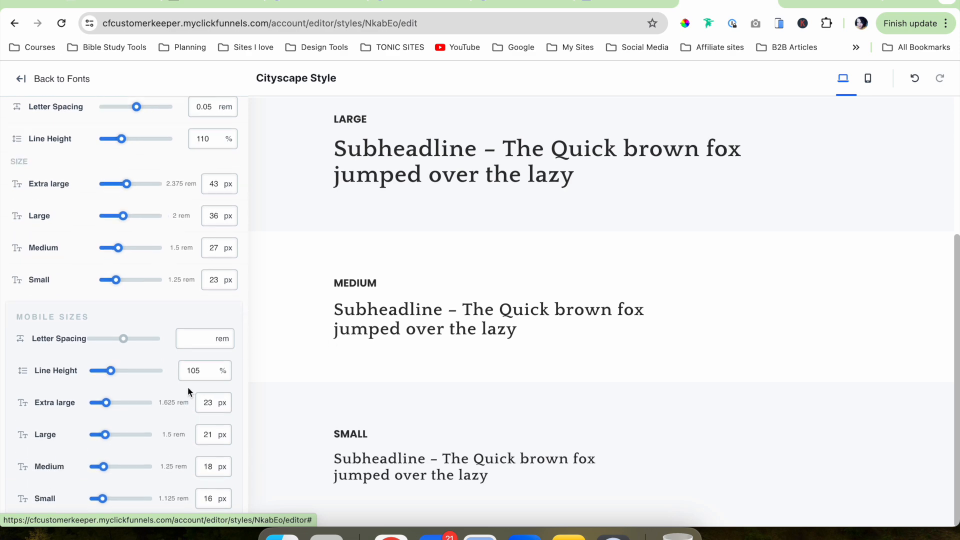
scroll(413, 295, "up", 2)
scroll(414, 295, "up", 3)
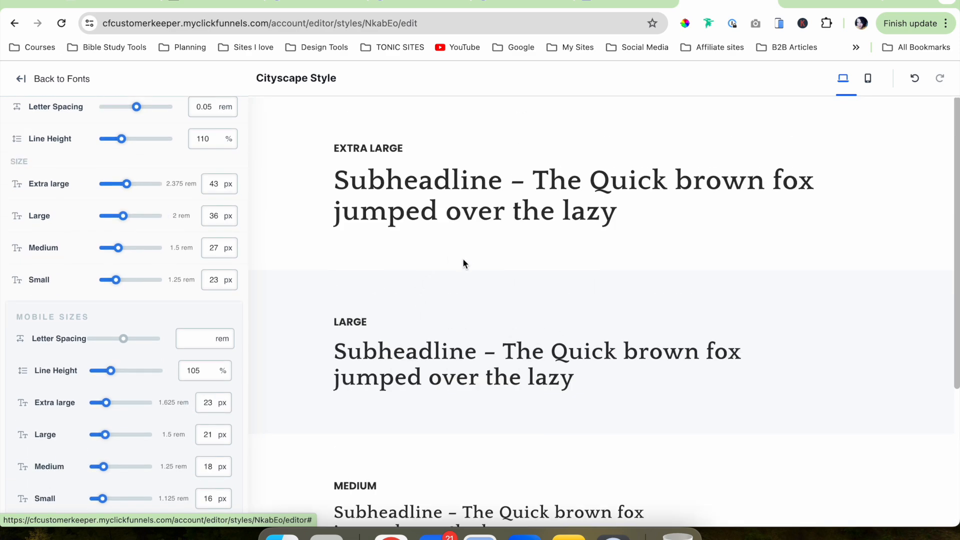
scroll(306, 314, "down", 2)
scroll(306, 315, "down", 2)
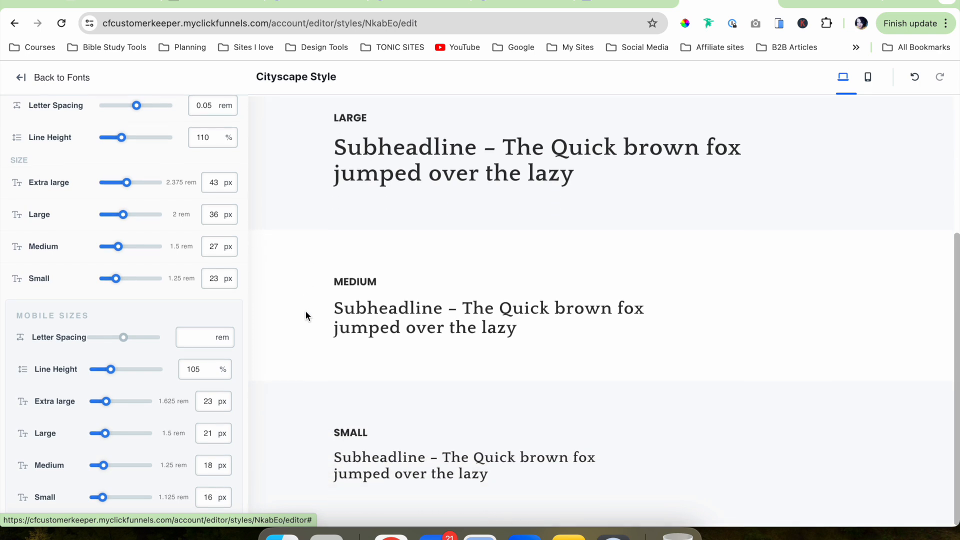
Return to the fonts overview, save the font changes to the style and open its color settings
left_click(49, 80)
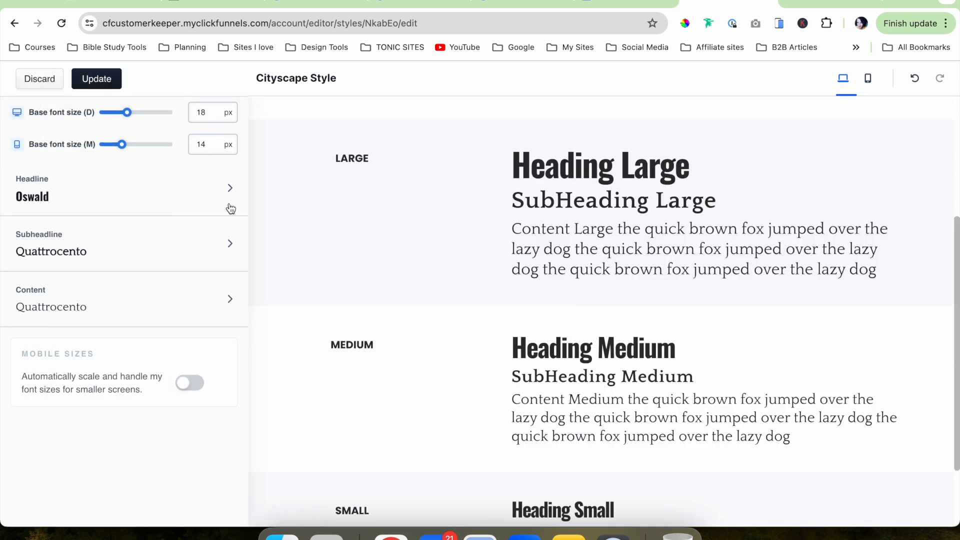
scroll(502, 276, "down", 2)
scroll(502, 278, "up", 6)
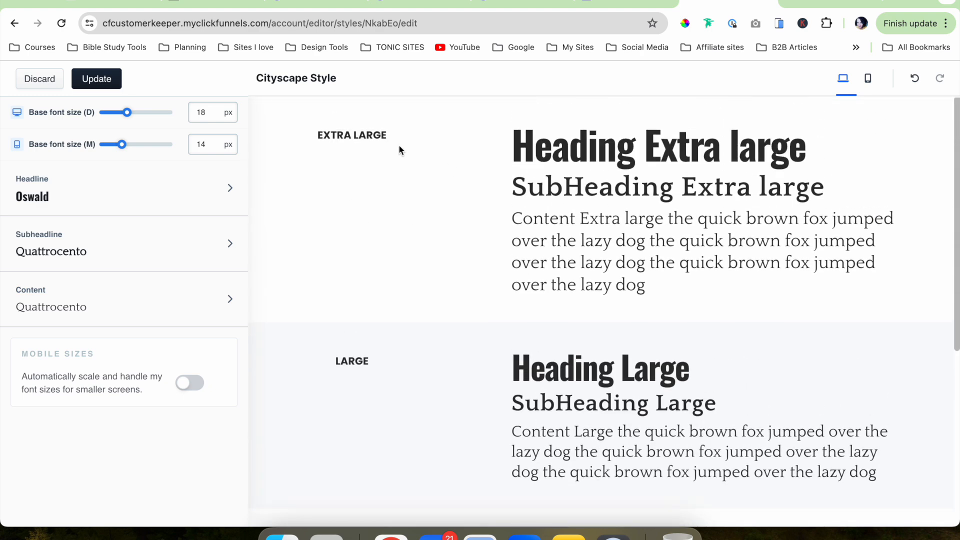
left_click(98, 84)
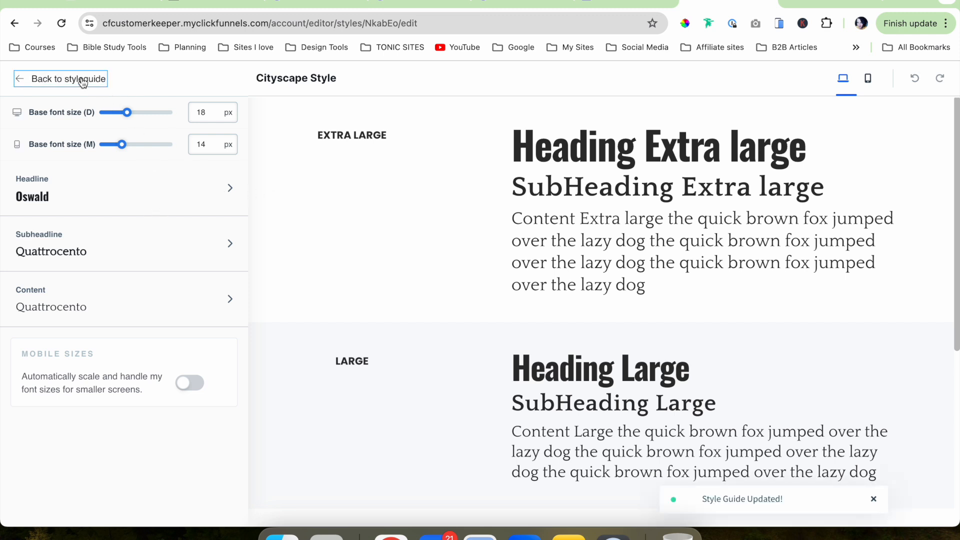
left_click(79, 80)
left_click(125, 158)
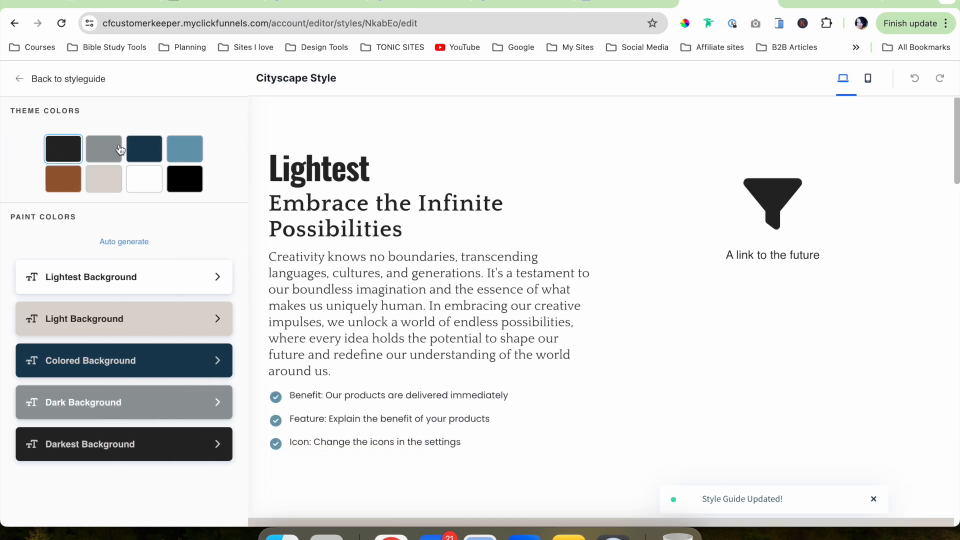
Compare the color palette of the Cityscape Brand Kit in Canva with the style's theme colors, inspecting the dark first swatch
left_click(520, 4)
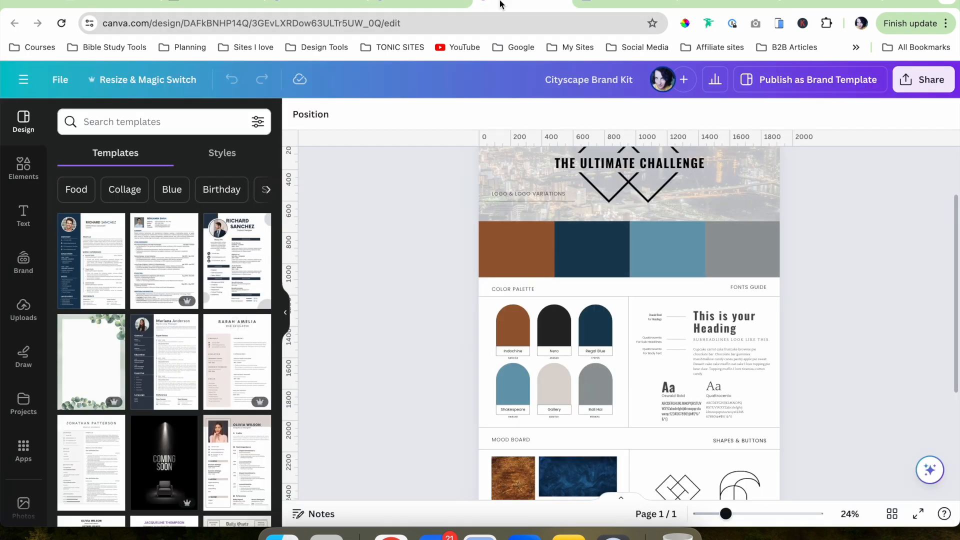
scroll(525, 250, "down", 1)
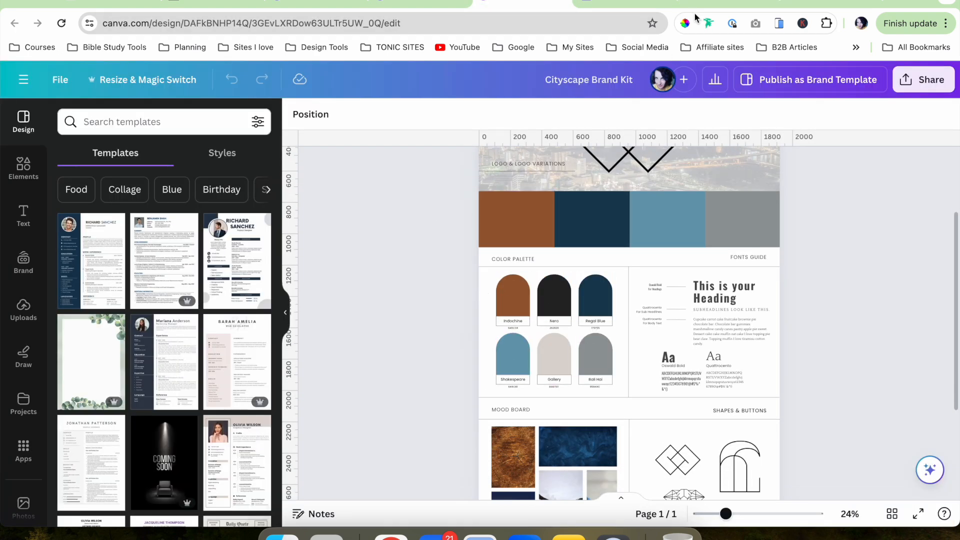
left_click(709, 3)
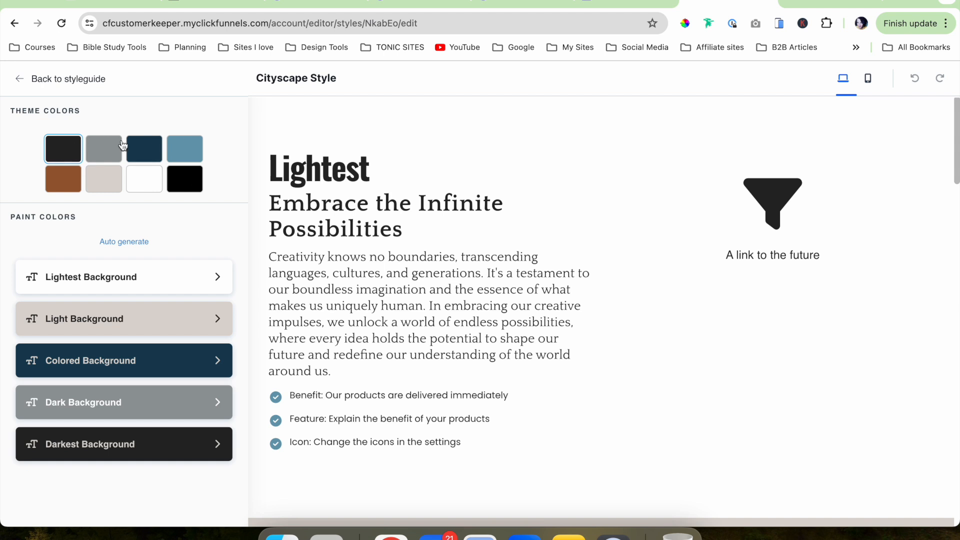
left_click(65, 158)
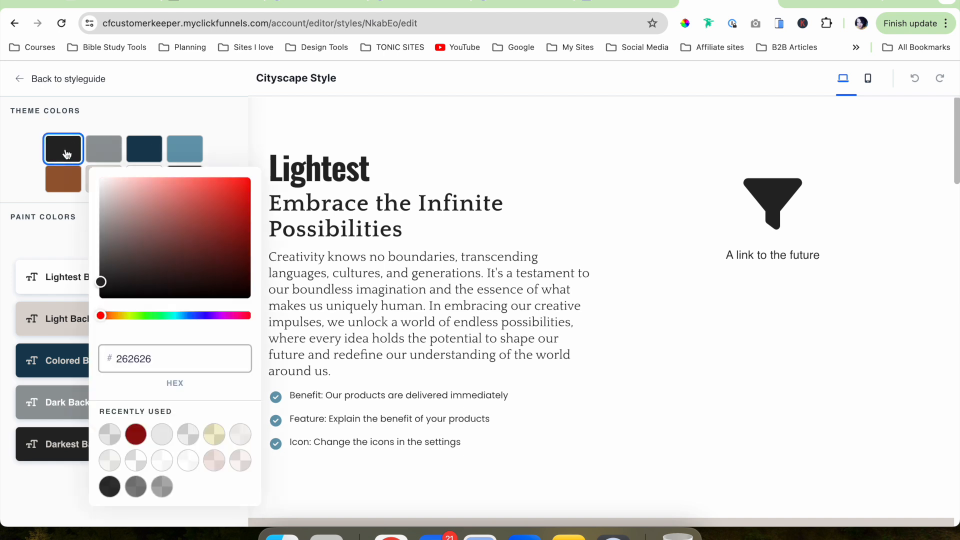
left_click(65, 226)
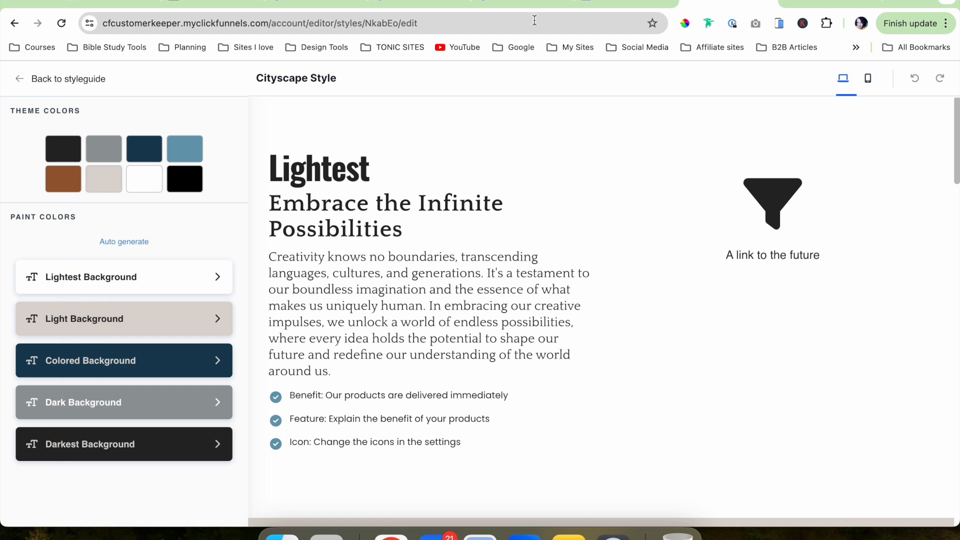
left_click(519, 2)
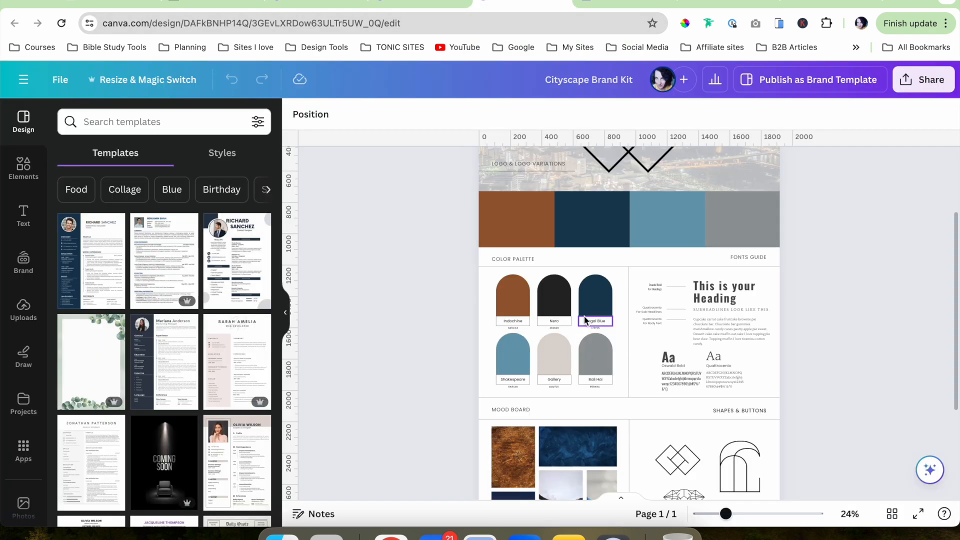
left_click(718, 2)
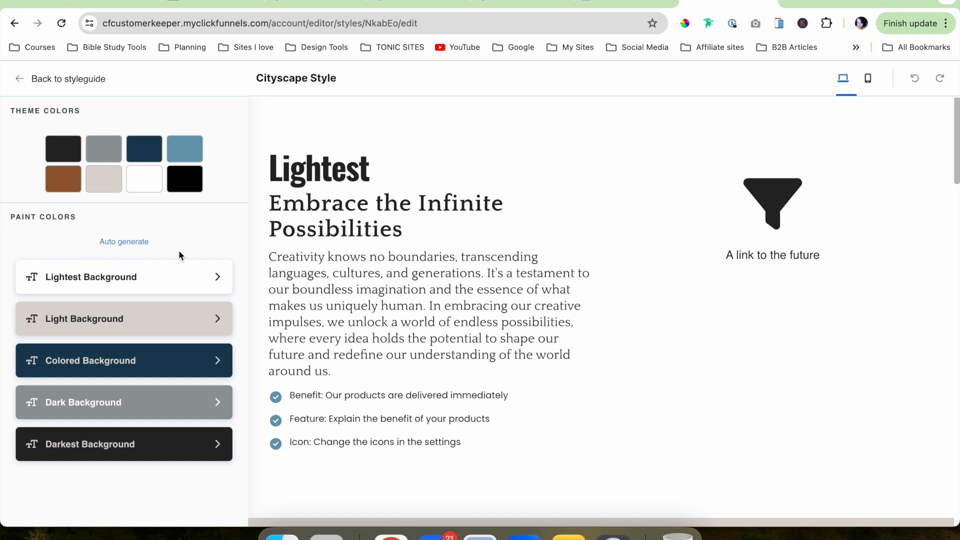
Examine the Lightest, Light, Colored, Dark and Darkest background samples in the color preview
scroll(487, 310, "down", 9)
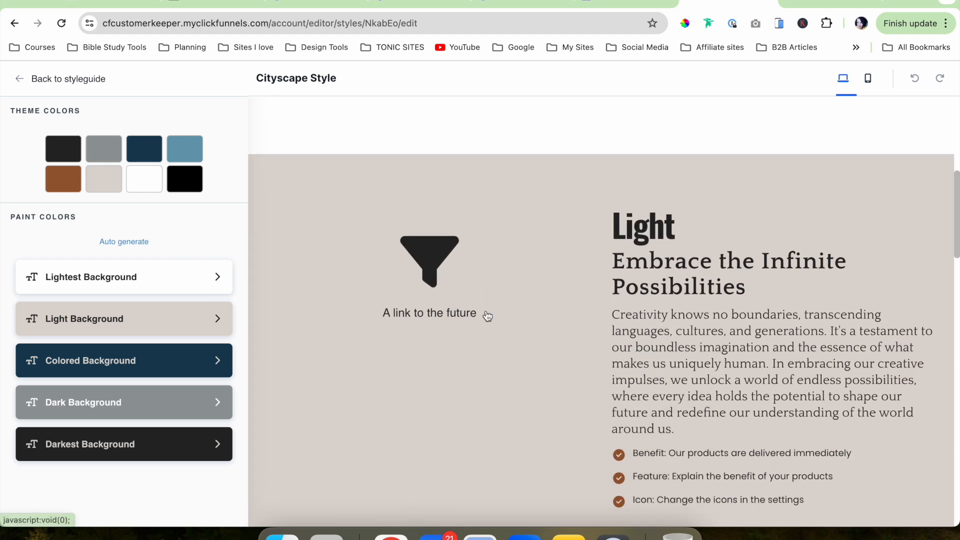
scroll(487, 316, "down", 10)
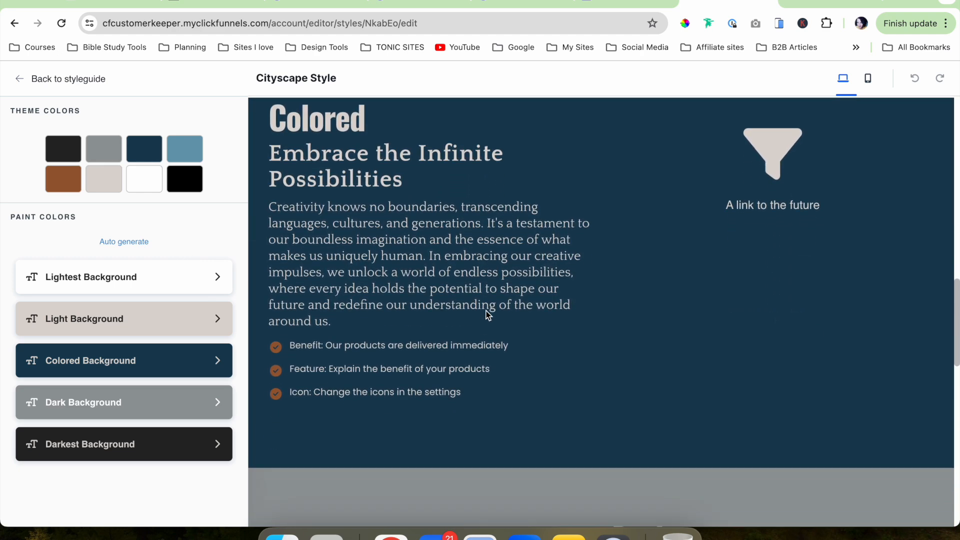
scroll(487, 317, "down", 14)
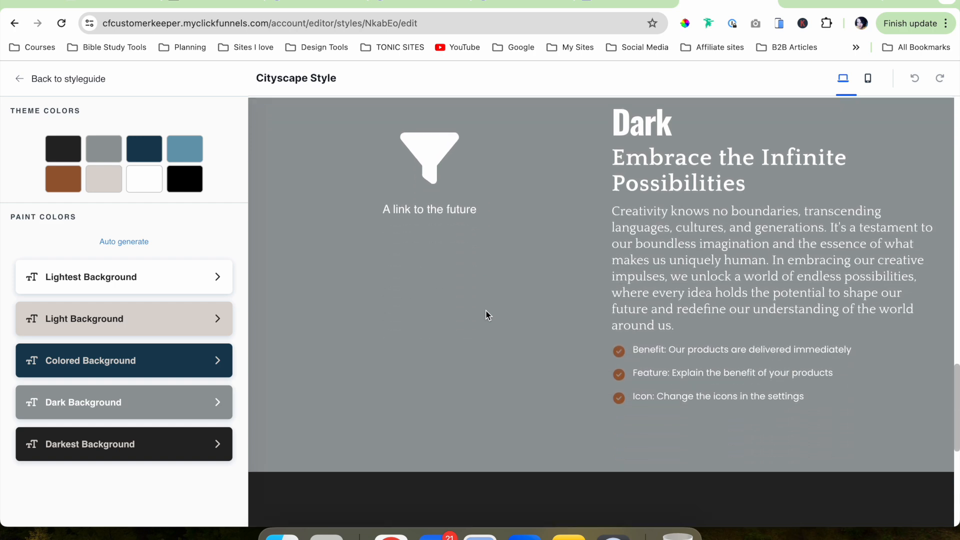
scroll(488, 315, "down", 2)
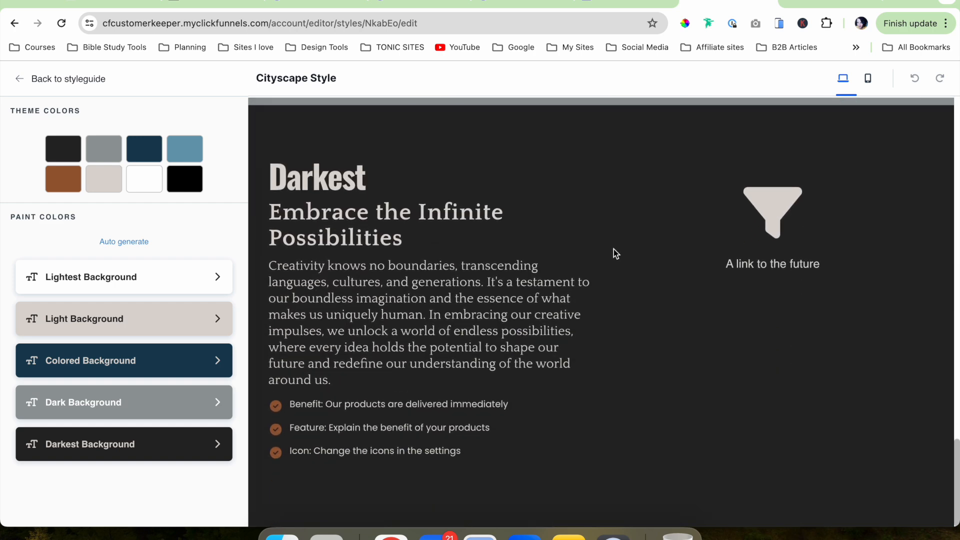
scroll(640, 274, "up", 15)
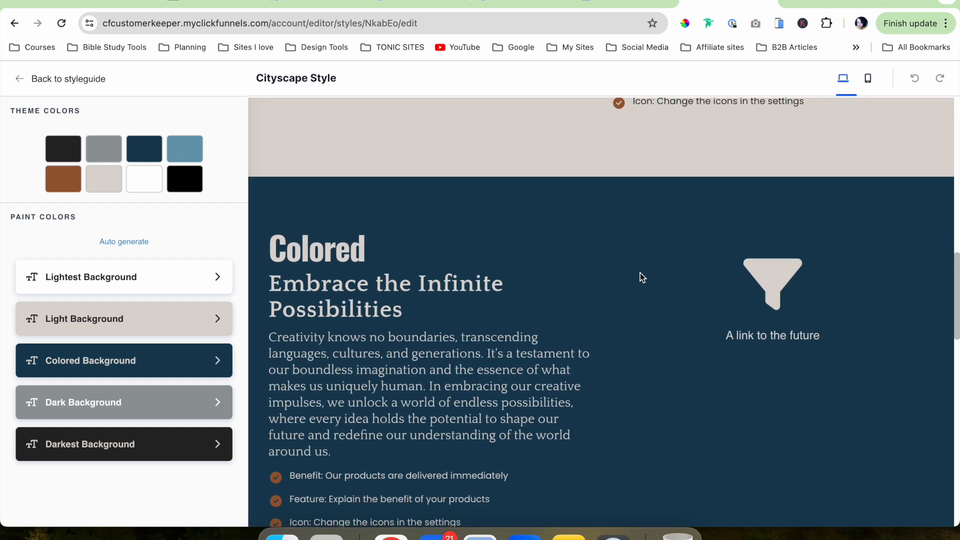
scroll(640, 273, "down", 3)
scroll(642, 278, "down", 8)
scroll(640, 275, "up", 18)
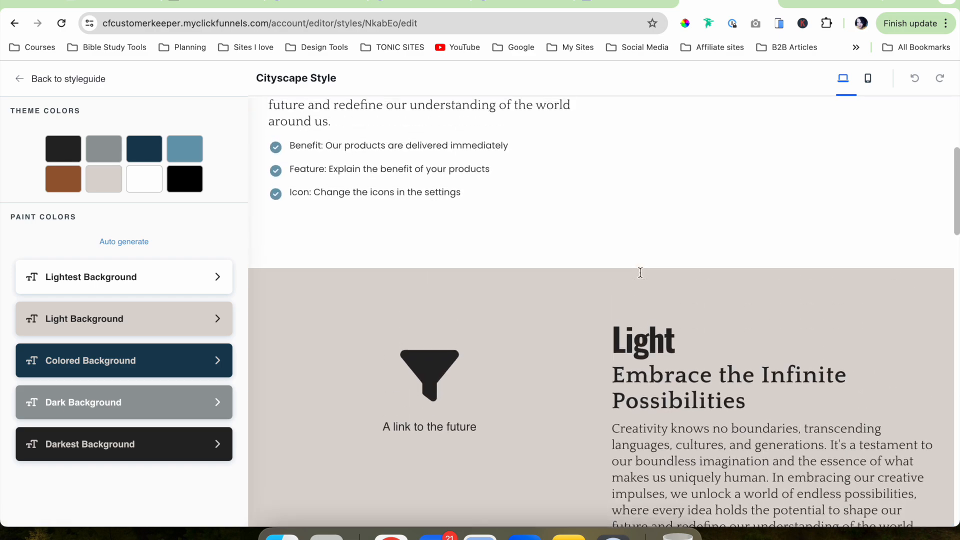
scroll(640, 272, "down", 3)
scroll(640, 272, "up", 7)
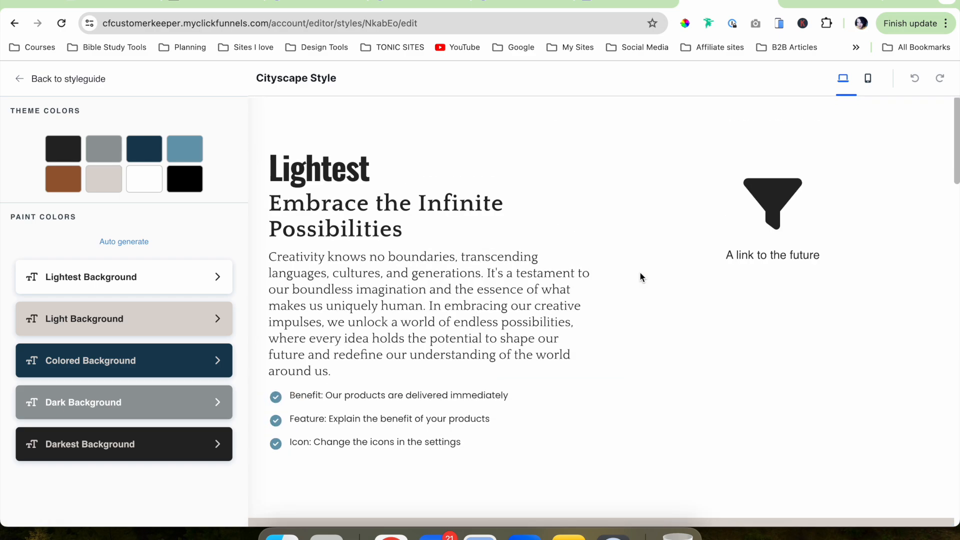
scroll(640, 272, "down", 7)
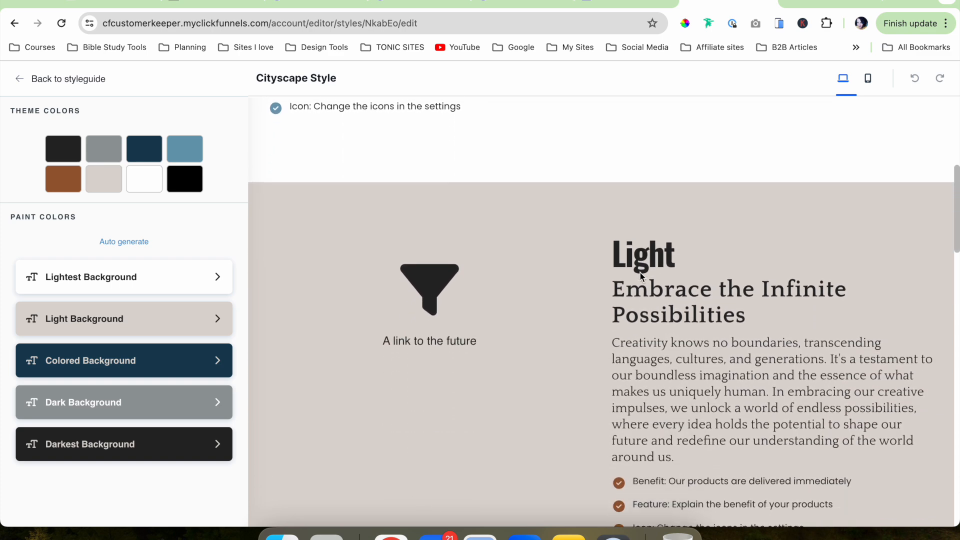
Compare the headline, text and bullet colors across the Lightest, Light and Colored background samples
scroll(640, 273, "down", 8)
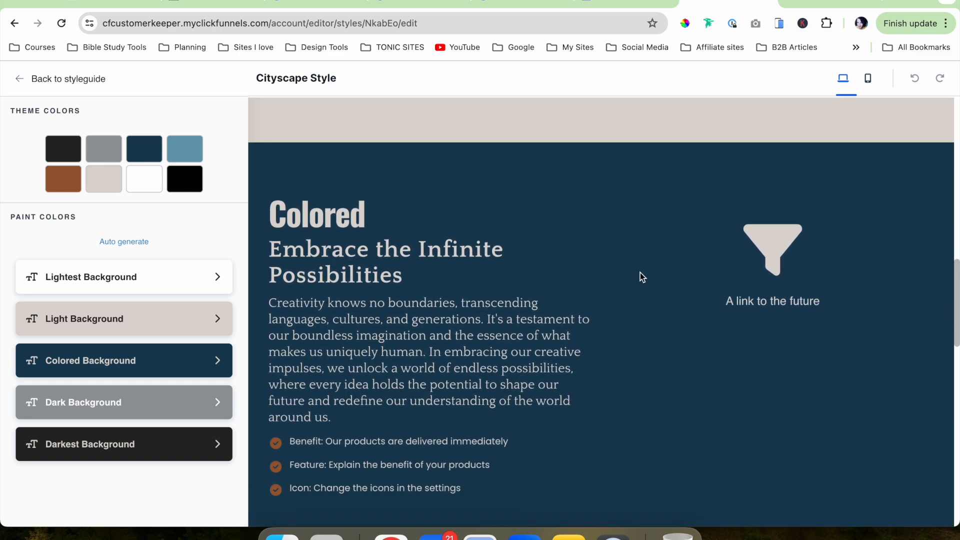
scroll(641, 276, "up", 8)
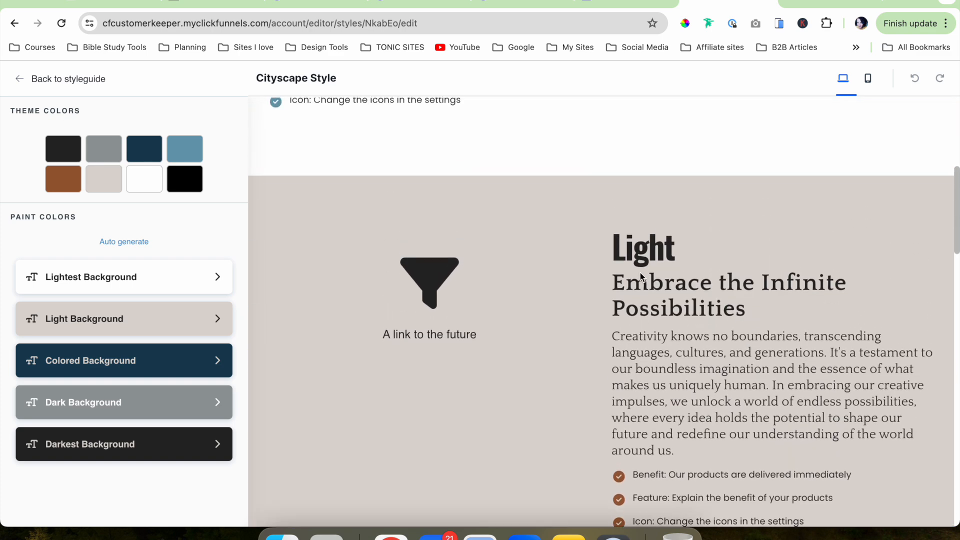
scroll(640, 276, "up", 5)
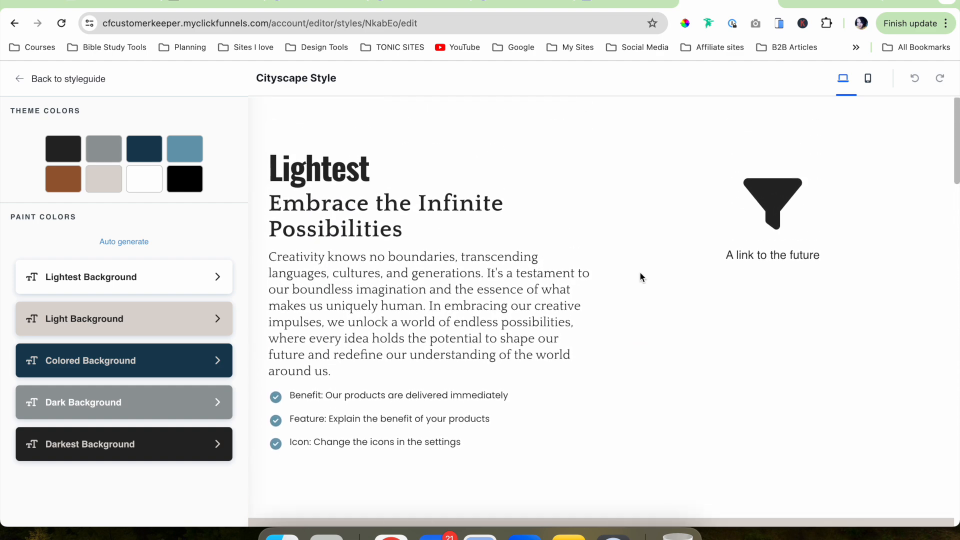
scroll(641, 276, "down", 20)
scroll(640, 276, "up", 5)
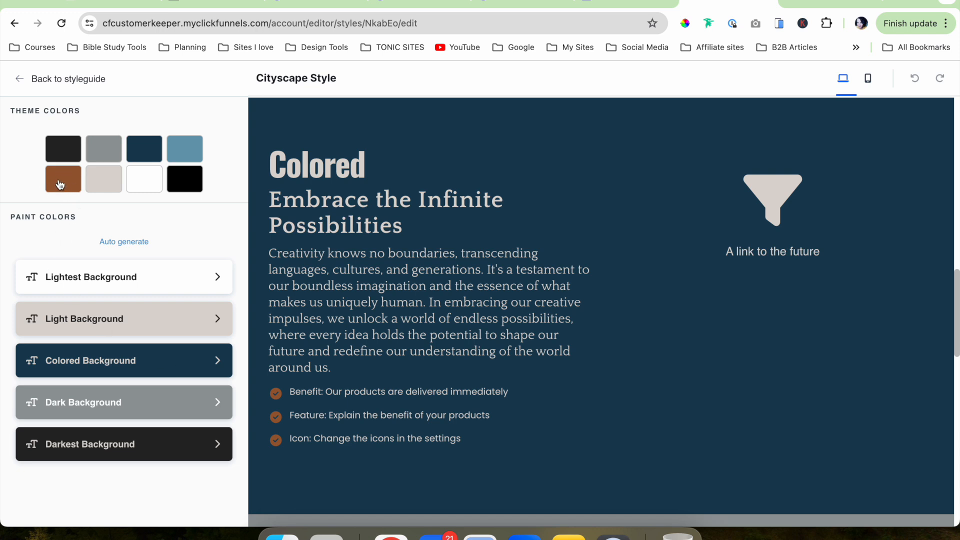
Try the brown theme color as the Colored Background's base, restore dark blue and return to the color overview
left_click(199, 370)
left_click(28, 157)
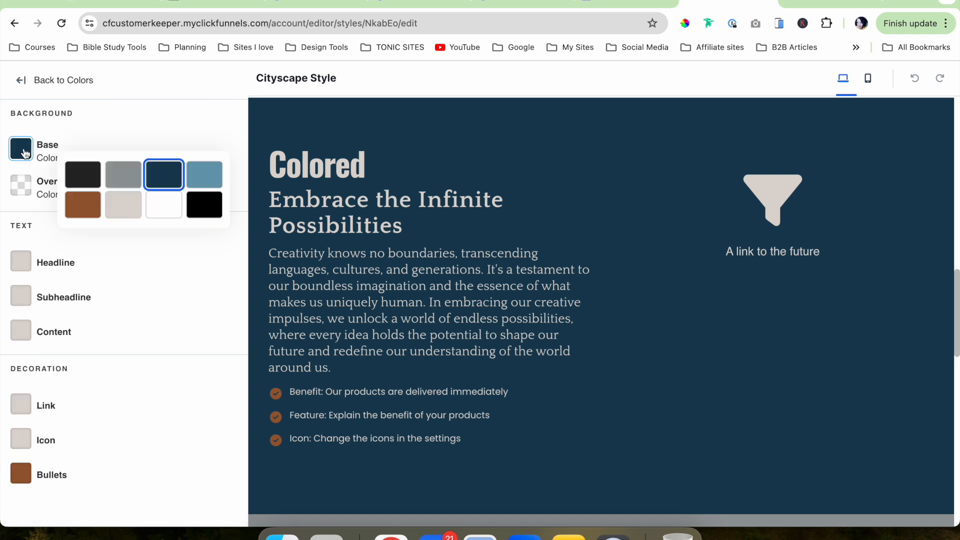
left_click(83, 205)
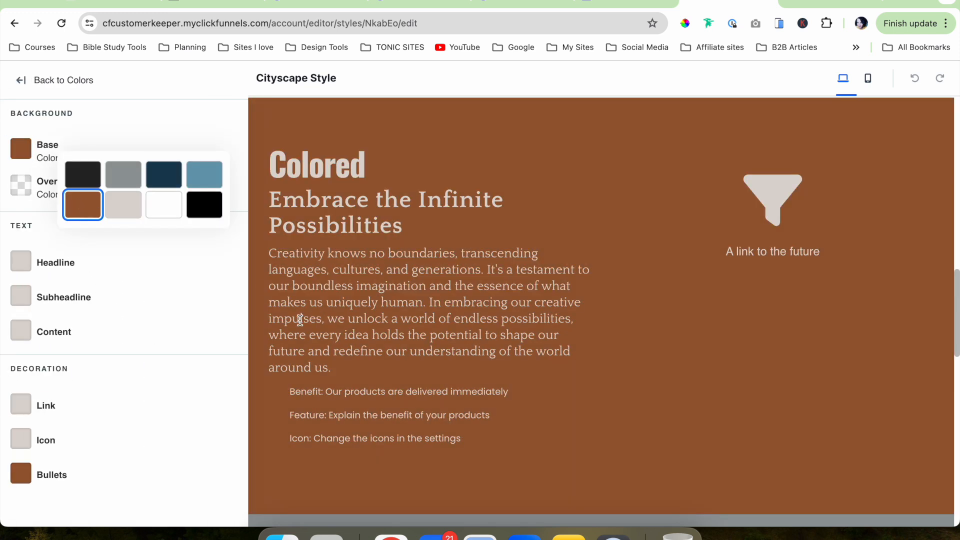
scroll(565, 320, "down", 5)
scroll(564, 320, "up", 5)
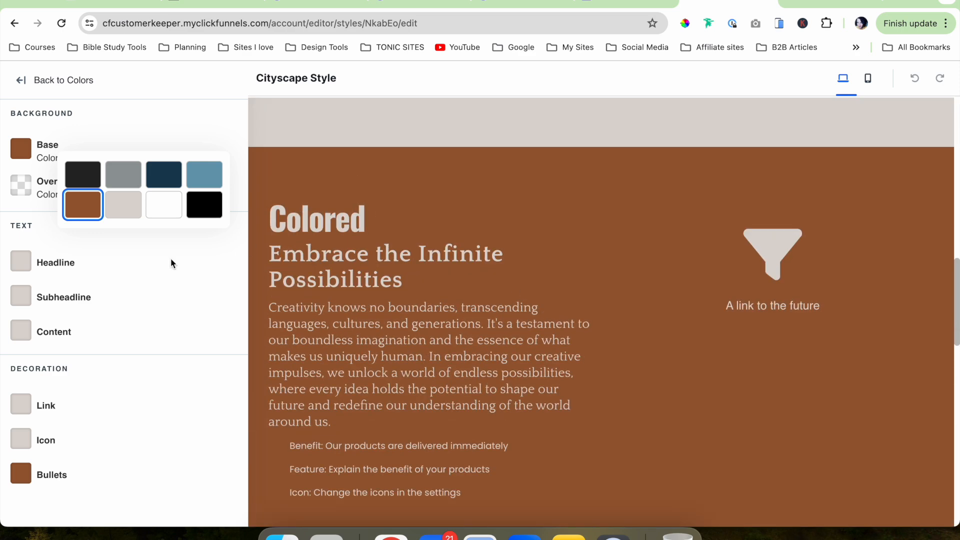
left_click(169, 174)
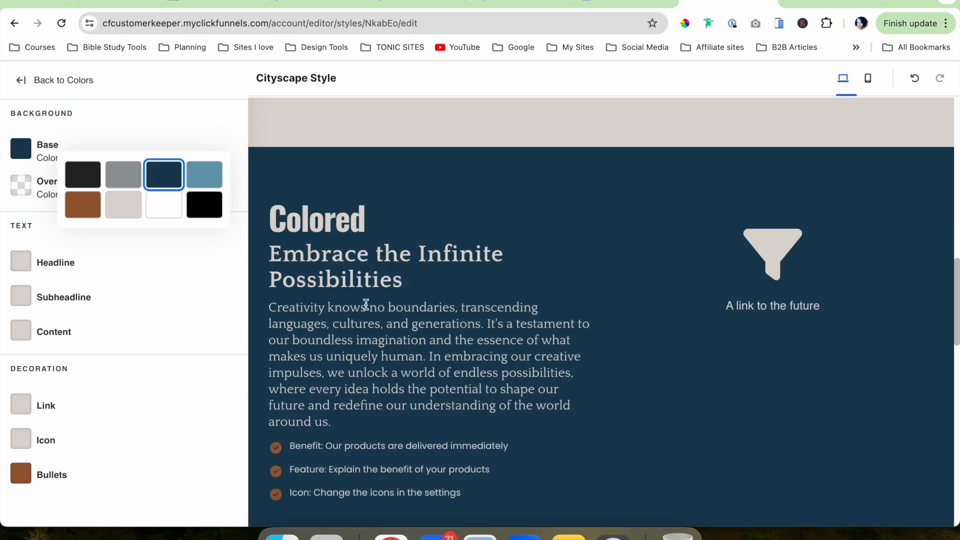
left_click(108, 133)
left_click(59, 81)
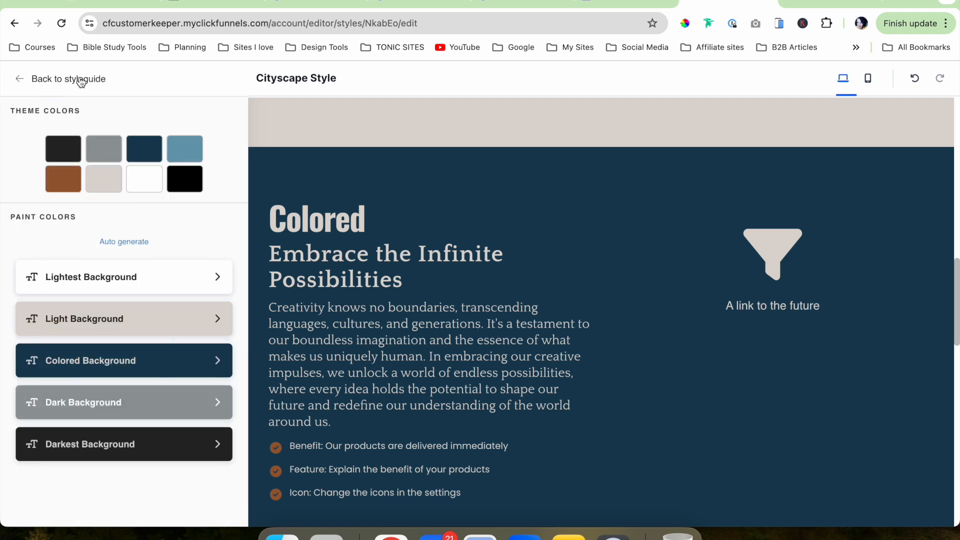
Review the Colored, Dark and Darkest samples in the preview and recheck the Light and Lightest ones
scroll(351, 300, "down", 2)
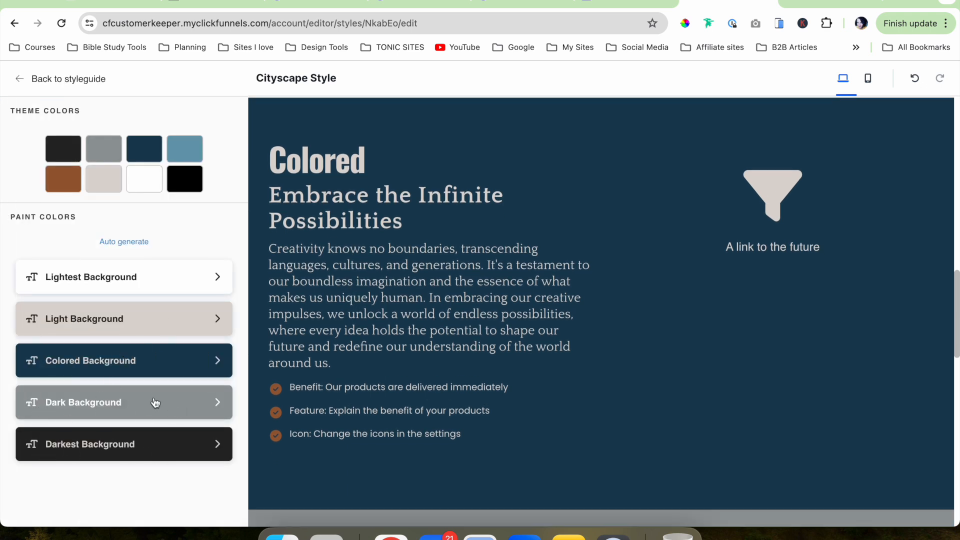
scroll(511, 408, "down", 5)
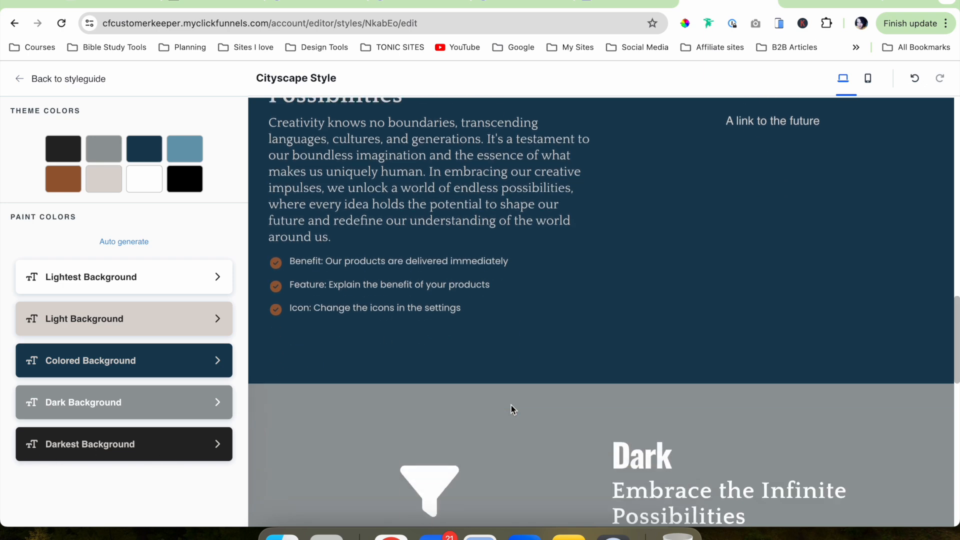
scroll(512, 410, "down", 8)
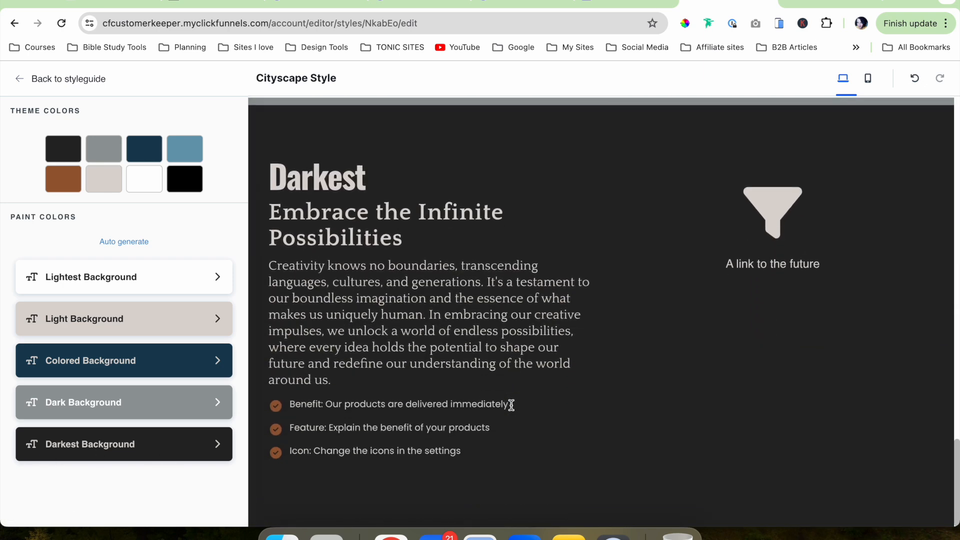
scroll(533, 303, "up", 18)
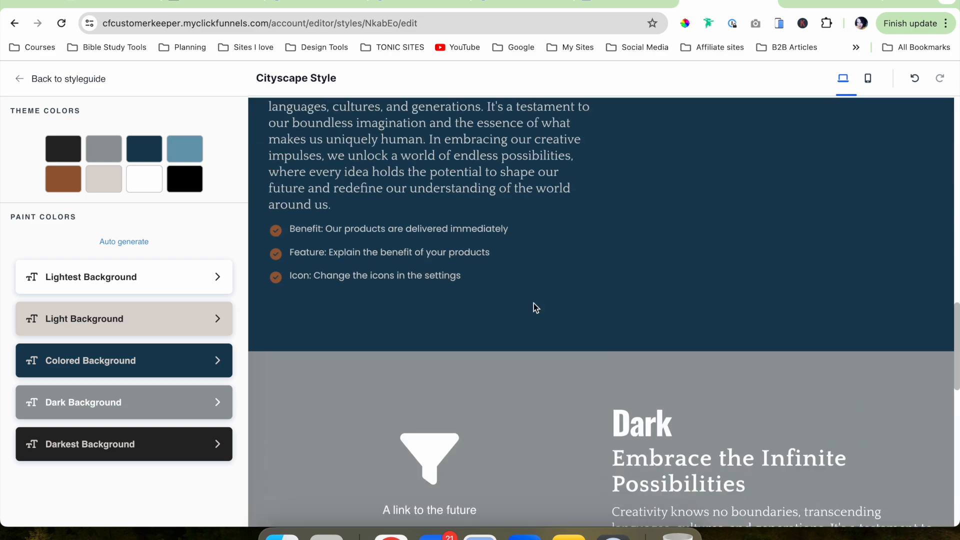
scroll(533, 304, "up", 15)
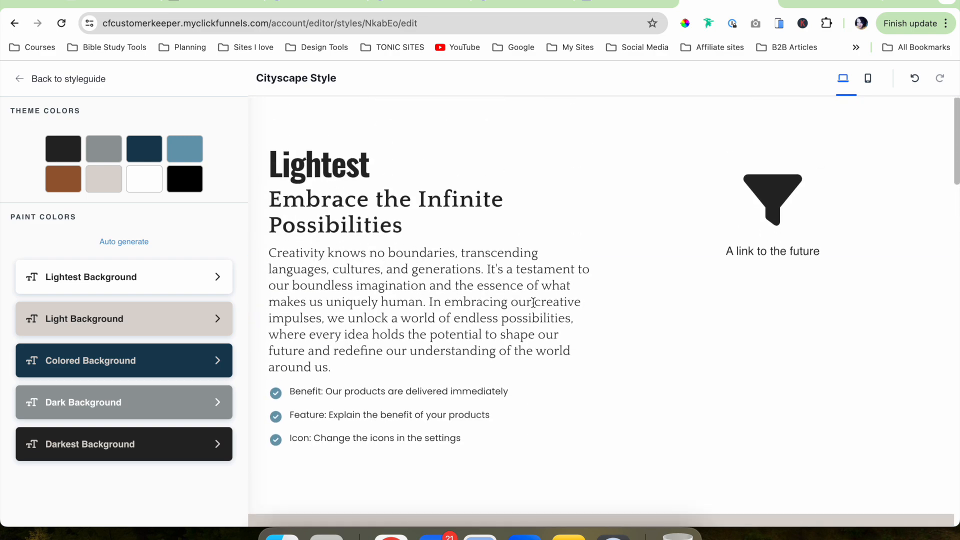
scroll(533, 303, "down", 8)
scroll(533, 307, "down", 2)
scroll(476, 323, "up", 13)
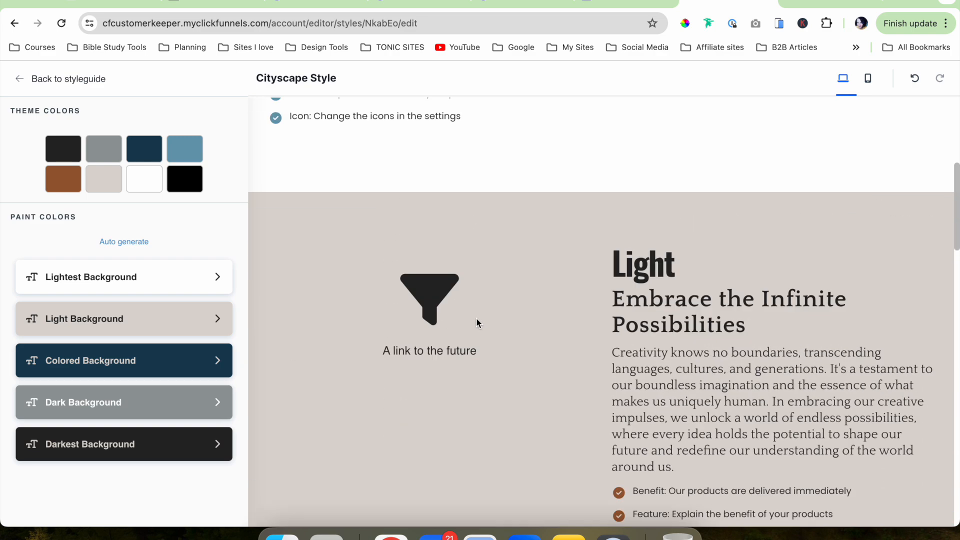
scroll(415, 308, "down", 5)
scroll(414, 308, "down", 4)
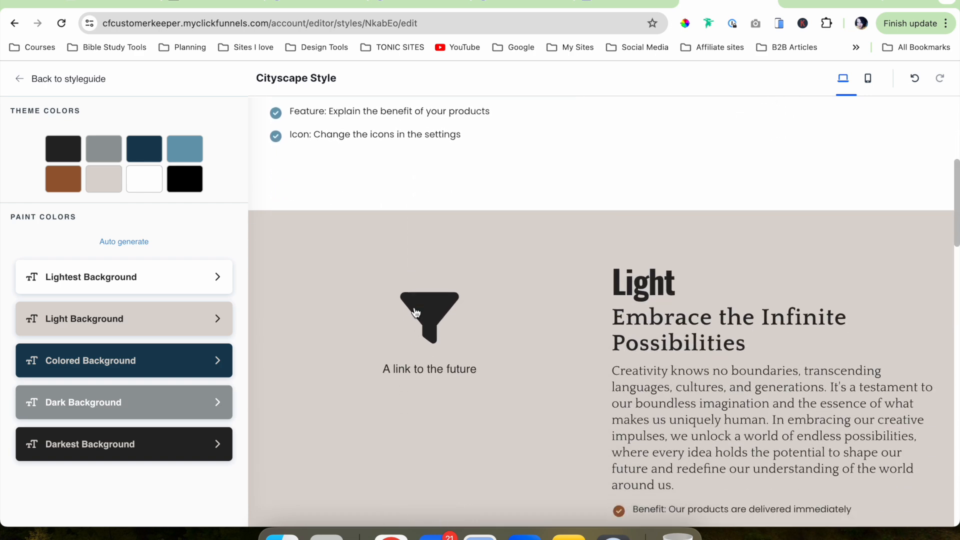
scroll(604, 335, "up", 8)
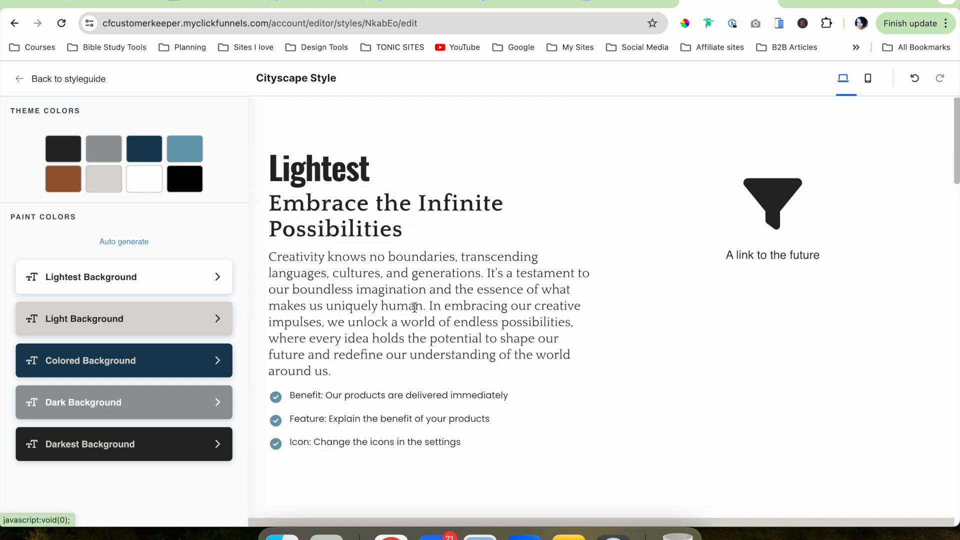
Inspect the Lightest Background's headline color choices and return to the color overview without changing them
left_click(165, 283)
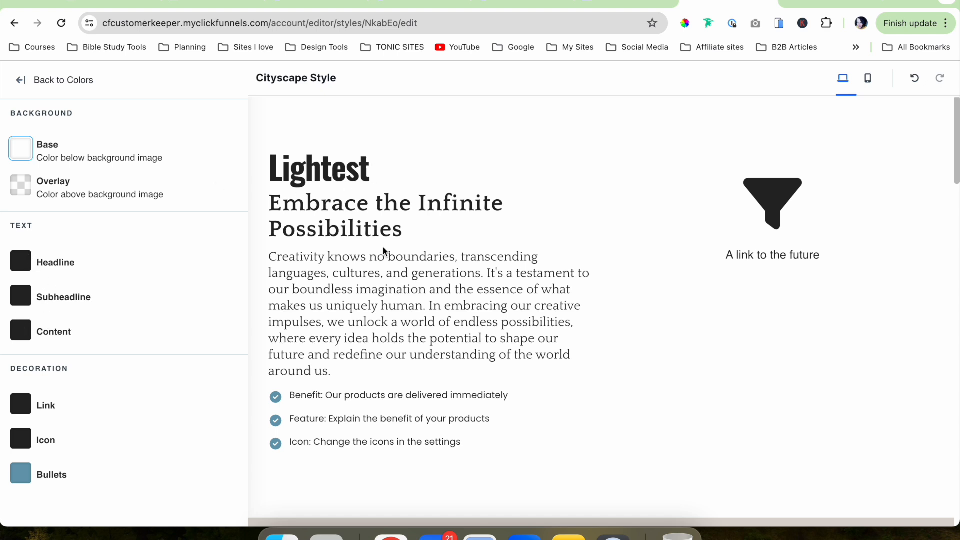
left_click(21, 261)
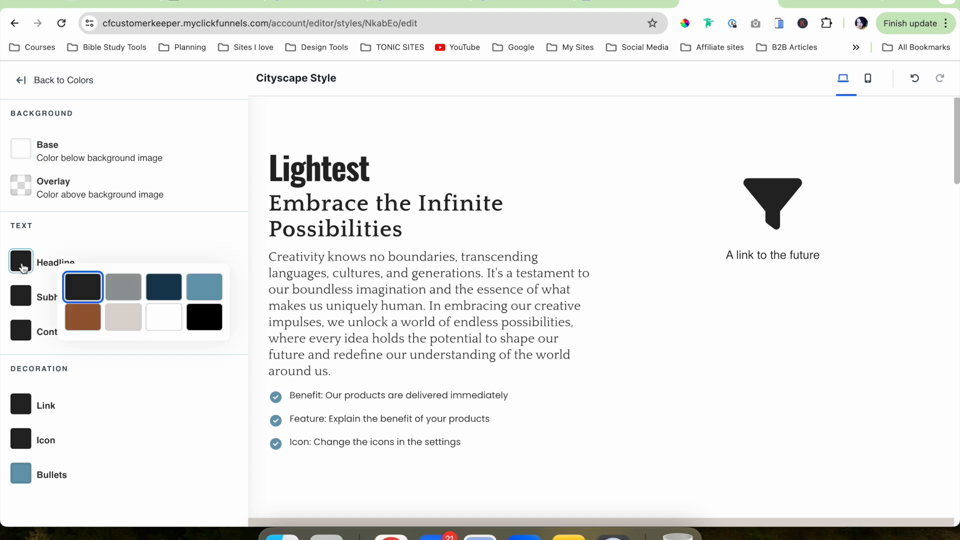
left_click(107, 245)
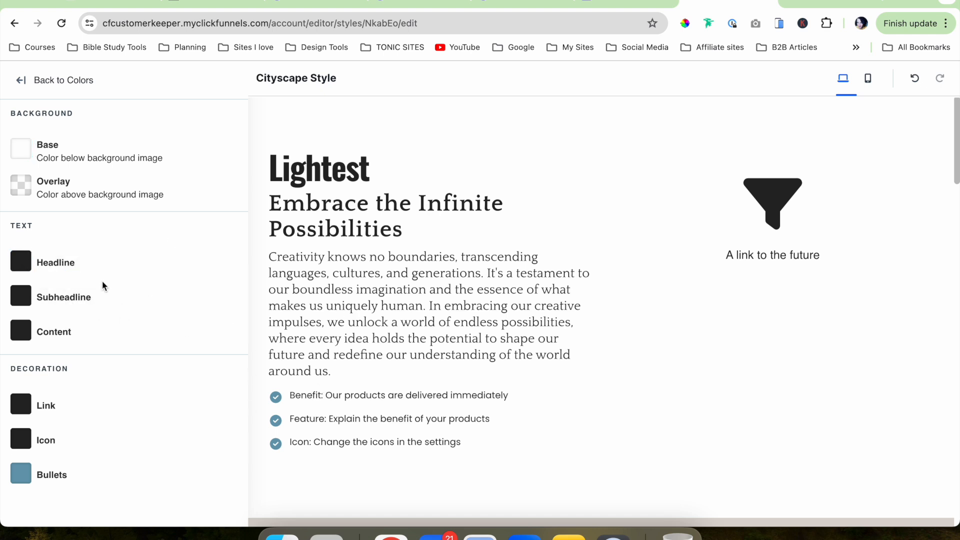
left_click(38, 81)
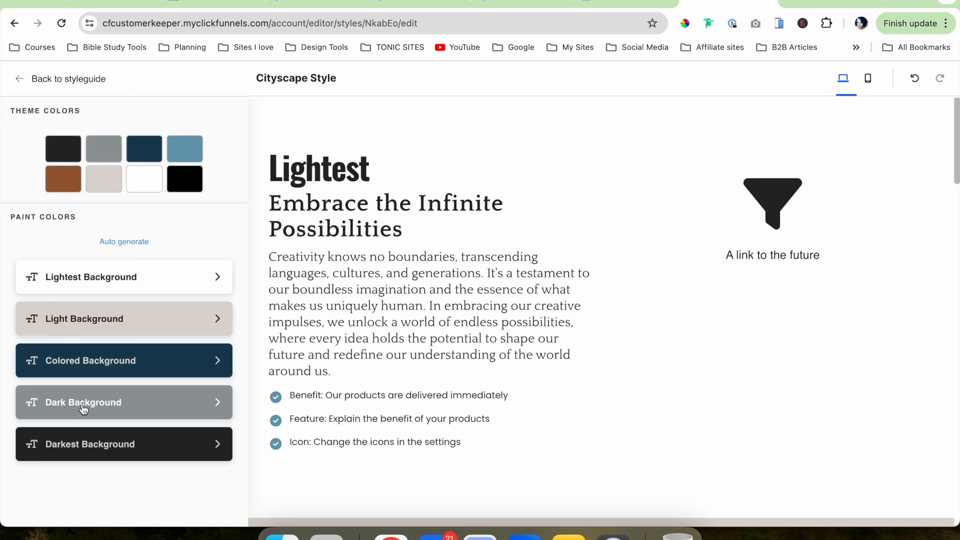
Set the Colored Background's headline, subheadline and content text colors to white
left_click(125, 374)
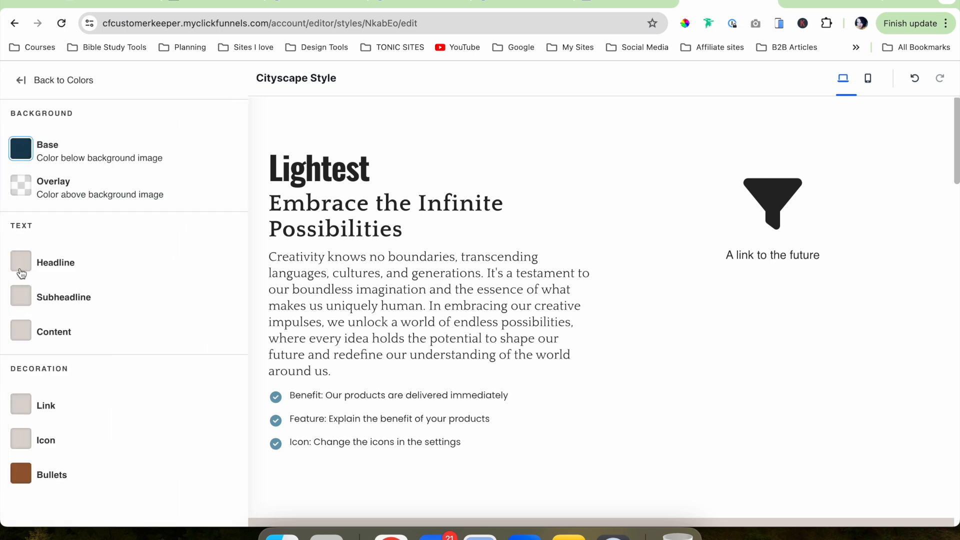
left_click(21, 258)
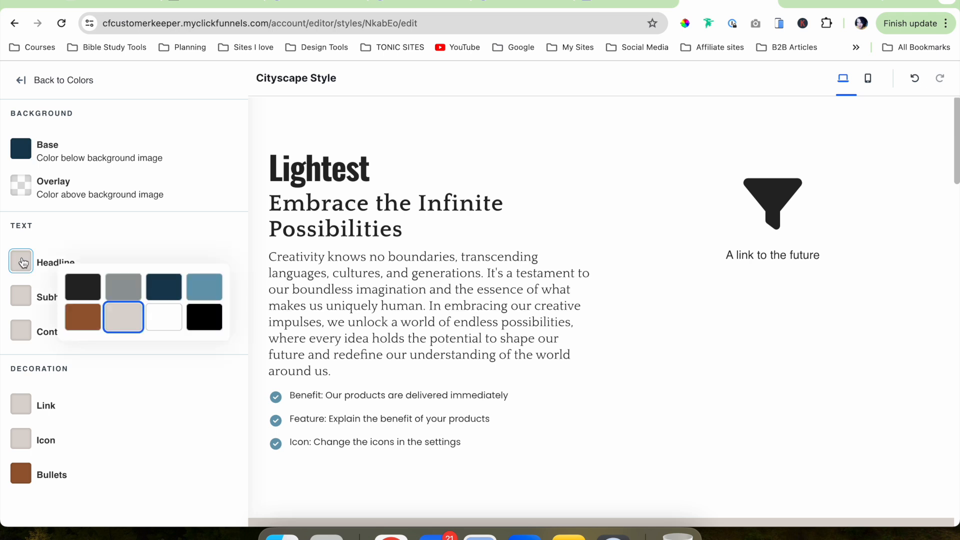
left_click(164, 322)
left_click(27, 298)
left_click(163, 350)
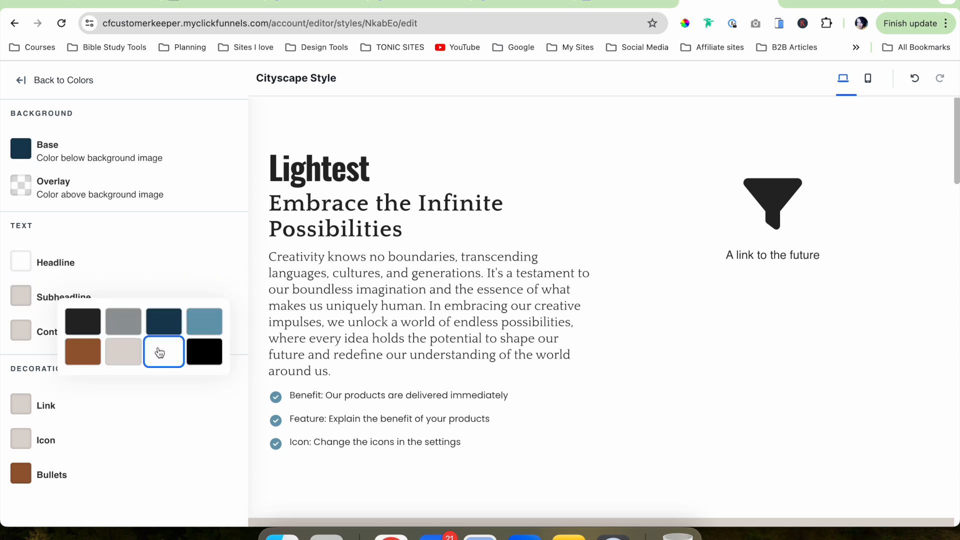
left_click(21, 331)
left_click(165, 387)
Set the Colored Background's link and icon colors to white and check them in its sample
left_click(21, 406)
left_click(165, 460)
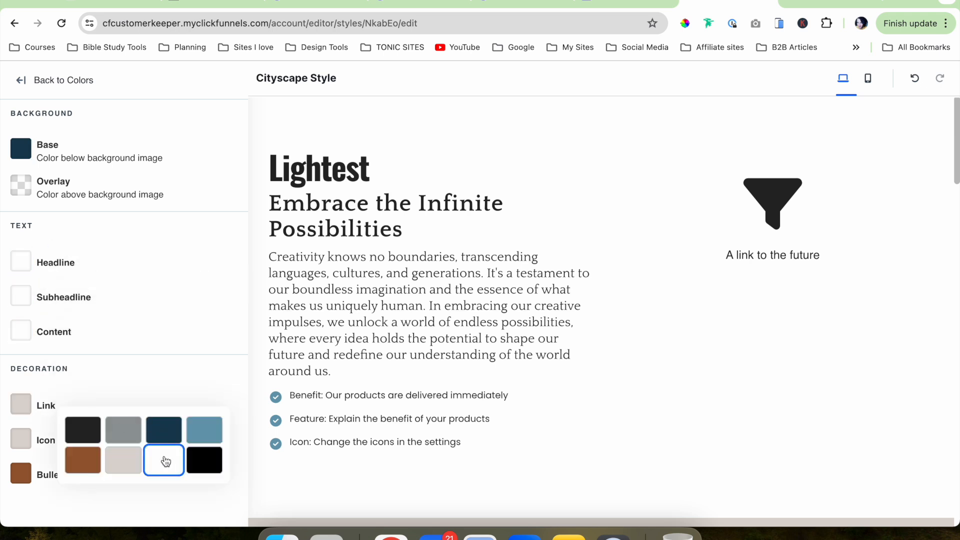
left_click(21, 439)
left_click(155, 498)
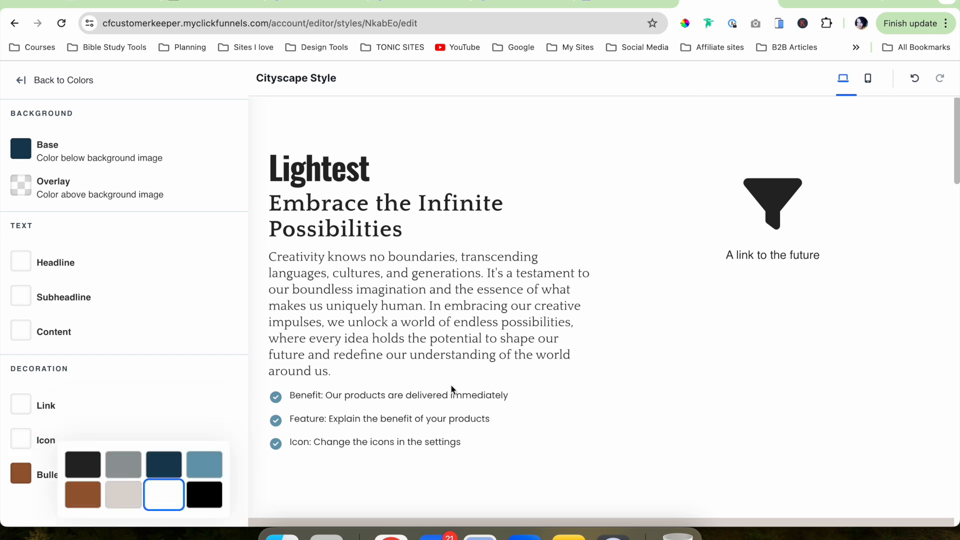
scroll(452, 385, "down", 15)
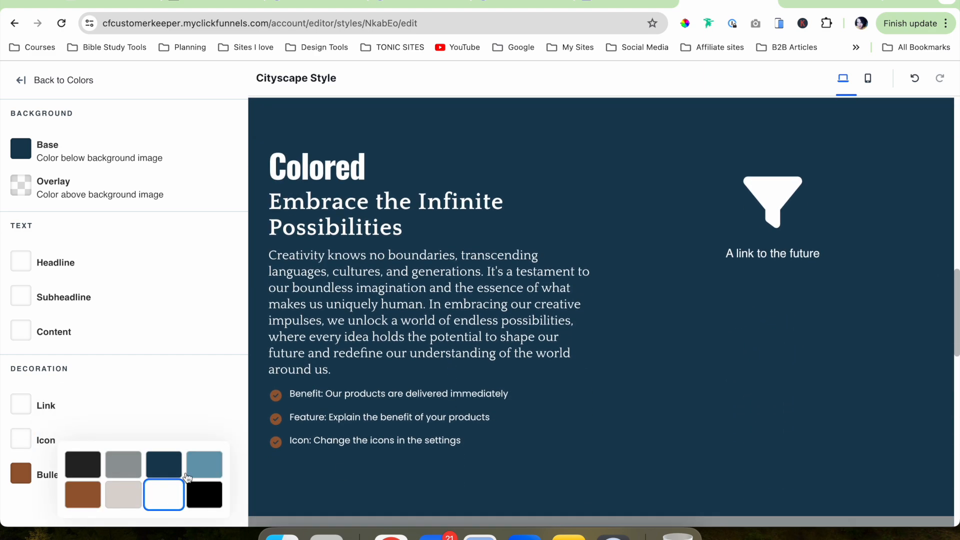
left_click(186, 390)
Compare the Dark and Darkest background samples with the Light and Colored ones in the preview
scroll(438, 339, "down", 8)
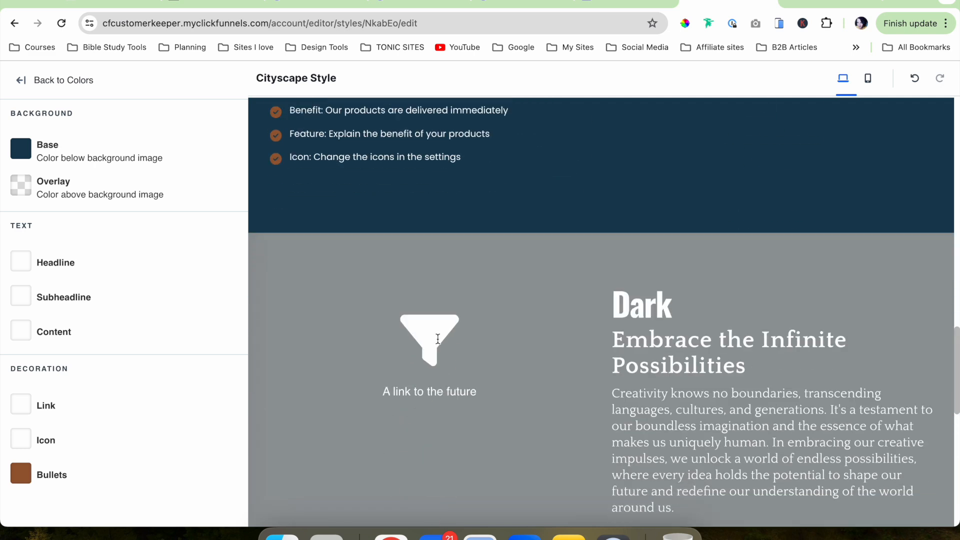
scroll(487, 373, "down", 8)
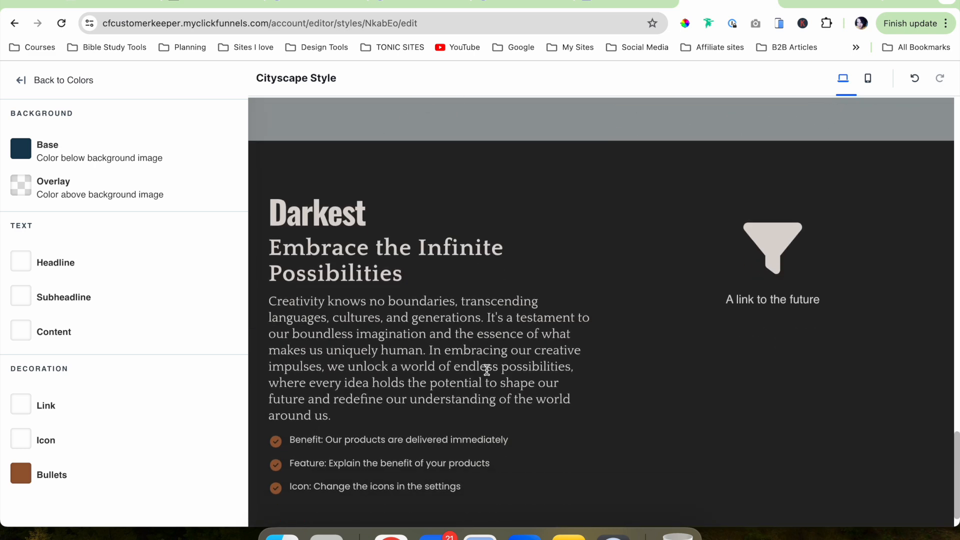
scroll(575, 303, "down", 1)
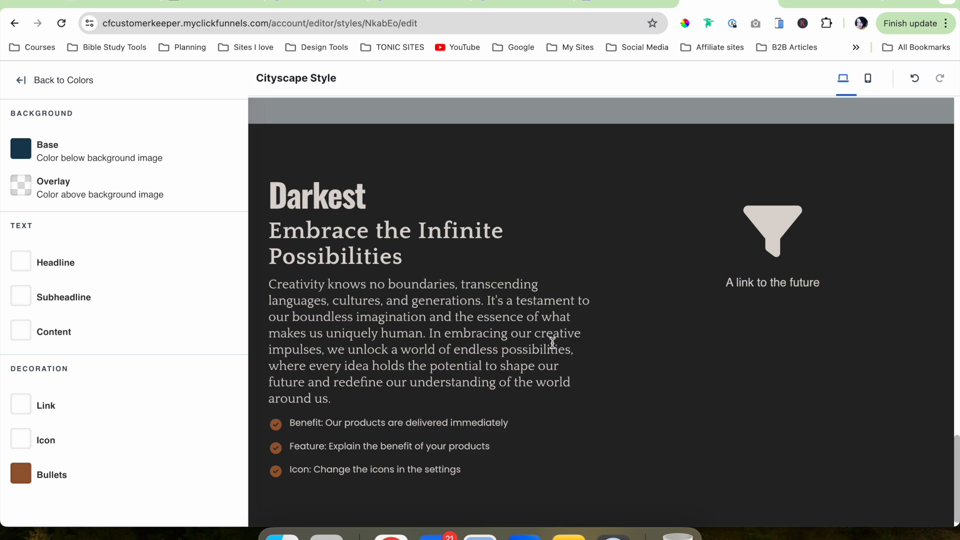
scroll(552, 343, "up", 20)
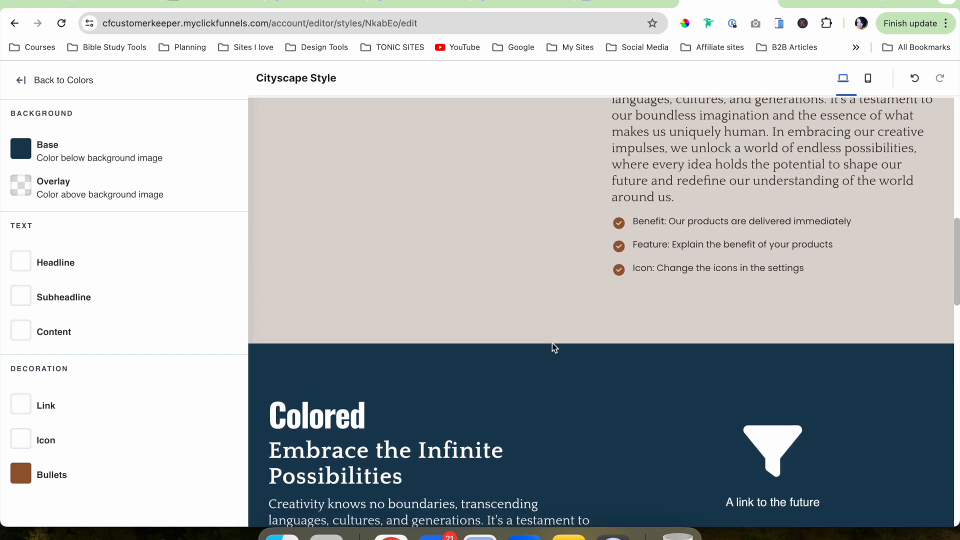
scroll(552, 343, "up", 4)
scroll(552, 343, "down", 5)
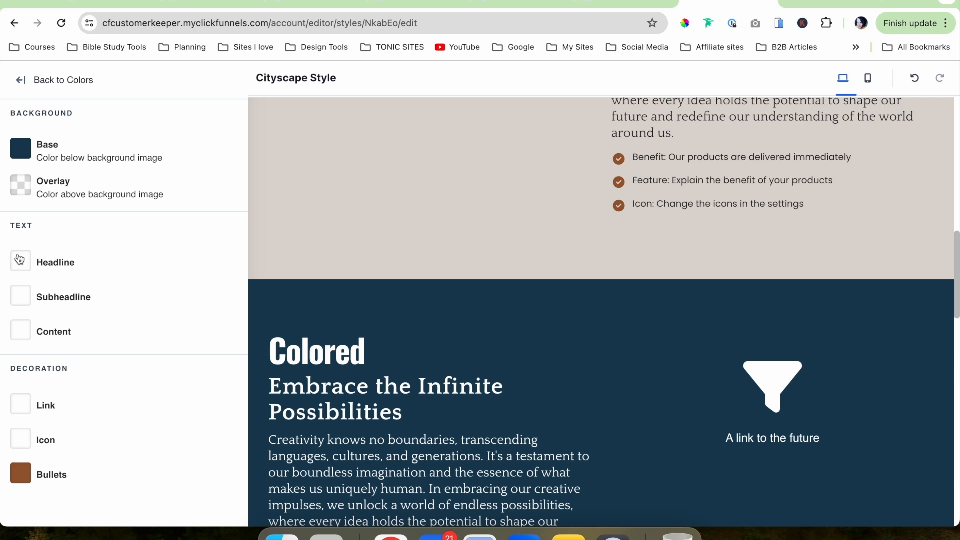
Try light blue for the Colored Background's subheadline and set it to the brown theme color instead
left_click(21, 296)
scroll(363, 361, "down", 3)
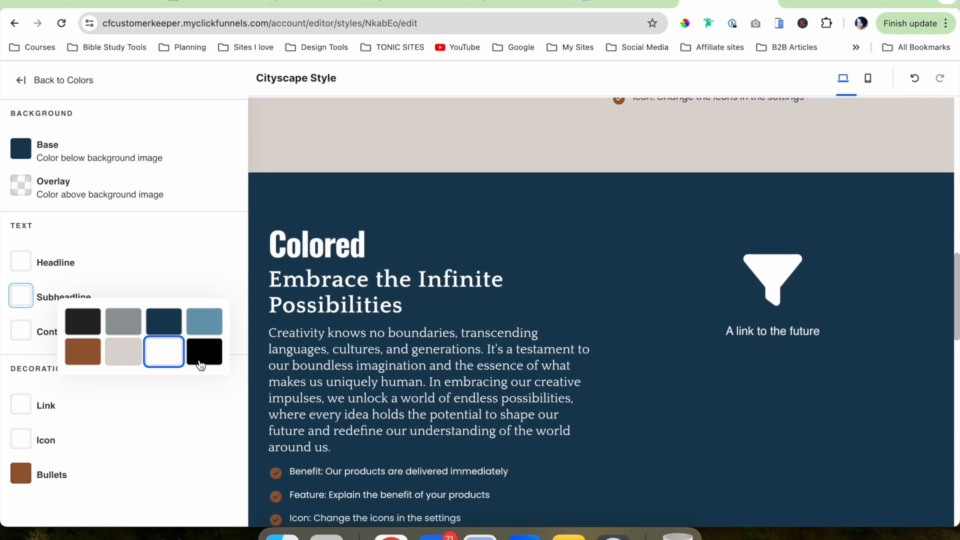
left_click(204, 322)
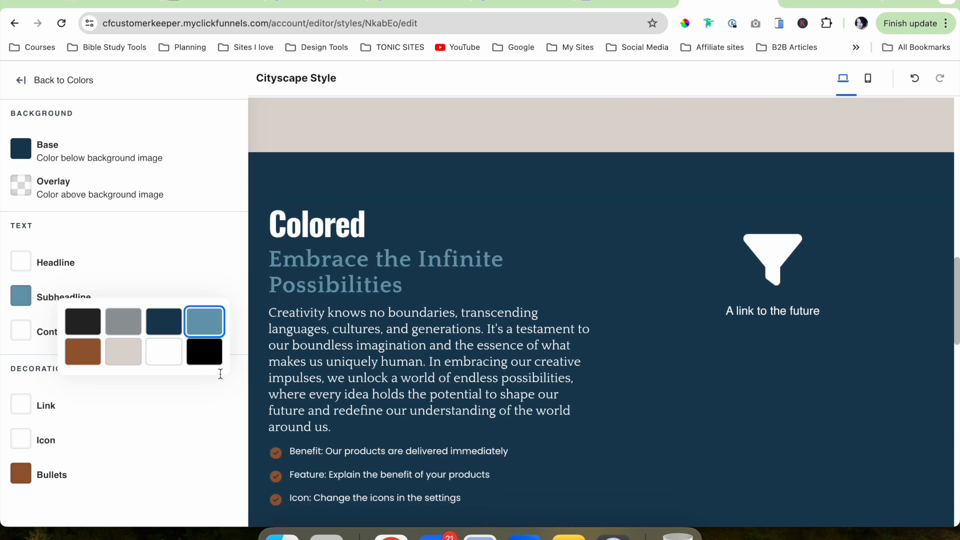
left_click(83, 352)
left_click(584, 395)
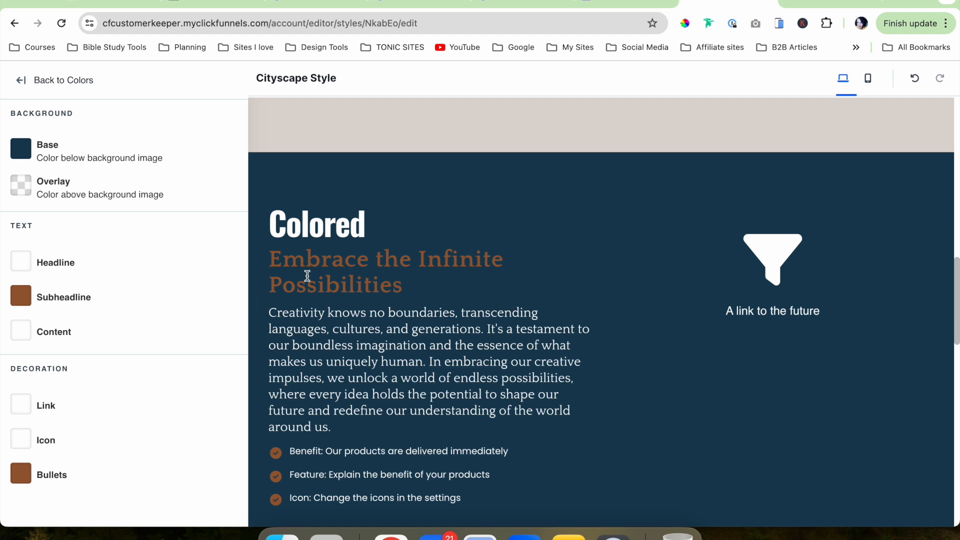
Set the Colored Background's subheadline color to white and check it against the other background samples in the preview
left_click(21, 300)
left_click(168, 356)
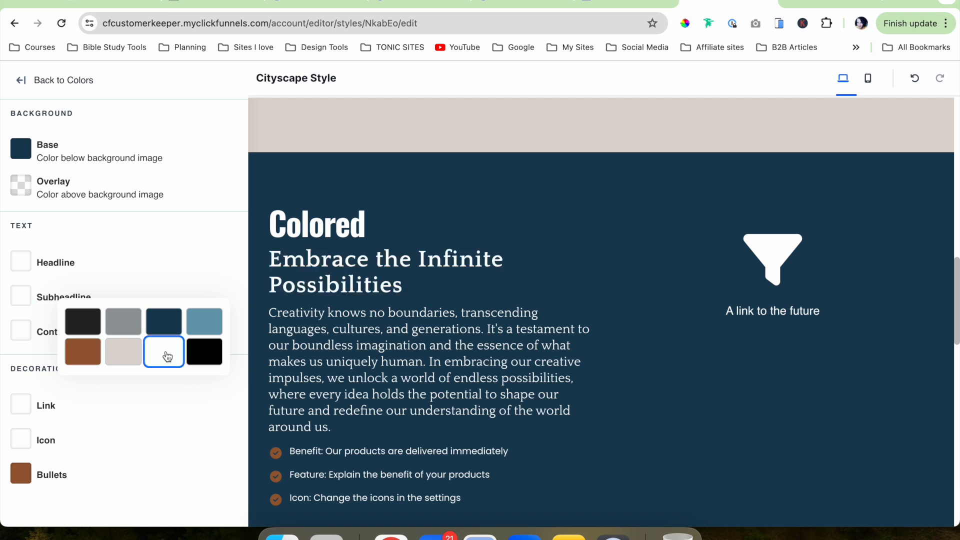
left_click(191, 272)
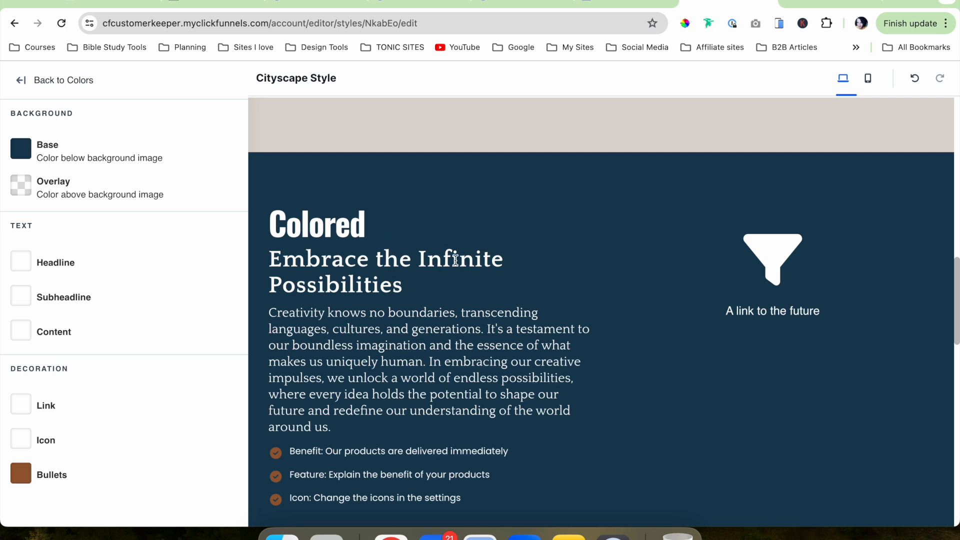
scroll(551, 372, "down", 2)
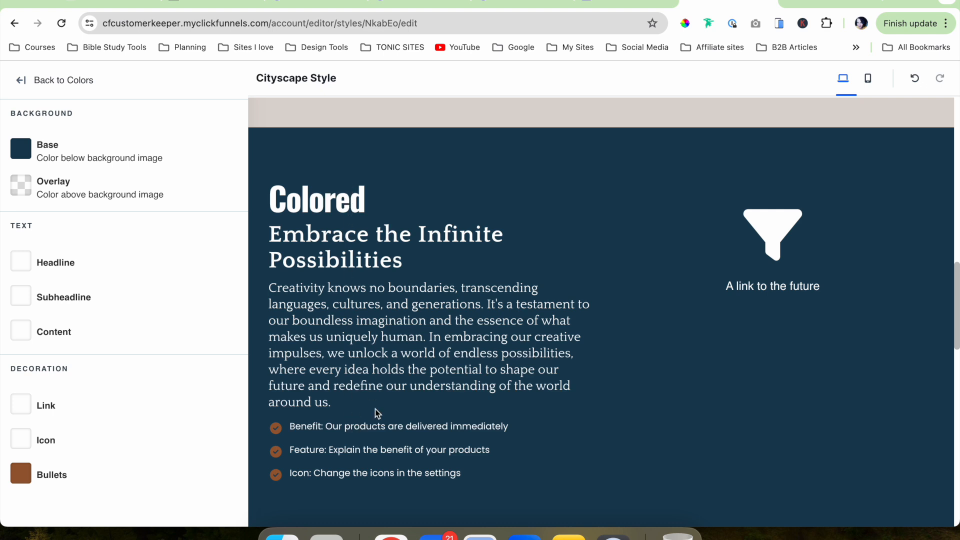
scroll(373, 406, "down", 3)
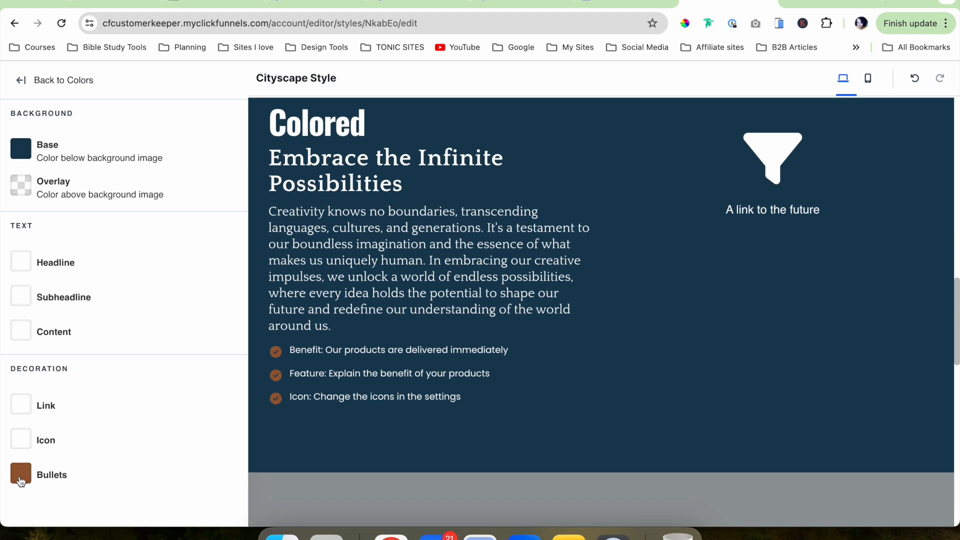
scroll(443, 422, "down", 7)
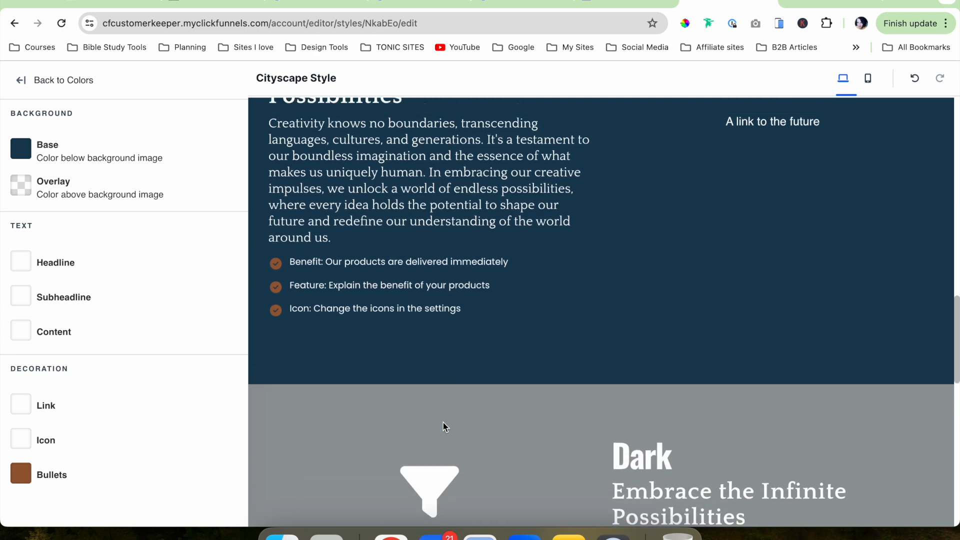
scroll(445, 428, "down", 9)
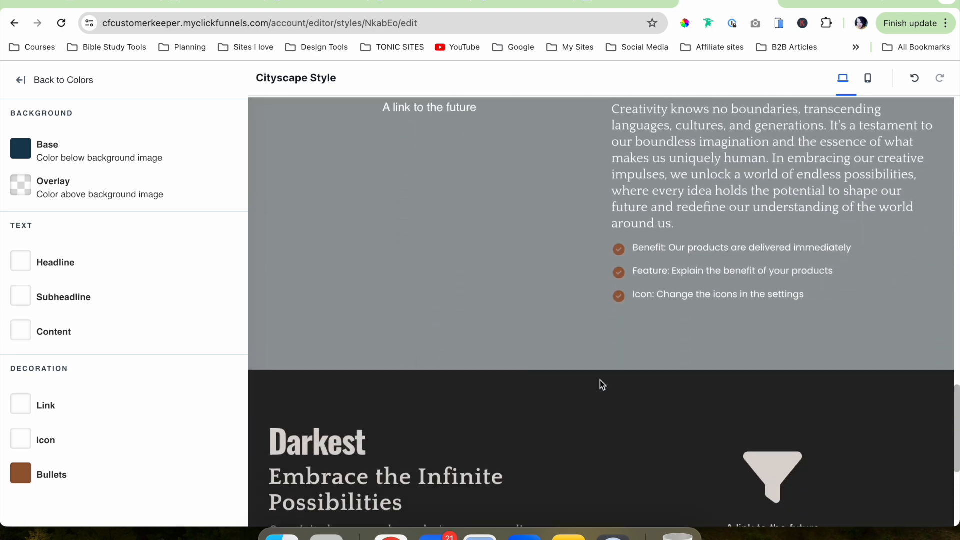
scroll(533, 397, "up", 20)
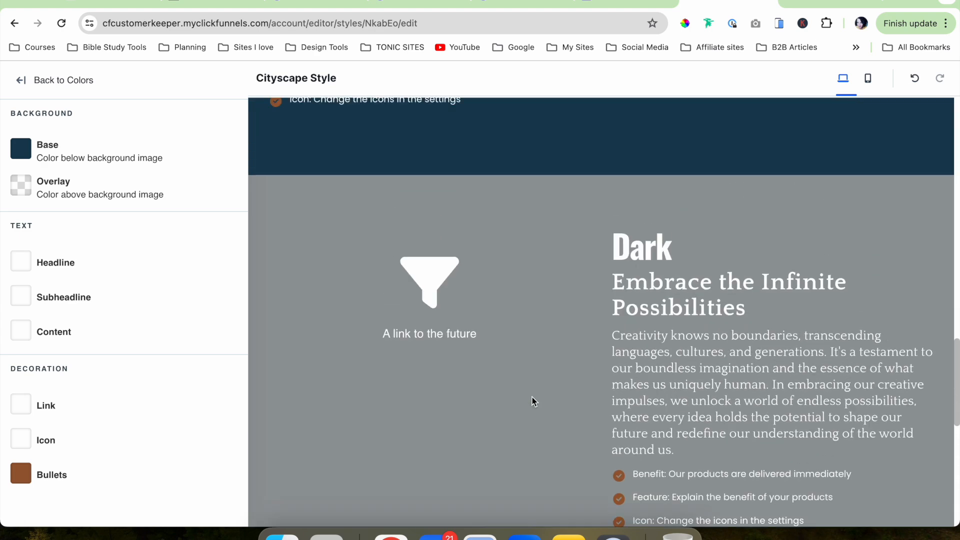
scroll(532, 397, "up", 10)
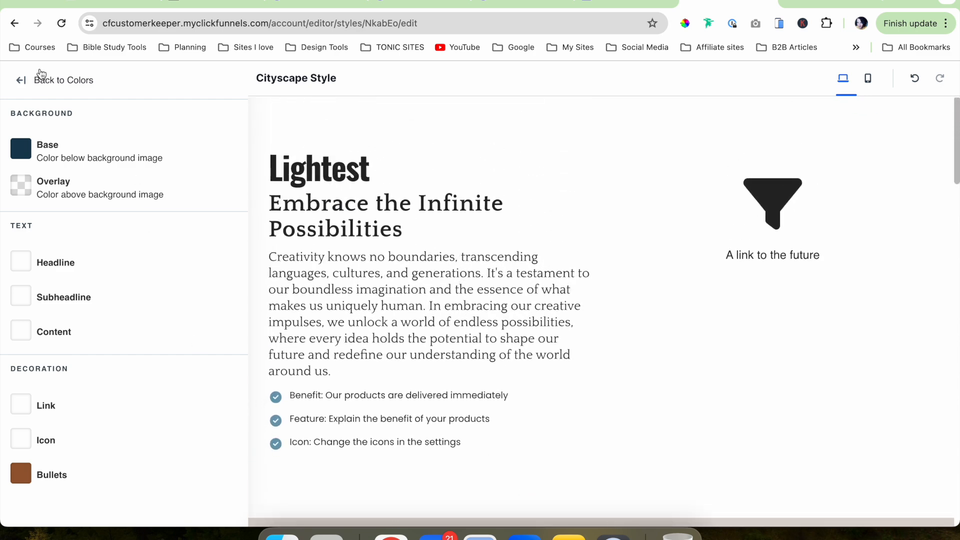
Save the updated paint colors of the Cityscape Style and return to the style guide overview
left_click(49, 90)
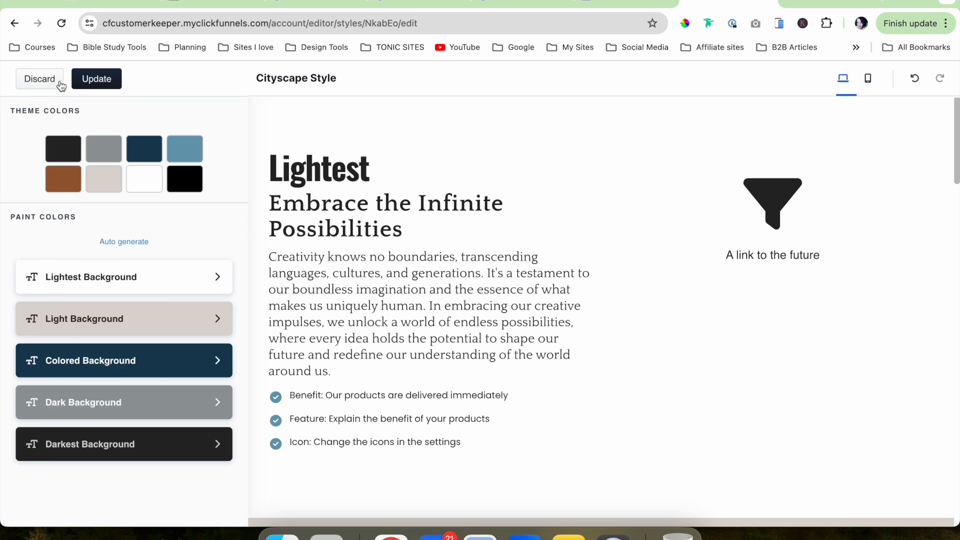
left_click(96, 80)
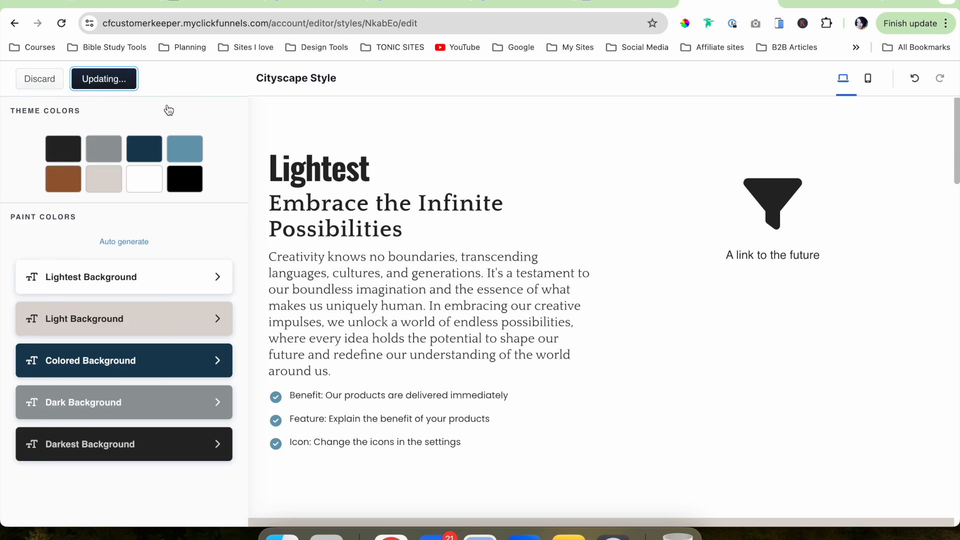
left_click(63, 89)
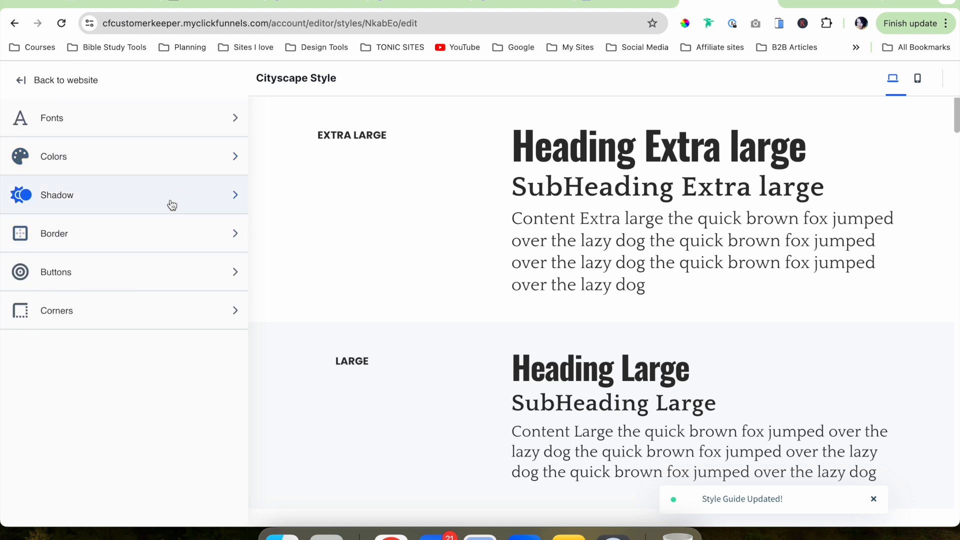
Open the shadow settings and examine the three shadow style samples and the color options of Shadow Style 1
left_click(168, 205)
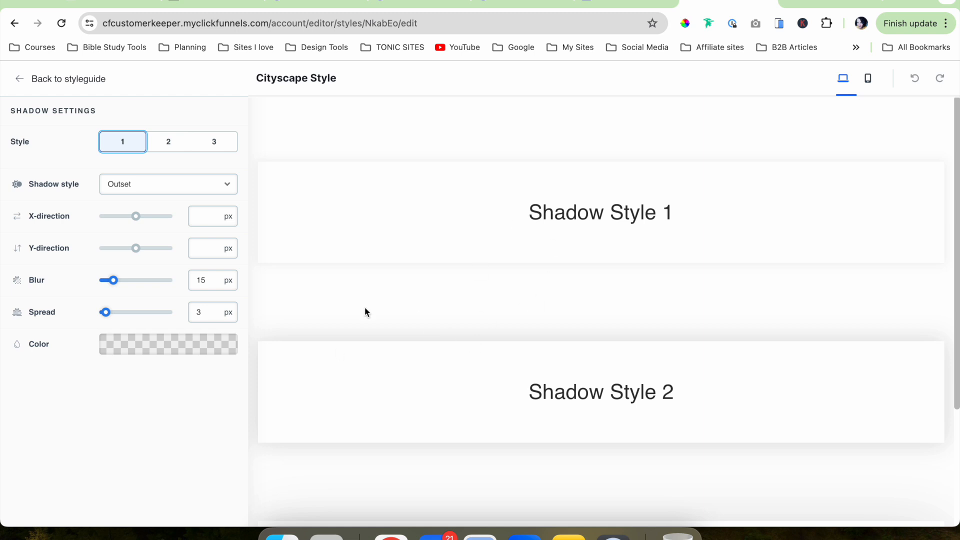
scroll(364, 308, "down", 3)
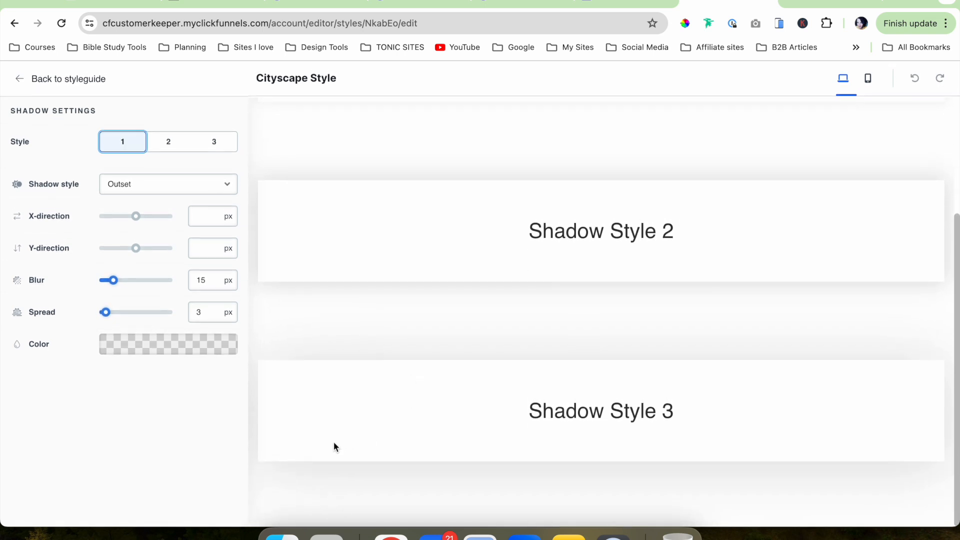
scroll(425, 407, "up", 3)
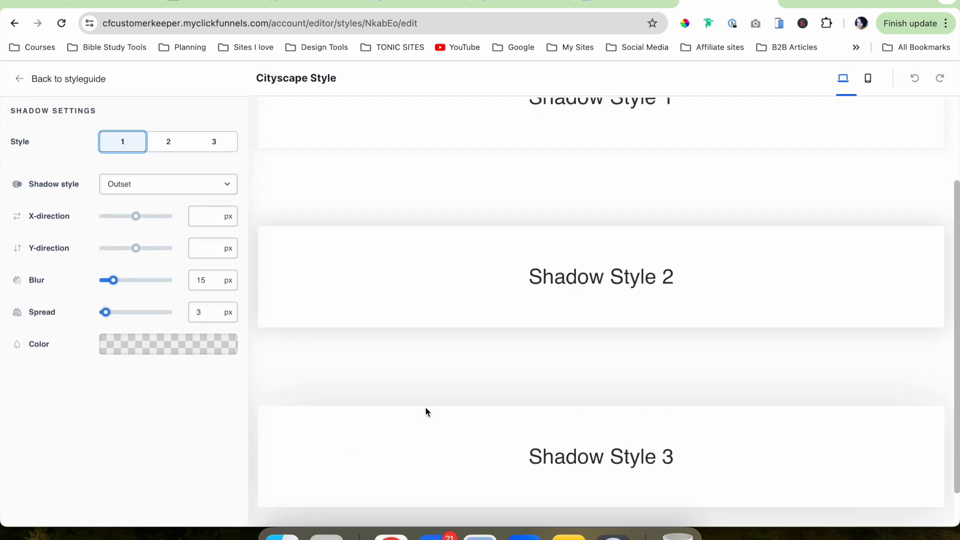
scroll(262, 407, "down", 3)
left_click(146, 354)
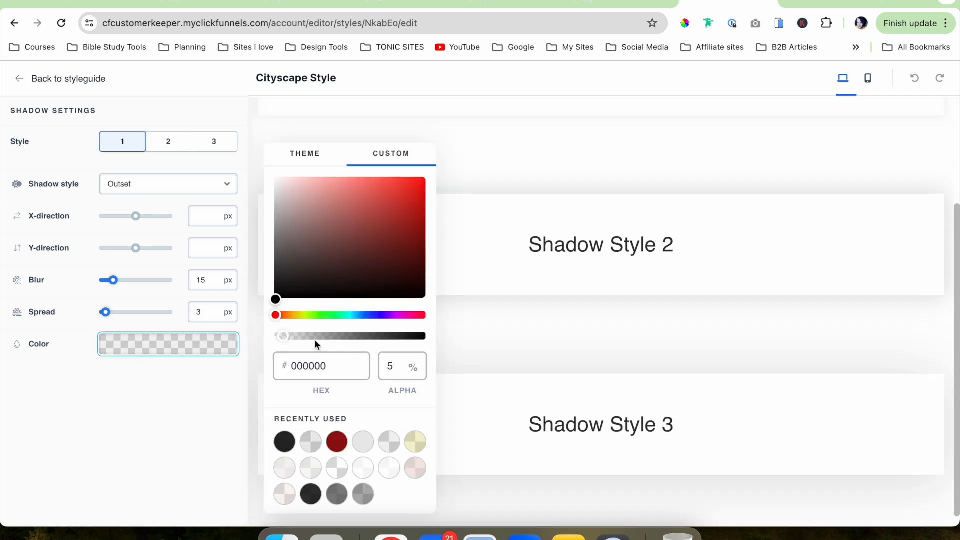
left_click(146, 436)
scroll(333, 353, "up", 3)
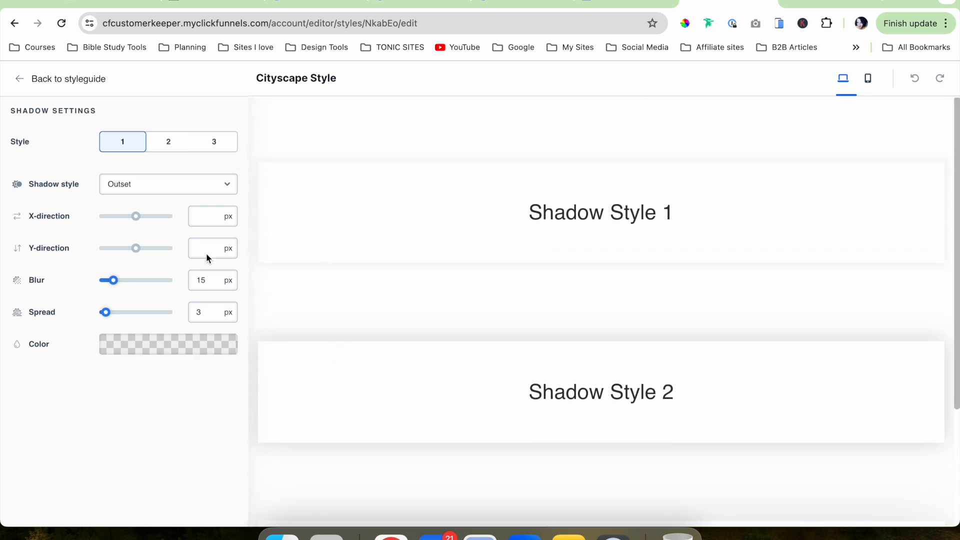
Try the Inset shadow type on Shadow Style 1 and switch it back to Outset
left_click(138, 184)
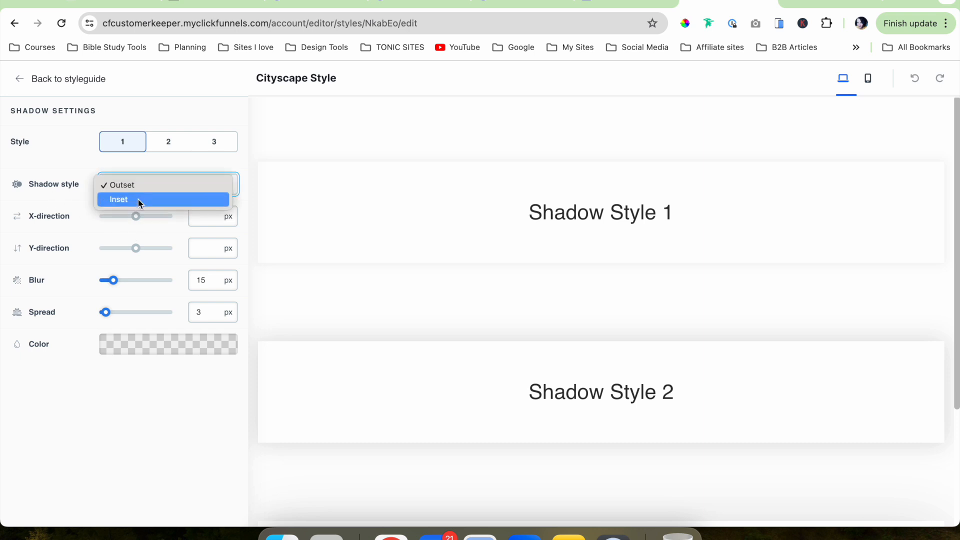
left_click(138, 199)
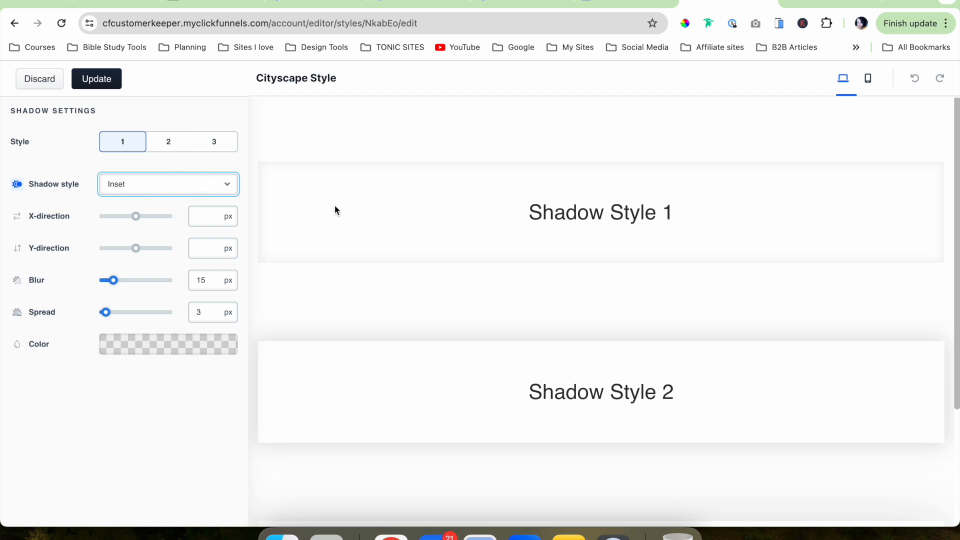
left_click(195, 184)
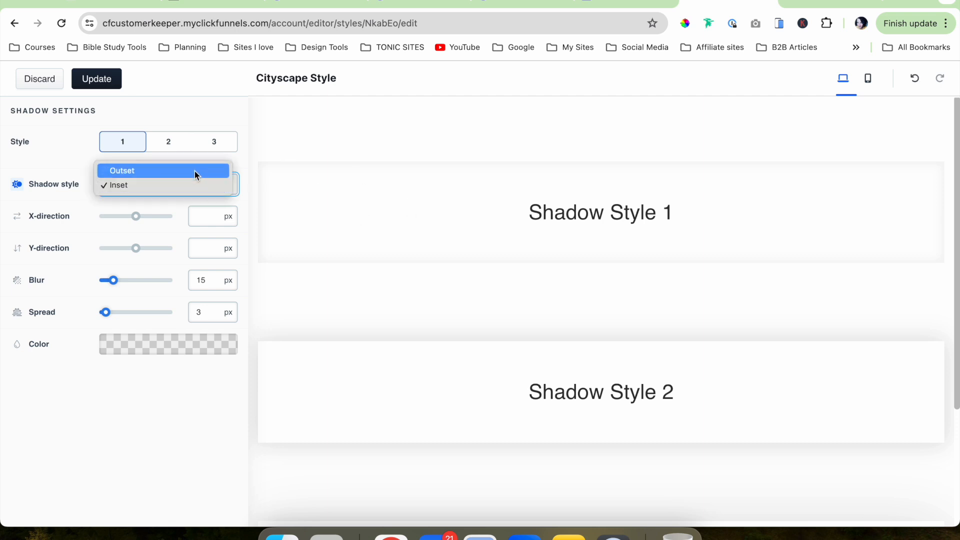
left_click(194, 170)
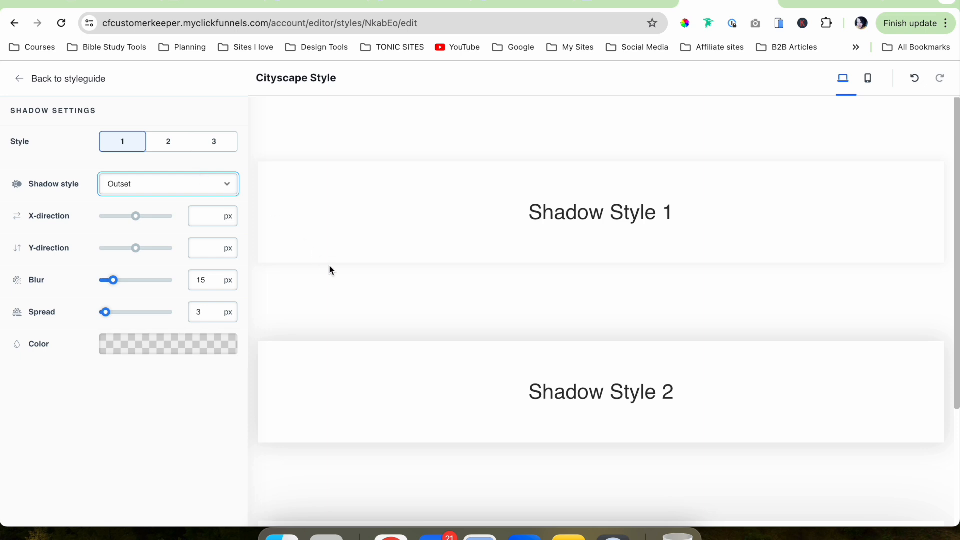
Try an X-direction offset of 100 px on Shadow Style 1 and clear the offset again
scroll(330, 267, "down", 1)
scroll(419, 260, "up", 1)
left_click_drag(138, 218, 186, 220)
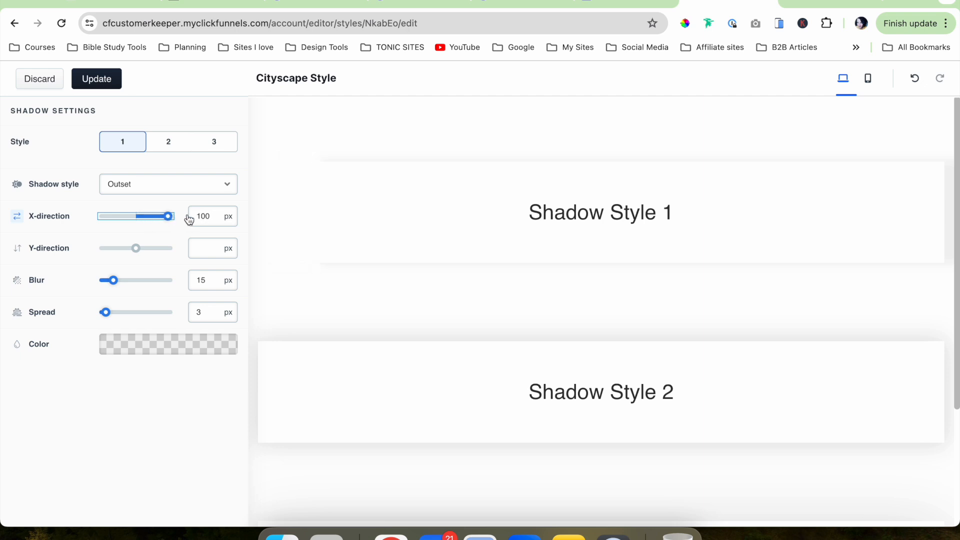
left_click_drag(189, 220, 138, 222)
double_click(196, 215)
key("BackSpace")
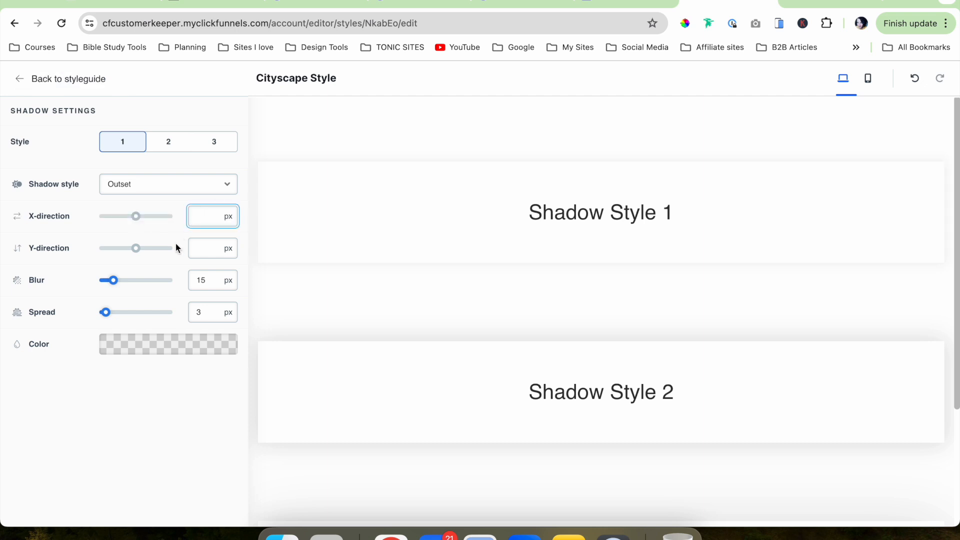
left_click(407, 296)
Try a Y-direction offset of 8 px on Shadow Style 1 and remove it again
scroll(532, 382, "down", 1)
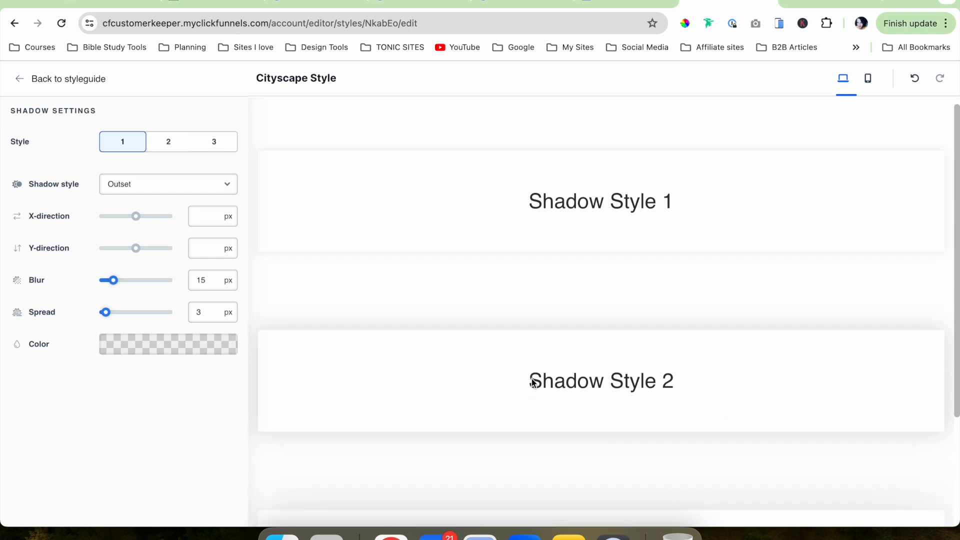
left_click(138, 251)
left_click_drag(138, 251, 139, 250)
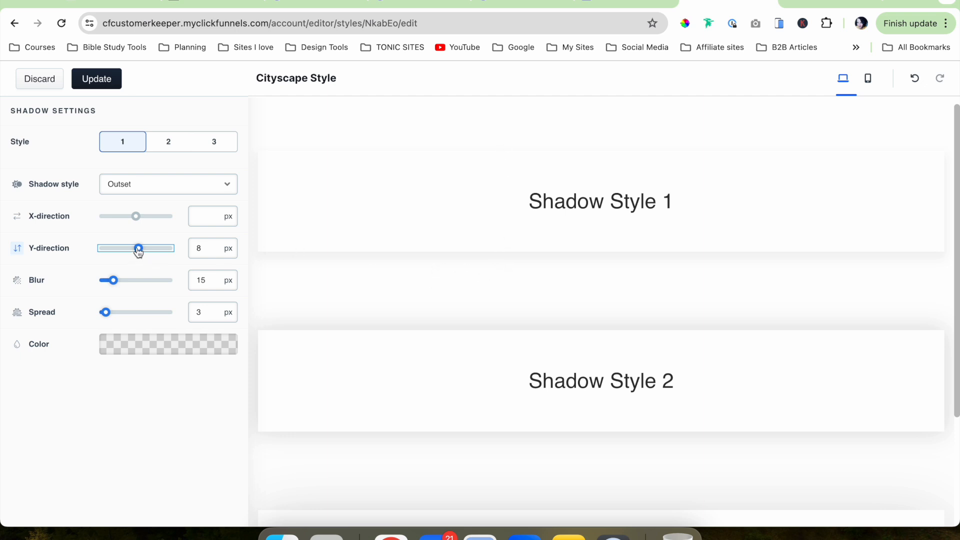
left_click_drag(139, 252, 138, 253)
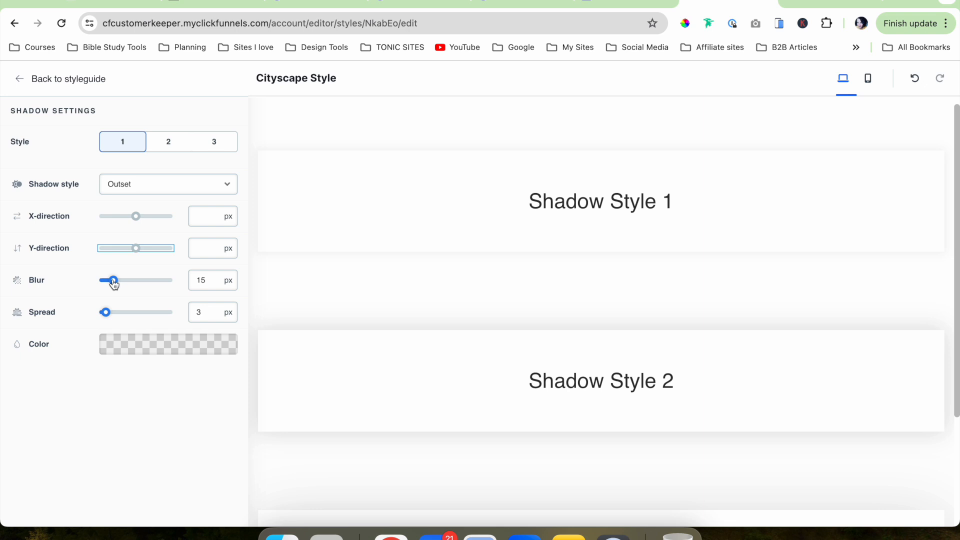
Try Shadow Style 1 without any blur and restore the blur to 15 px
left_click_drag(114, 283, 101, 281)
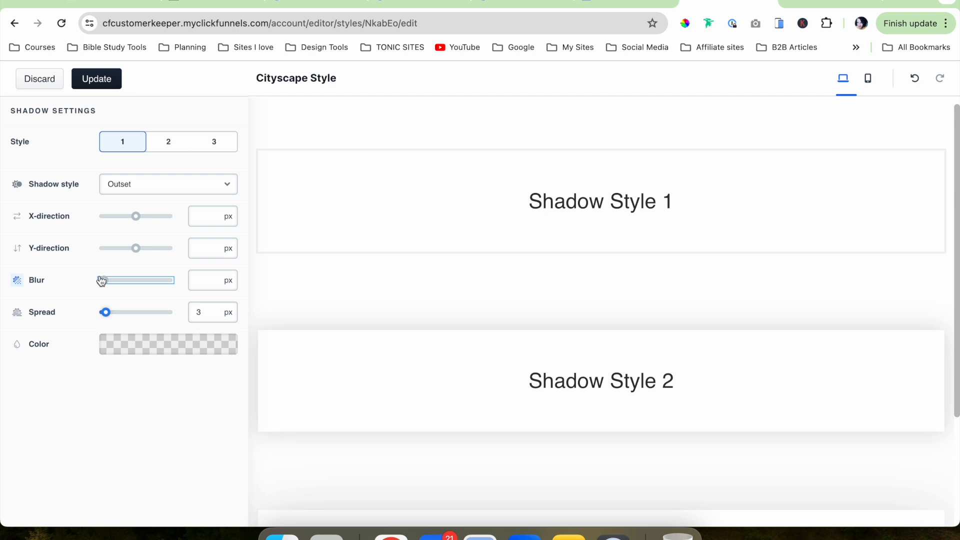
mouse_move(101, 280)
left_mouse_down()
mouse_move(136, 282)
mouse_move(115, 284)
left_mouse_up()
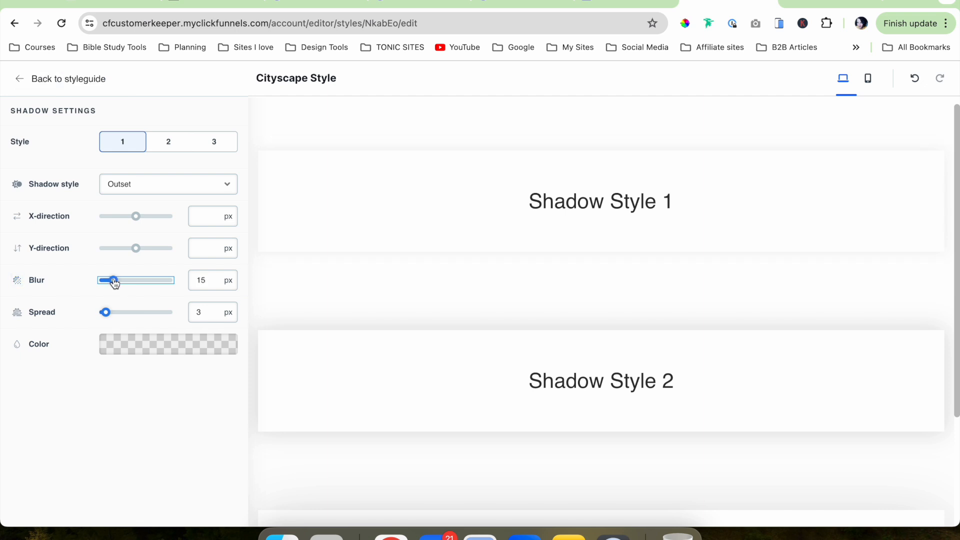
scroll(371, 332, "down", 1)
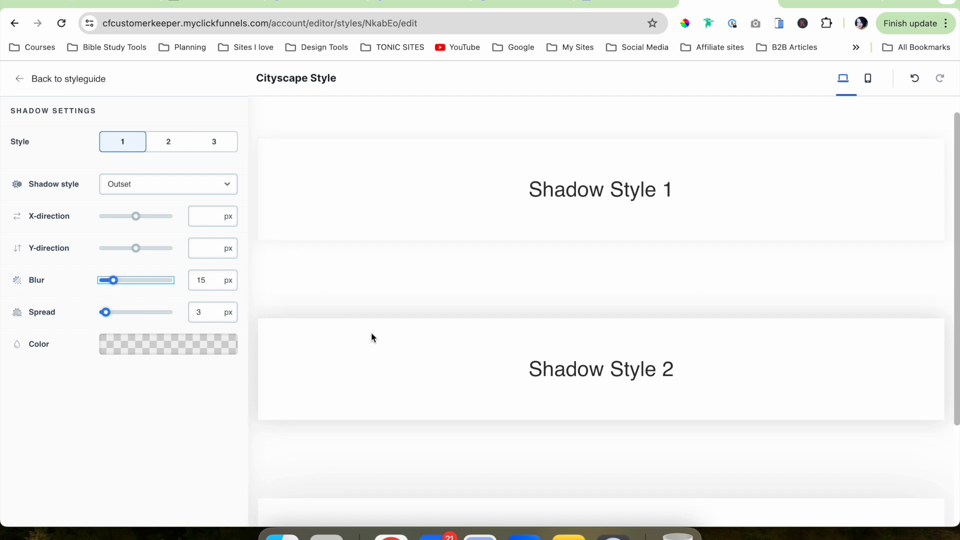
Try adjusting the spread of Shadow Style 1, return it to 3 px and compare the three shadow samples
left_click(106, 313)
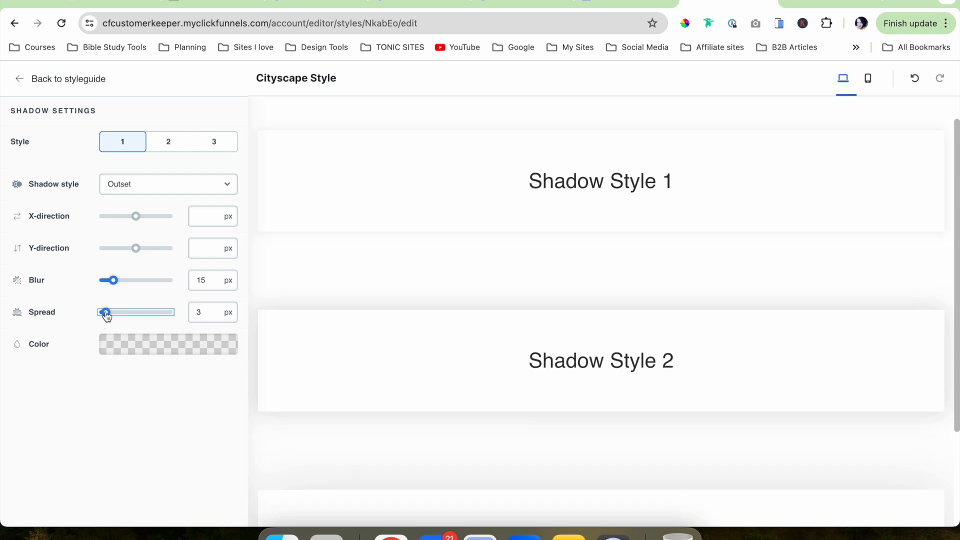
mouse_move(106, 316)
left_mouse_down()
mouse_move(156, 318)
mouse_move(107, 316)
left_mouse_up()
scroll(452, 308, "down", 3)
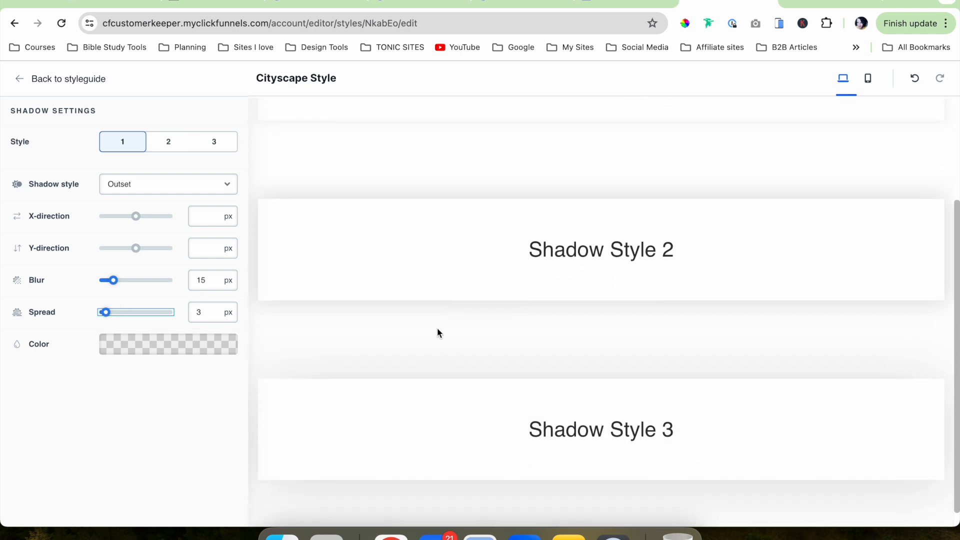
scroll(437, 331, "up", 3)
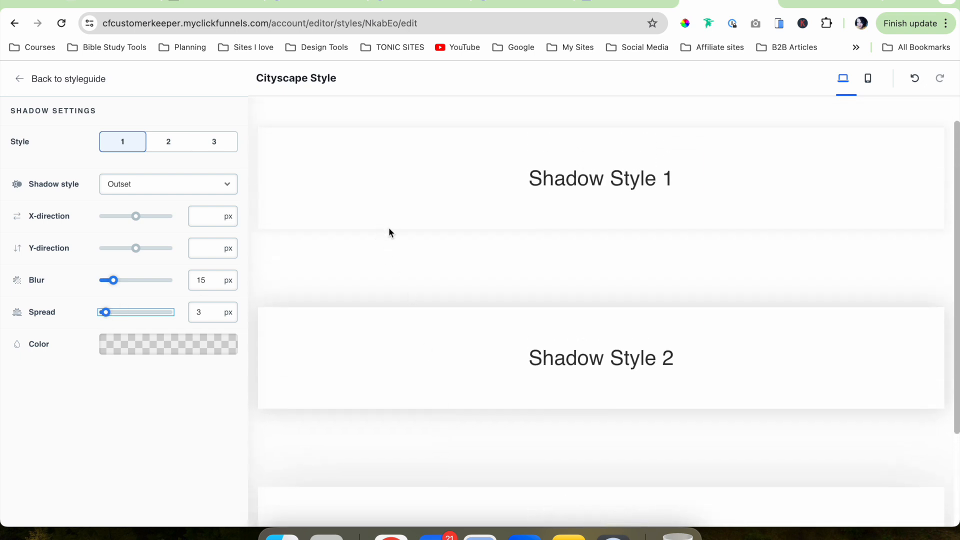
scroll(378, 282, "down", 3)
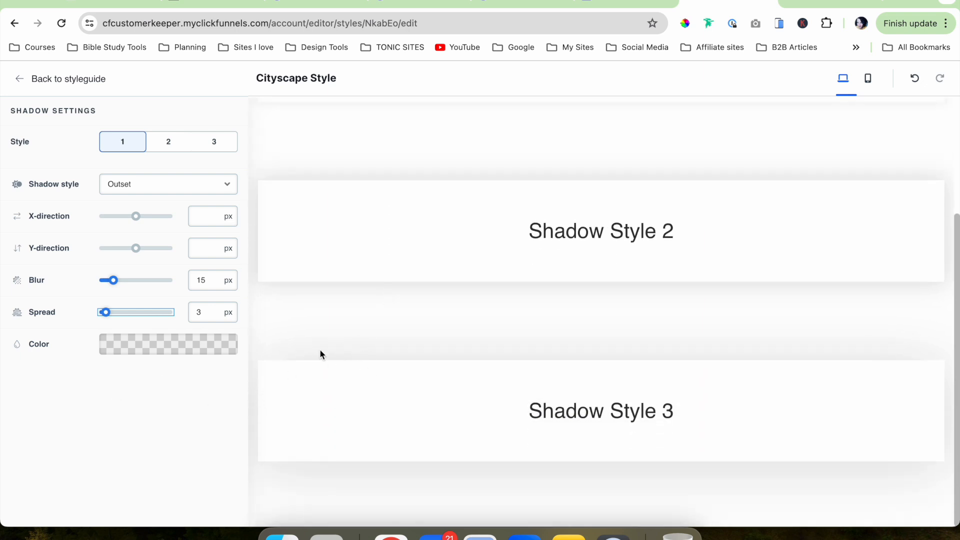
Try 20% alpha for the black shadow color of Shadow Style 1 and return it to 5%
left_click(140, 344)
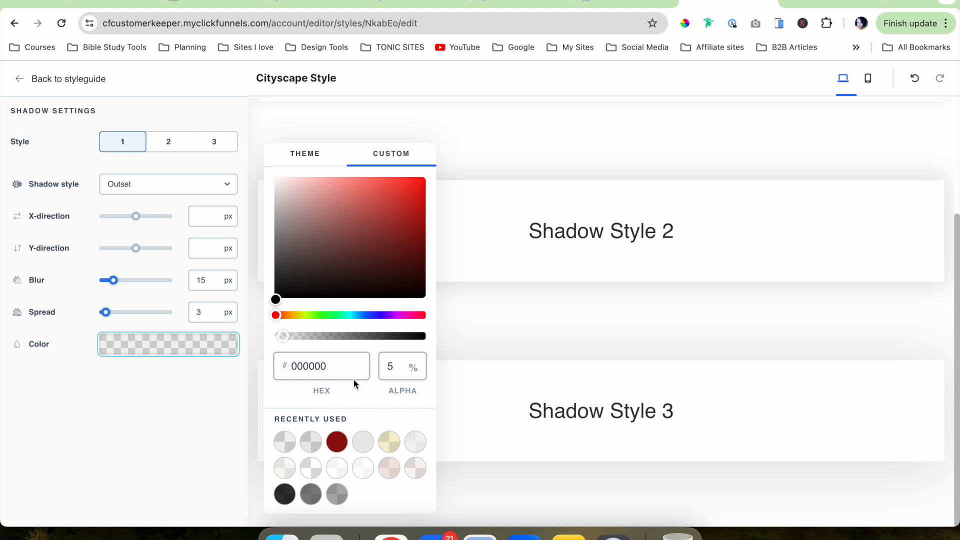
left_click_drag(284, 336, 306, 336)
scroll(543, 277, "up", 3)
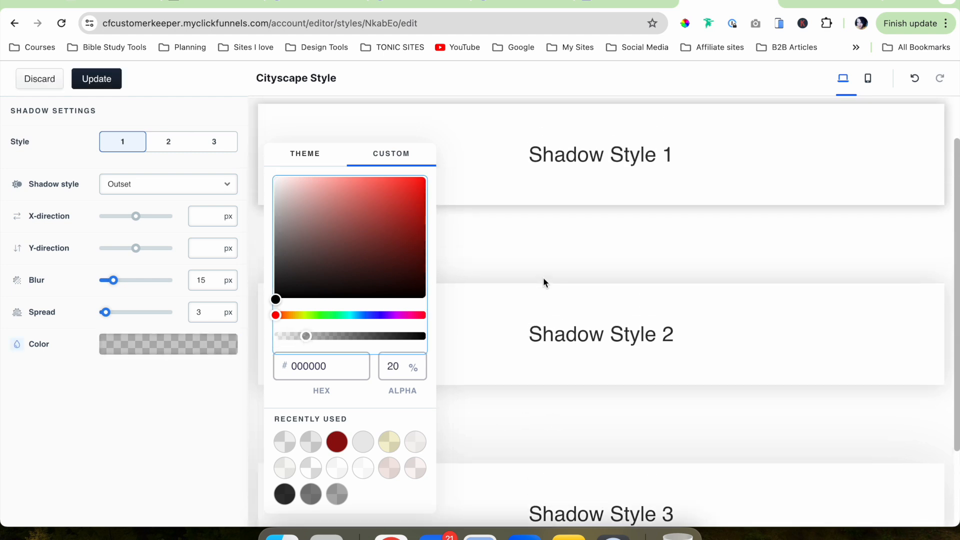
left_click_drag(306, 336, 281, 340)
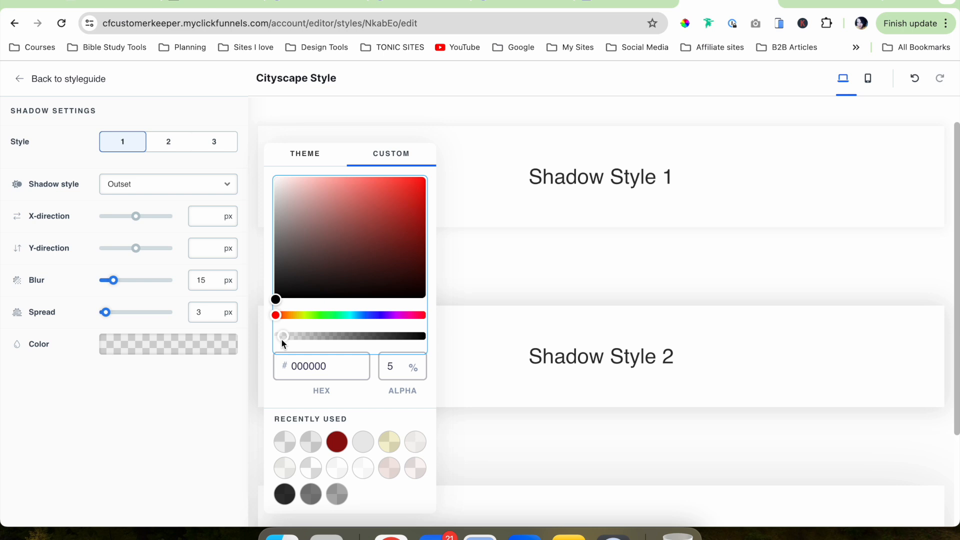
Leave the shadow settings, open the style guide's border settings and view the border samples
left_click(575, 290)
scroll(594, 384, "down", 3)
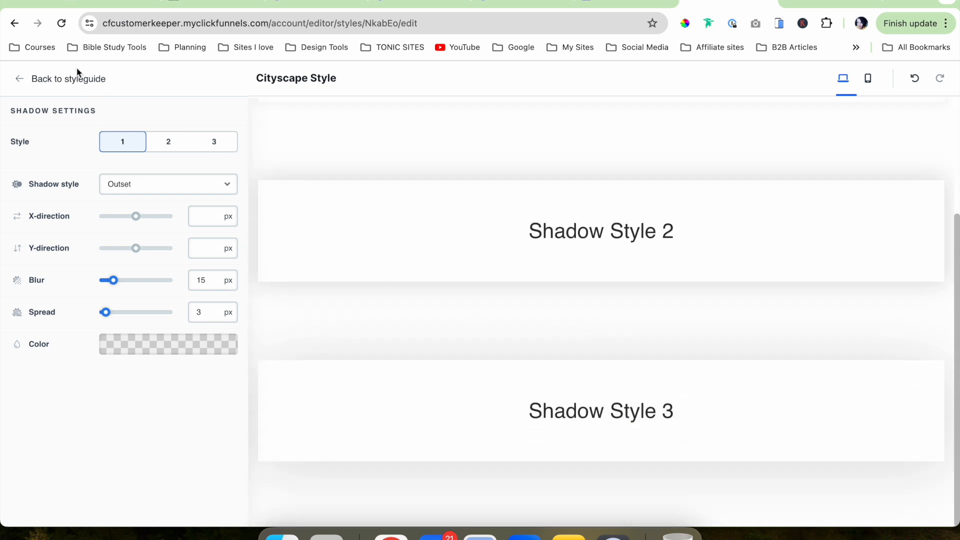
left_click(51, 79)
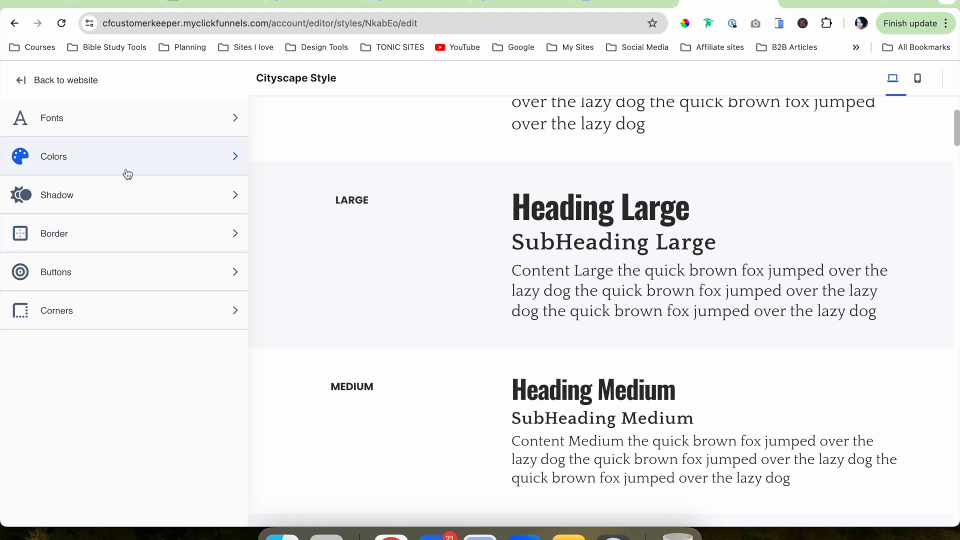
left_click(128, 237)
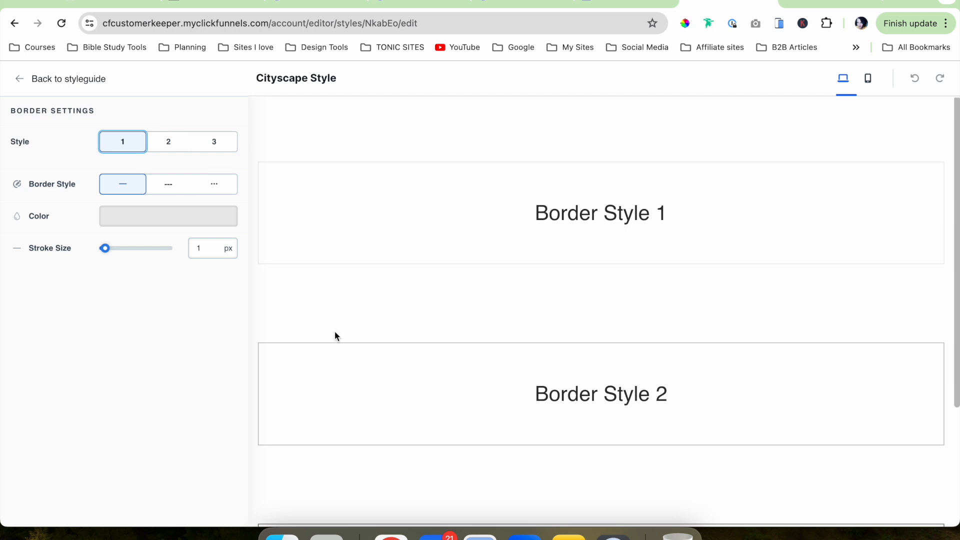
scroll(335, 331, "down", 3)
scroll(300, 264, "up", 3)
Compare the settings of border styles 1, 2 and 3 and return to style 1
left_click(168, 141)
left_click(215, 144)
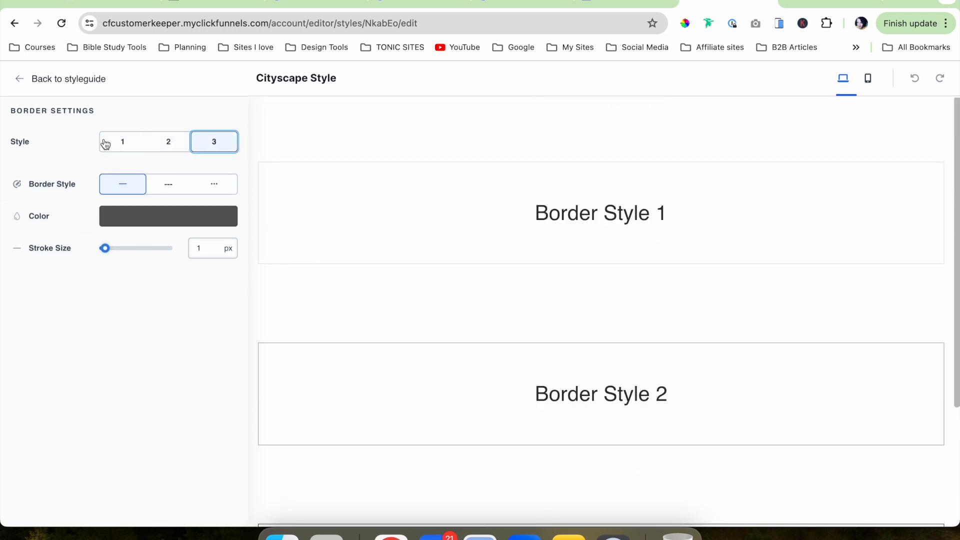
left_click(123, 145)
left_click(165, 145)
left_click(218, 144)
left_click(123, 144)
Try a 5 px stroke on Border Style 1 with a dashed line and a dotted line
left_click(105, 249)
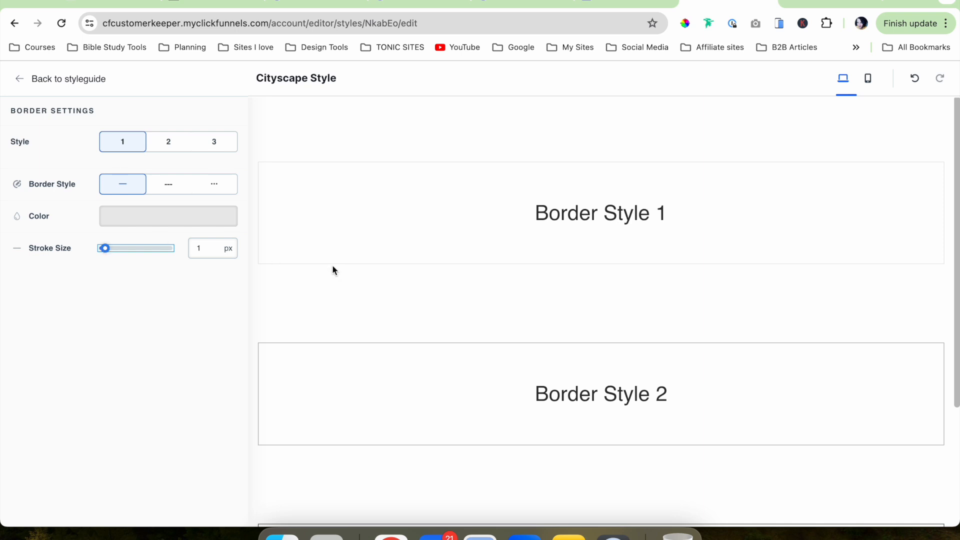
left_click_drag(107, 252, 112, 254)
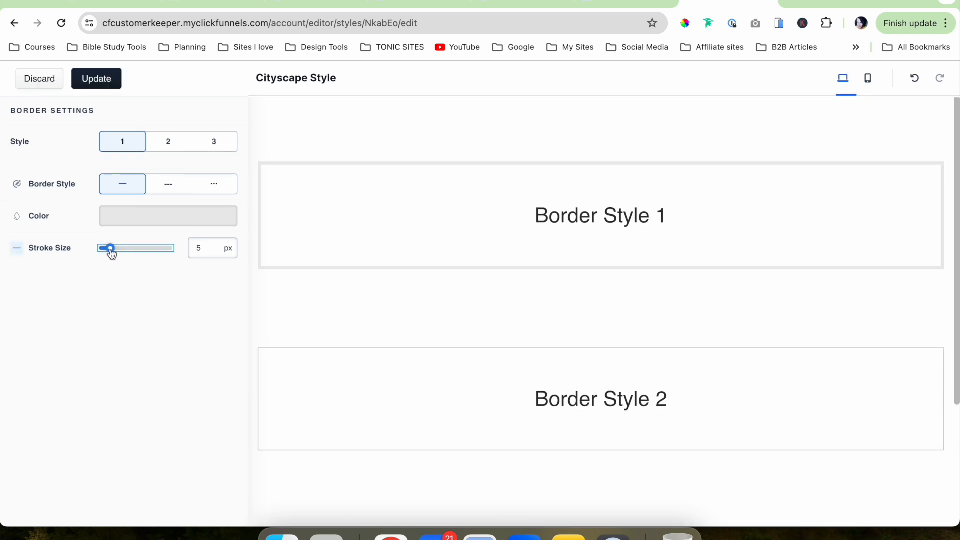
left_click(170, 188)
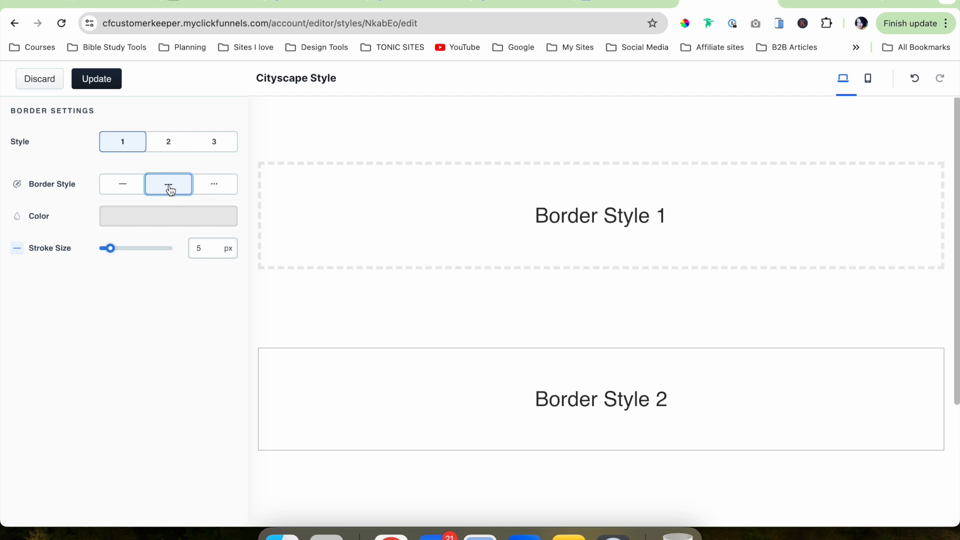
left_click(223, 188)
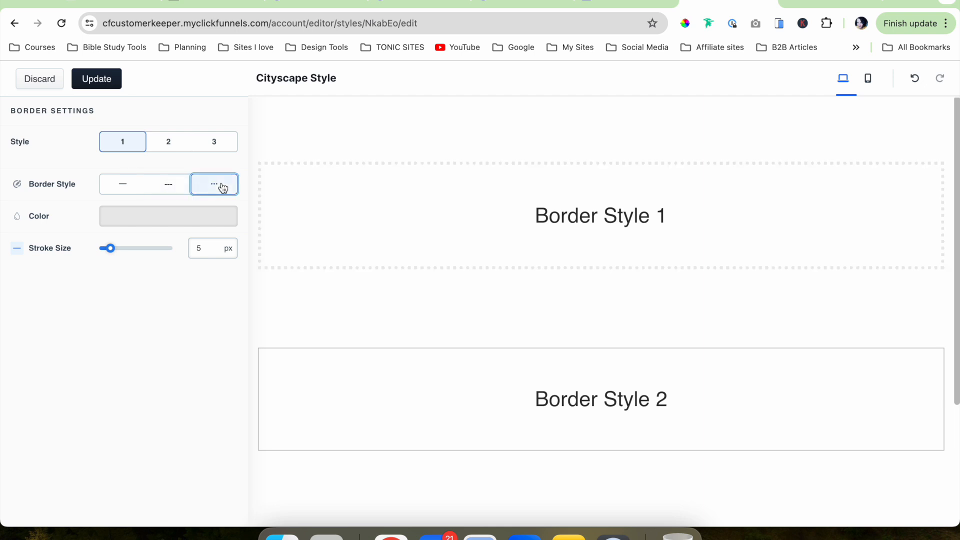
Try custom red shades for the Border Style 1 color and apply the dark navy theme color instead
left_click(163, 224)
left_click(401, 194)
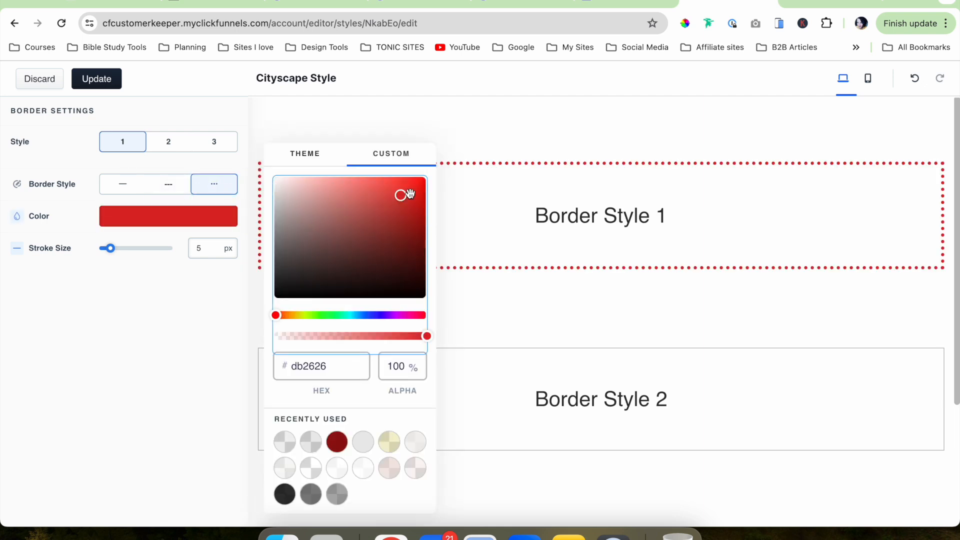
mouse_move(404, 195)
left_mouse_down()
mouse_move(415, 204)
mouse_move(368, 237)
left_mouse_up()
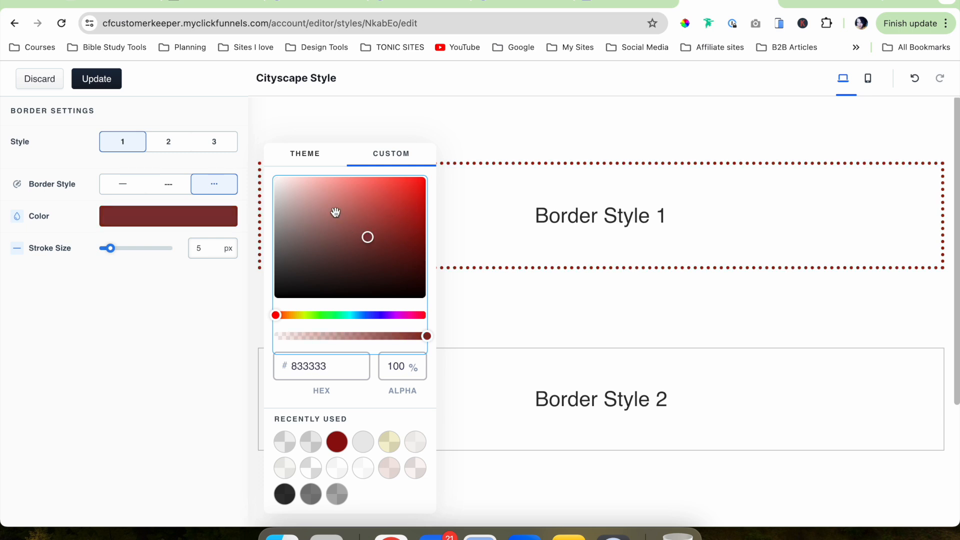
left_click(304, 156)
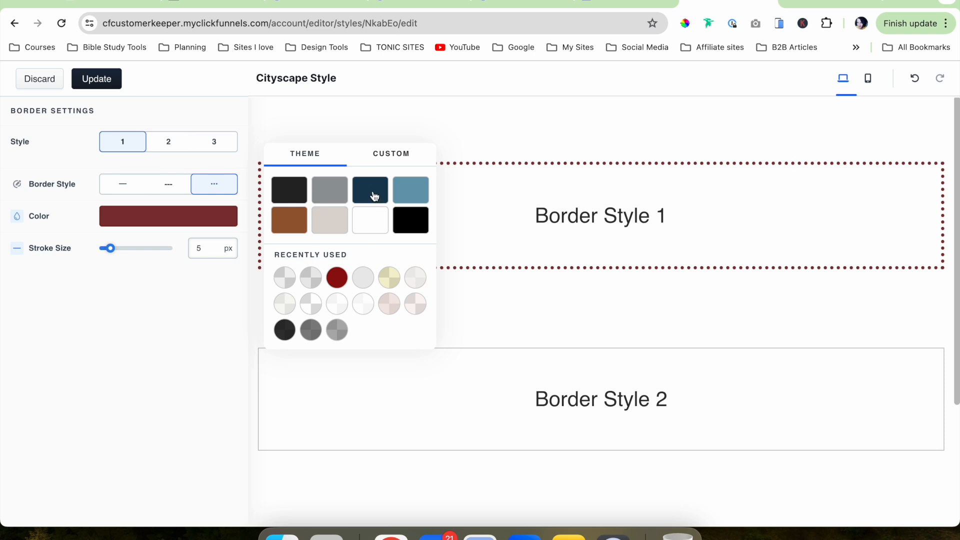
left_click(374, 195)
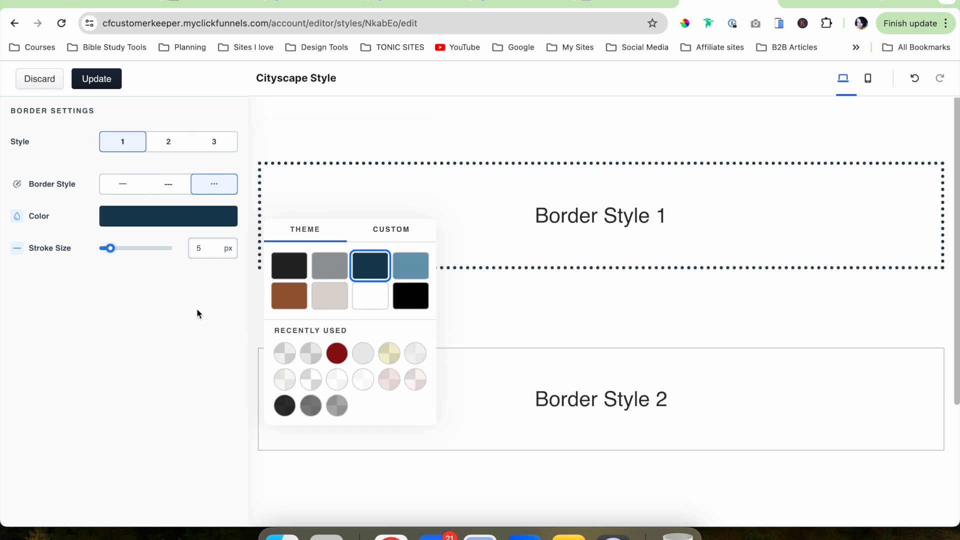
left_click(179, 333)
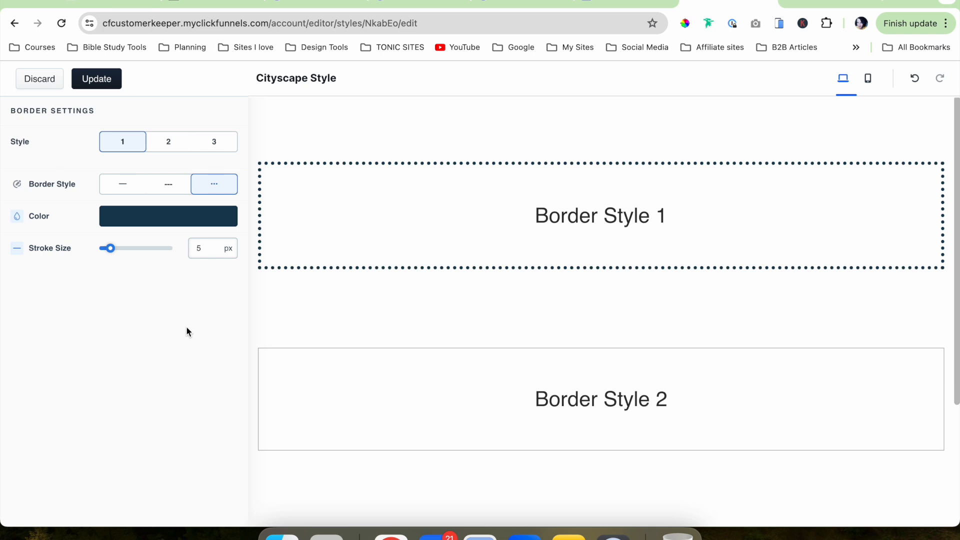
Make Border Style 1 a solid line and reduce its stroke size to 1 px
left_click(120, 189)
scroll(398, 267, "down", 2)
scroll(398, 263, "up", 2)
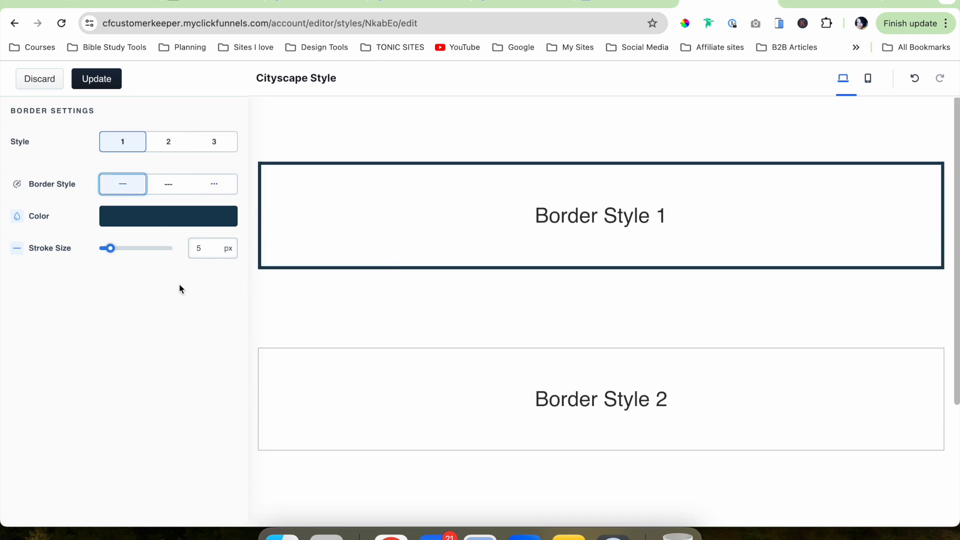
left_click_drag(111, 254, 105, 250)
scroll(292, 344, "down", 1)
Give Border Style 2 the dark navy theme color and a 2 px stroke
left_click(167, 144)
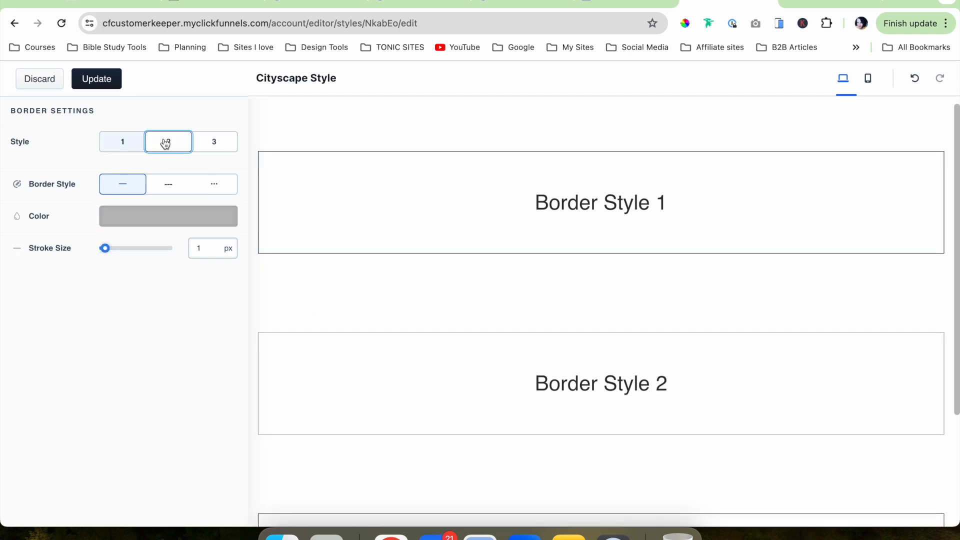
left_click(159, 224)
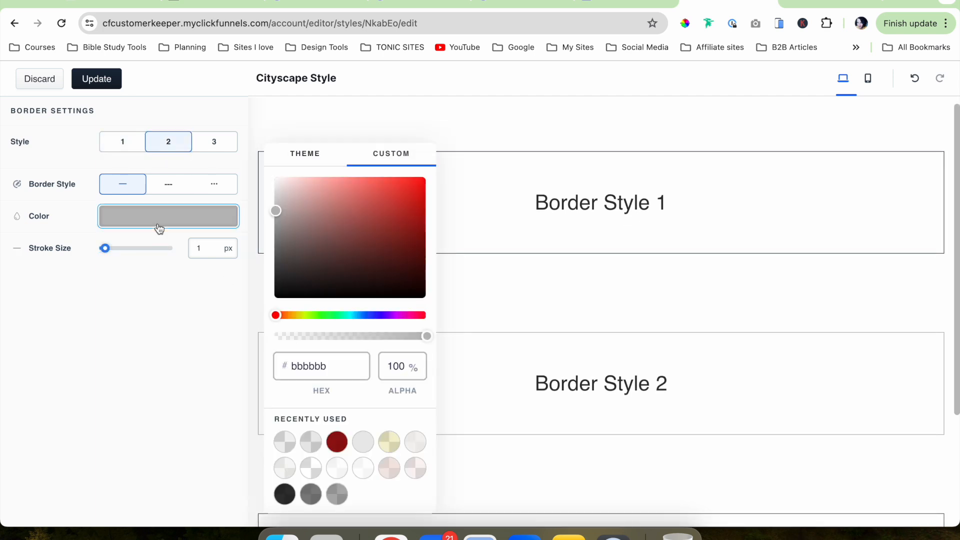
left_click(305, 160)
left_click(370, 191)
left_click(199, 286)
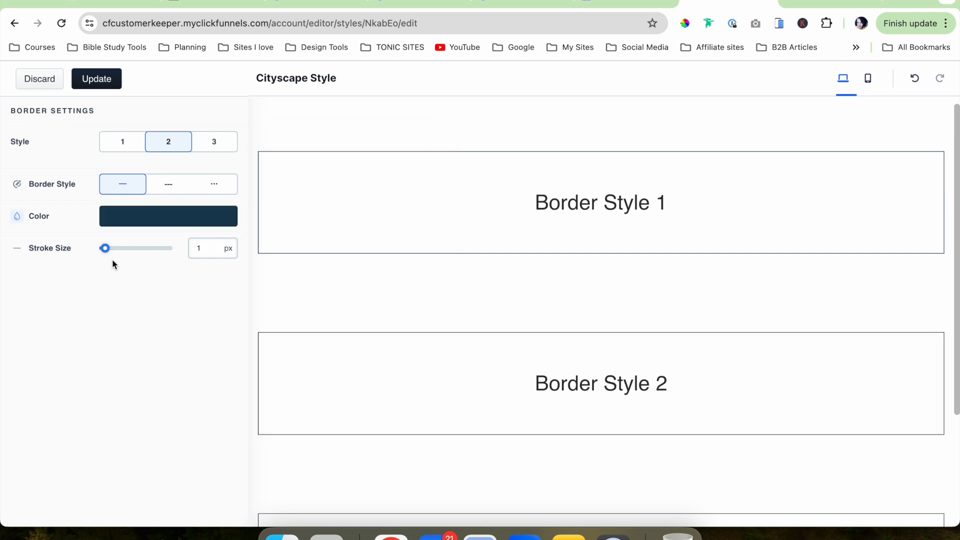
left_click_drag(105, 249, 108, 254)
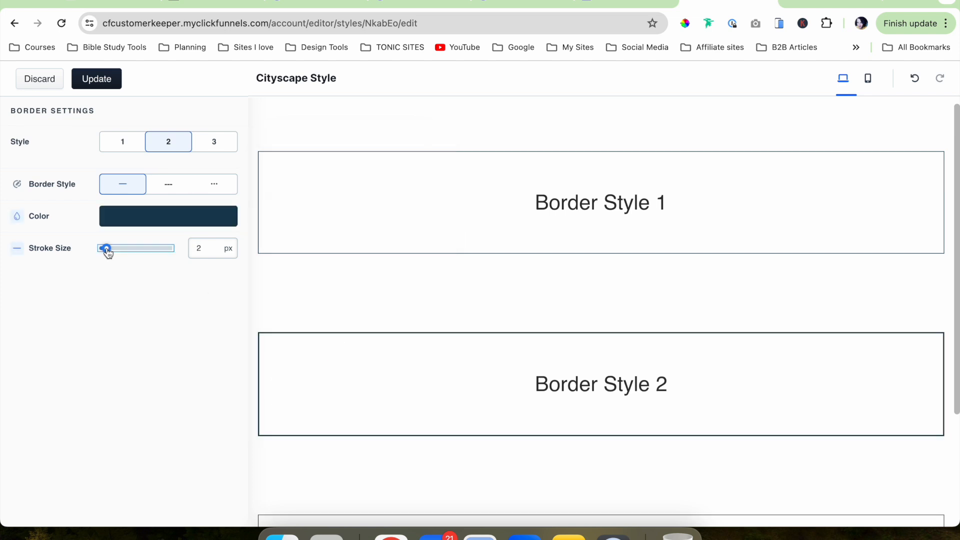
Give Border Style 3 the dark navy theme color and a 3 px stroke, and check the border samples
left_click(218, 140)
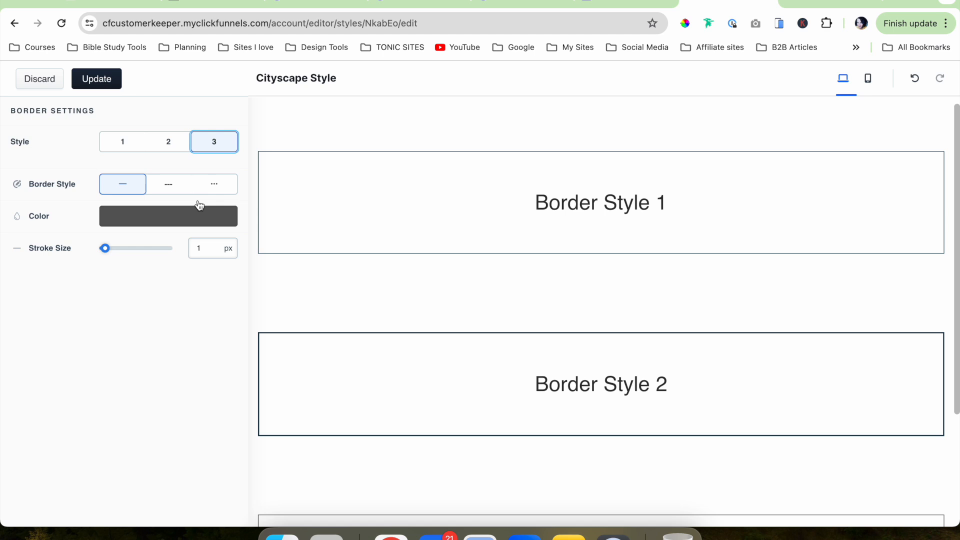
left_click(155, 218)
left_click(304, 154)
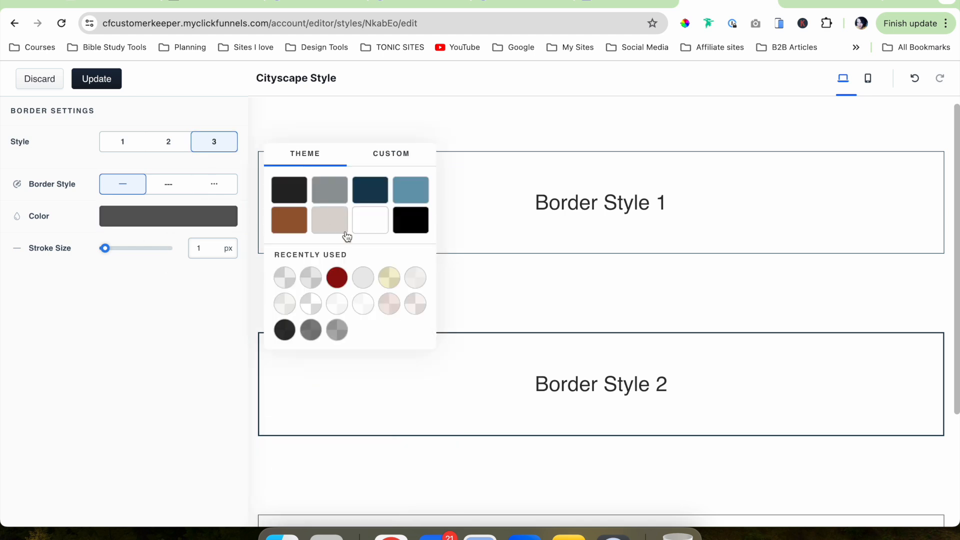
left_click(370, 190)
left_click_drag(106, 248, 108, 250)
scroll(344, 301, "down", 3)
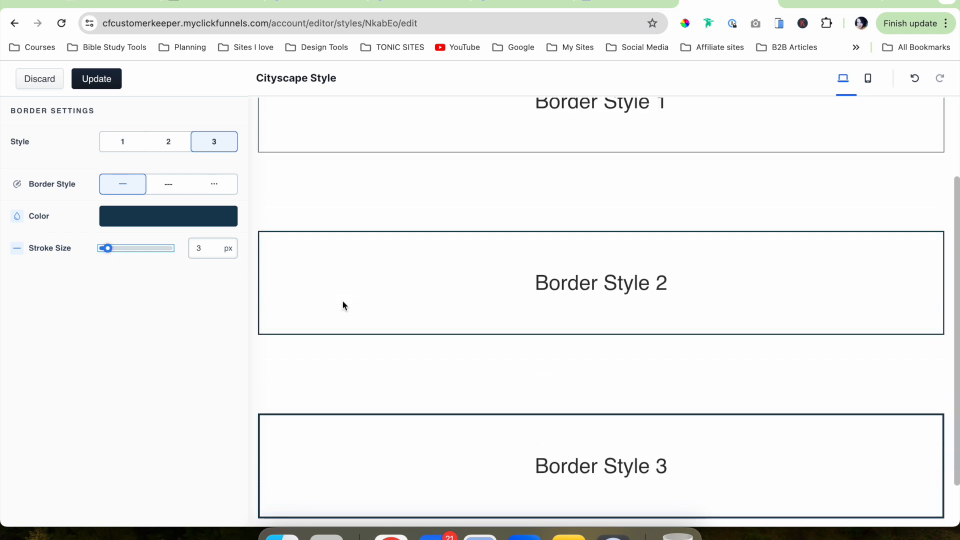
scroll(320, 265, "up", 3)
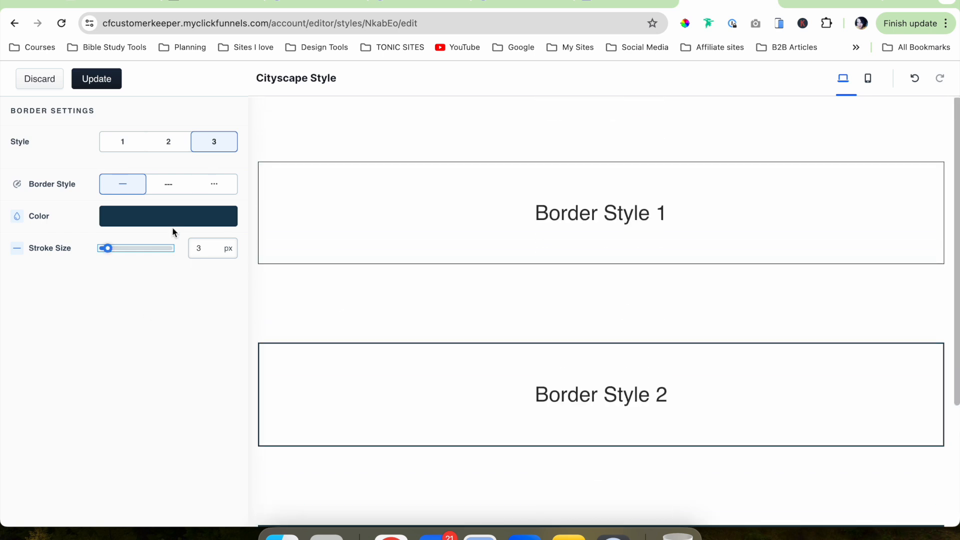
Save the border changes and open the style guide's button settings
left_click(99, 82)
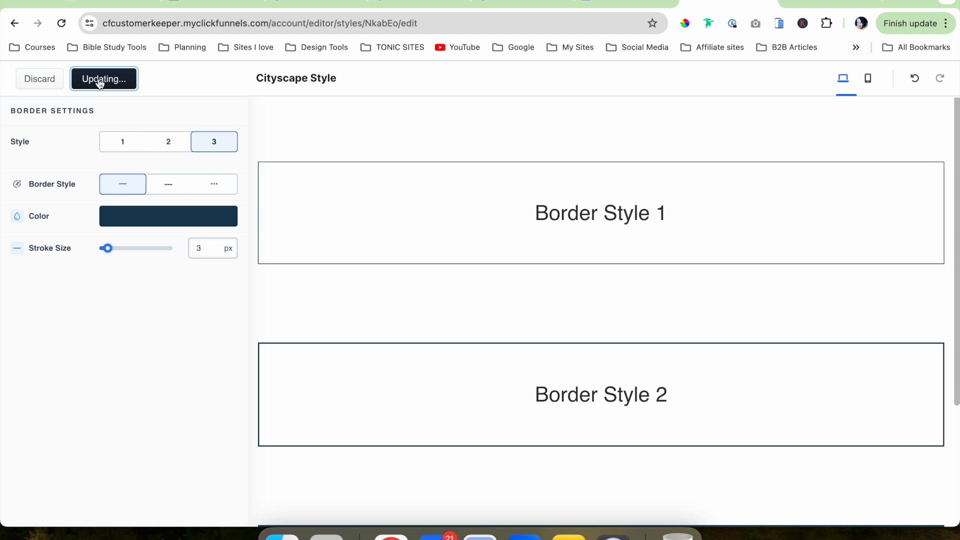
left_click(60, 81)
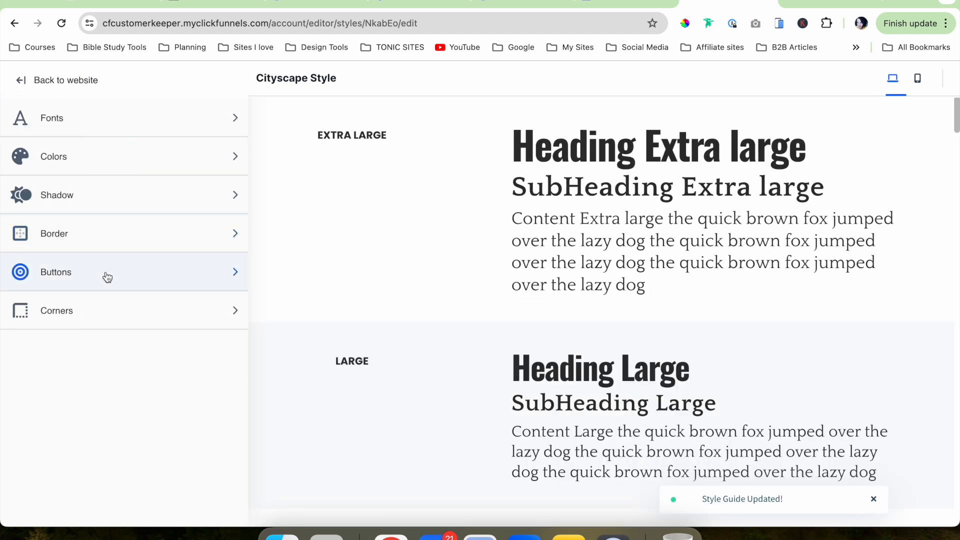
left_click(125, 272)
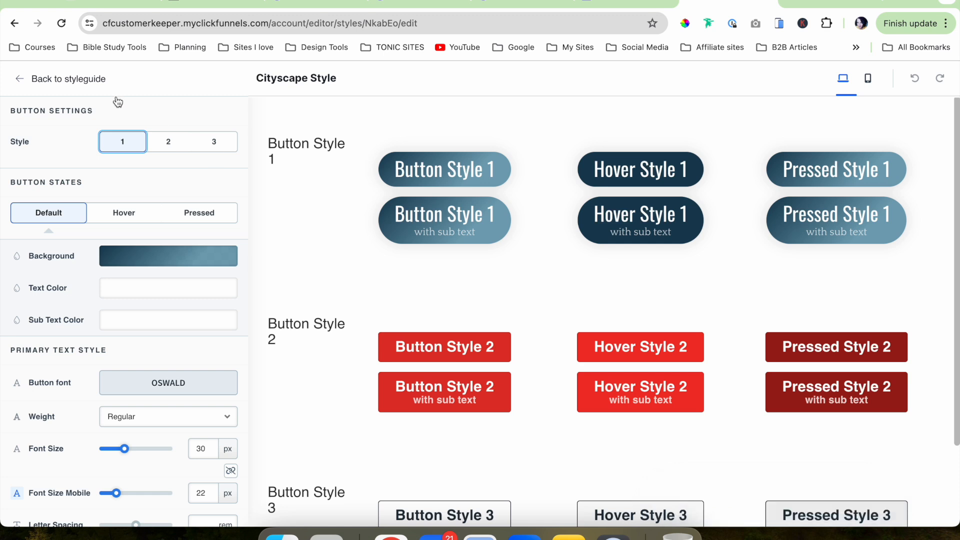
Review the default, hover and pressed samples of the three button styles
scroll(365, 250, "down", 4)
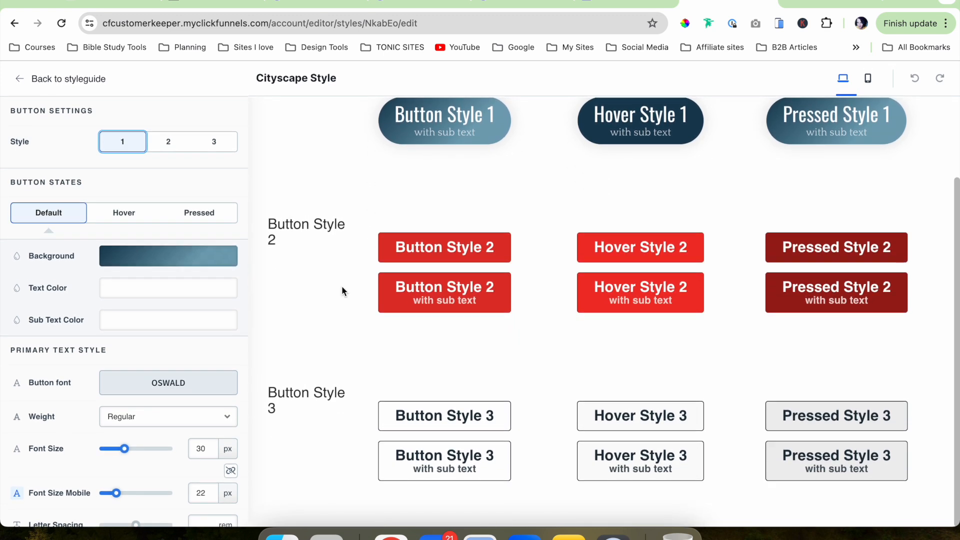
scroll(341, 286, "up", 4)
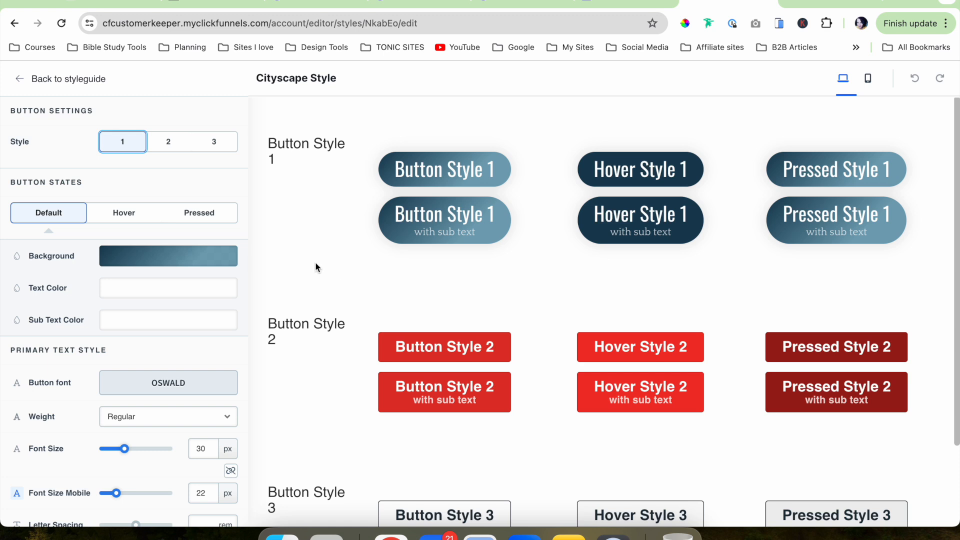
scroll(342, 461, "down", 2)
scroll(342, 461, "up", 2)
scroll(342, 461, "down", 2)
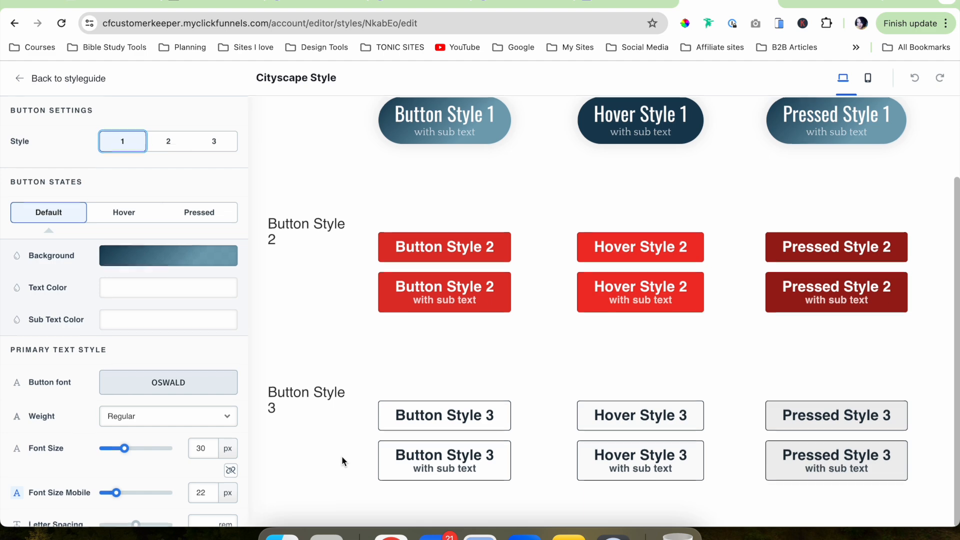
scroll(339, 345, "up", 2)
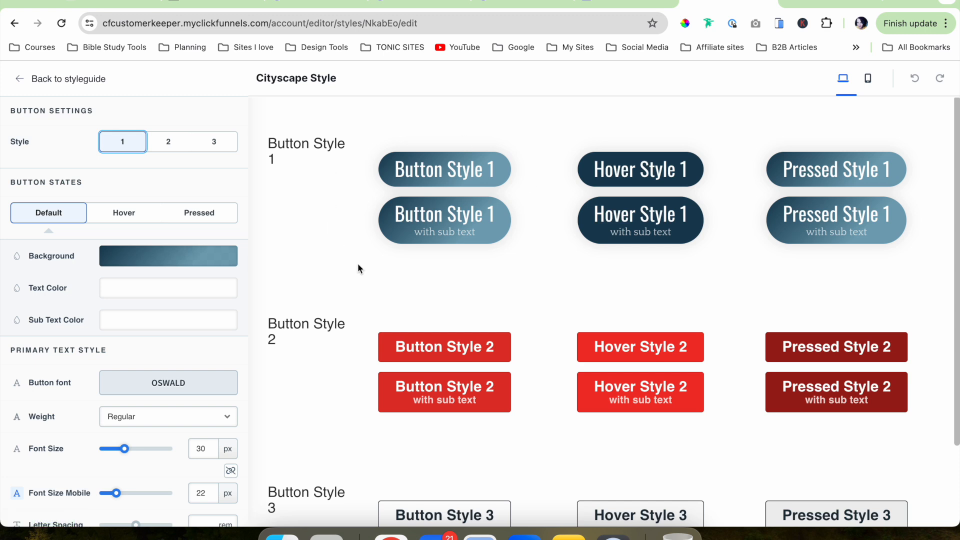
Try to set the default background of Button Style 1 to the Gradient fill type
left_click(137, 263)
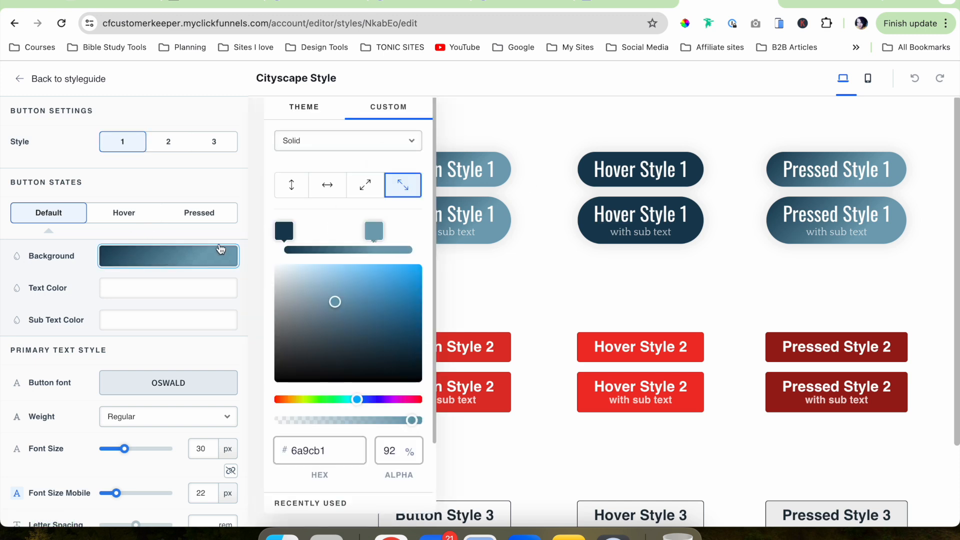
left_click(388, 113)
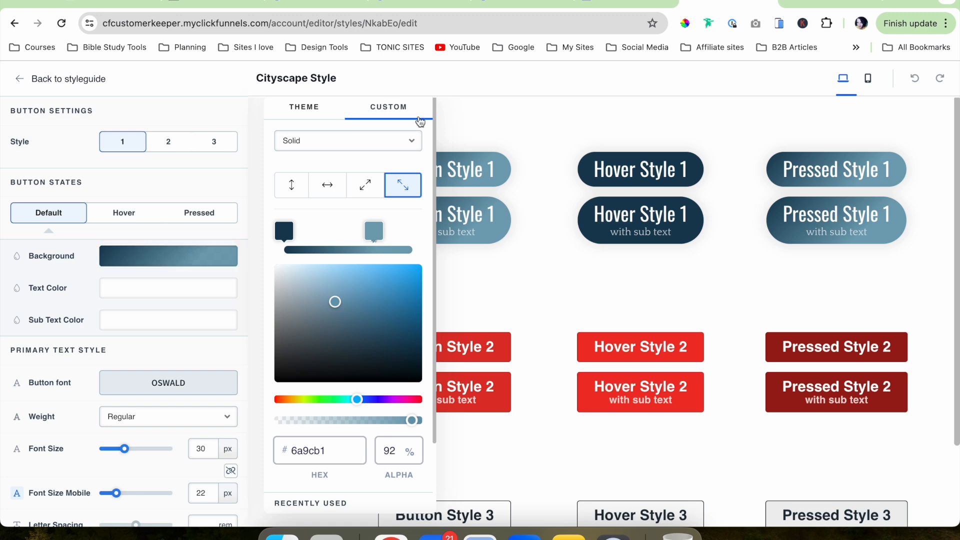
left_click(384, 143)
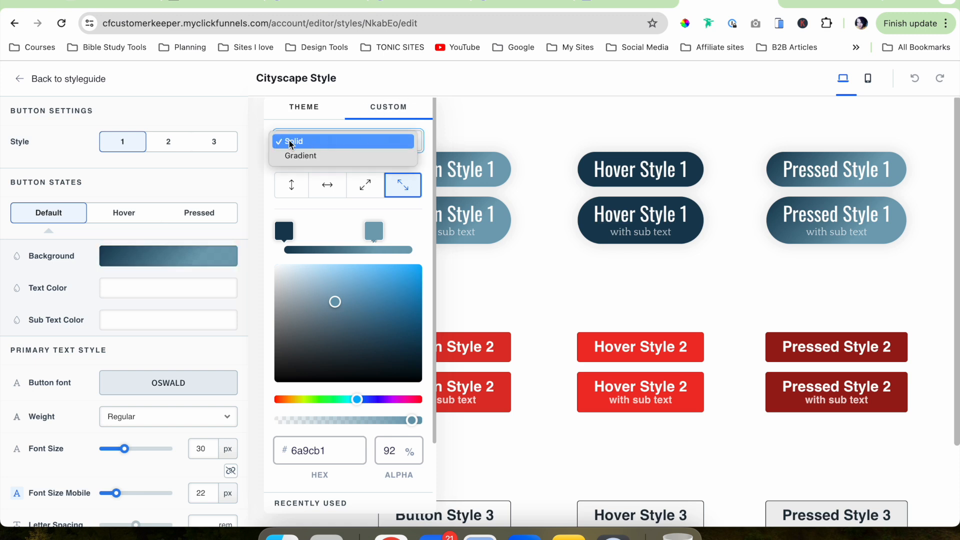
left_click(306, 157)
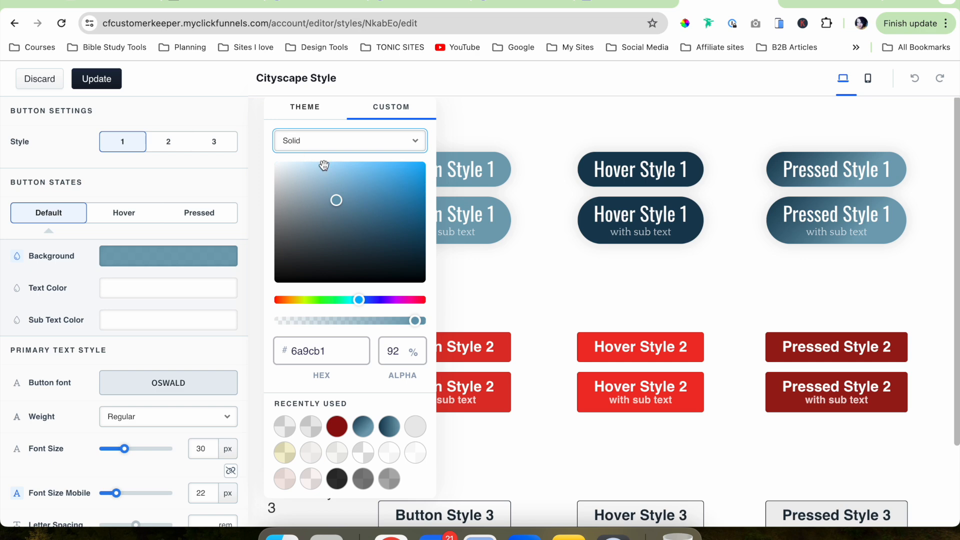
Change the default background of button Style 1 to a gradient running diagonally from upper left to lower right
left_click(338, 142)
left_click(334, 154)
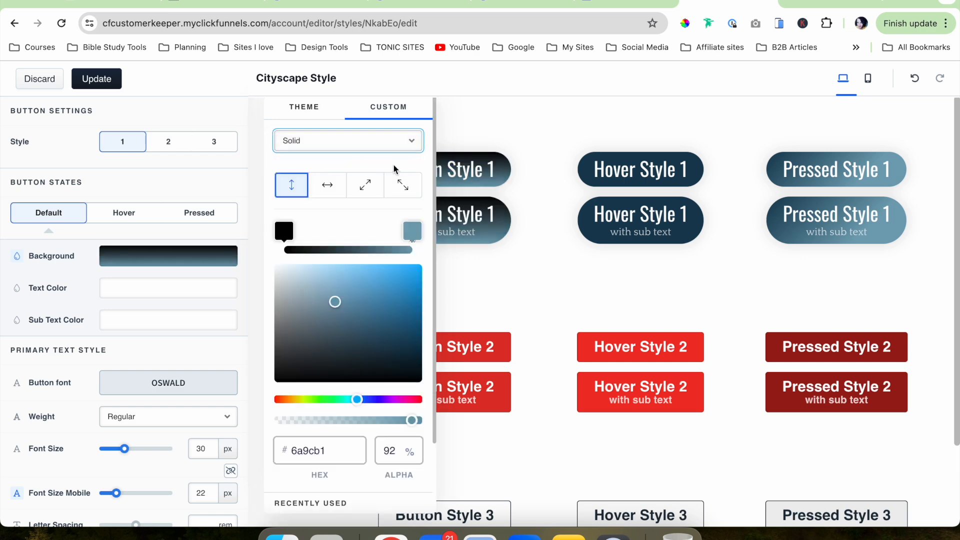
left_click(406, 142)
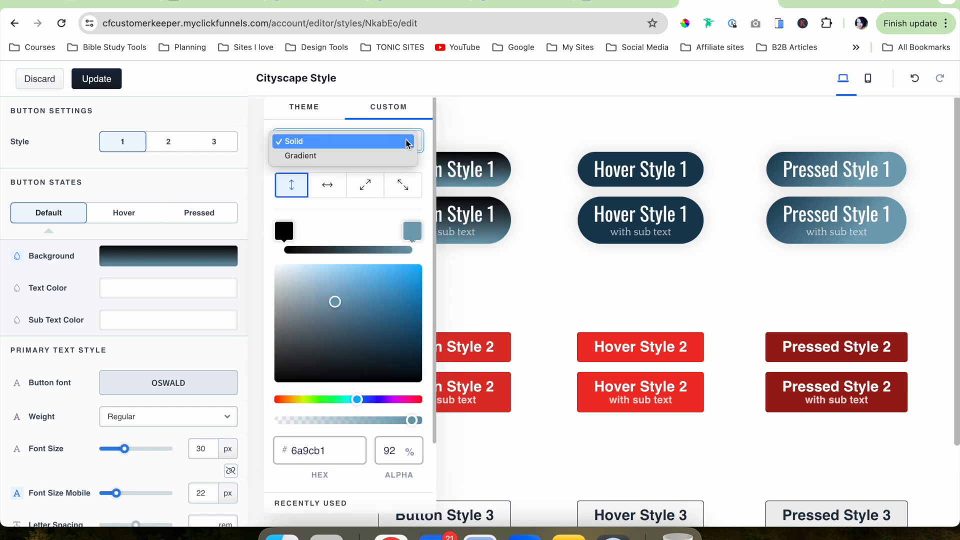
left_click(364, 157)
left_click(357, 141)
left_click(349, 156)
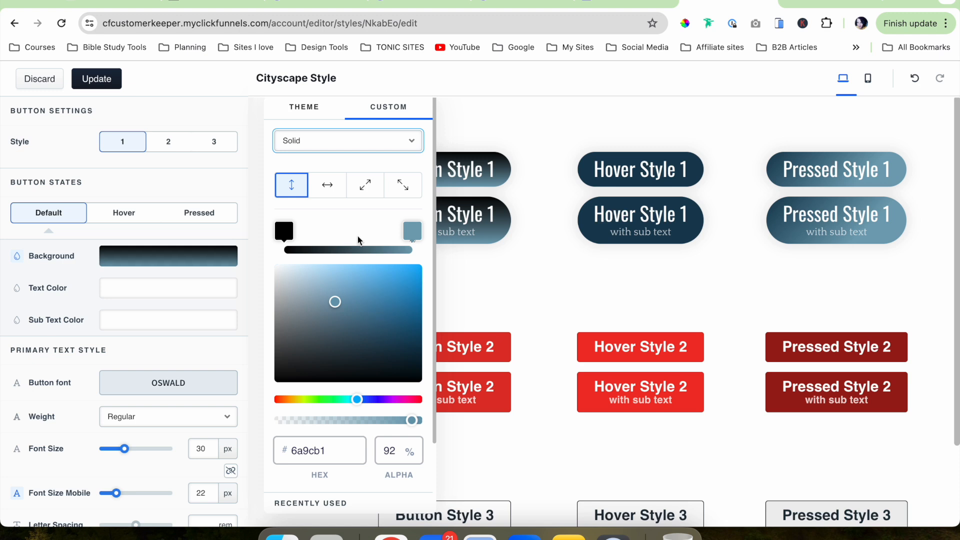
left_click(404, 186)
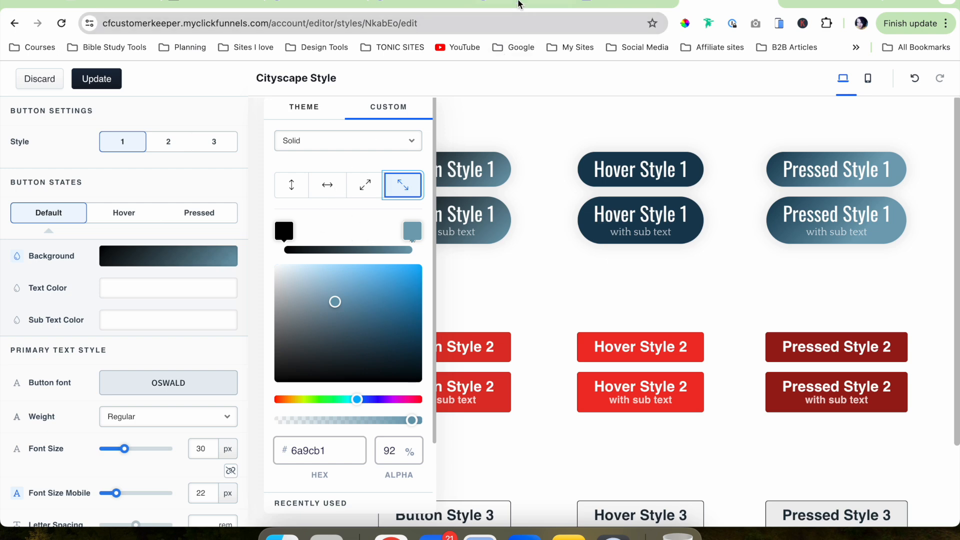
Switch to the Cityscape Brand Kit in Canva and look up the hex code of the Regal Blue swatch
left_click(500, 5)
left_click(594, 299)
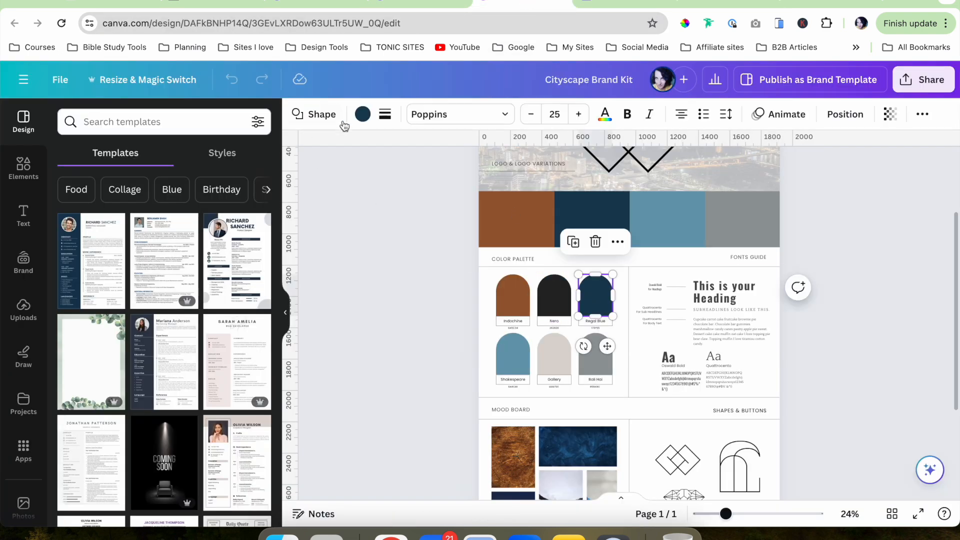
left_click(362, 114)
left_click(72, 195)
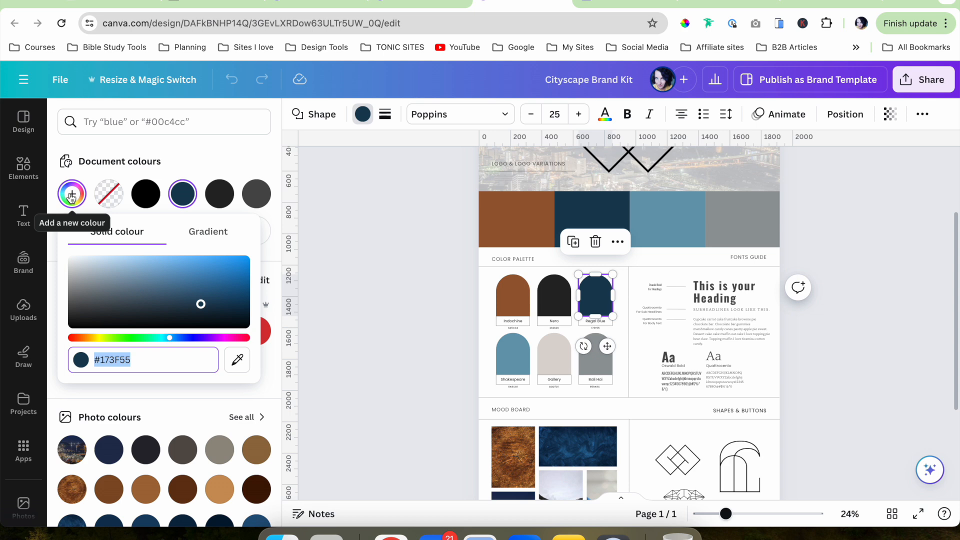
Return to the ClickFunnels style editor and set the black stop of the default background gradient to 173f55
left_click(697, 2)
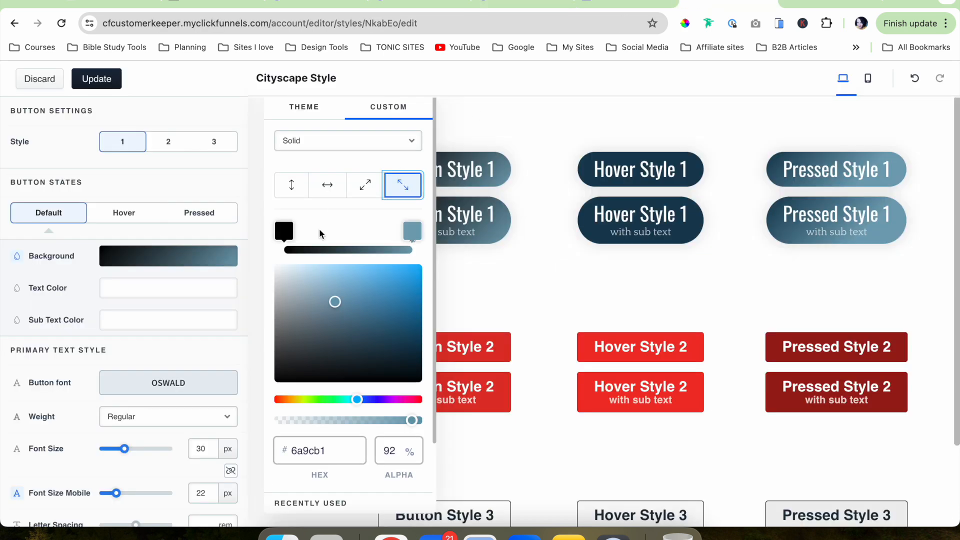
left_click(283, 228)
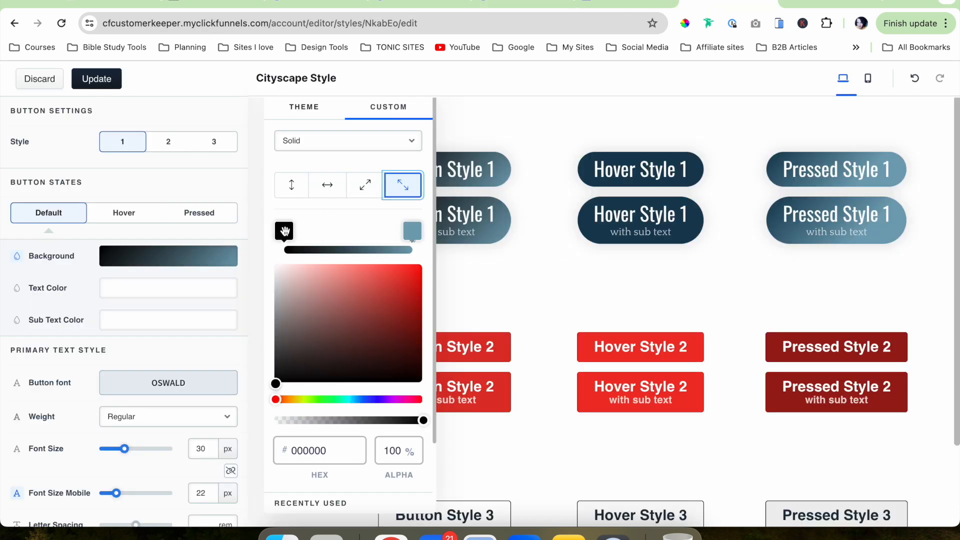
double_click(332, 452)
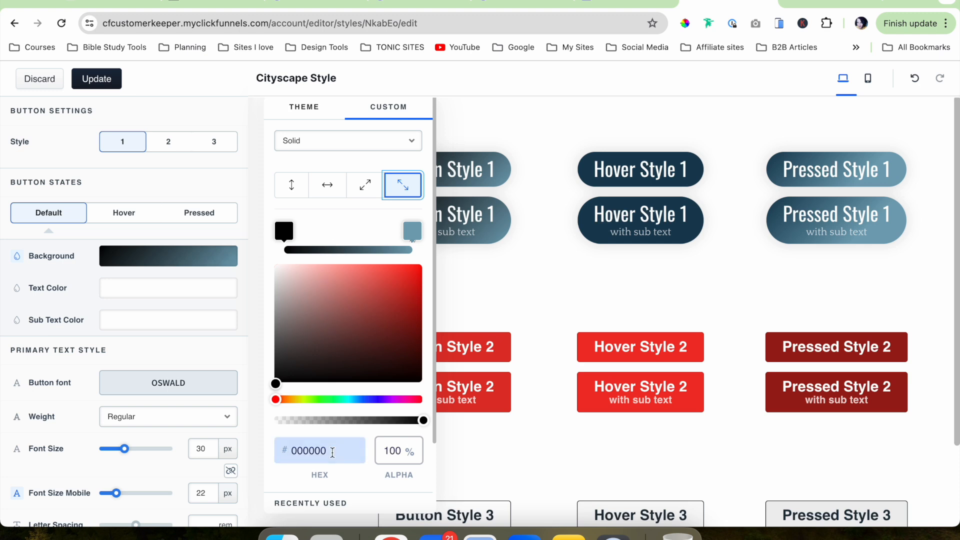
type("173f55")
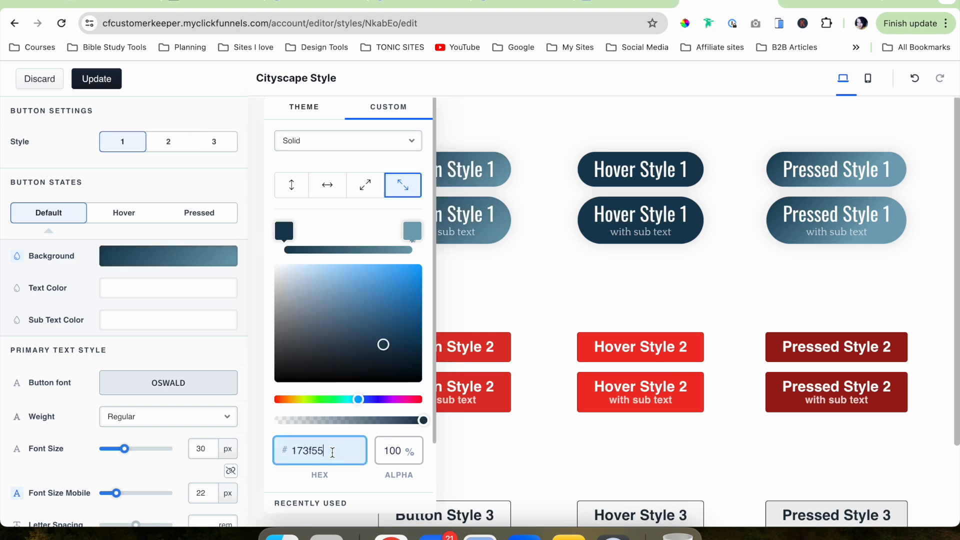
left_click(353, 219)
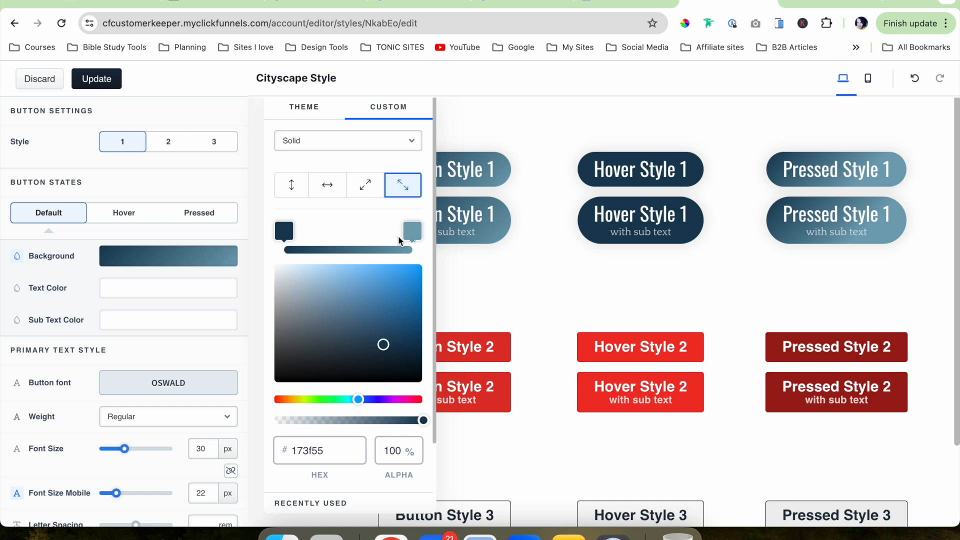
left_click(796, 280)
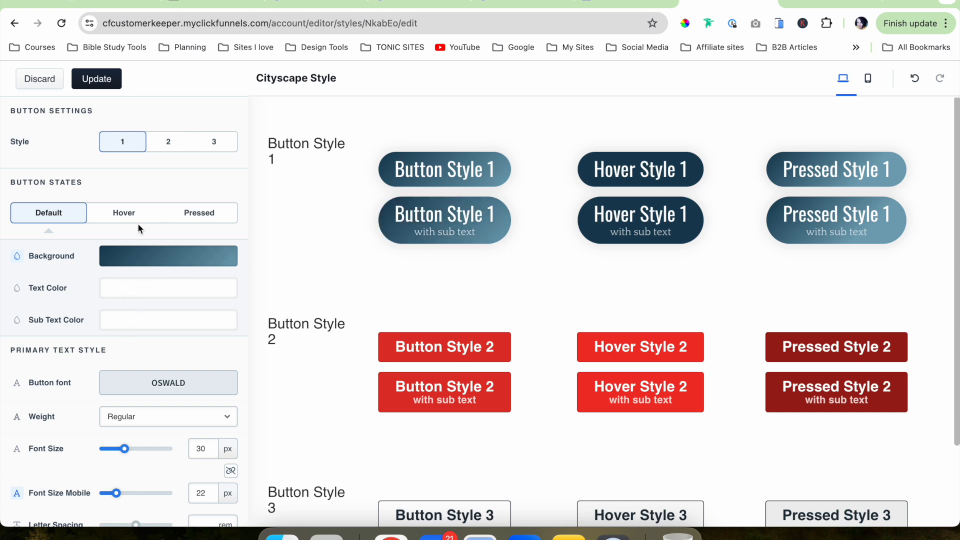
Apply the most recently used blue gradient to Style 1's hover background, comparing it with the other recent blue gradients
left_click(125, 214)
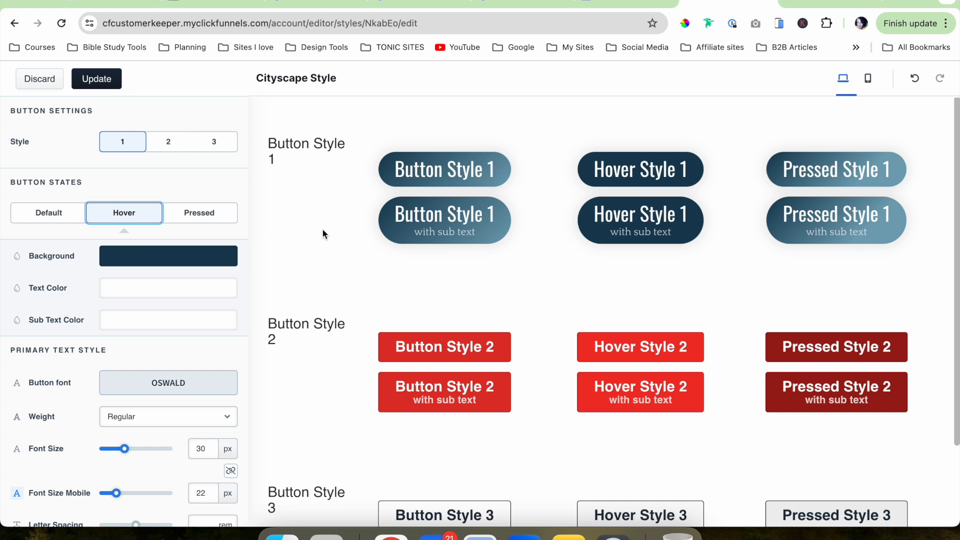
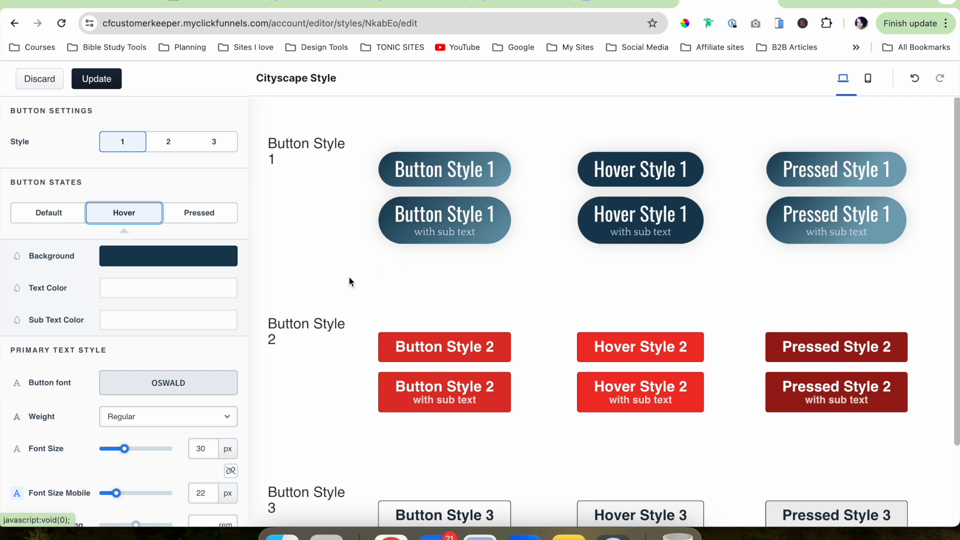
left_click(167, 264)
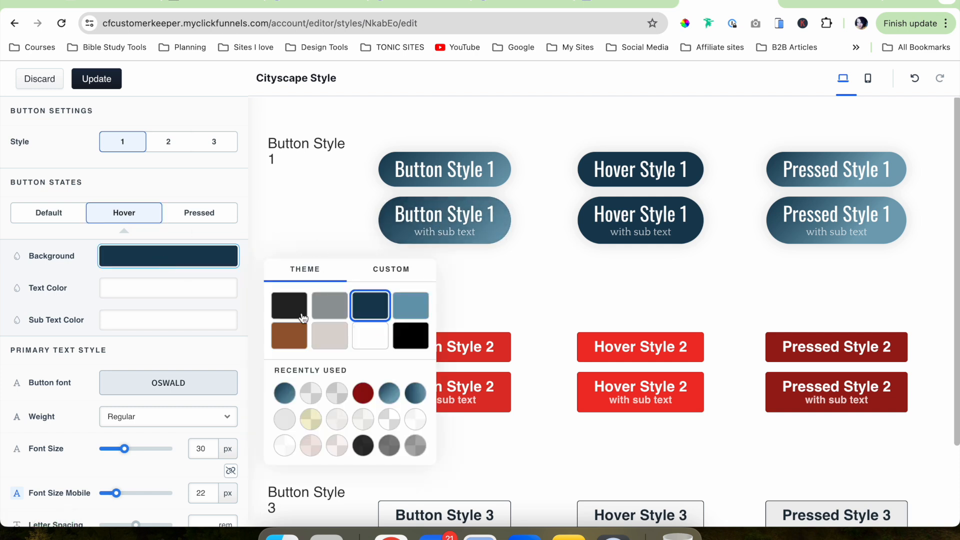
left_click(283, 395)
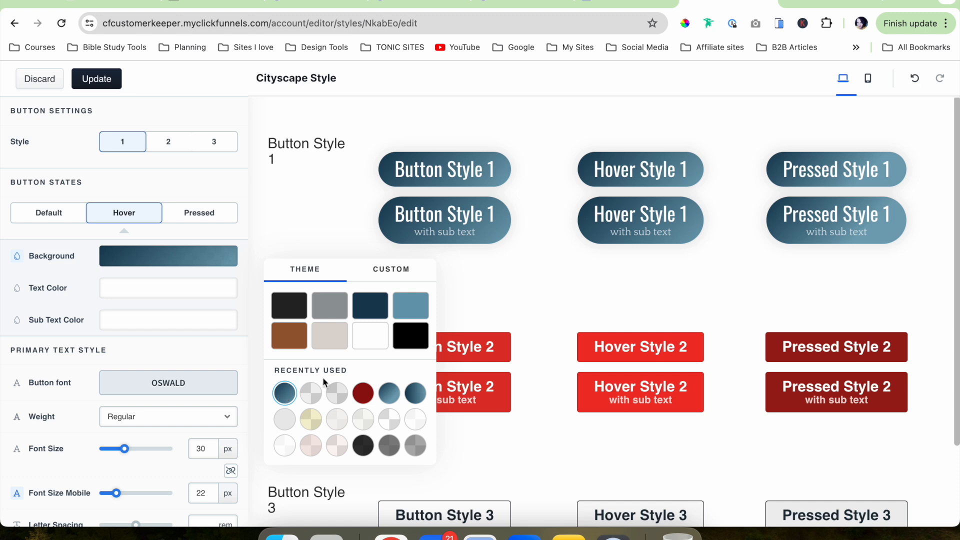
left_click_drag(276, 373, 356, 372)
left_click(356, 371)
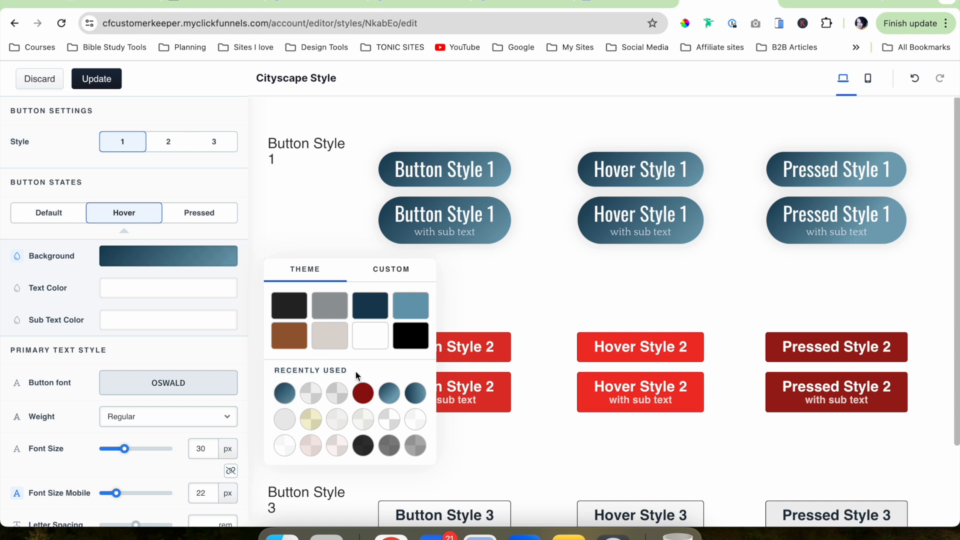
left_click(388, 394)
left_click(415, 393)
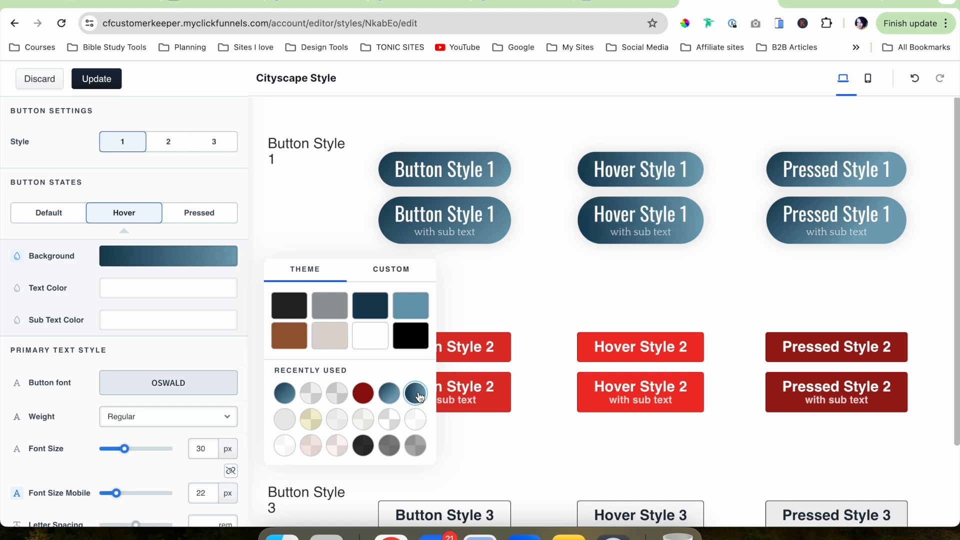
left_click(286, 396)
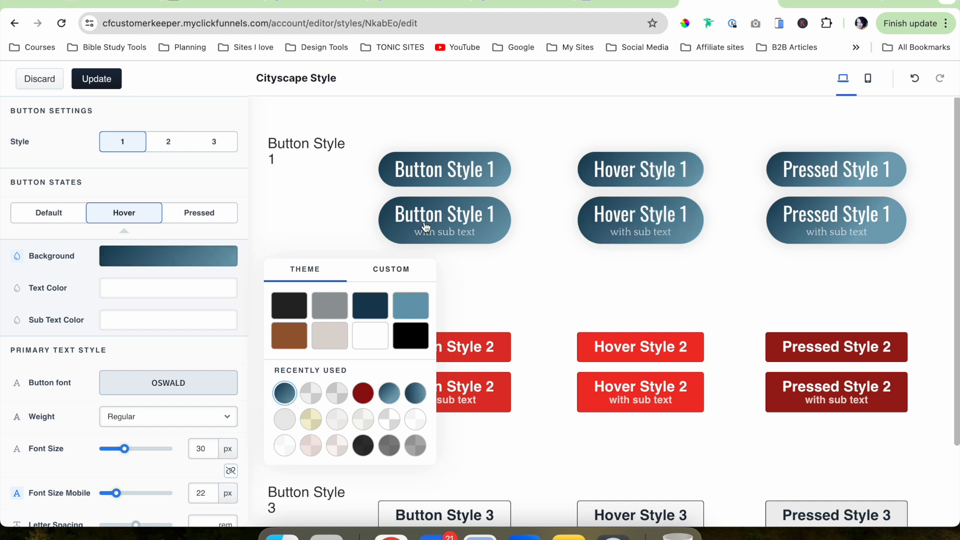
left_click(464, 268)
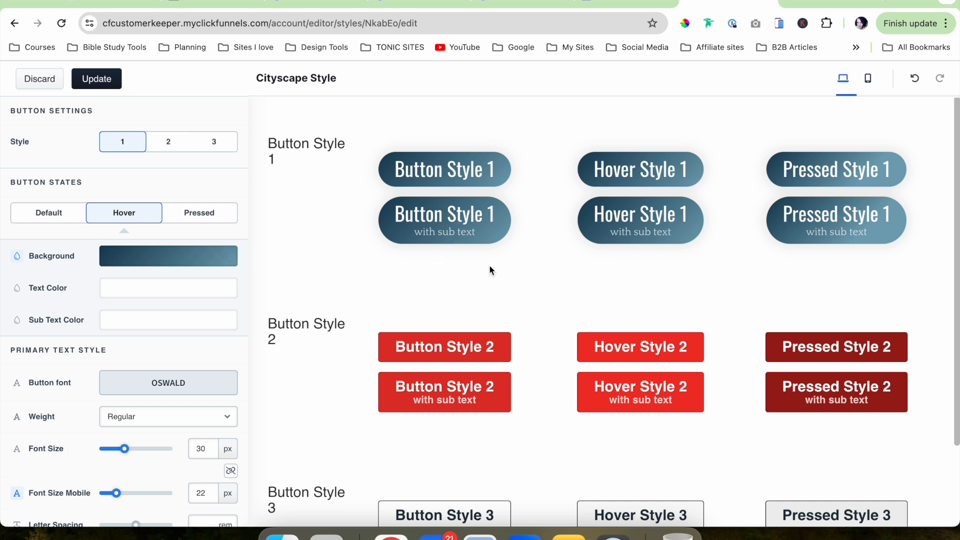
Replace the gradient on Style 1's hover background with the solid brown theme colour
left_click(144, 262)
left_click(301, 140)
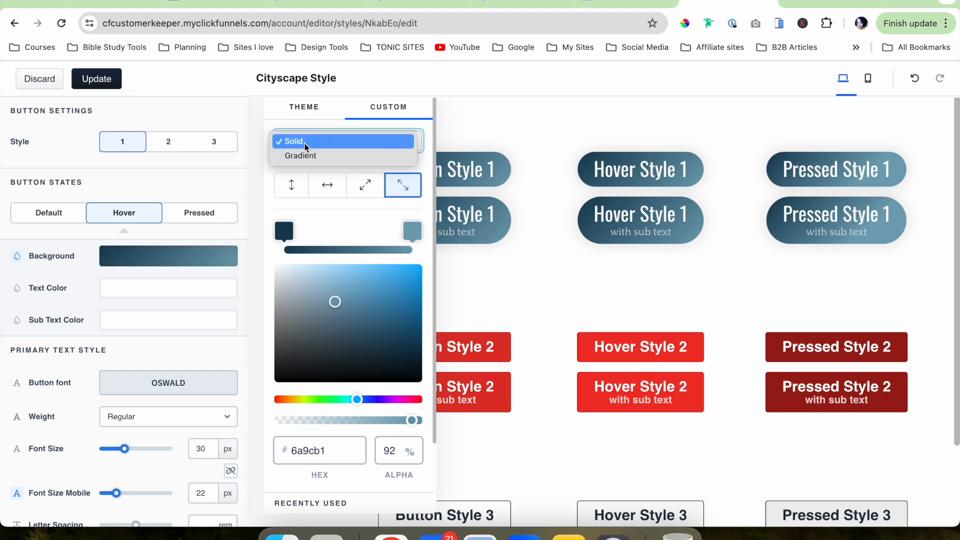
left_click(305, 142)
left_click(304, 142)
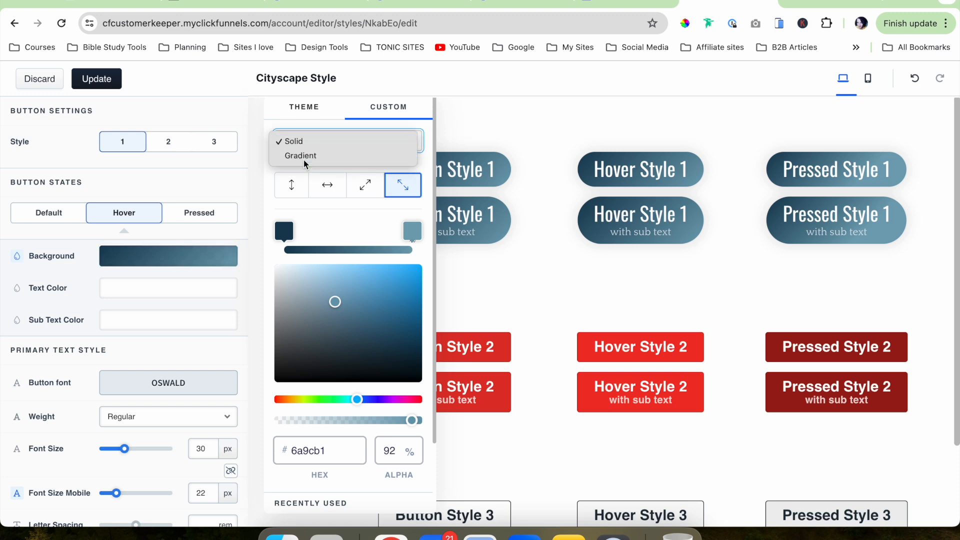
left_click(299, 142)
left_click(304, 107)
left_click(288, 171)
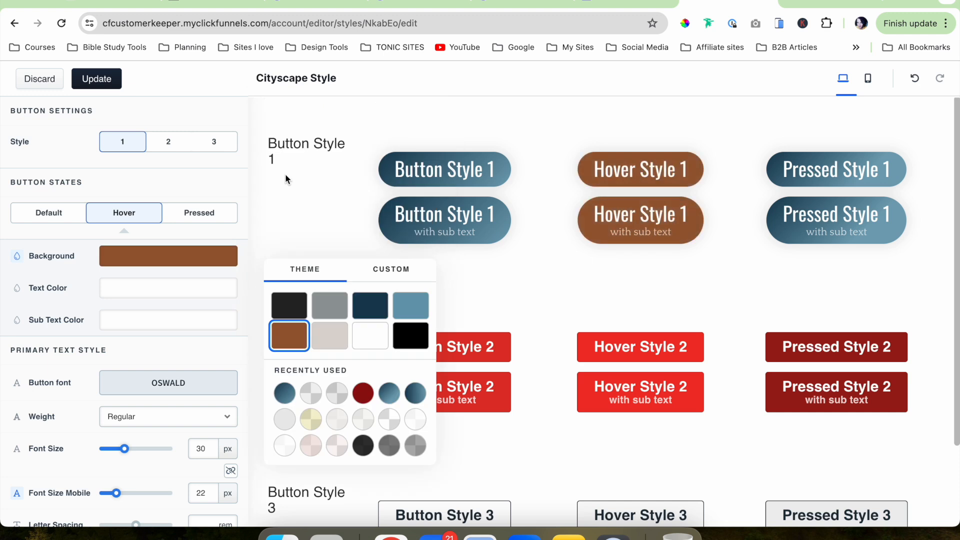
left_click(515, 268)
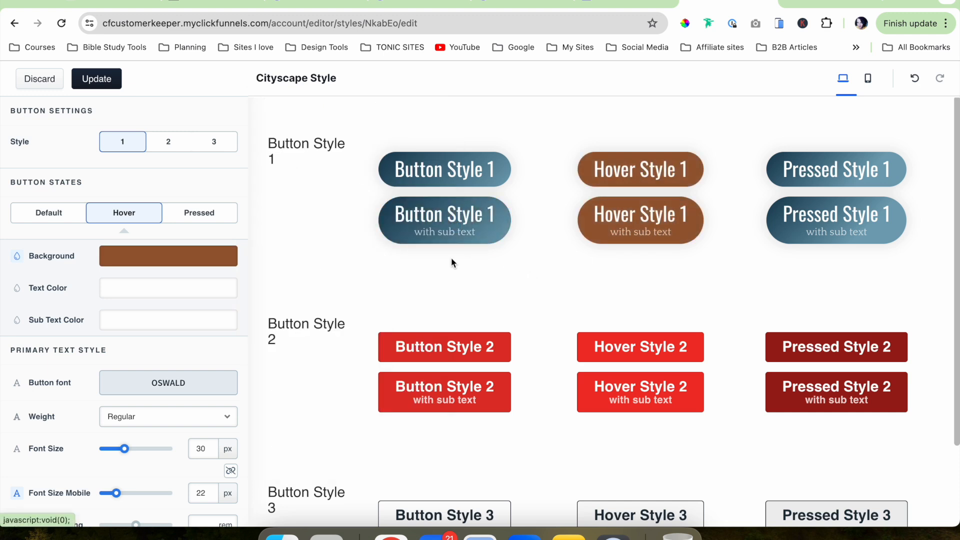
Set Style 1's default-state background to the brown theme colour
left_click(49, 213)
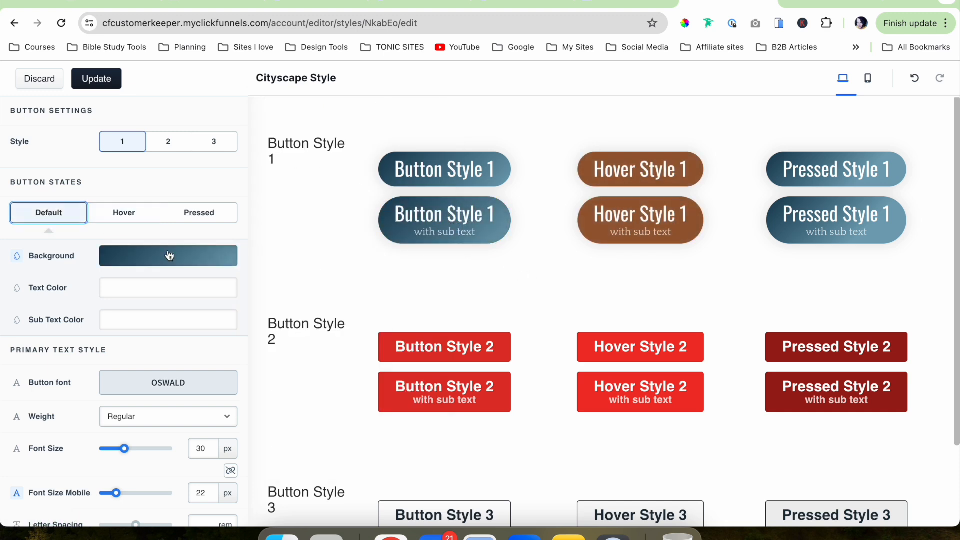
left_click(173, 256)
left_click(310, 109)
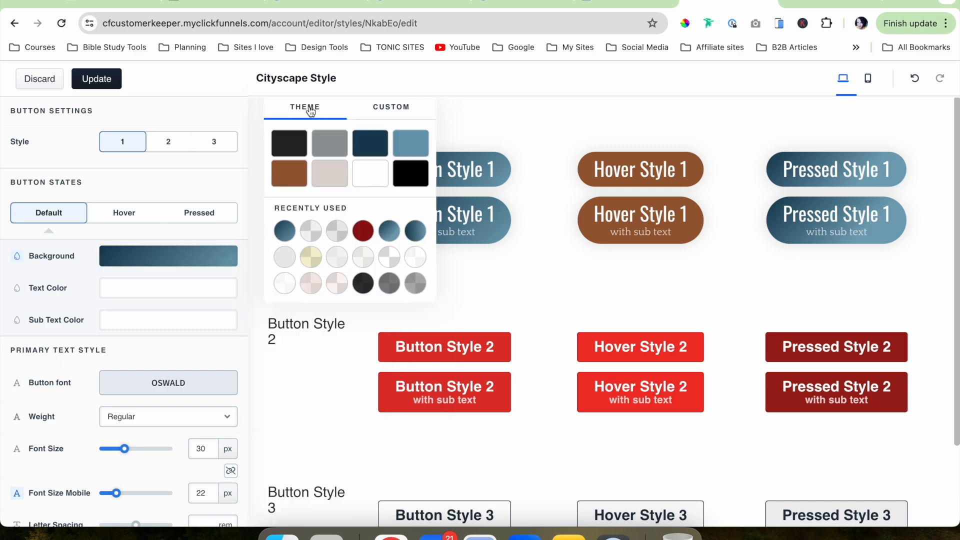
left_click(292, 184)
Set Style 1's pressed-state background to the brown theme colour
left_click(174, 220)
left_click(209, 264)
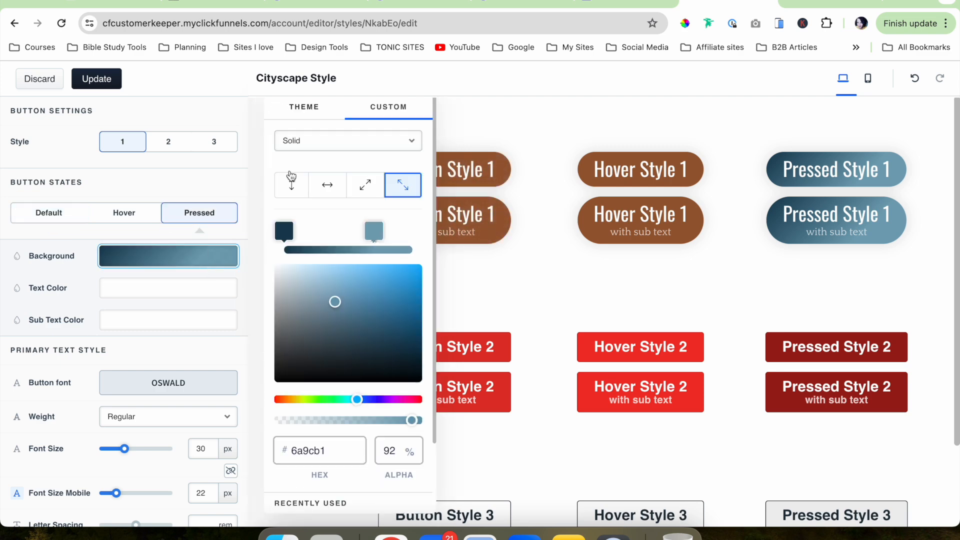
left_click(306, 109)
left_click(292, 175)
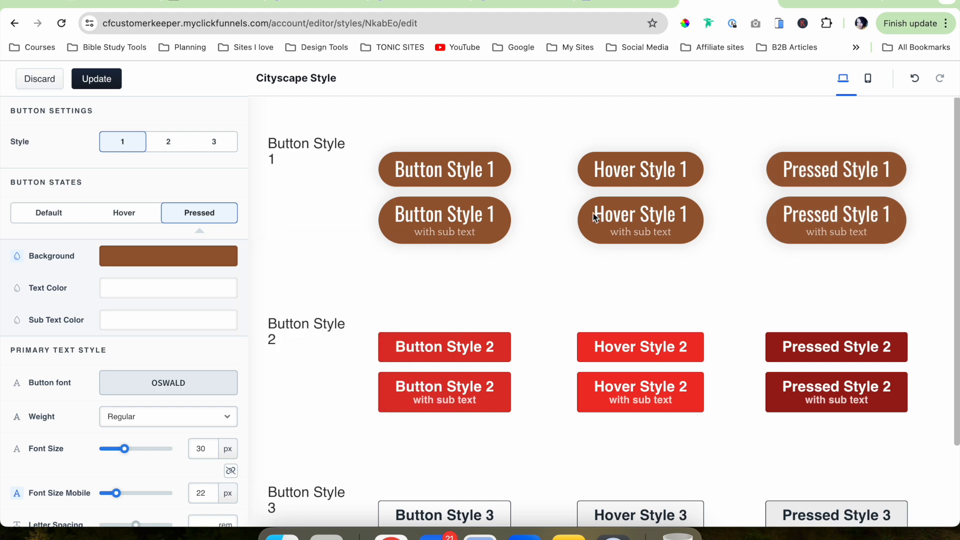
Try the grey theme colour on Style 1's hover background, and set it to the light beige theme colour instead
left_click(132, 215)
left_click(144, 250)
left_click(335, 300)
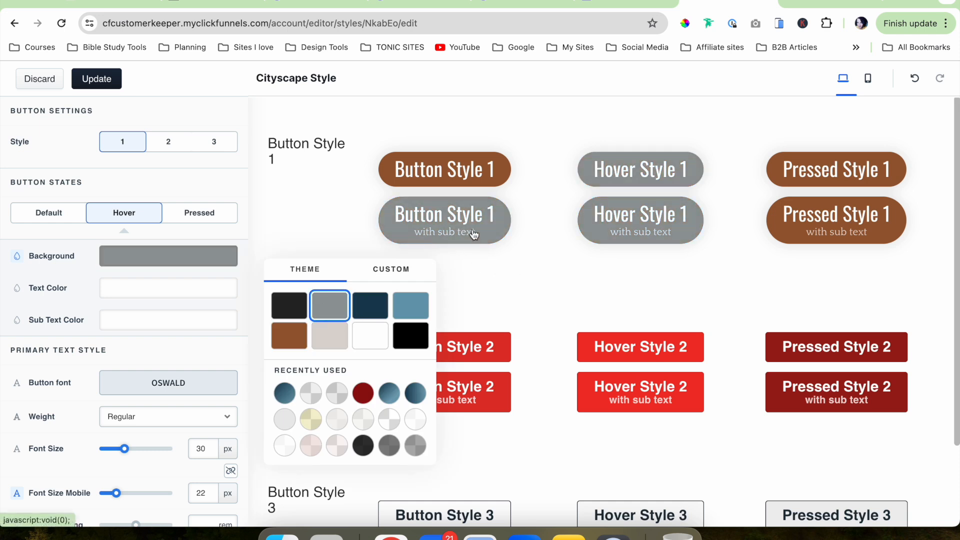
left_click(329, 341)
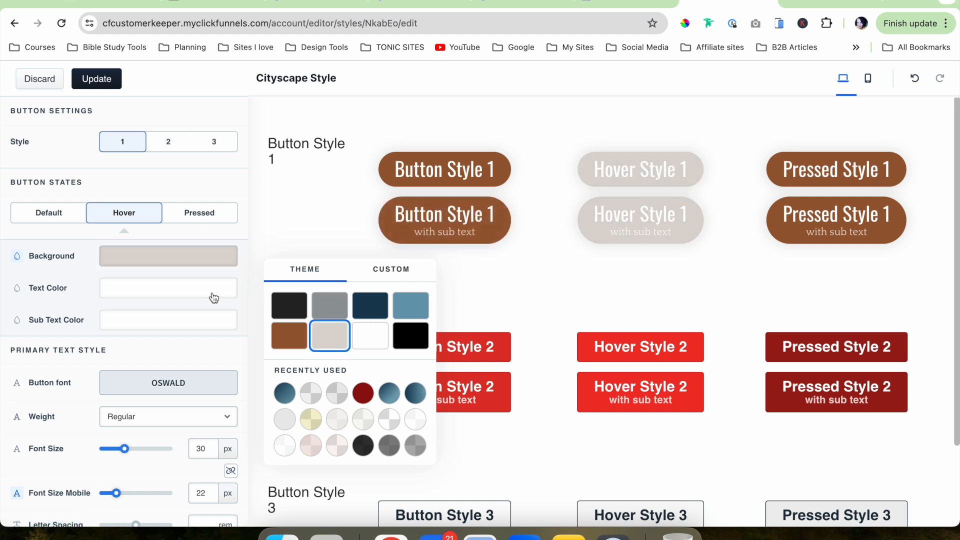
Set the hover text and sub text colours of Style 1 to the near-black theme colour
left_click(214, 298)
left_click(210, 324)
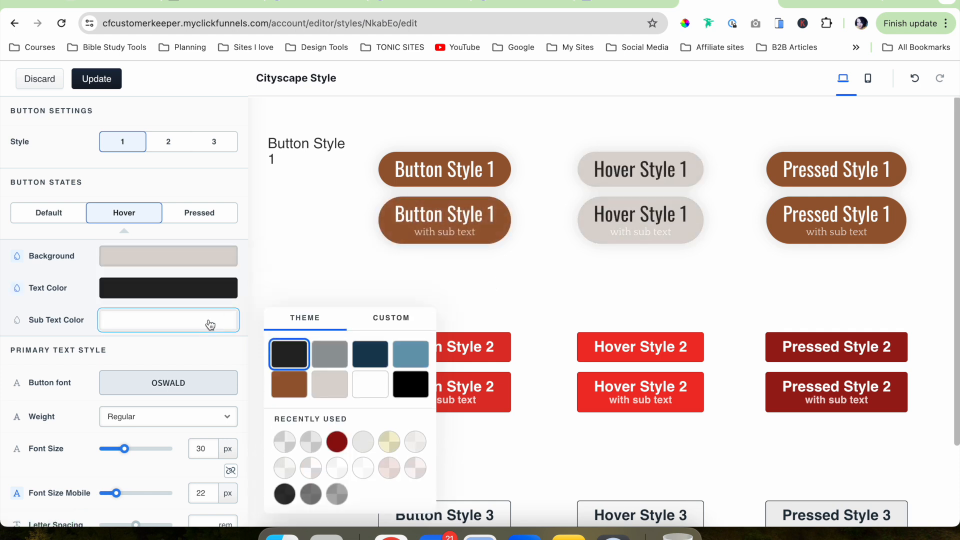
left_click(288, 355)
left_click(472, 296)
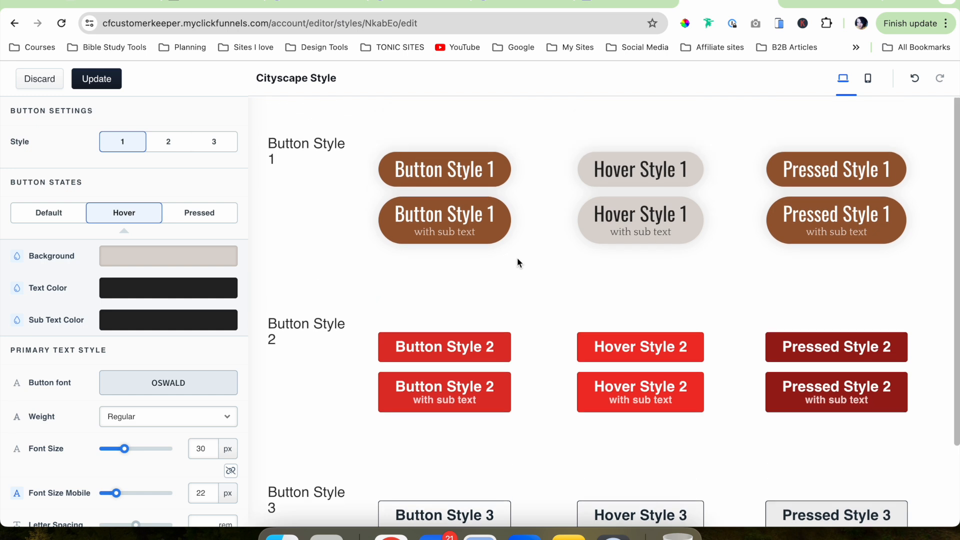
scroll(288, 270, "down", 3)
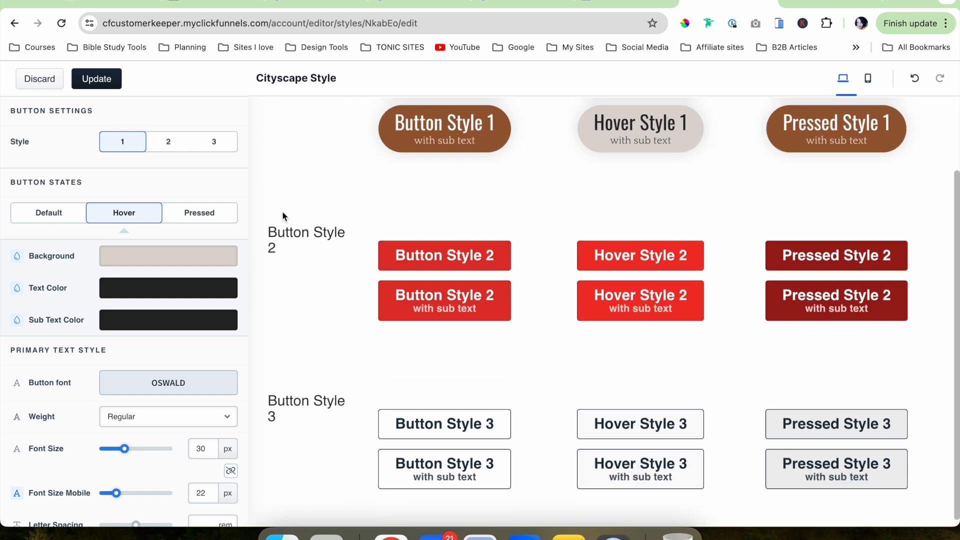
scroll(398, 408, "down", 1)
scroll(65, 338, "down", 3)
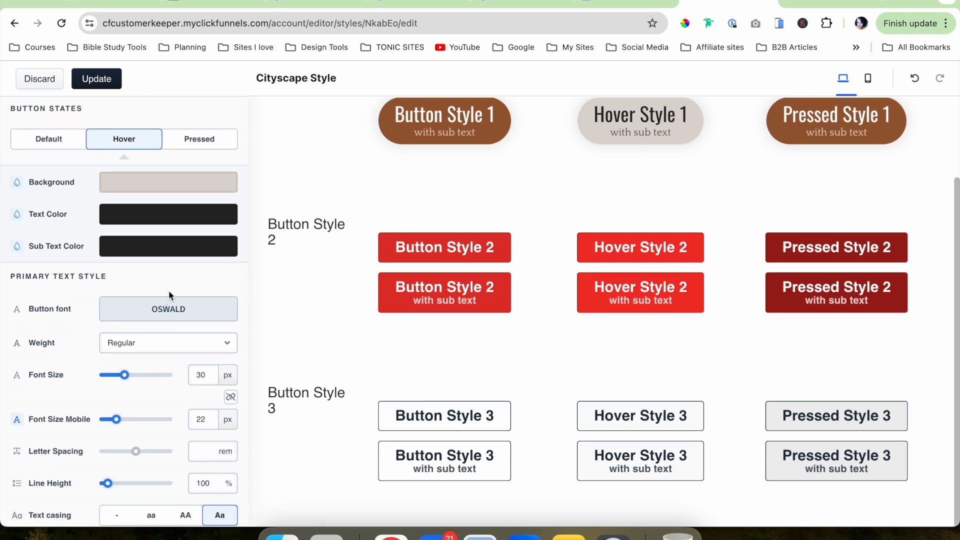
scroll(169, 298, "down", 2)
scroll(397, 178, "up", 2)
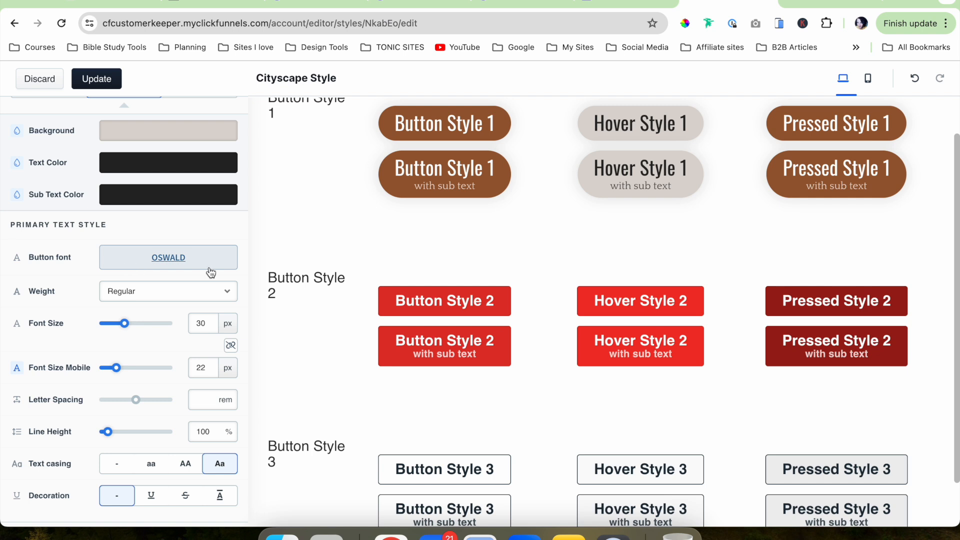
Try the Medium font weight on Style 1's primary text, and set the weight back to Regular
scroll(140, 272, "down", 1)
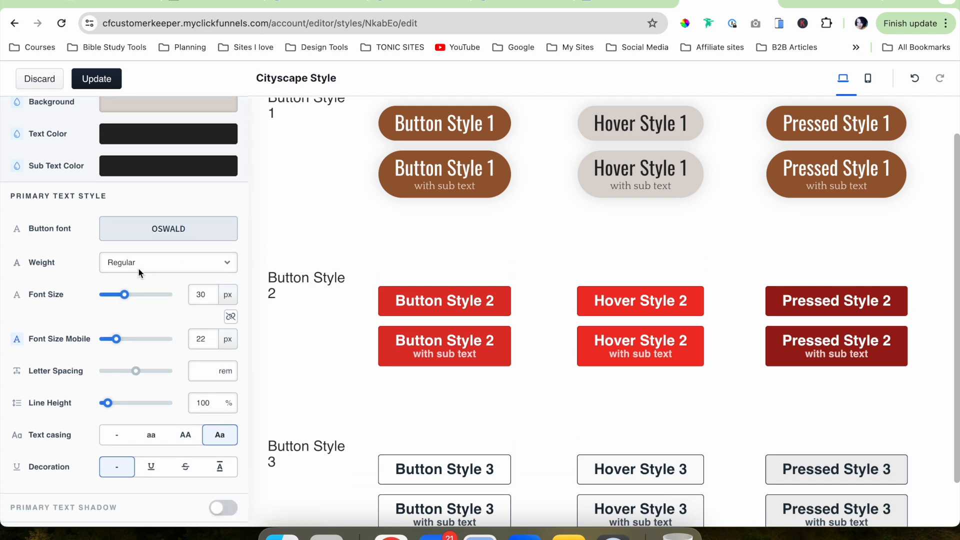
left_click(166, 263)
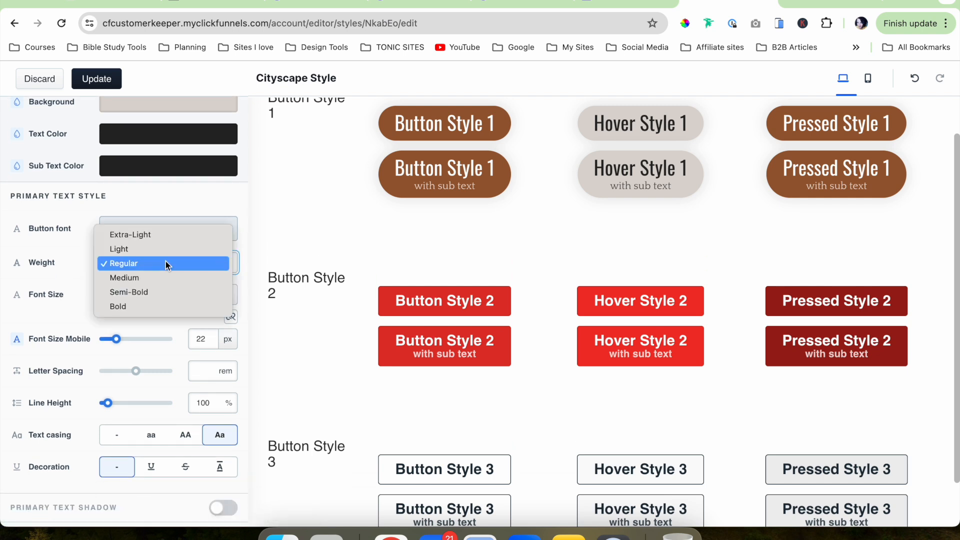
left_click(166, 263)
left_click(166, 261)
left_click(165, 274)
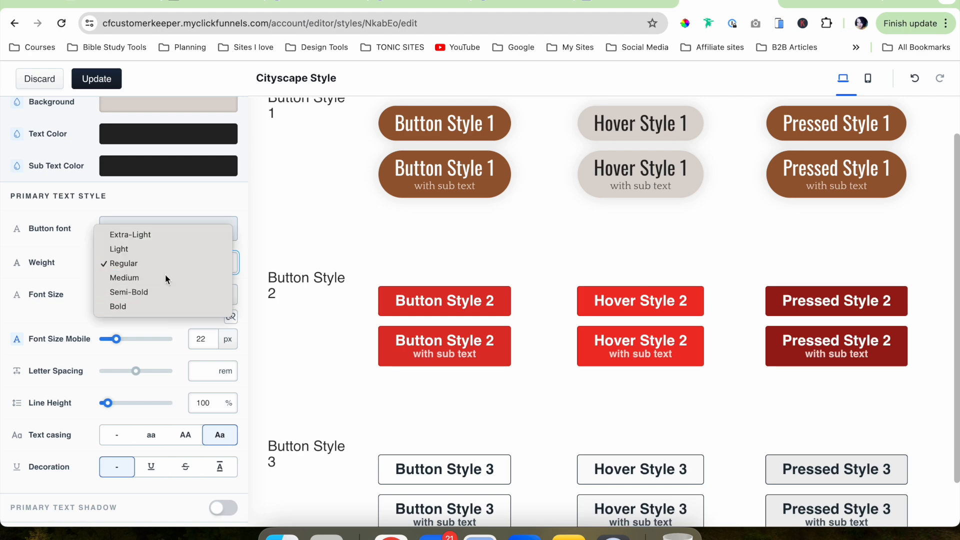
left_click(163, 265)
left_click(161, 248)
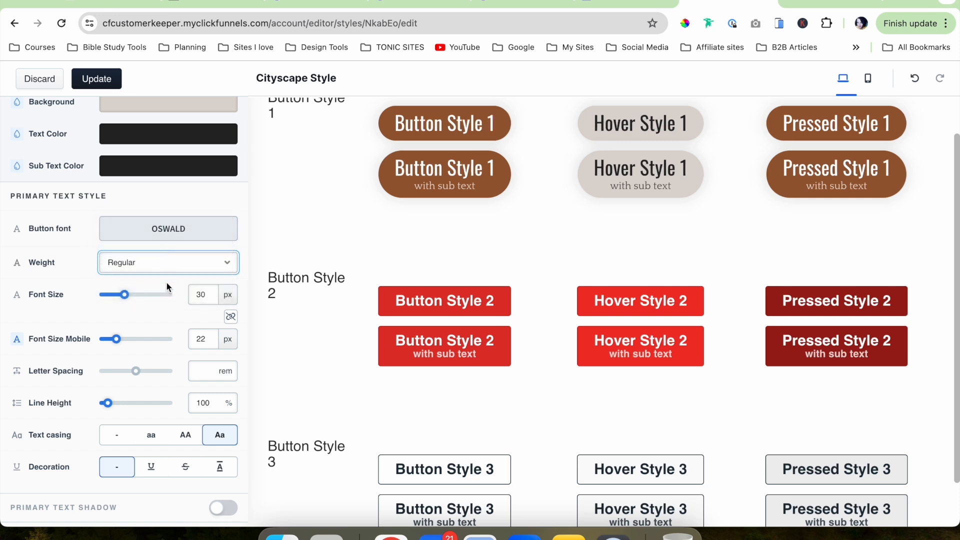
left_click(160, 269)
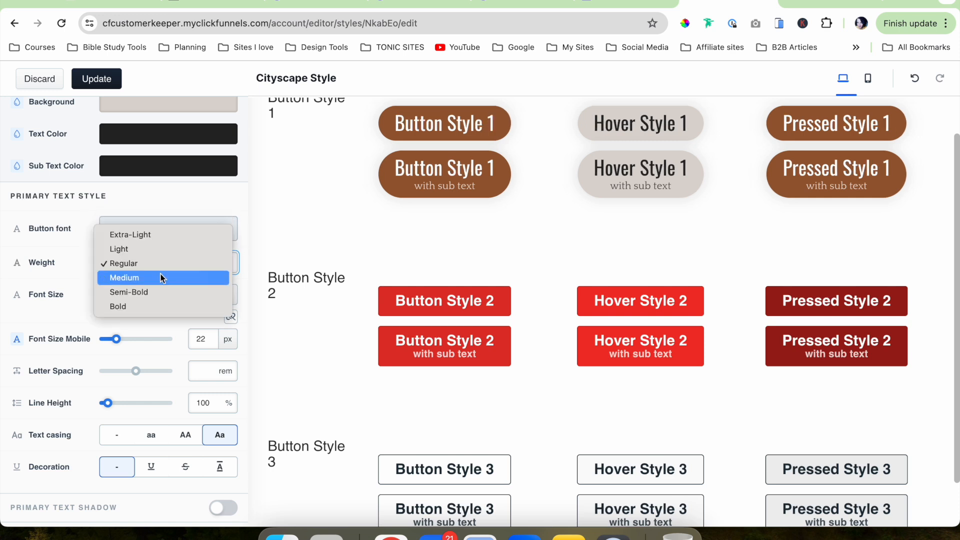
left_click(160, 275)
left_click(160, 265)
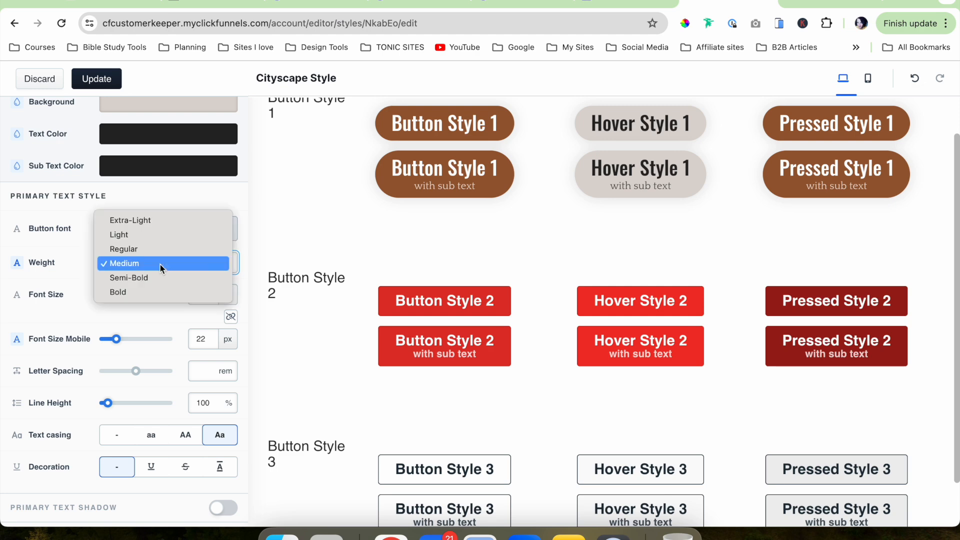
left_click(76, 255)
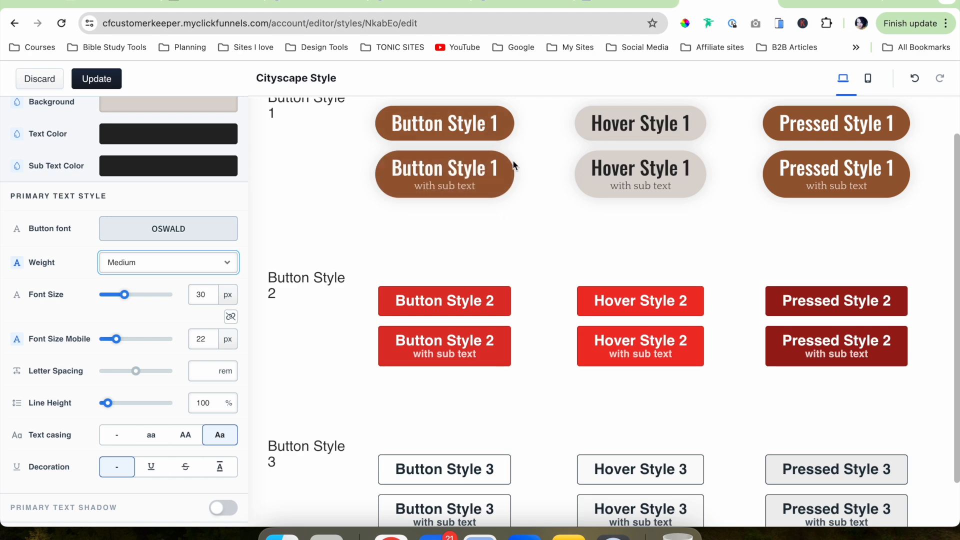
left_click(154, 266)
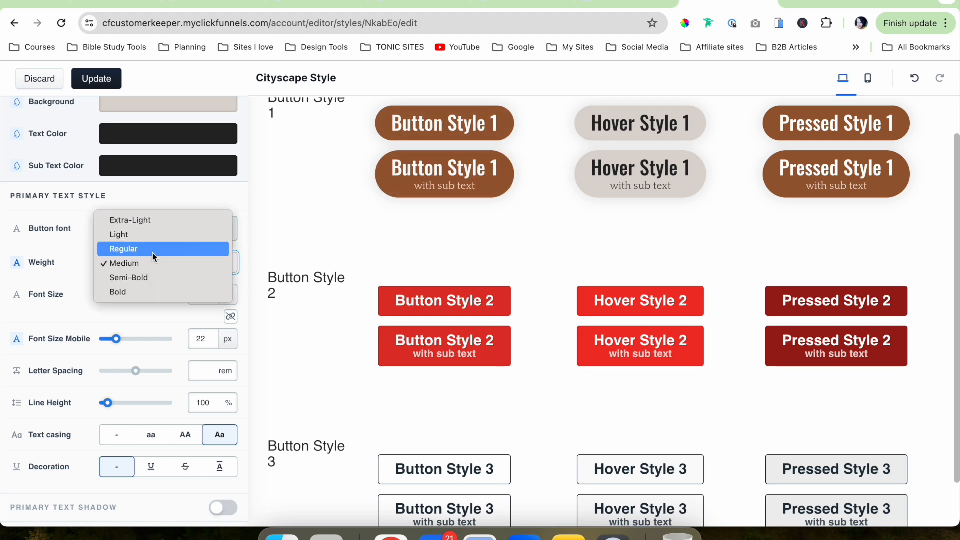
left_click(152, 253)
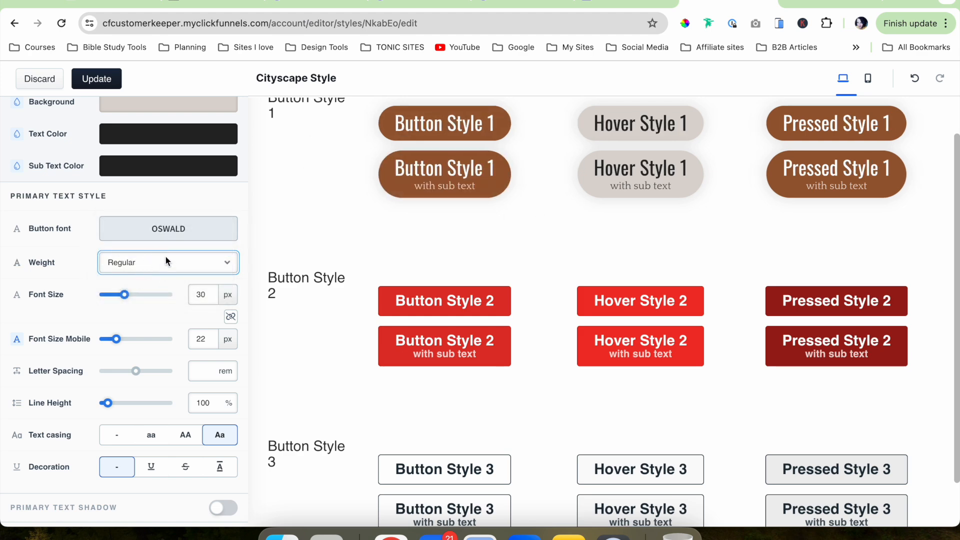
Try 22 px as the desktop font size of Style 1's primary text, and set it to 24 px
scroll(185, 265, "down", 1)
scroll(184, 265, "up", 1)
scroll(181, 265, "down", 1)
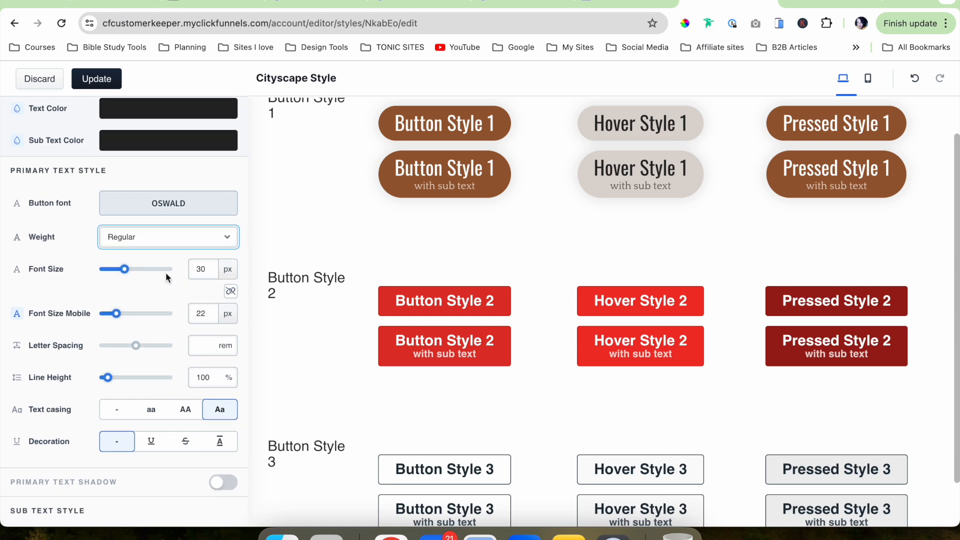
left_click_drag(125, 270, 119, 271)
scroll(450, 250, "up", 1)
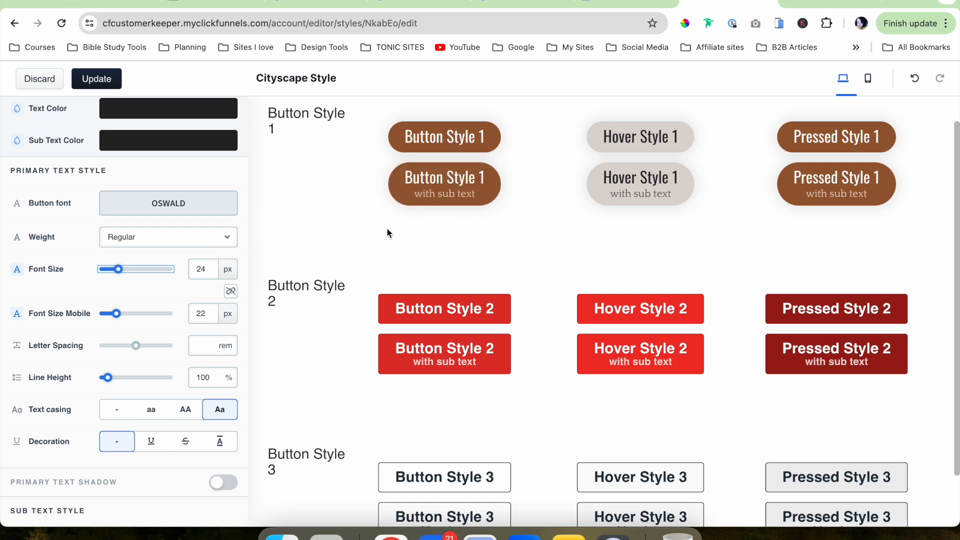
left_click_drag(118, 274, 116, 273)
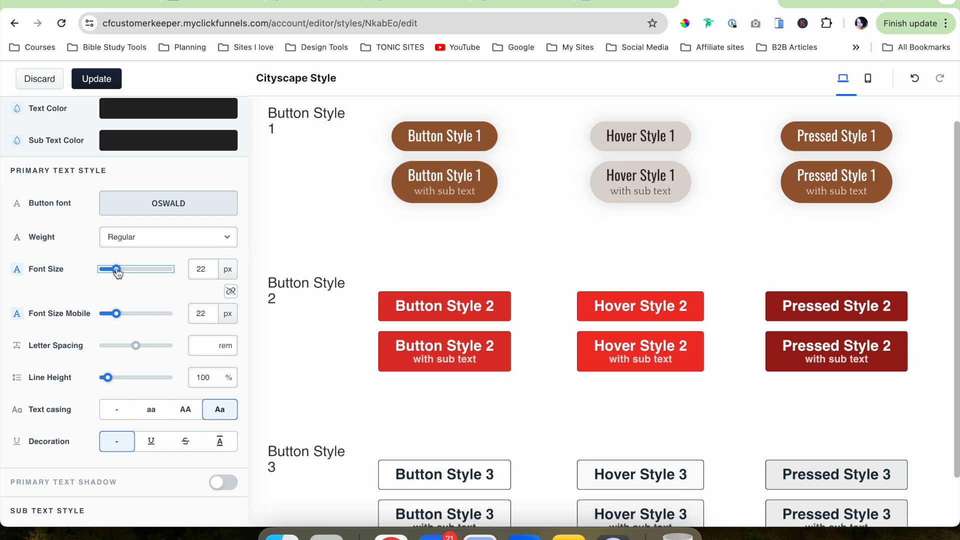
left_click_drag(116, 272, 118, 272)
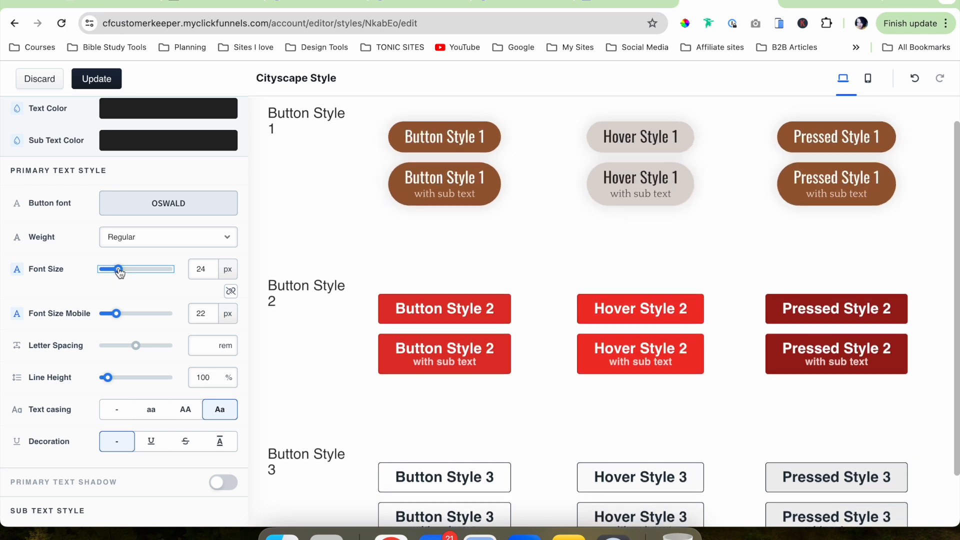
scroll(463, 256, "down", 1)
scroll(464, 256, "down", 1)
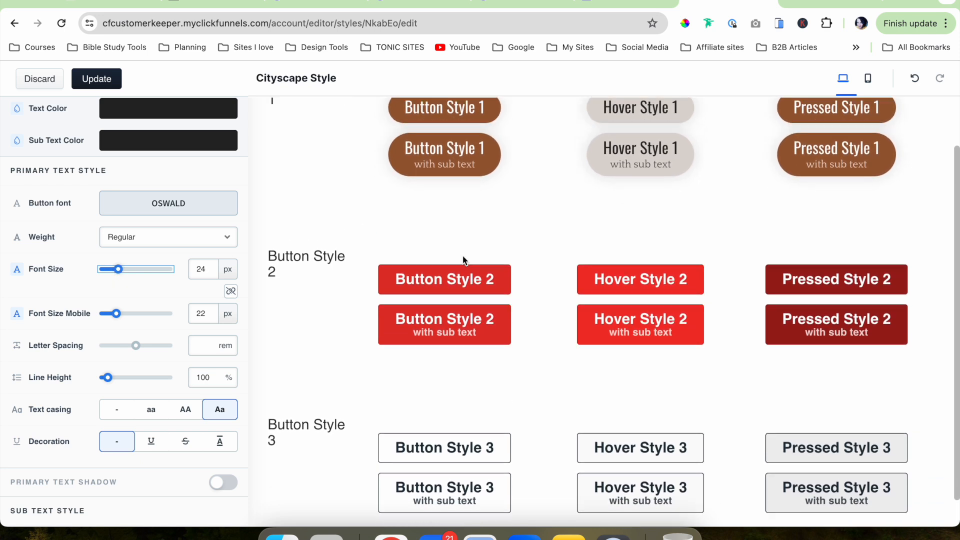
scroll(463, 256, "up", 2)
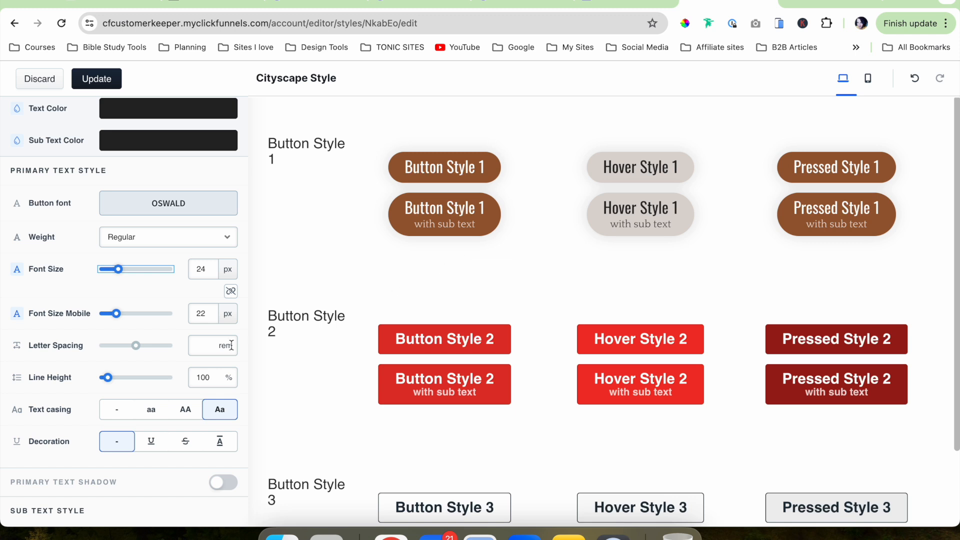
Link the primary text's desktop and mobile font sizes, try 72 px, return both to 24 px and unlink them
scroll(145, 309, "down", 1)
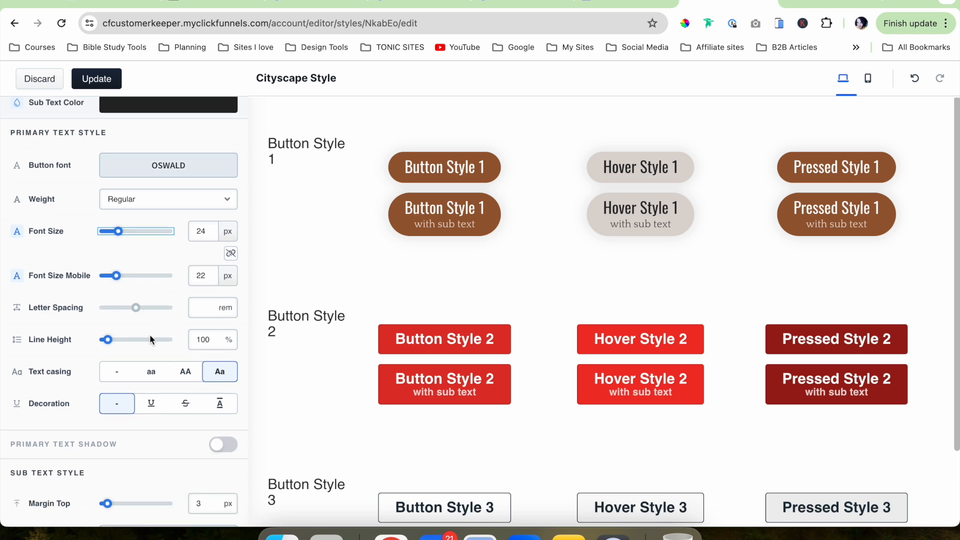
left_click(230, 256)
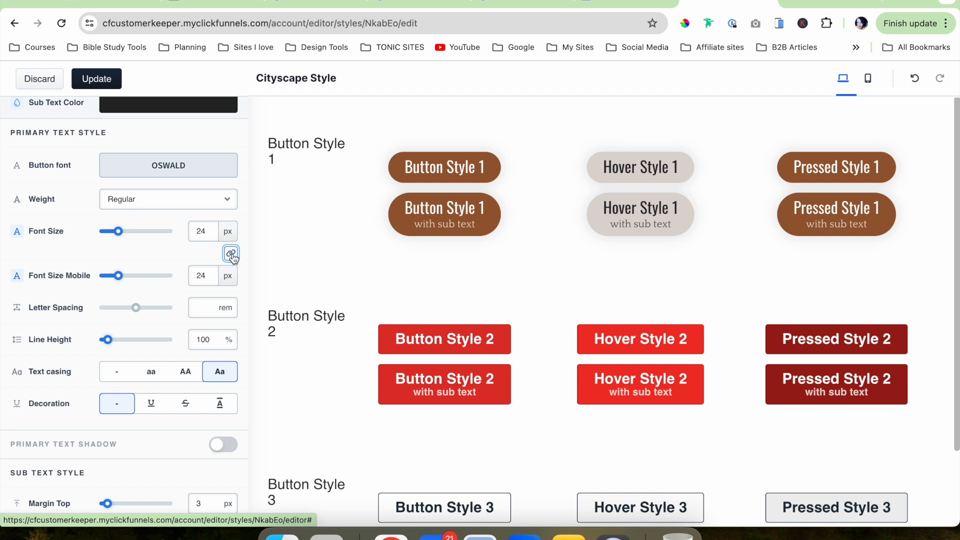
scroll(184, 256, "up", 1)
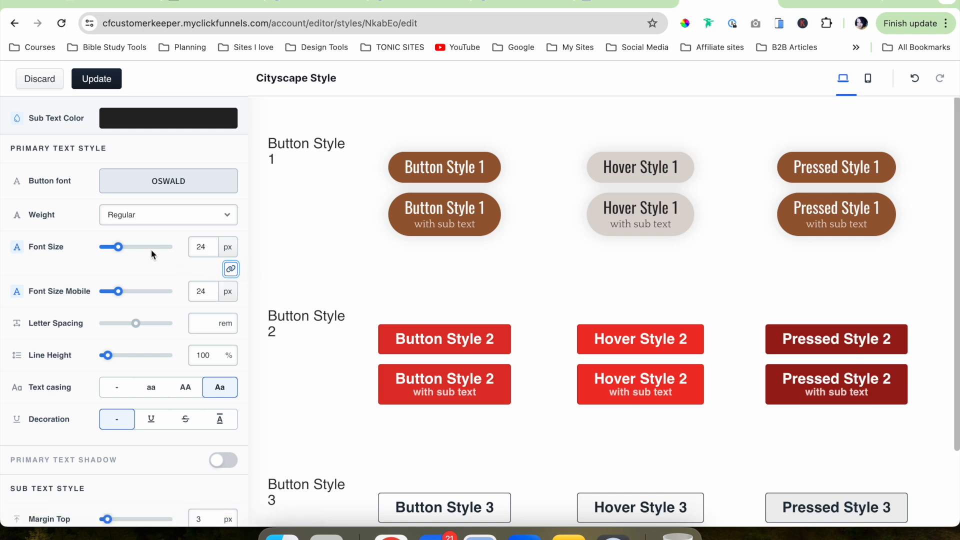
left_click_drag(122, 250, 175, 253)
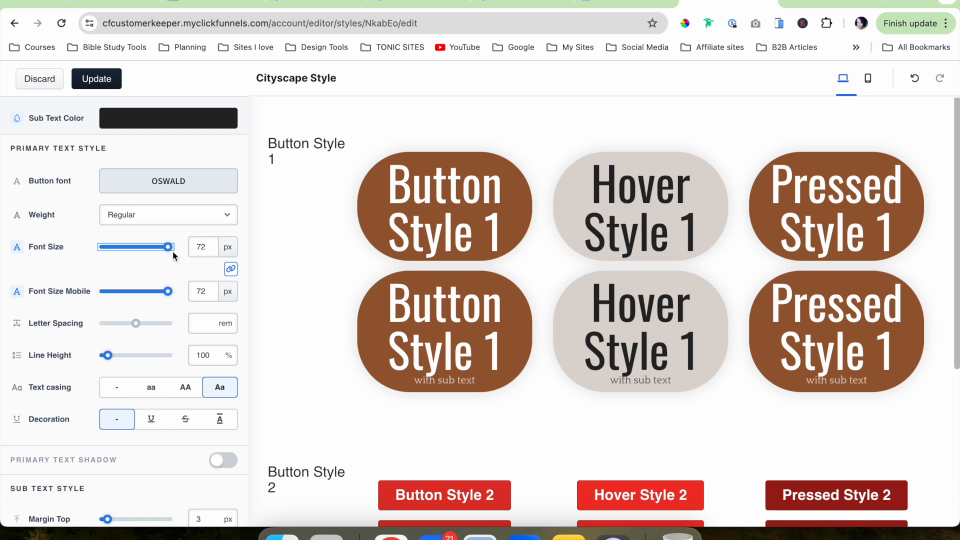
left_click_drag(168, 247, 120, 248)
left_click(235, 271)
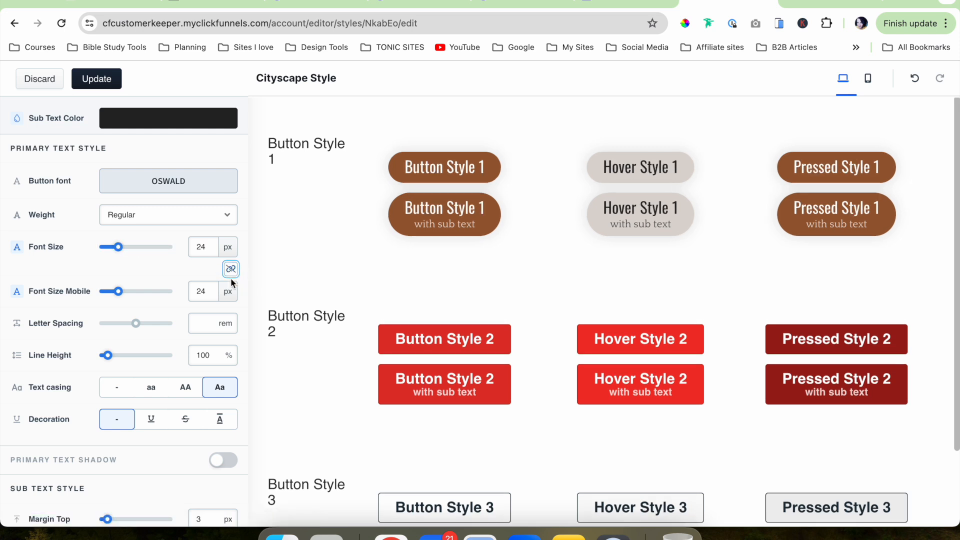
Set the mobile font size of Style 1's primary text to 20 px and return to the desktop preview
left_click_drag(122, 292, 117, 295)
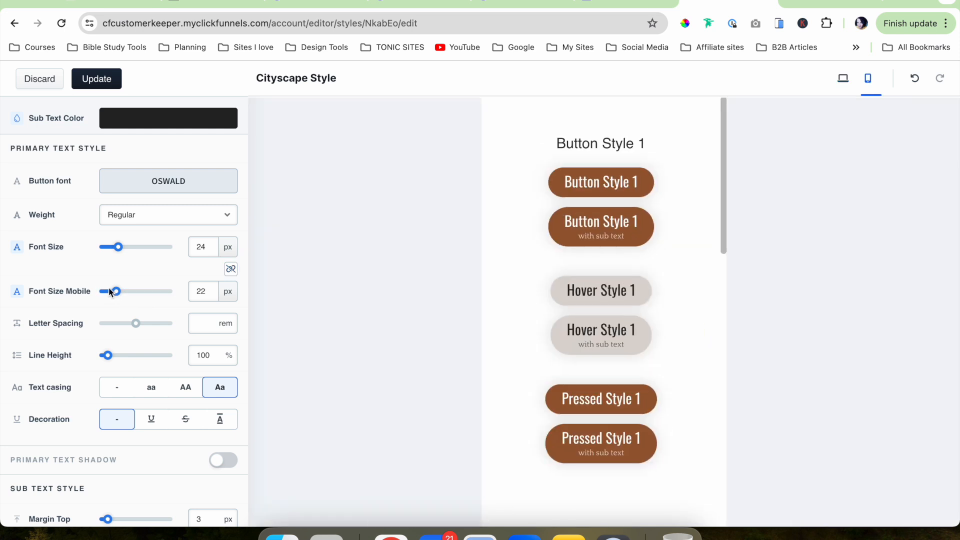
left_click_drag(119, 297, 116, 297)
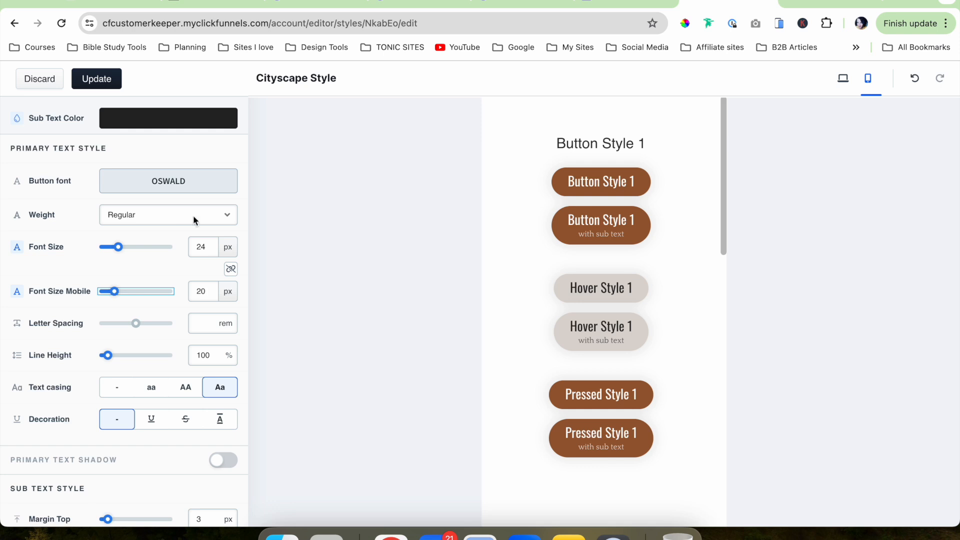
left_click(843, 78)
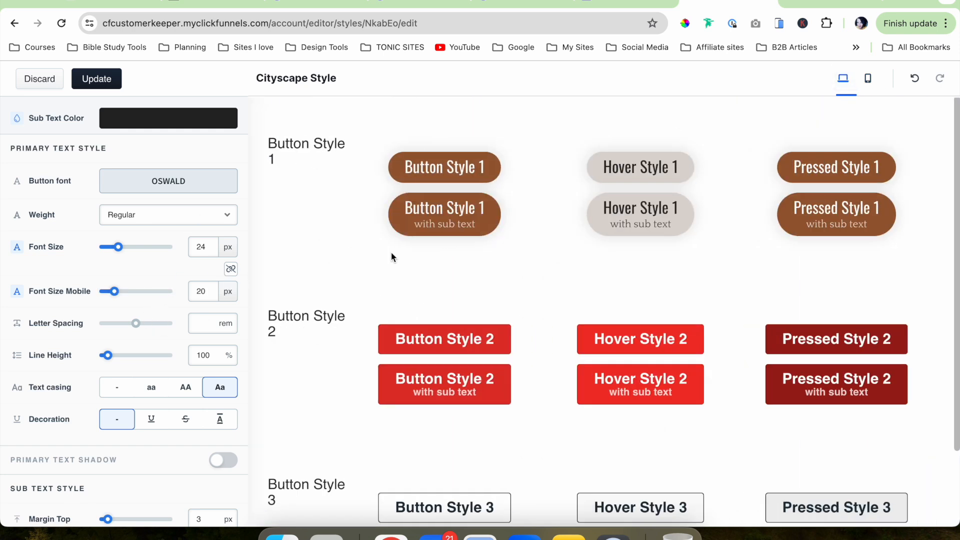
Try uppercase and capitalized casing on Style 1's primary text, and set the text casing to none (-)
scroll(133, 314, "down", 3)
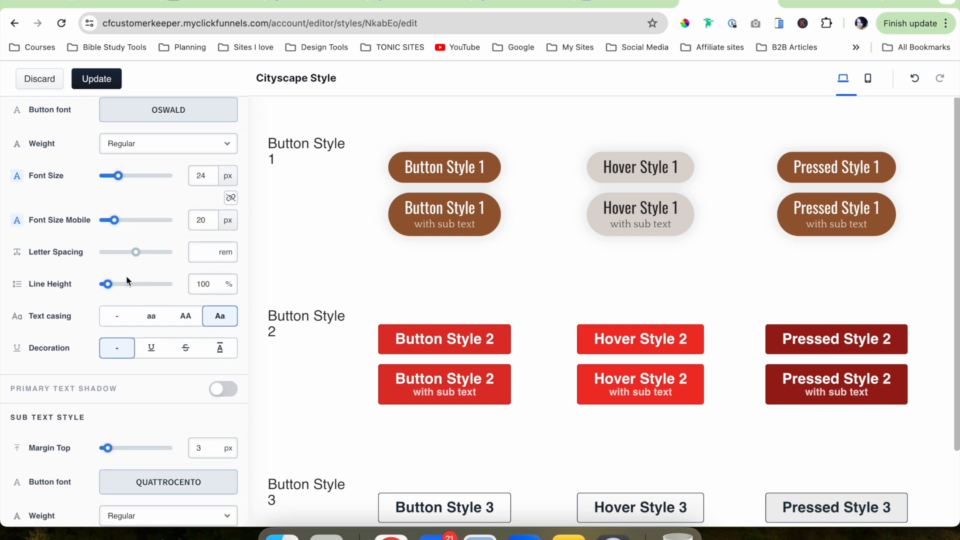
scroll(126, 281, "down", 2)
scroll(168, 247, "down", 2)
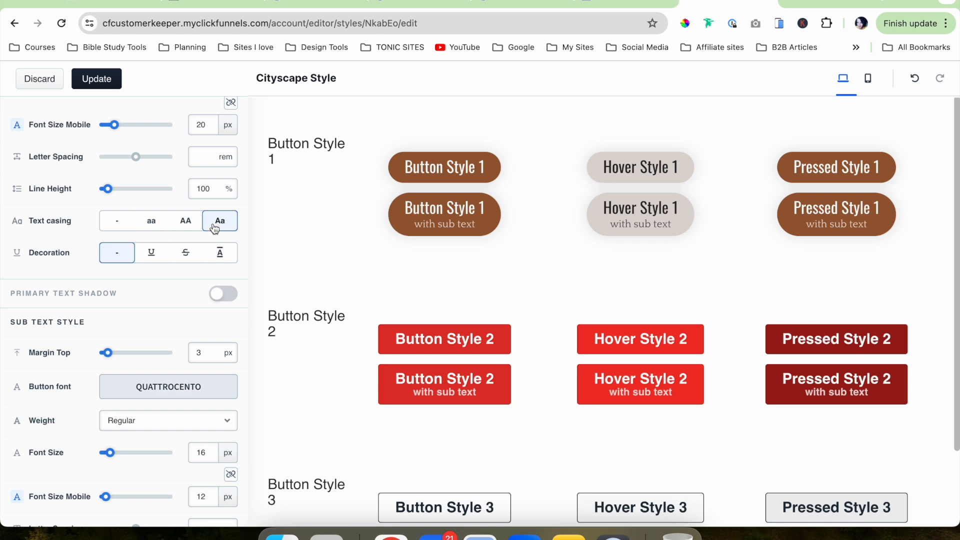
left_click(186, 222)
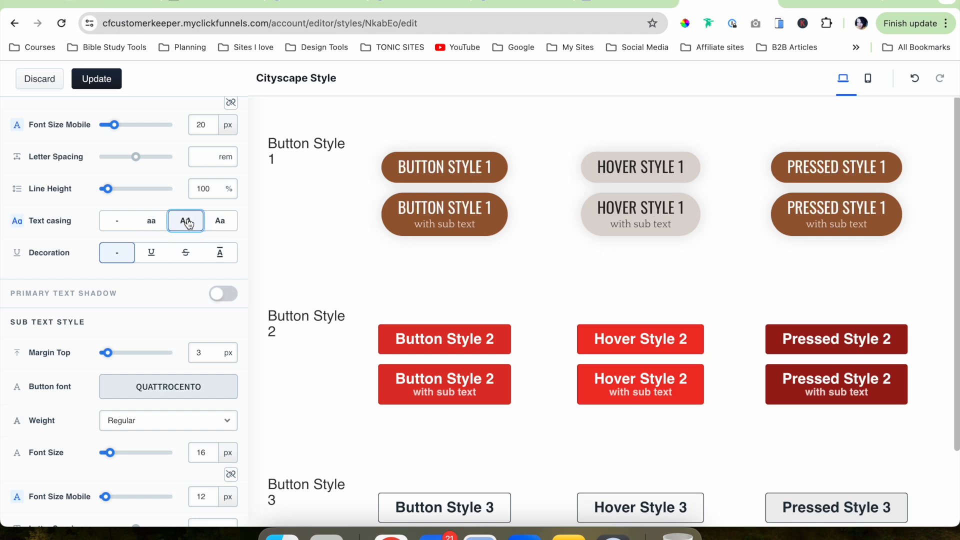
left_click(221, 221)
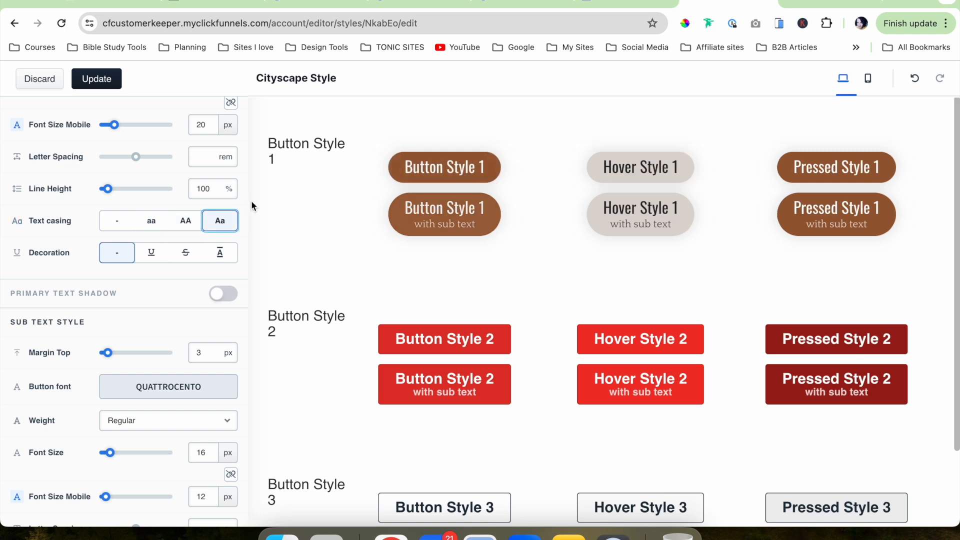
left_click(110, 223)
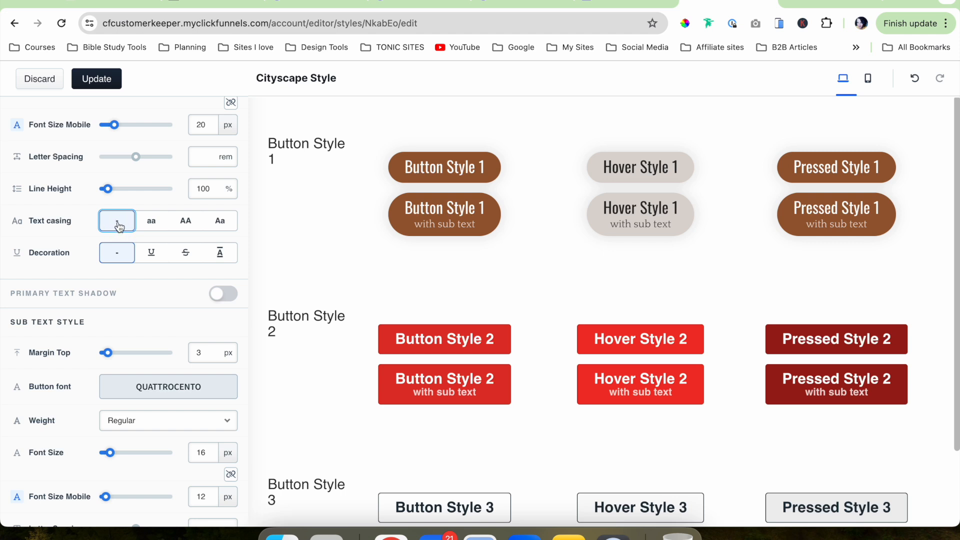
left_click(215, 230)
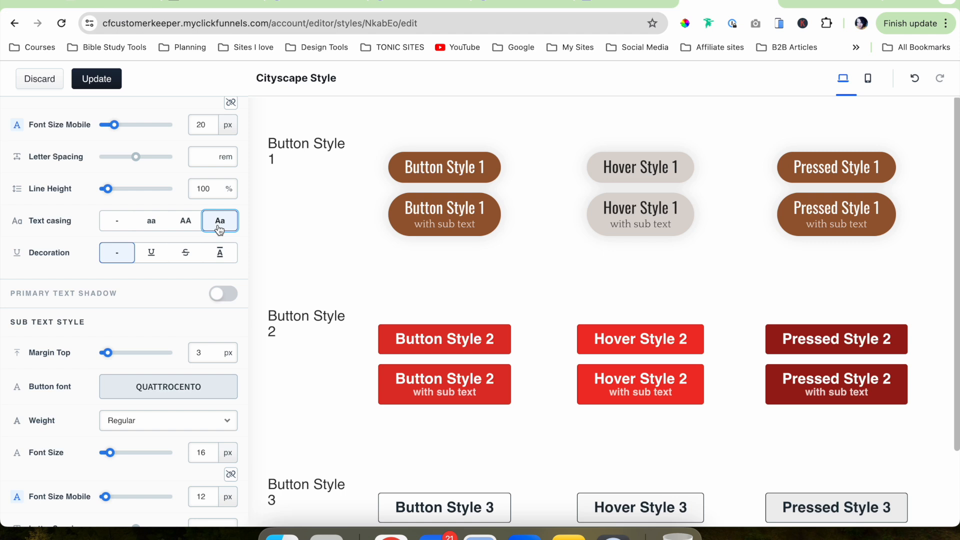
left_click(121, 227)
Try adjusting the top margin of Style 1's sub text, leaving it at 3 px
scroll(165, 320, "down", 2)
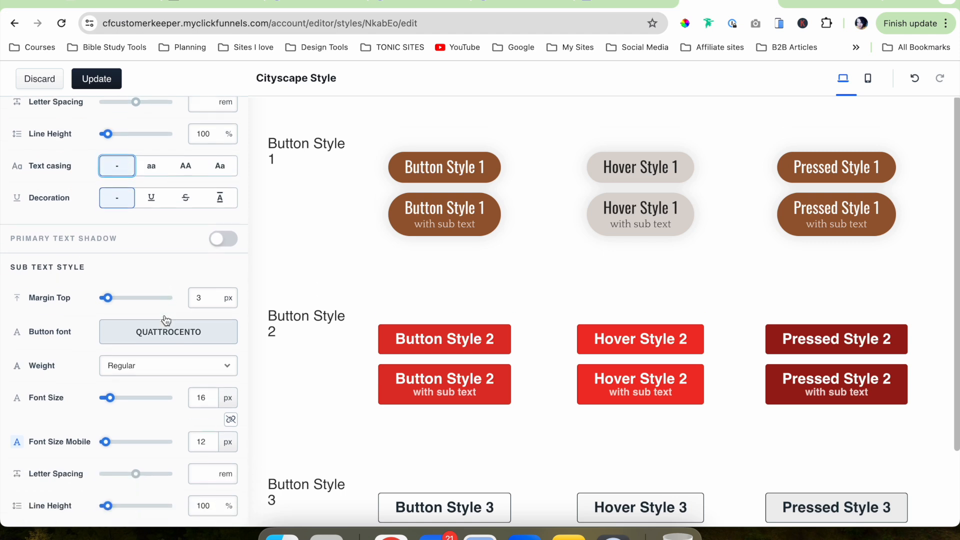
scroll(82, 355, "down", 1)
scroll(52, 286, "down", 1)
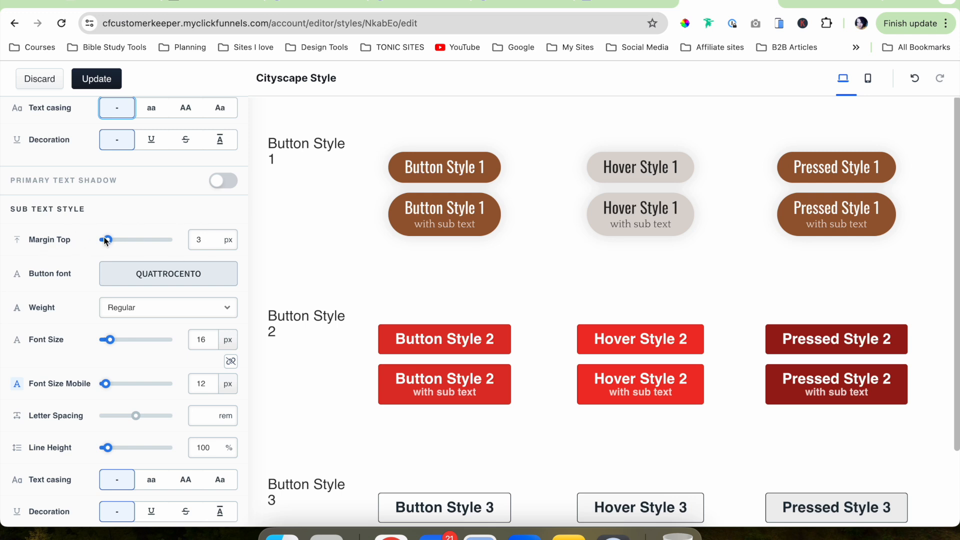
scroll(210, 243, "down", 1)
mouse_move(107, 224)
left_mouse_down()
mouse_move(118, 227)
mouse_move(109, 229)
left_mouse_up()
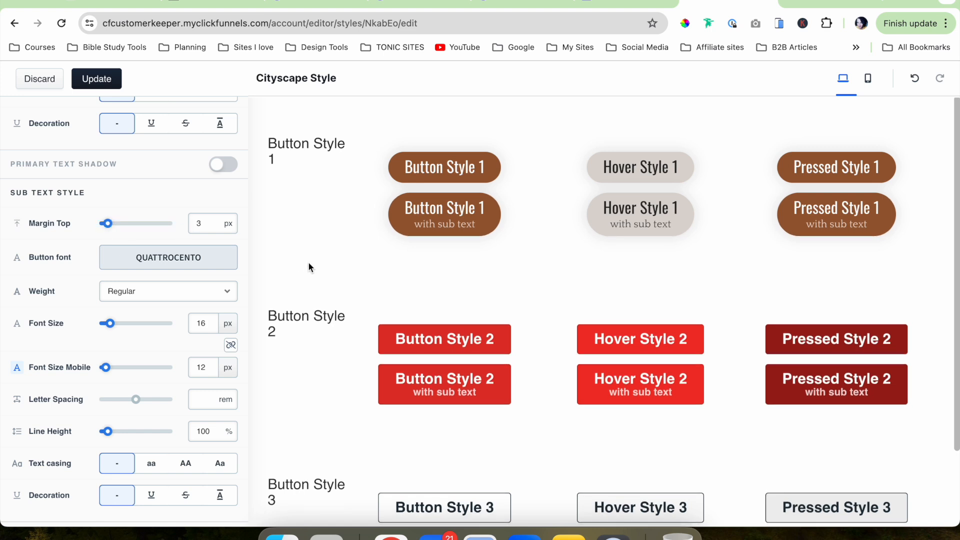
Set the desktop font size of Style 1's sub text to 14 px
scroll(411, 293, "down", 1)
scroll(522, 209, "up", 1)
scroll(142, 352, "down", 1)
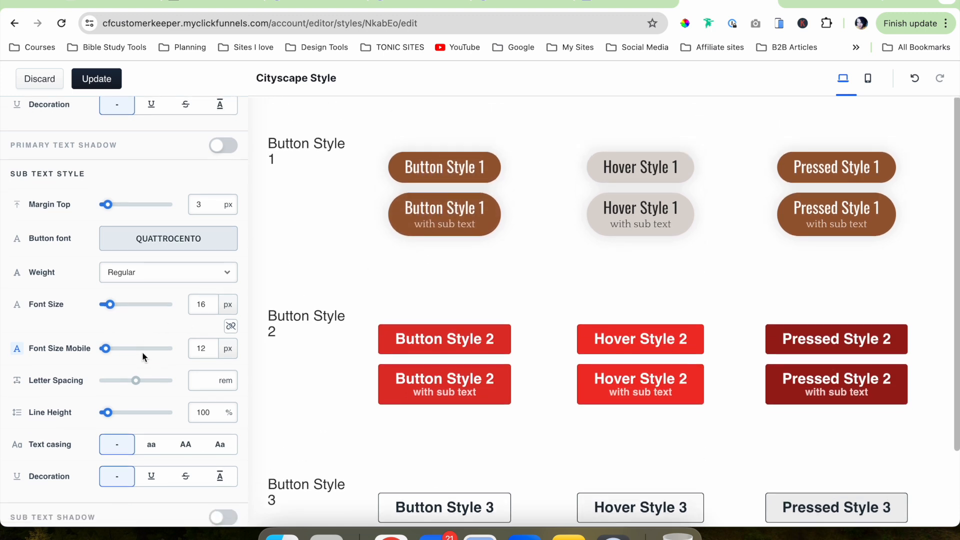
scroll(157, 350, "down", 3)
scroll(124, 257, "up", 1)
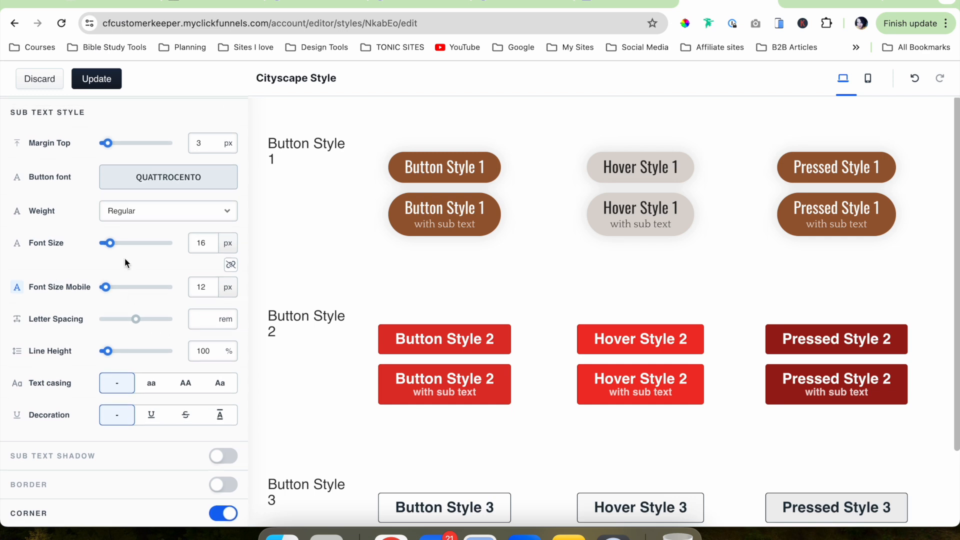
left_click(110, 244)
left_click_drag(111, 245, 110, 246)
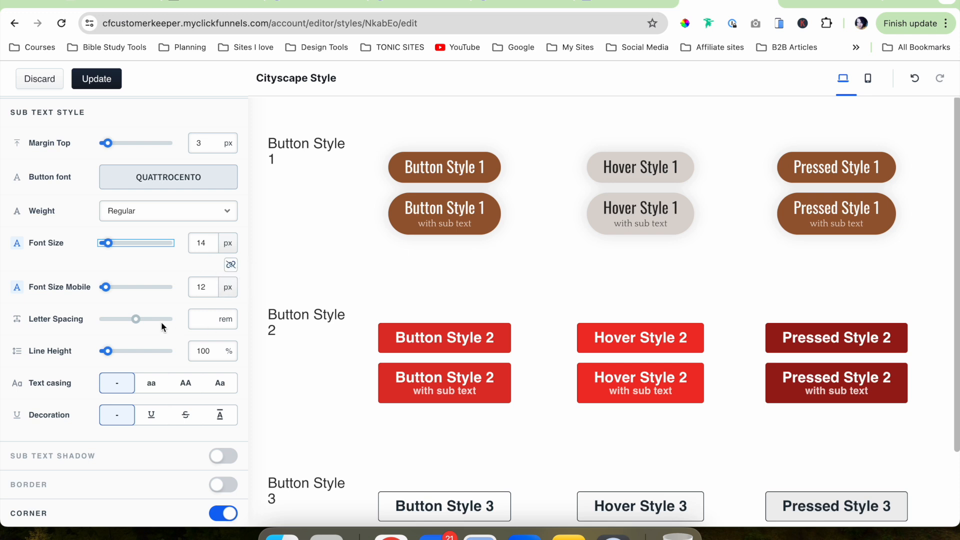
Try the sub text shadow on Button Style 1, leaving it turned off
scroll(161, 322, "down", 2)
scroll(139, 269, "down", 3)
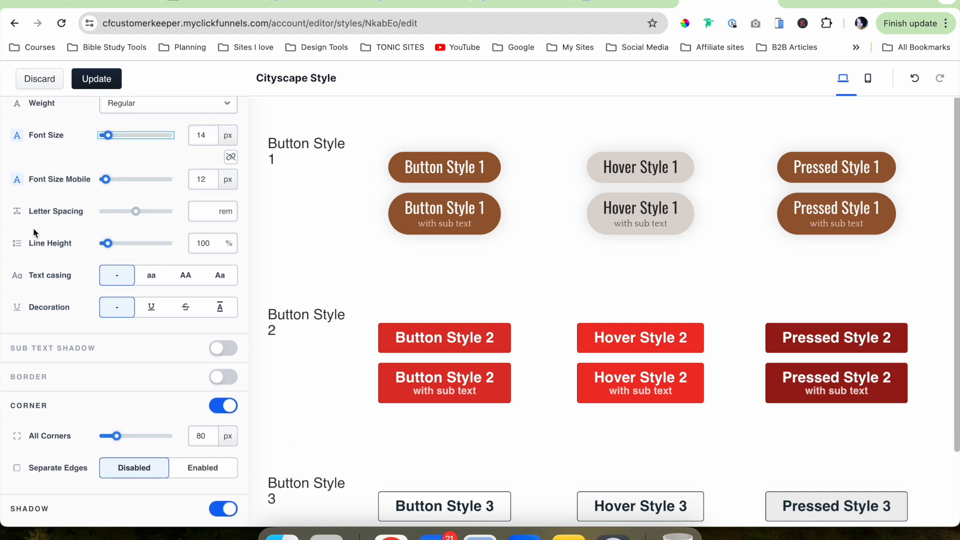
scroll(109, 326, "down", 4)
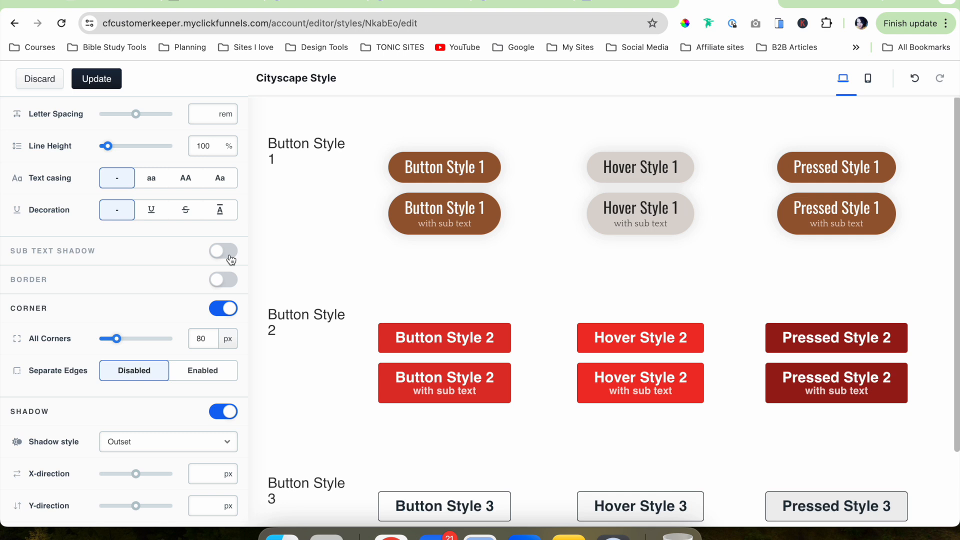
left_click(230, 256)
left_click(221, 256)
scroll(172, 294, "down", 1)
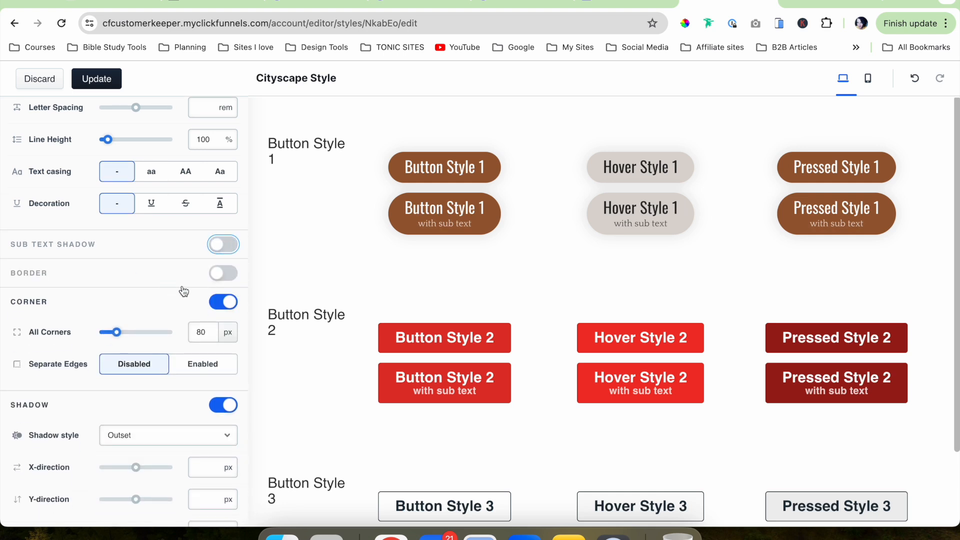
Turn on Style 1's border and set its colour to the dark navy theme colour
left_click(223, 273)
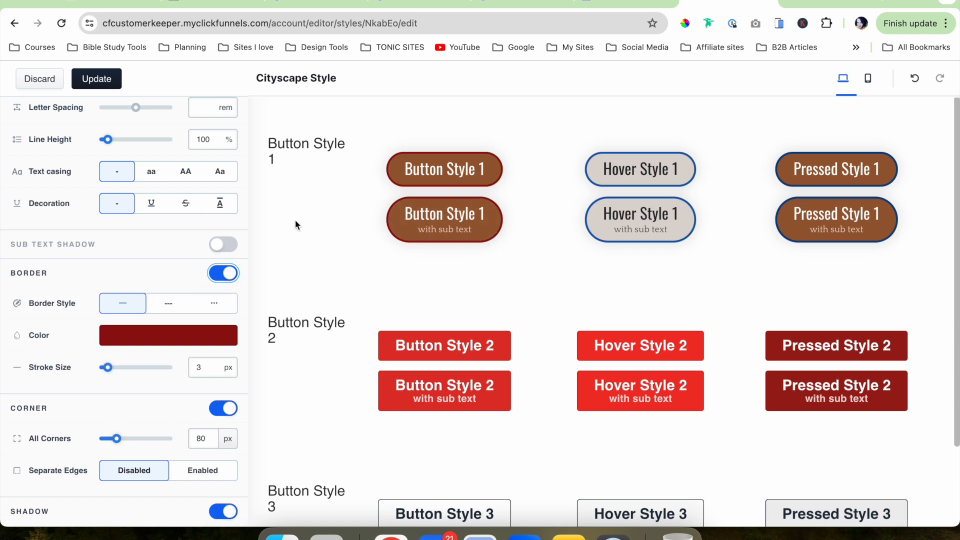
left_click(164, 336)
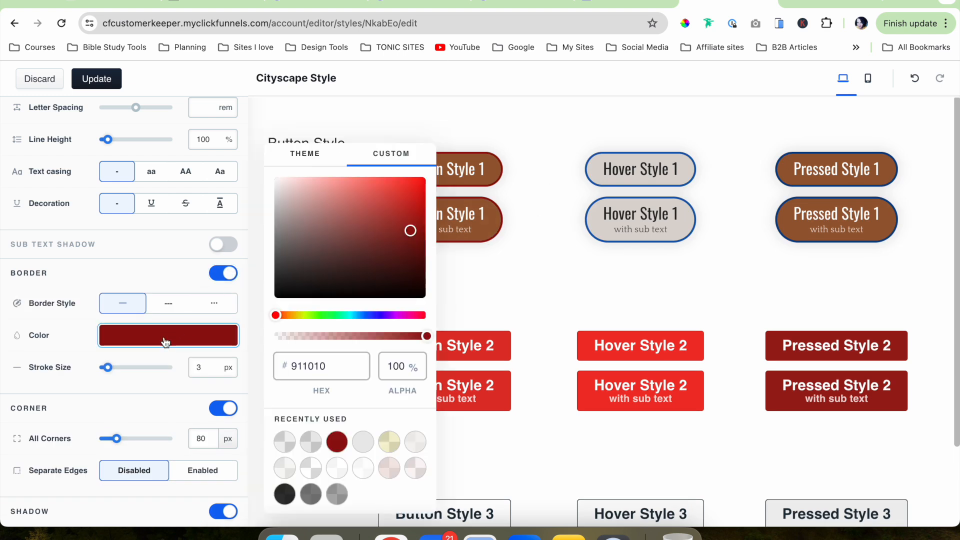
left_click(300, 159)
left_click(370, 189)
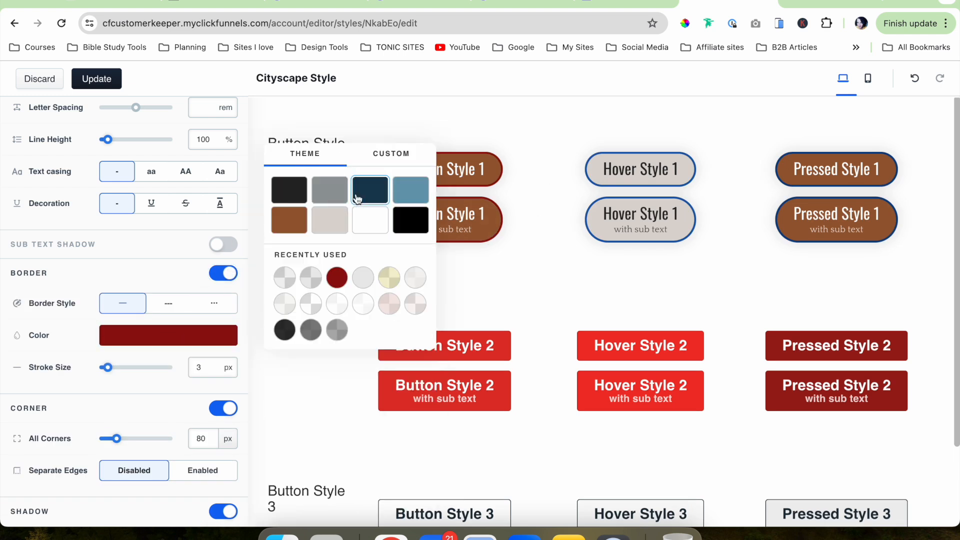
left_click(523, 280)
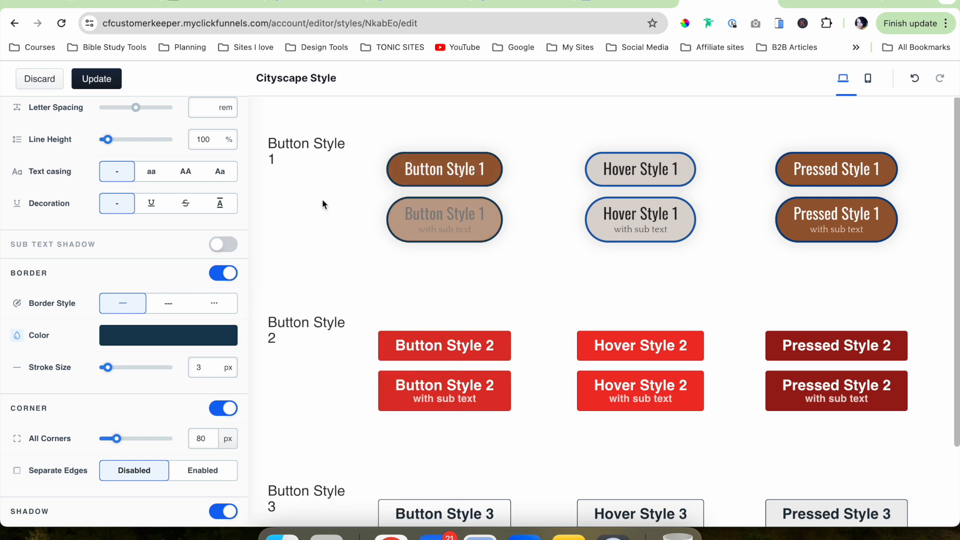
Set Style 1's border colour to the light beige theme colour
left_click(184, 341)
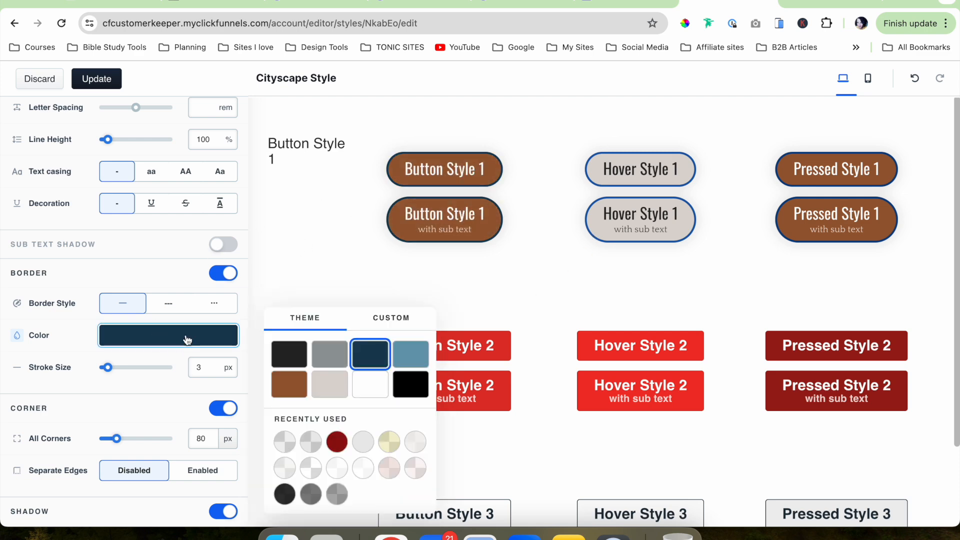
left_click(330, 381)
left_click(326, 277)
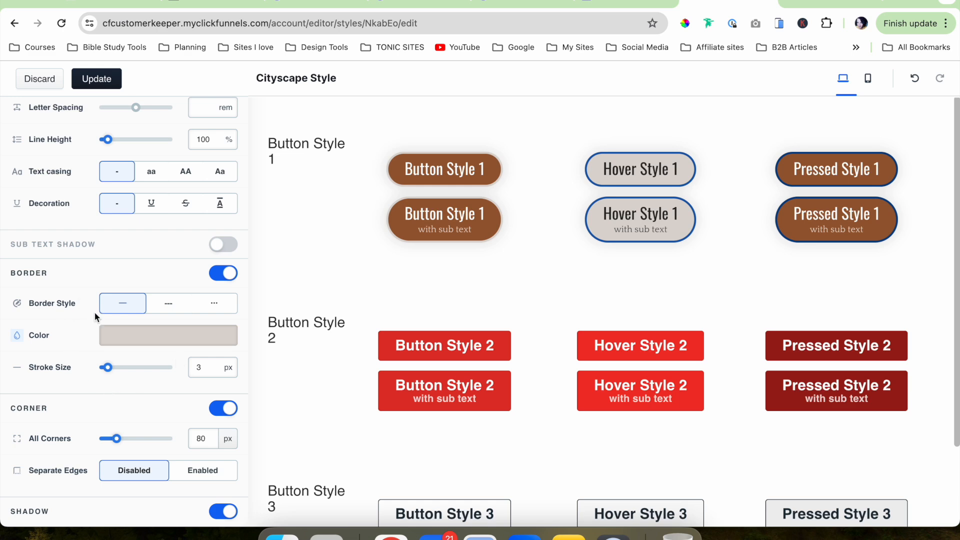
Compare navy and light beige border colours on Style 1's Default state, and turn the border off
scroll(95, 312, "up", 15)
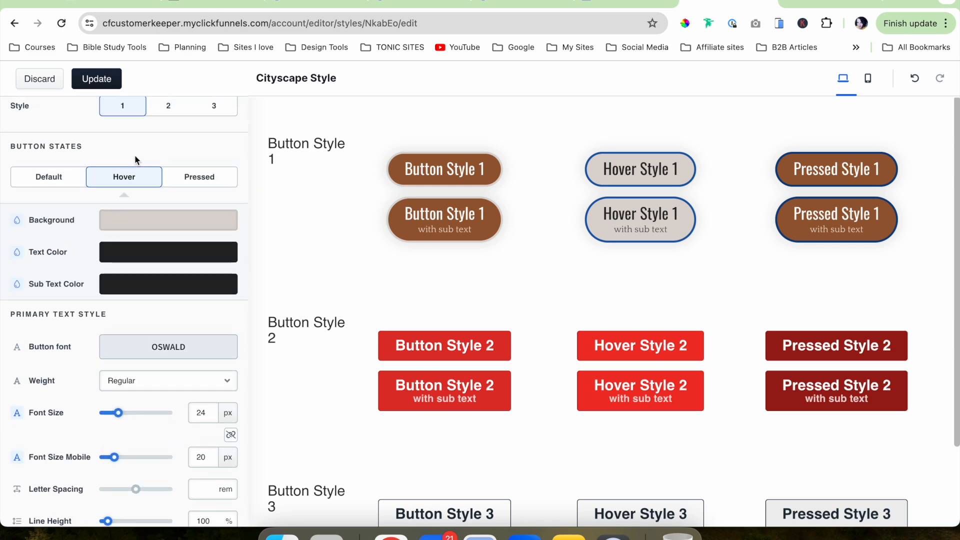
left_click(50, 179)
scroll(120, 286, "down", 3)
scroll(120, 284, "down", 6)
left_click(133, 321)
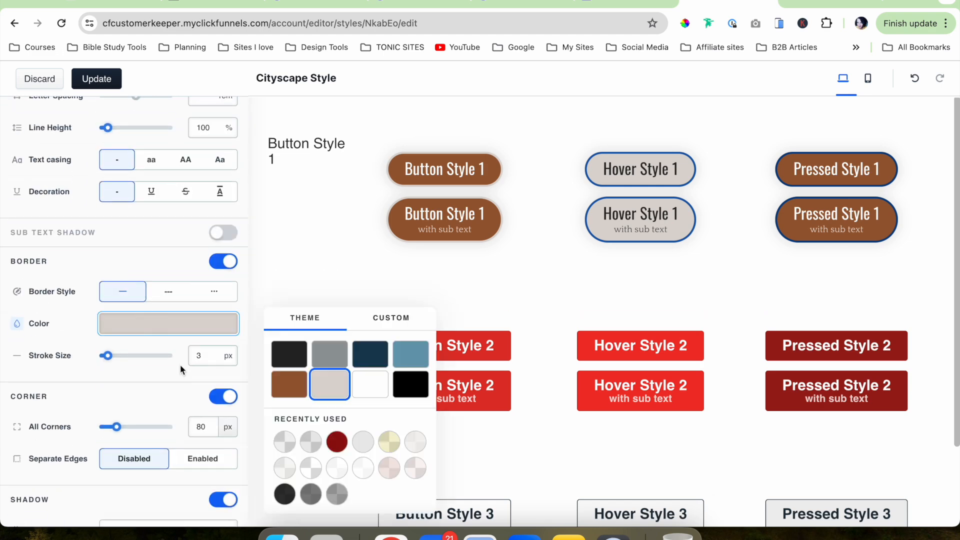
left_click(371, 353)
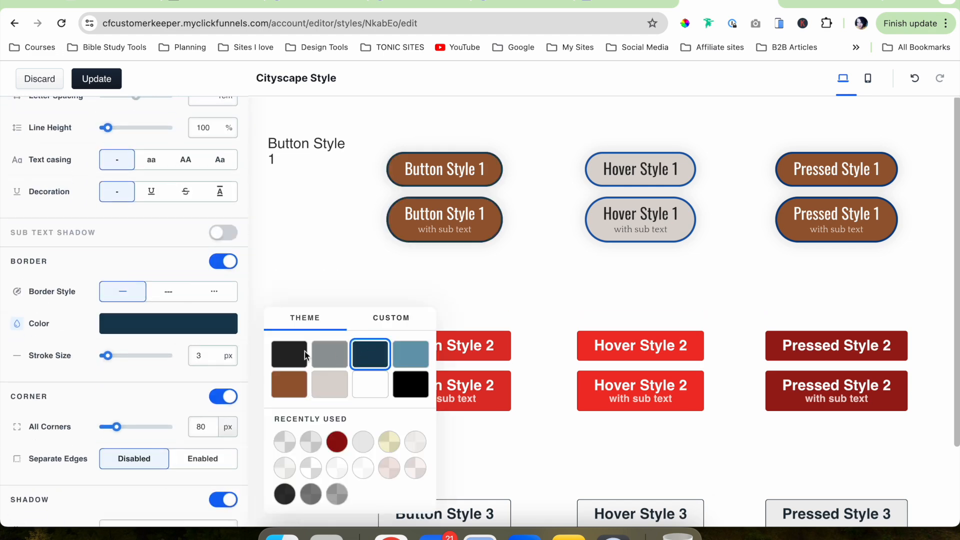
left_click(330, 384)
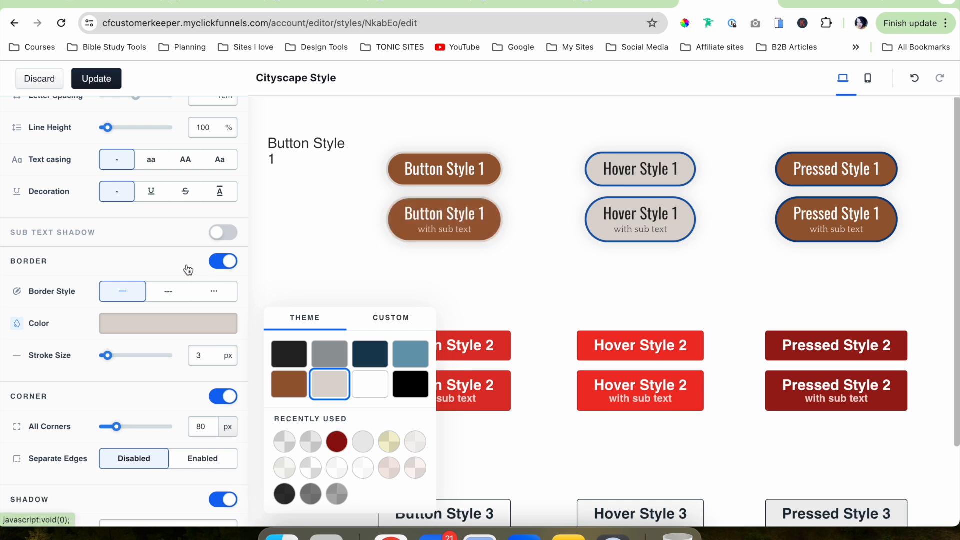
left_click(169, 264)
left_click(223, 261)
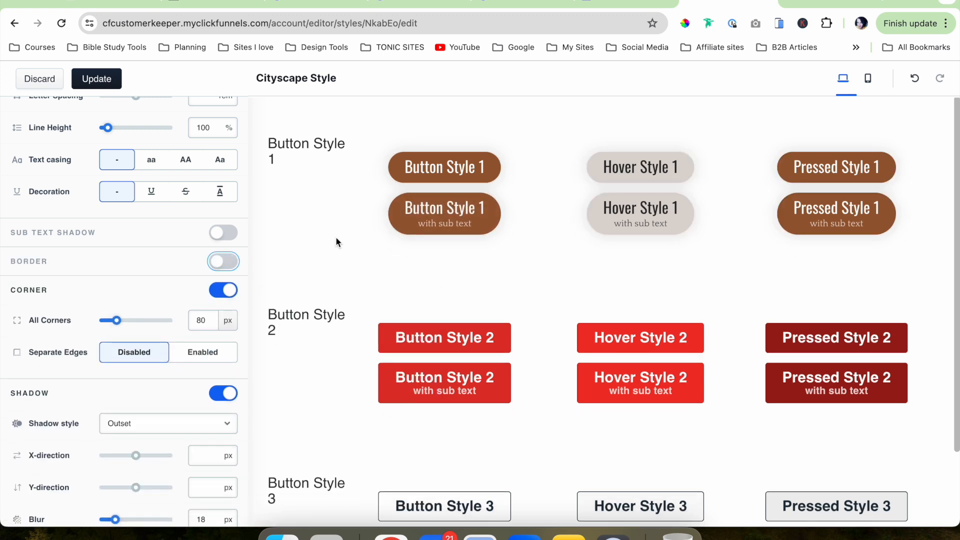
Try a radius of 400 px on all corners of Style 1
scroll(356, 280, "down", 2)
scroll(62, 283, "down", 1)
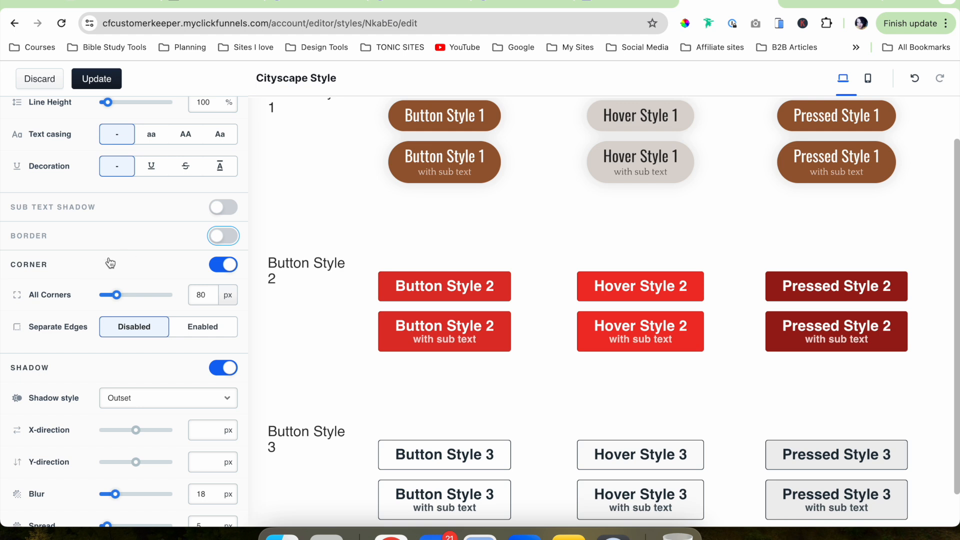
scroll(111, 276, "down", 1)
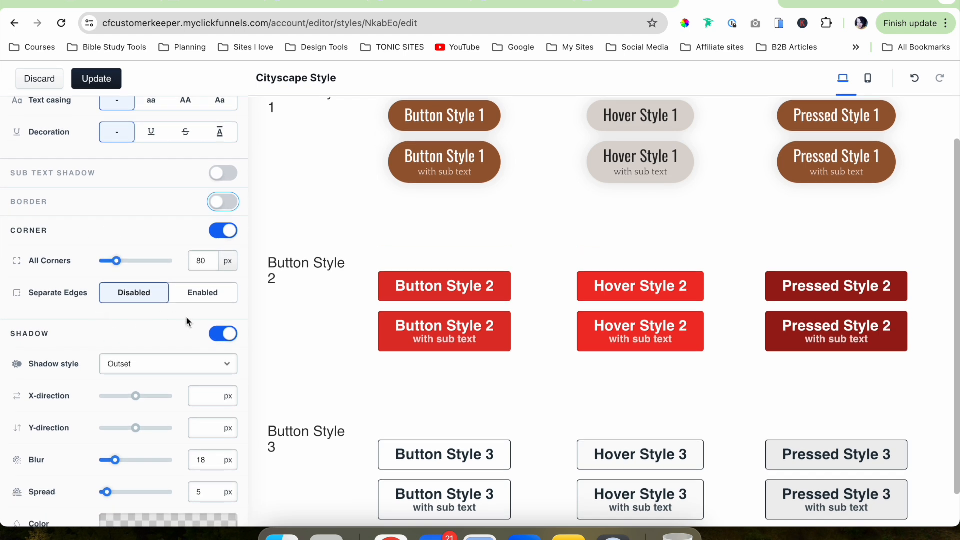
scroll(438, 224, "up", 1)
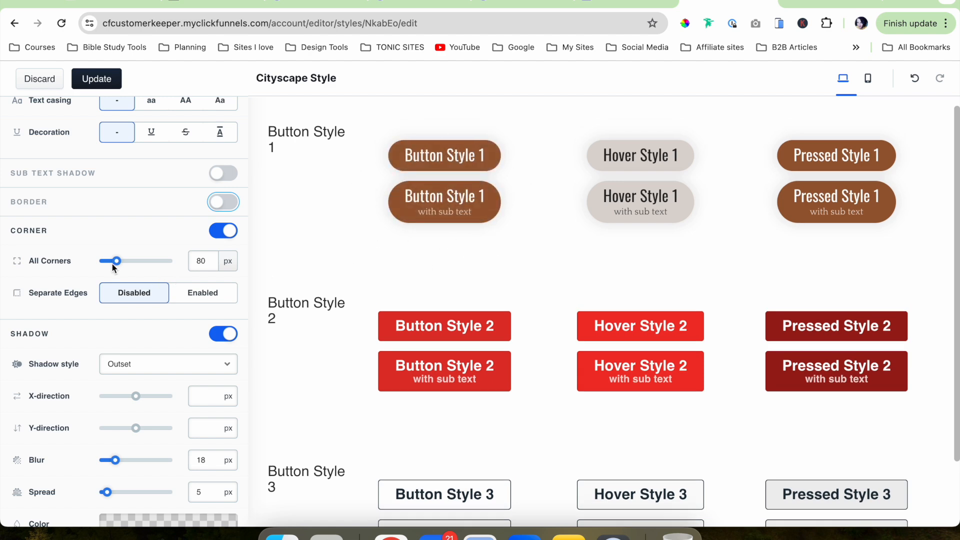
left_click_drag(112, 263, 170, 261)
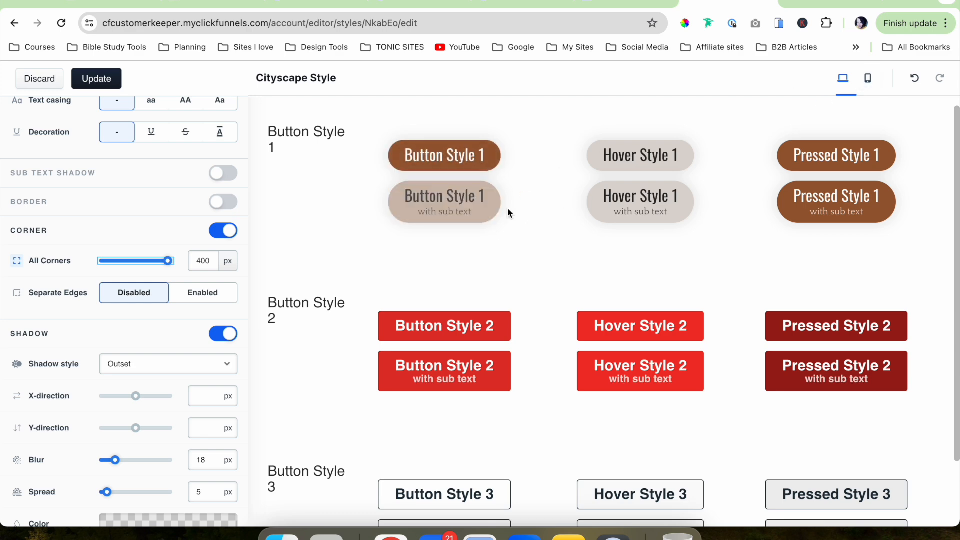
Compare the rounded Style 1 buttons in the mobile and desktop previews
left_click(868, 78)
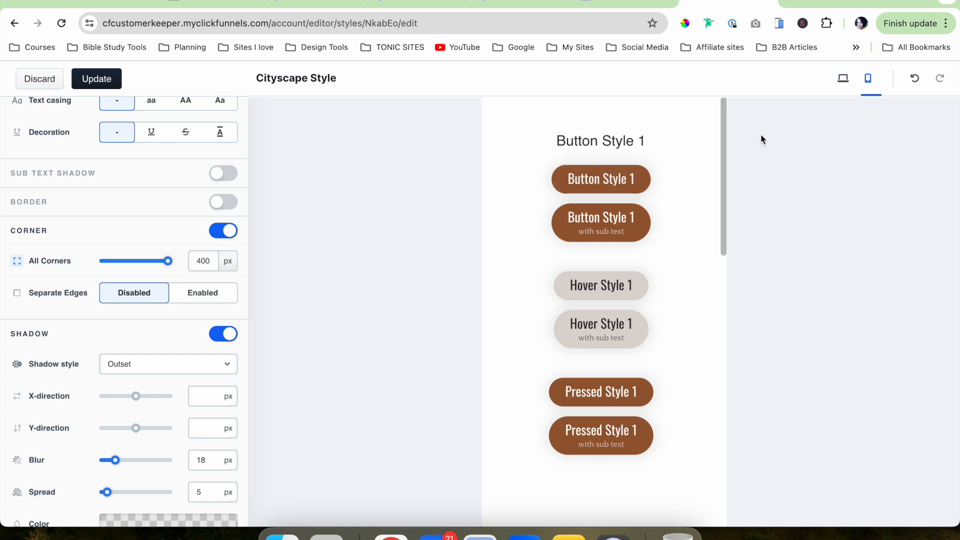
left_click(843, 78)
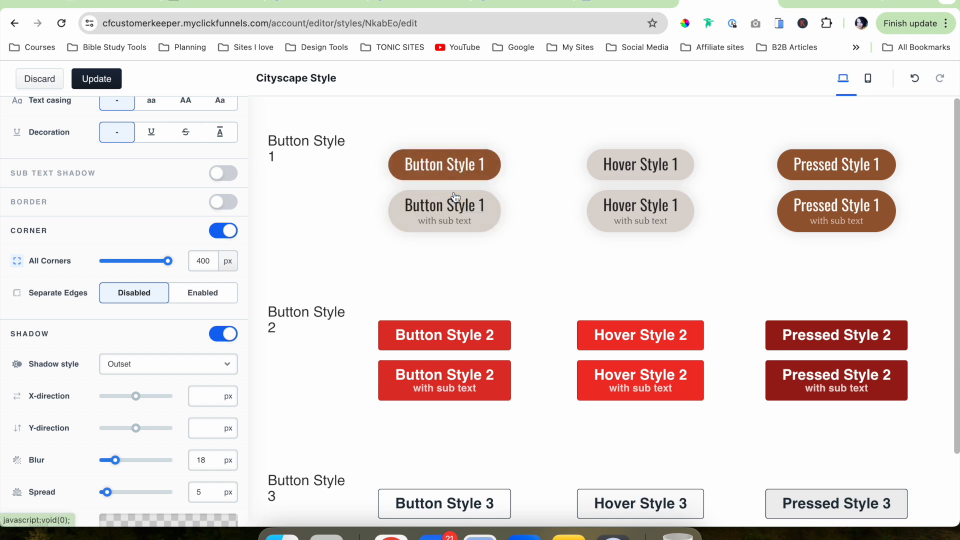
left_click(868, 78)
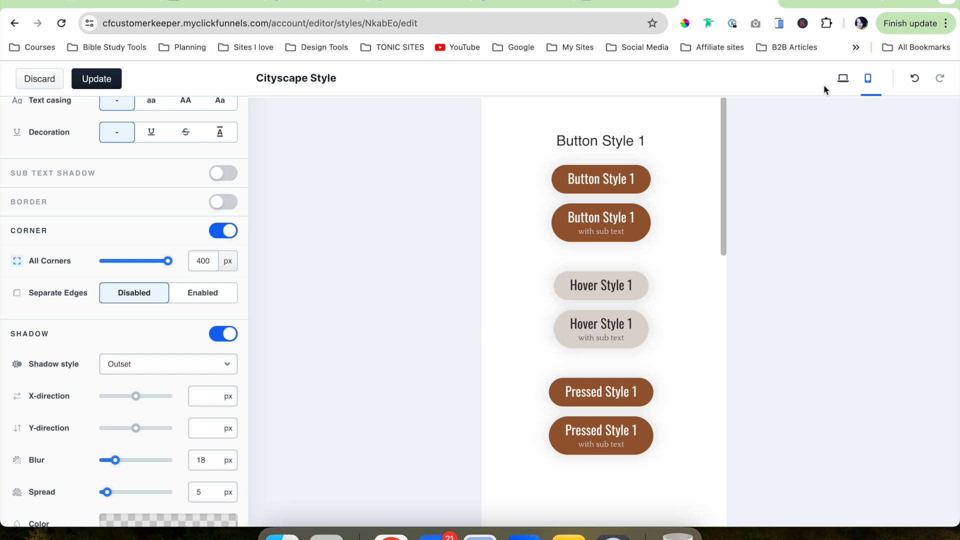
left_click(844, 79)
Set the radius of all corners of Style 1 back to 80 px
scroll(447, 247, "down", 1)
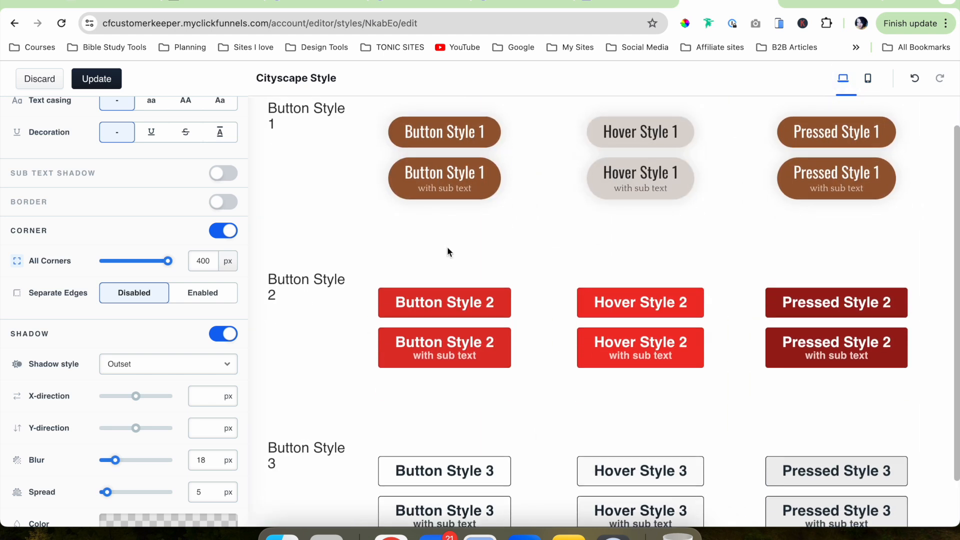
scroll(447, 247, "down", 1)
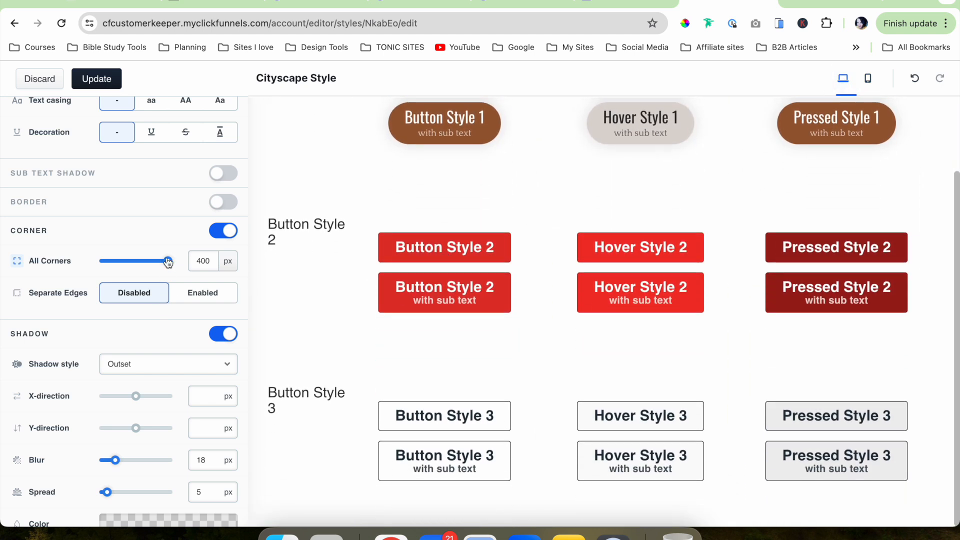
left_click_drag(168, 260, 117, 264)
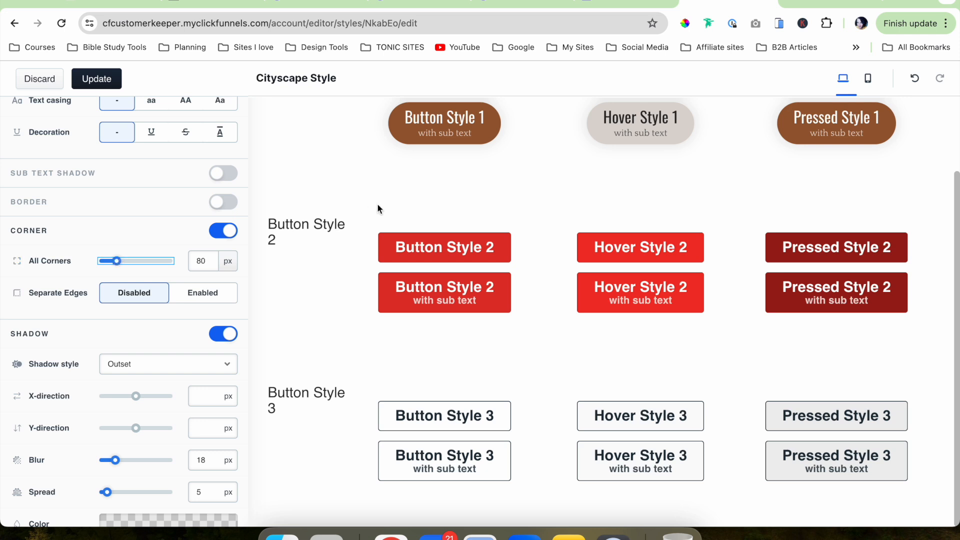
scroll(474, 196, "up", 3)
scroll(476, 200, "up", 1)
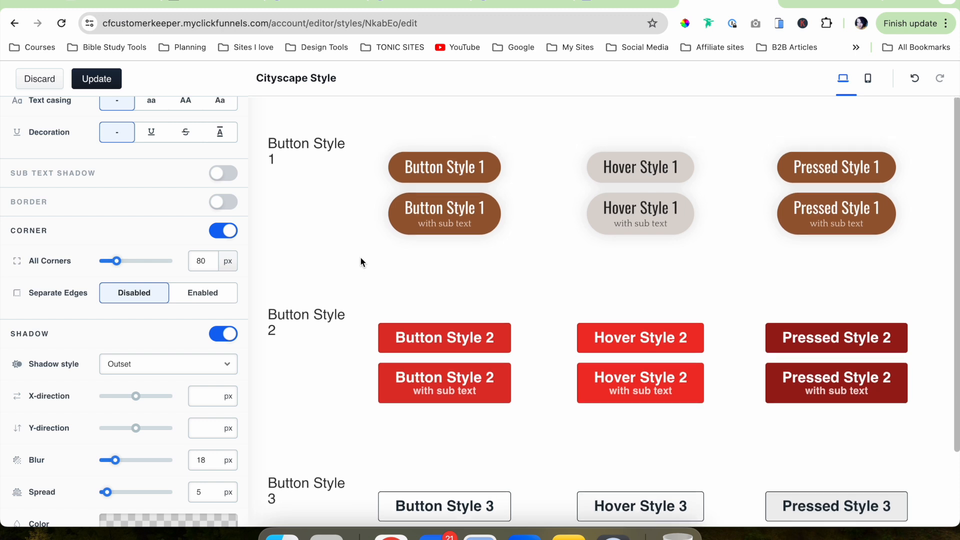
Enable separate edges for Style 1's corners, and try removing the bottom-right rounding before setting it to 80 px
left_click(198, 295)
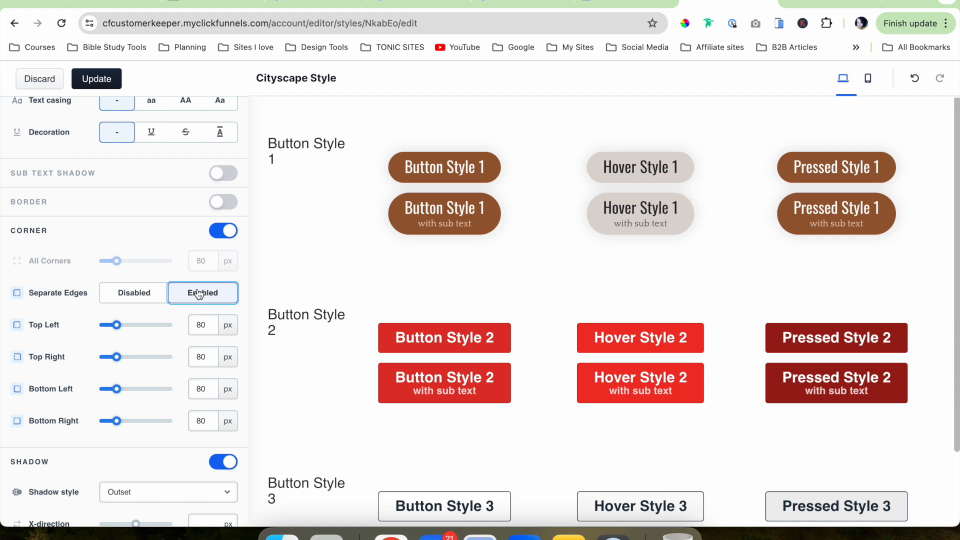
scroll(130, 315, "down", 1)
left_click_drag(119, 410, 77, 406)
left_click(563, 264)
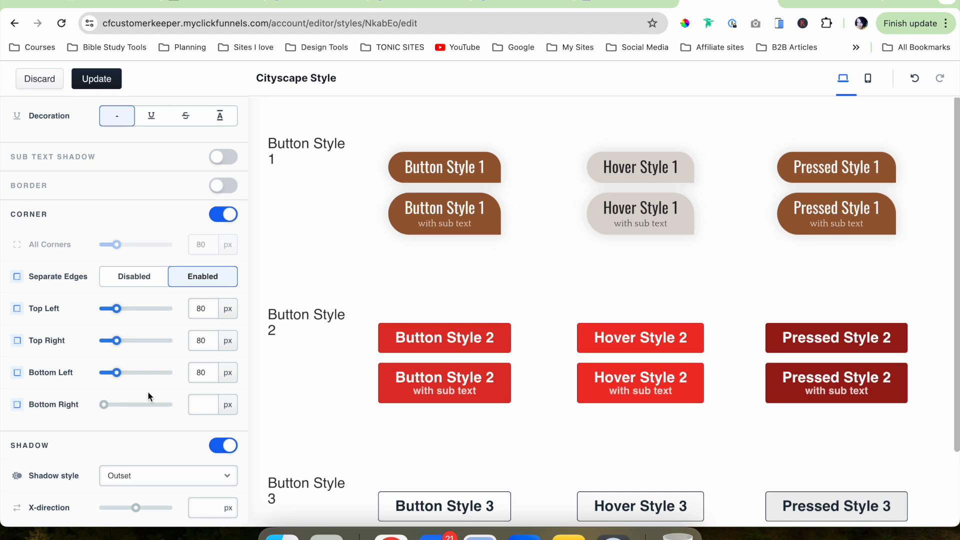
left_click_drag(104, 404, 118, 408)
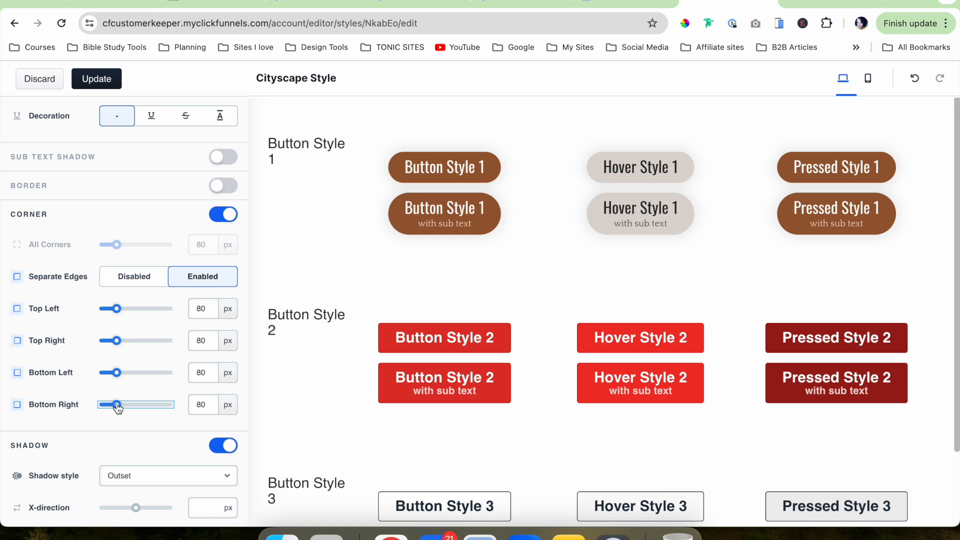
Examine Style 1's shadow settings, including the shadow colour and its alpha, against the button preview
scroll(338, 396, "down", 3)
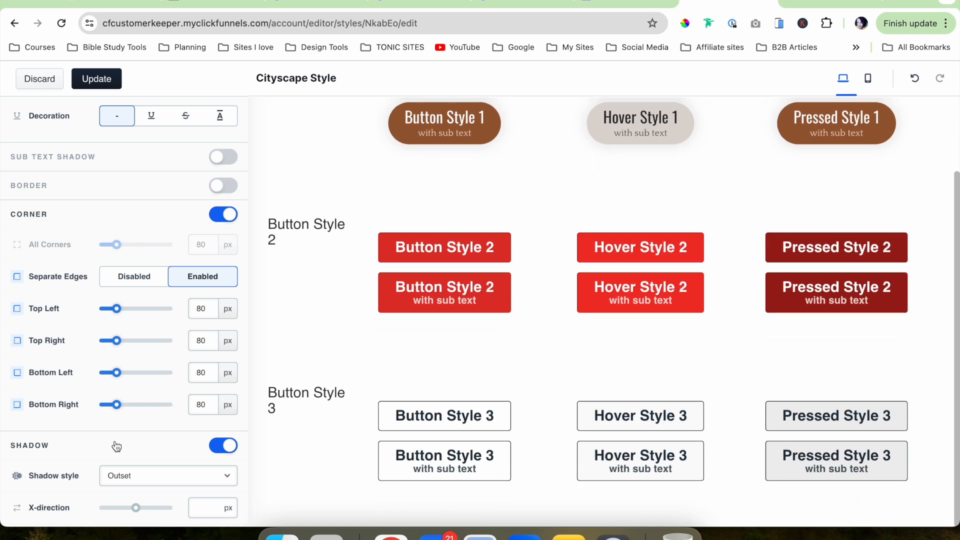
scroll(115, 444, "down", 3)
scroll(120, 425, "down", 2)
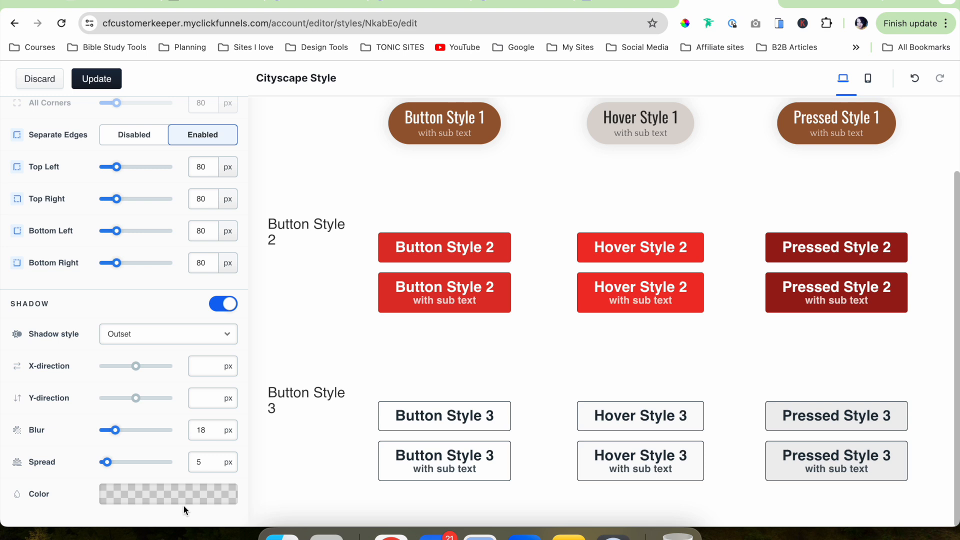
scroll(425, 292, "up", 1)
scroll(424, 292, "up", 2)
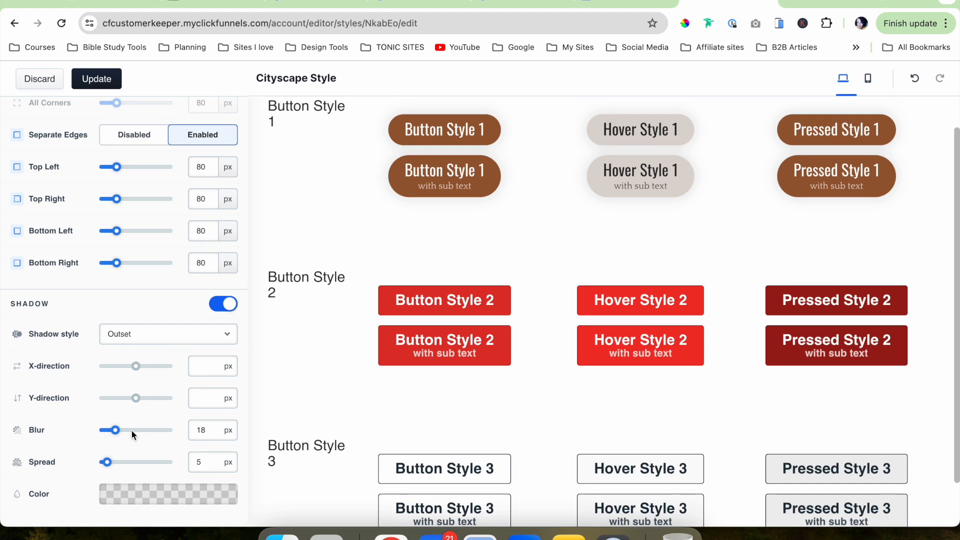
left_click(150, 494)
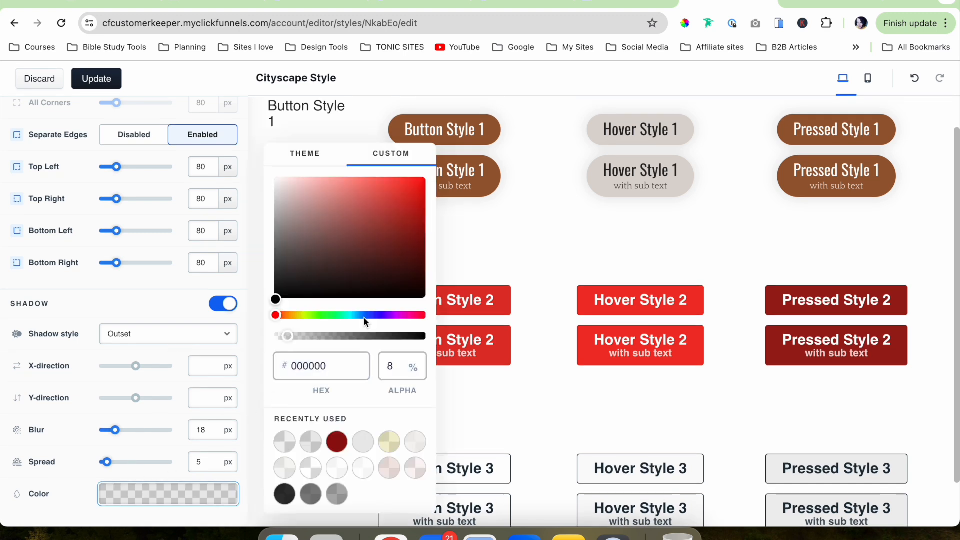
left_click(494, 245)
scroll(563, 223, "up", 1)
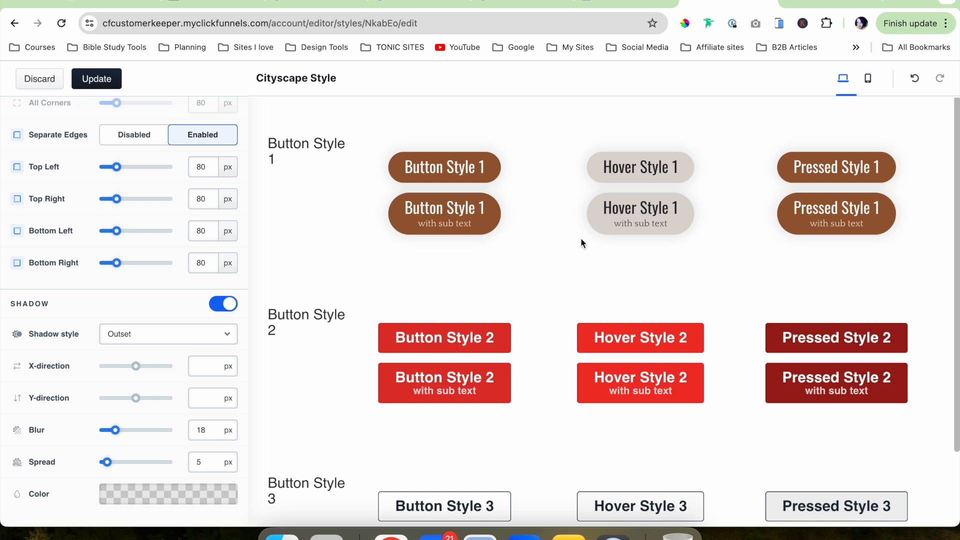
Save the button style changes, return to the style guide and open its corner settings
left_click(96, 82)
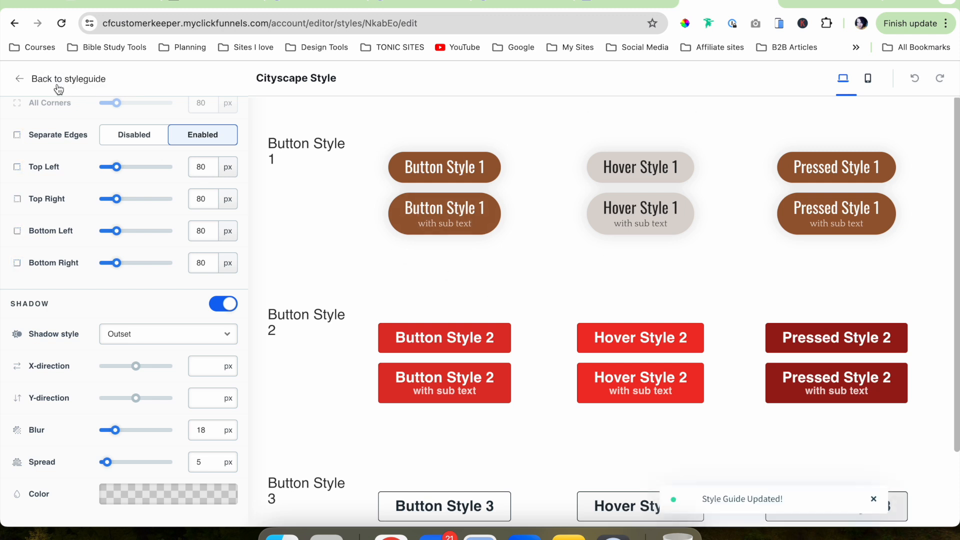
left_click(55, 81)
left_click(89, 310)
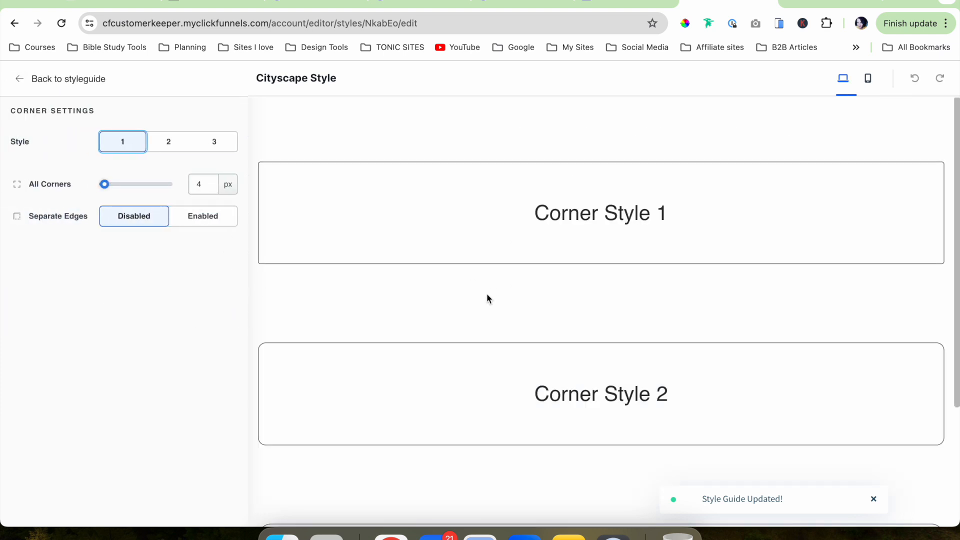
Look over the corner style previews, then leave the Cityscape Style guide and return to the workspace's styles list
scroll(487, 295, "down", 5)
scroll(399, 202, "up", 4)
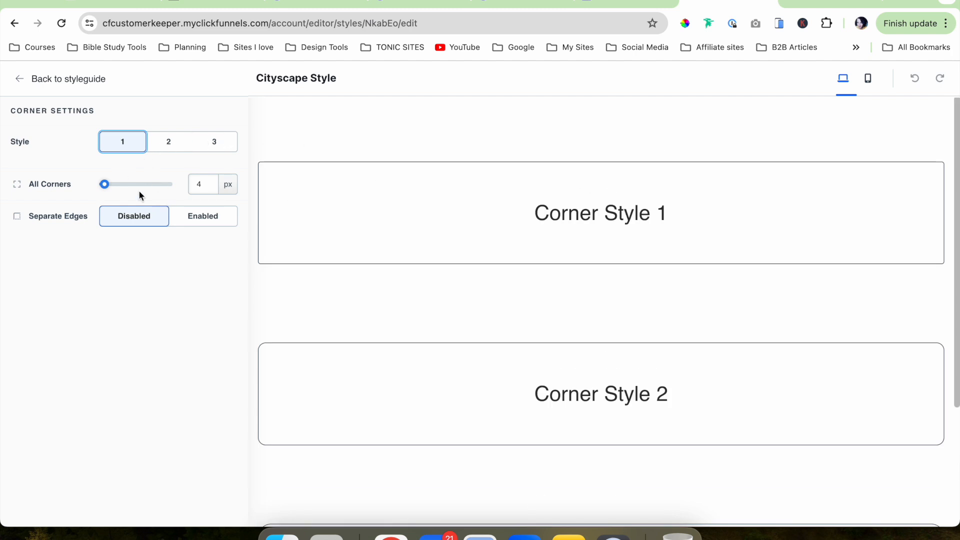
scroll(364, 339, "down", 3)
scroll(364, 339, "up", 3)
left_click(59, 80)
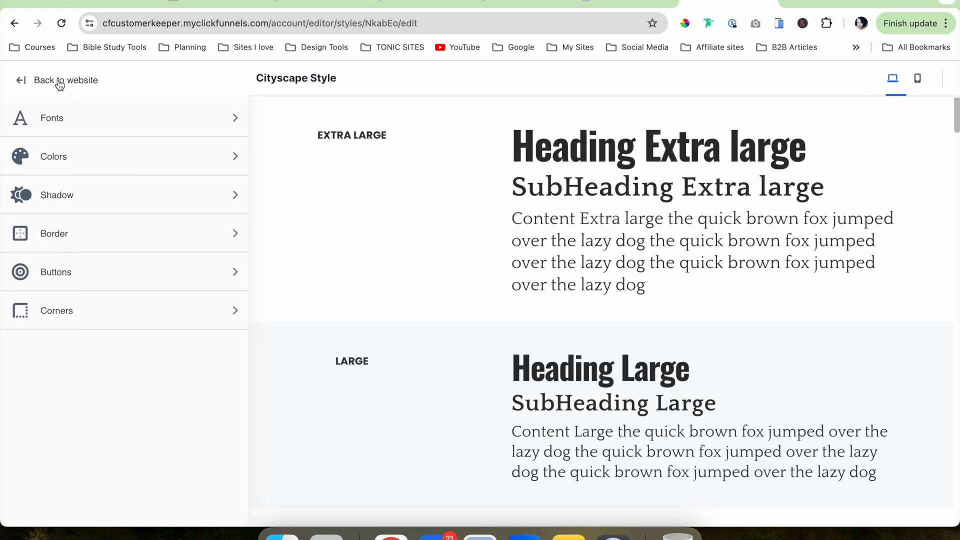
left_click(60, 81)
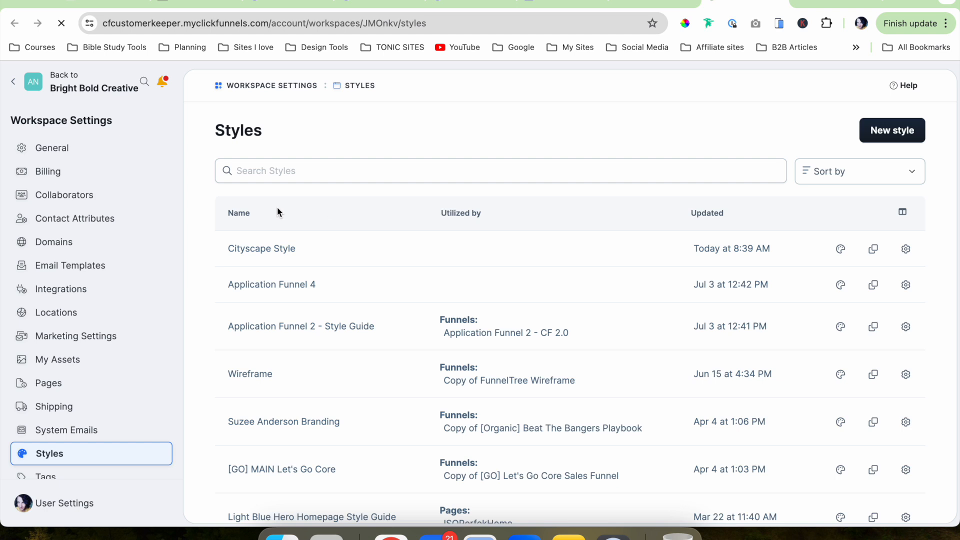
Leave the workspace settings and open the CityScape Template funnel from the funnels list
left_click(16, 83)
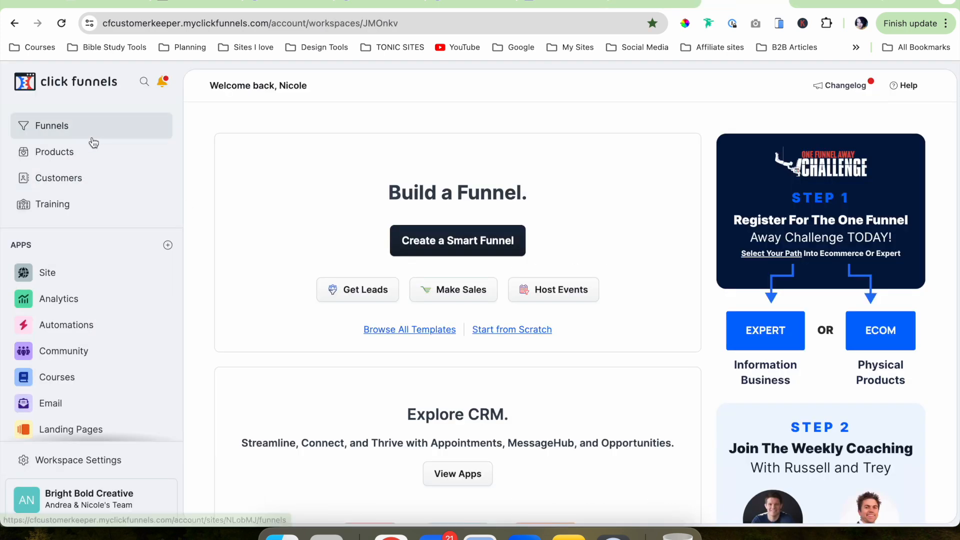
left_click(80, 131)
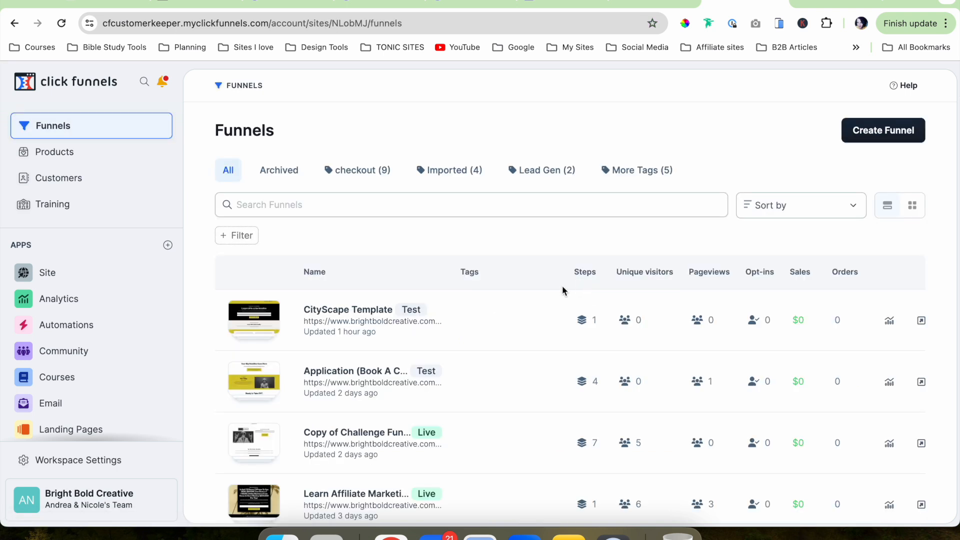
left_click(349, 315)
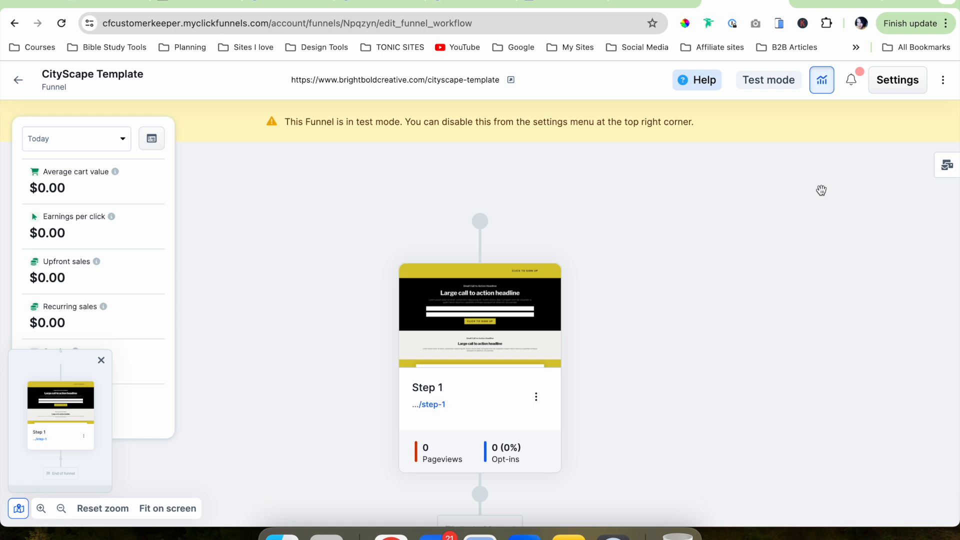
Set the CityScape Template funnel's style to Cityscape Style and update the funnel
left_click(906, 86)
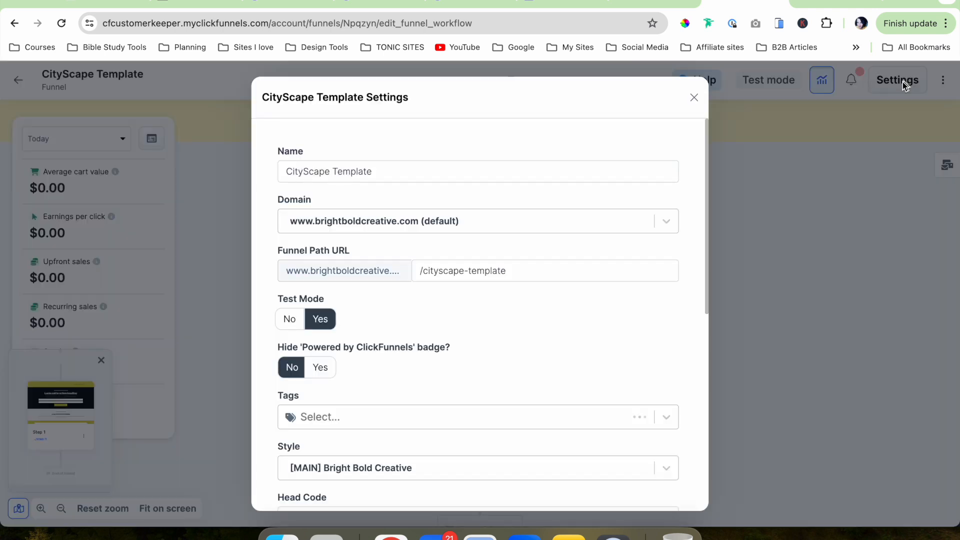
scroll(509, 353, "down", 3)
scroll(508, 355, "down", 1)
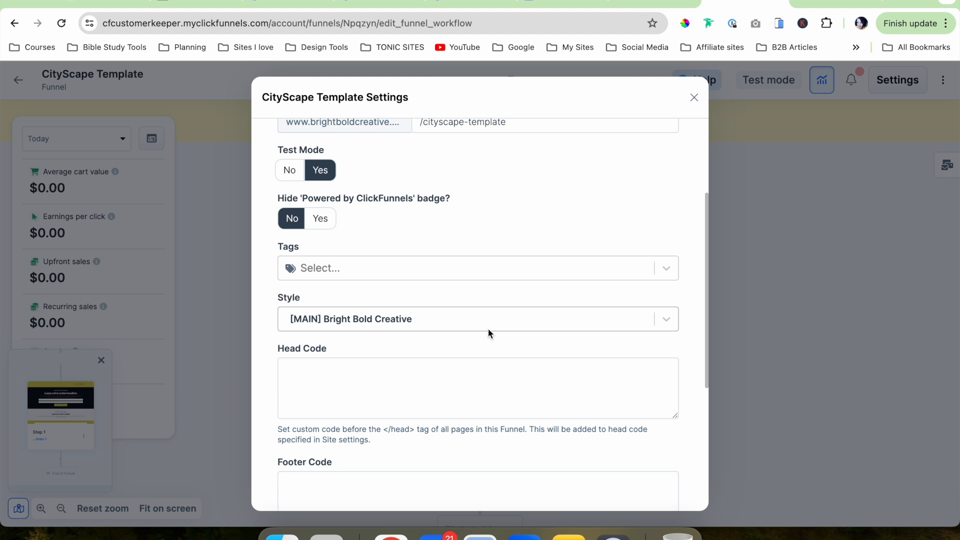
left_click(666, 321)
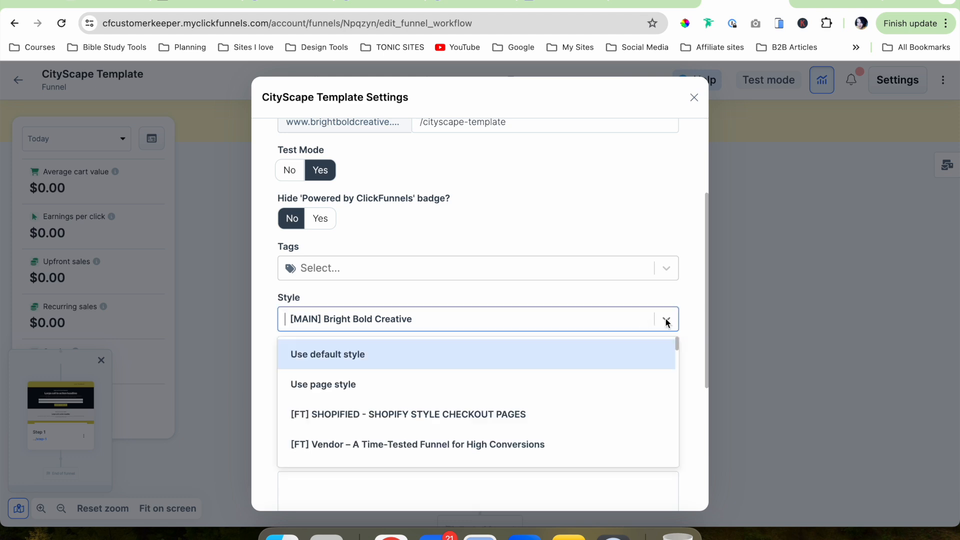
type("city")
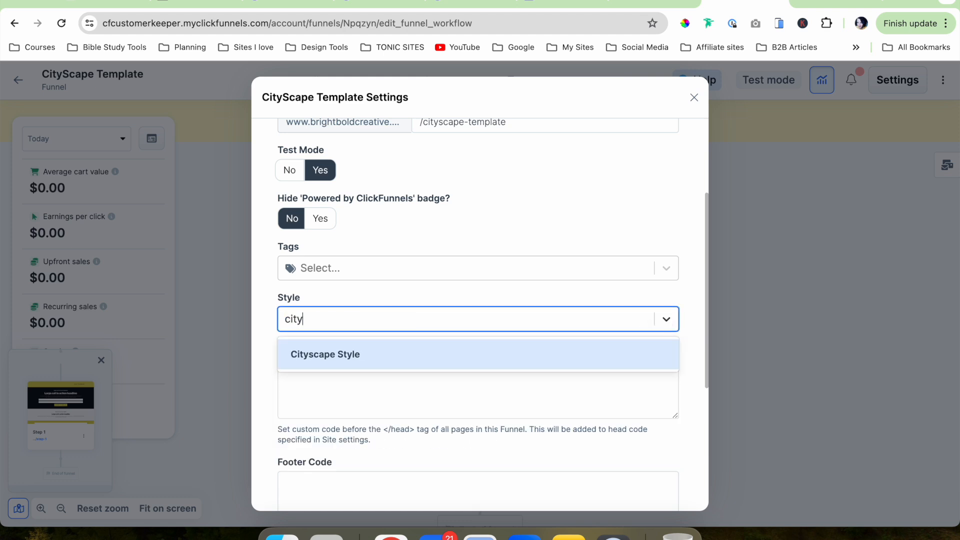
left_click(314, 355)
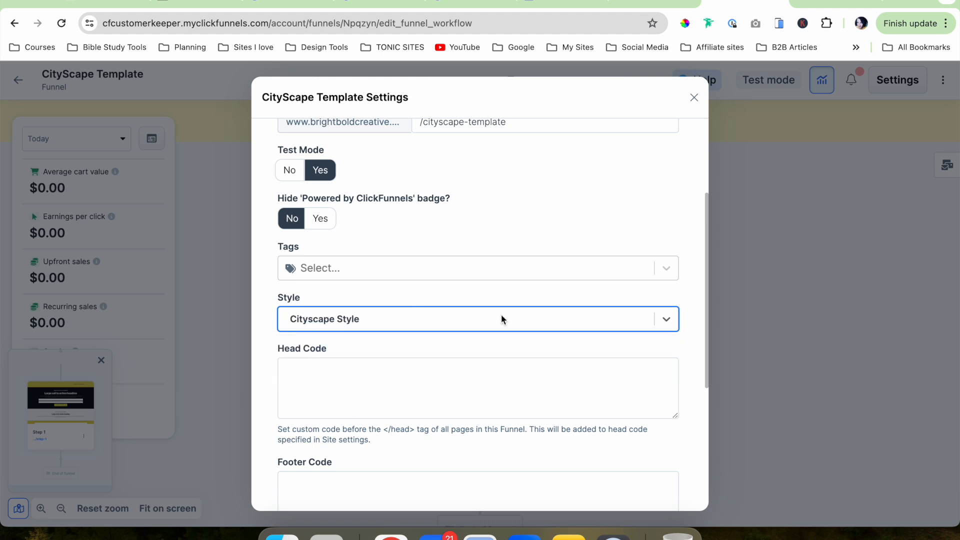
scroll(609, 445, "down", 5)
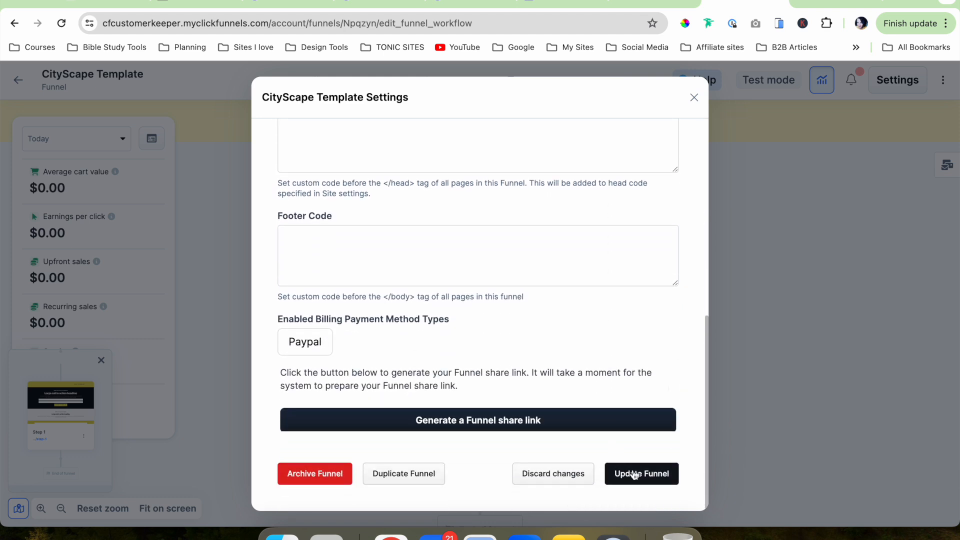
left_click(631, 473)
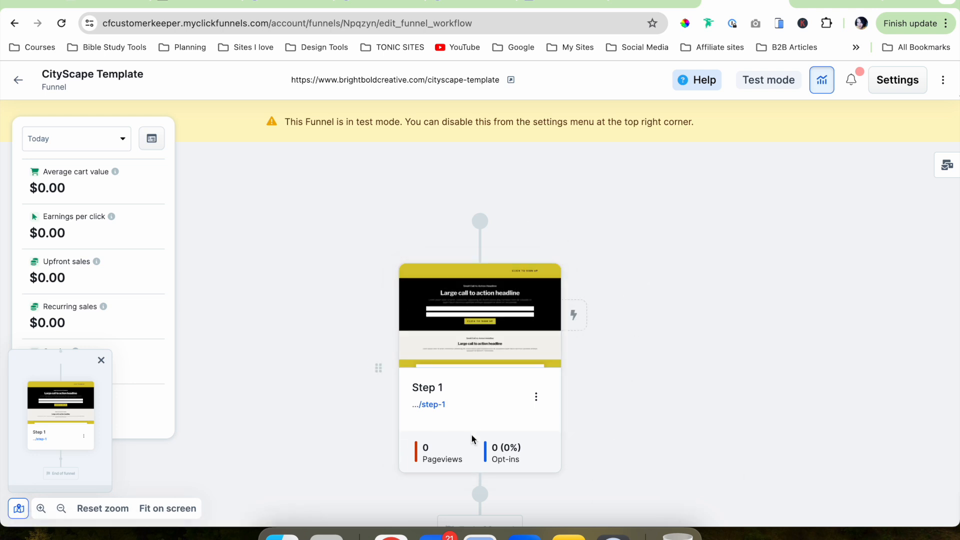
Add a new blank page named Step 2 after Step 1 in the CityScape Template funnel
scroll(471, 439, "down", 2)
left_click(480, 396)
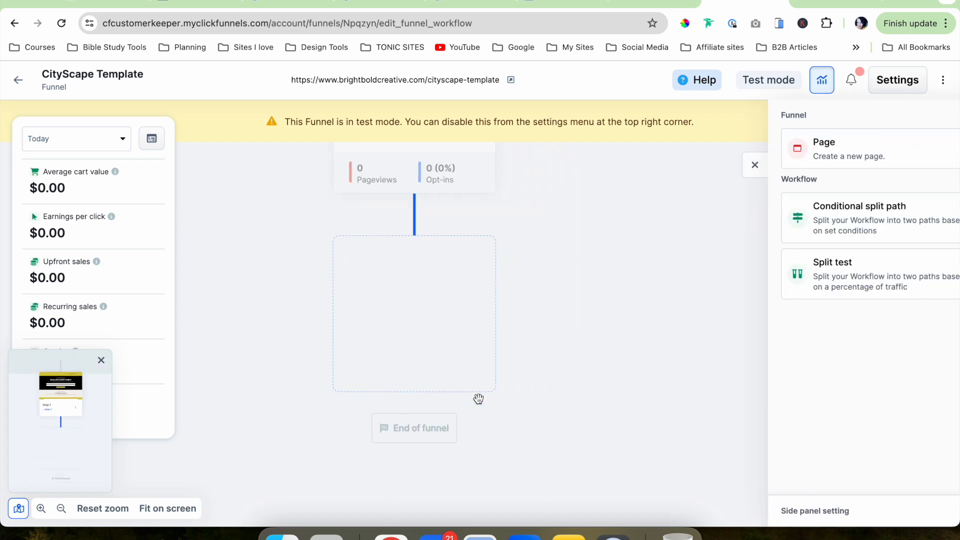
left_click(816, 144)
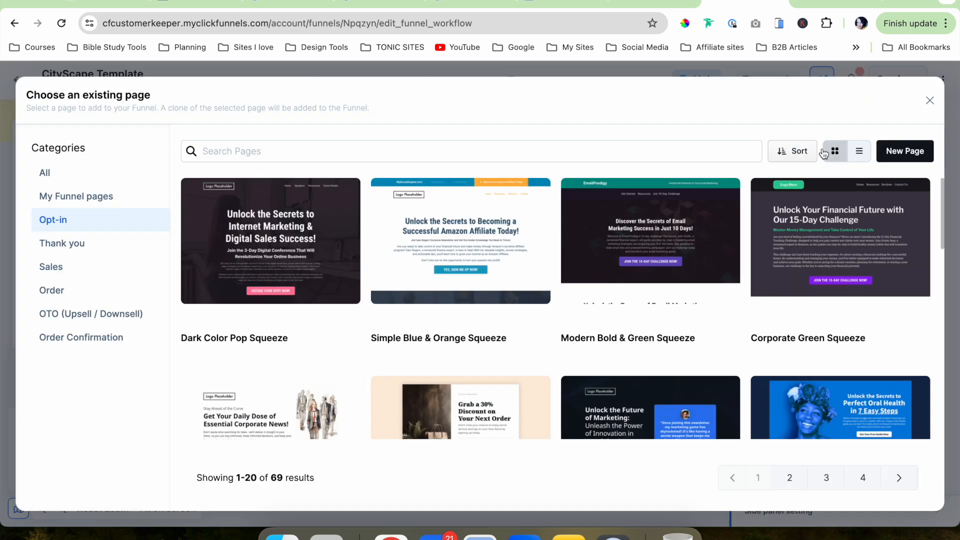
left_click(906, 150)
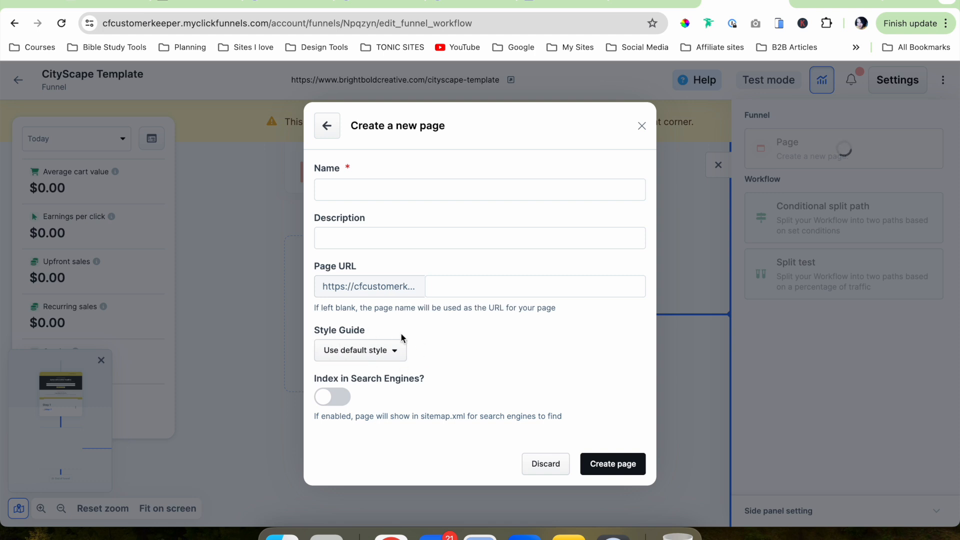
left_click(600, 465)
left_click(391, 178)
type("Step 2")
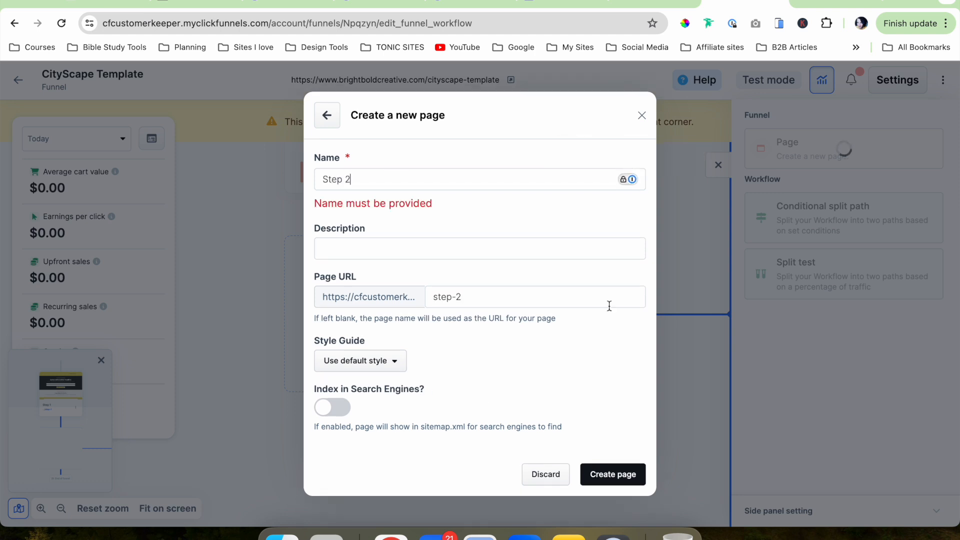
left_click(622, 474)
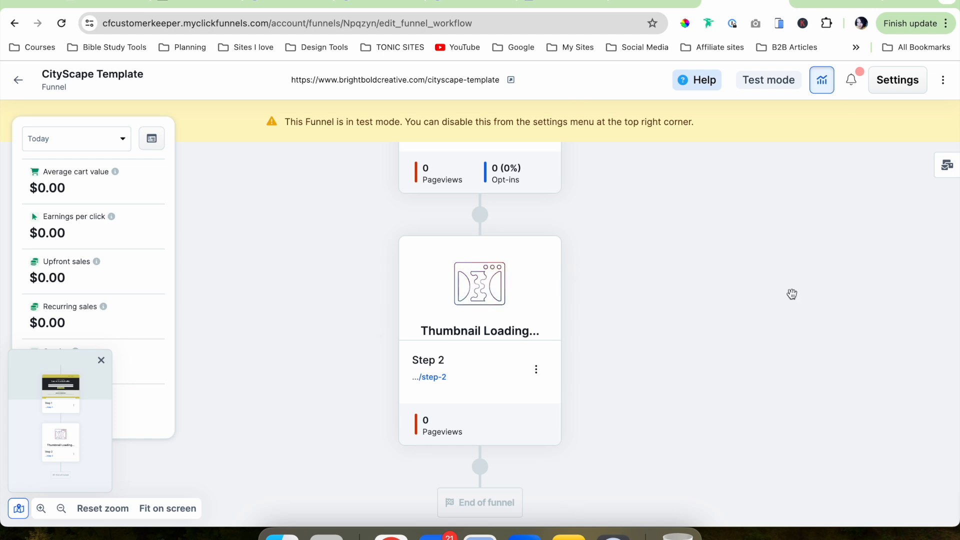
Glance at the Cityscape Brand Kit in Canva, return to the funnel and open Step 1 in the page editor
scroll(809, 287, "up", 4)
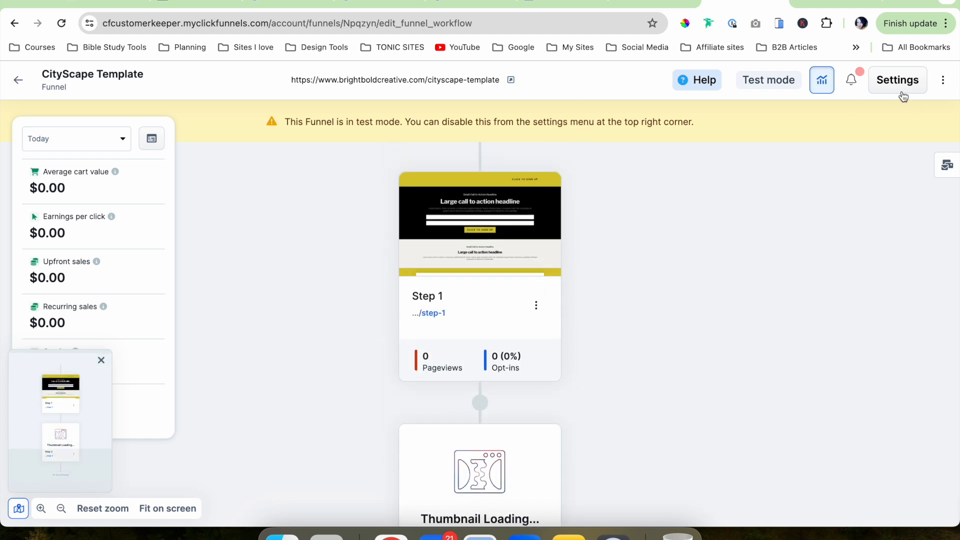
left_click(475, 3)
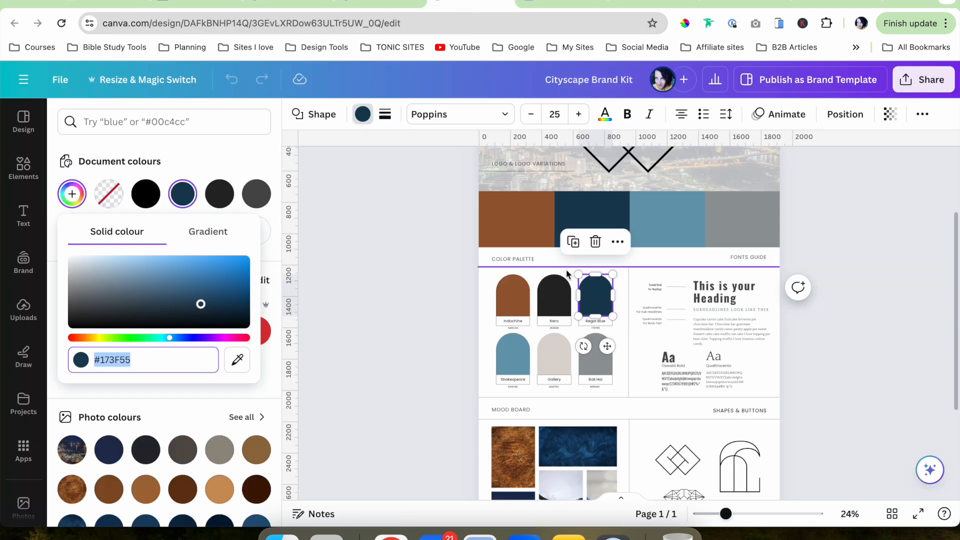
left_click(745, 6)
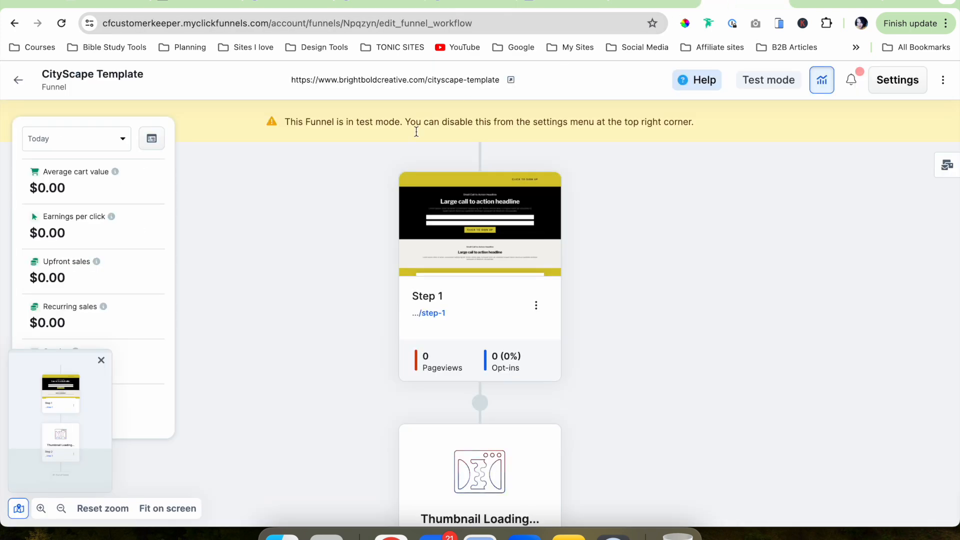
mouse_move(530, 229)
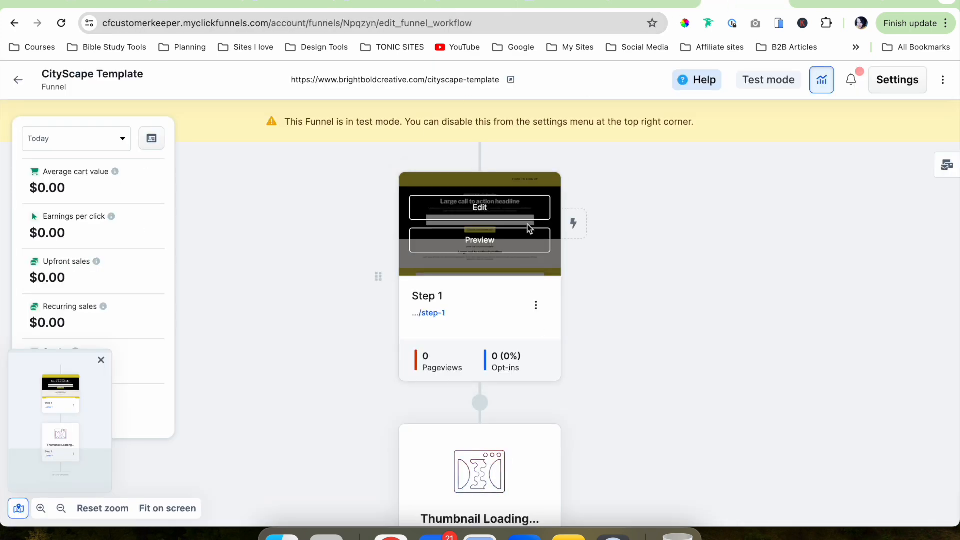
left_click(470, 213)
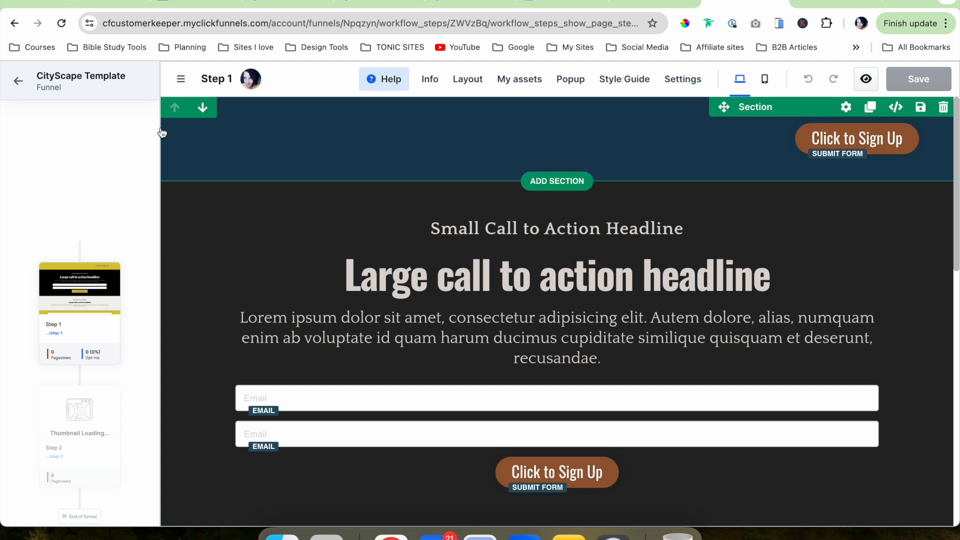
Hide the funnel sidebar and examine Step 1's sections from header to page bottom for the applied colours, fonts and buttons
left_click(181, 80)
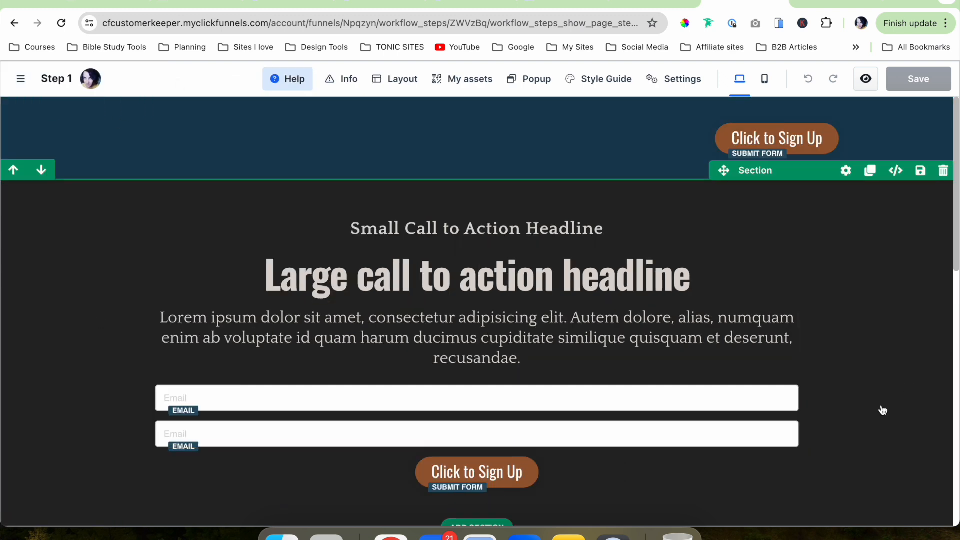
scroll(868, 430, "down", 2)
scroll(868, 430, "down", 8)
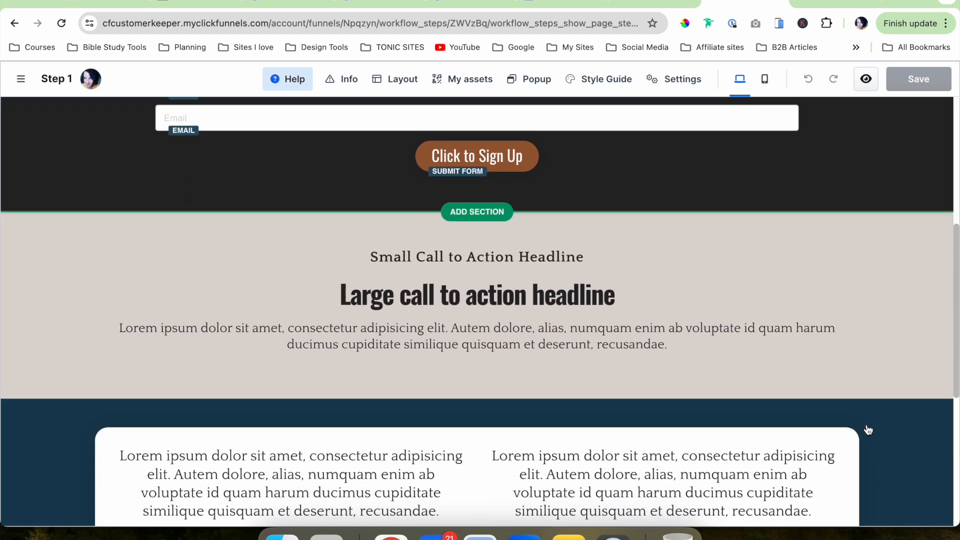
scroll(868, 430, "down", 3)
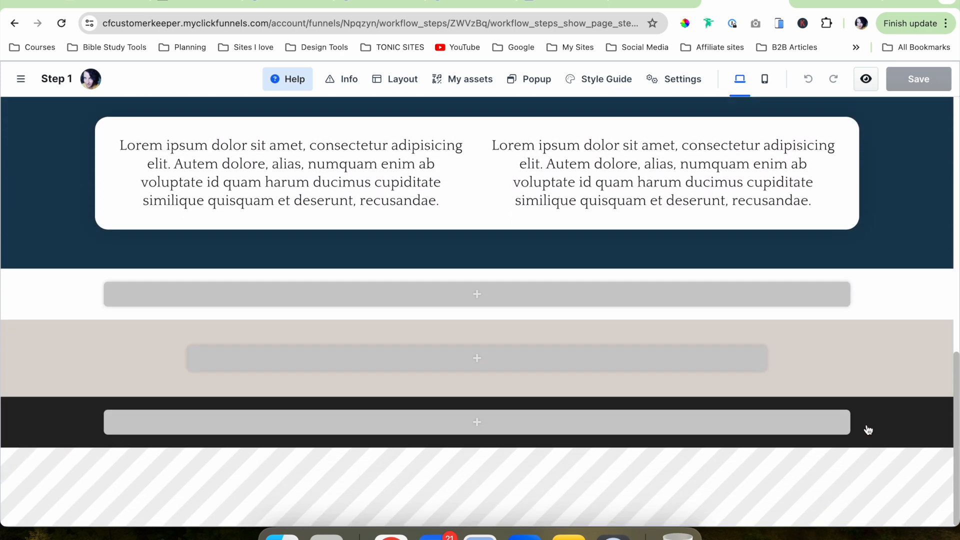
scroll(869, 430, "up", 12)
scroll(868, 430, "down", 5)
scroll(868, 431, "up", 5)
scroll(868, 431, "down", 5)
scroll(869, 430, "down", 5)
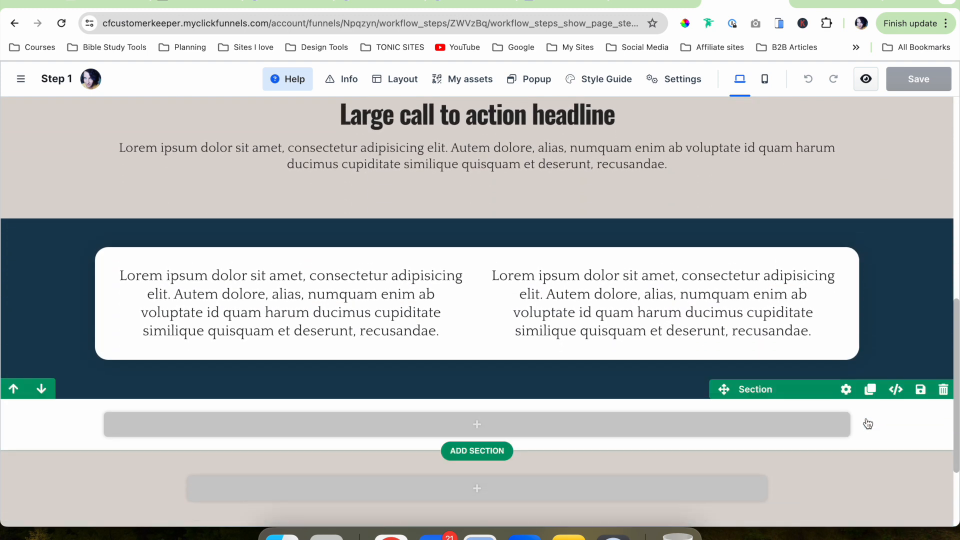
scroll(651, 420, "down", 3)
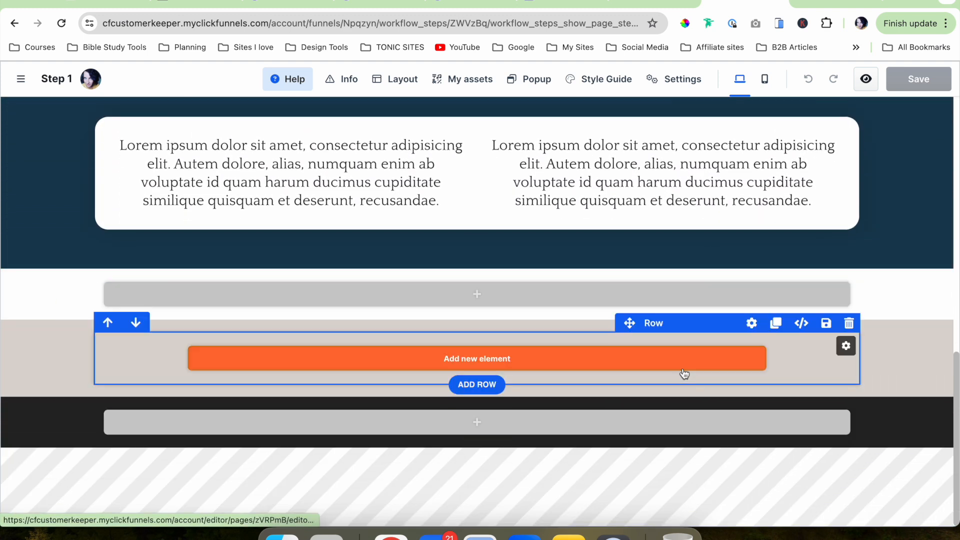
scroll(910, 333, "up", 10)
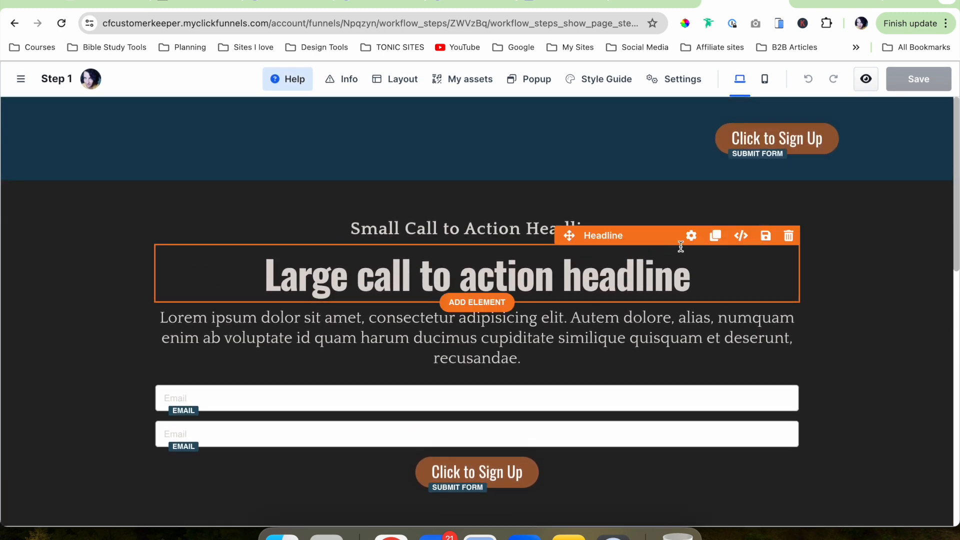
Try the L and S typography styles on the large call to action headline and set it back to XL
left_click(691, 235)
left_click(881, 388)
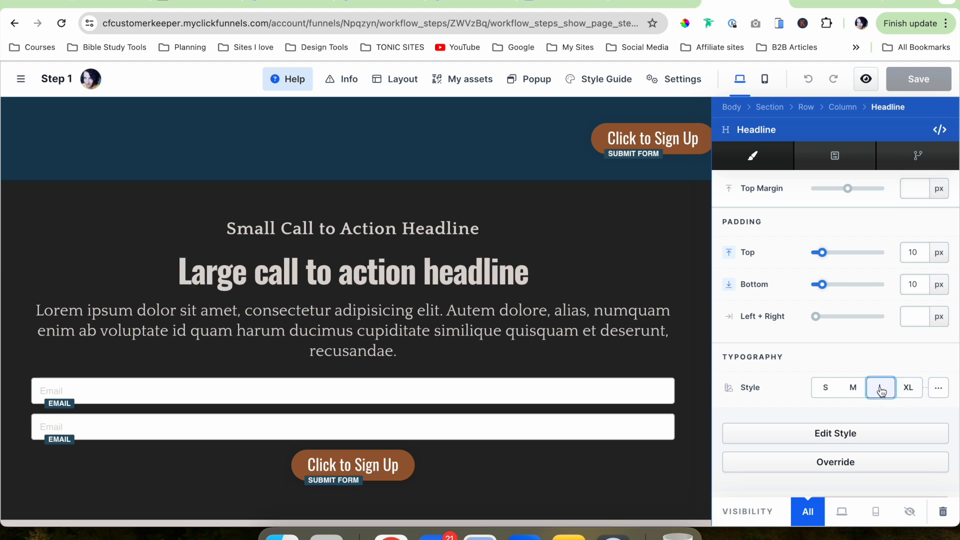
left_click(827, 389)
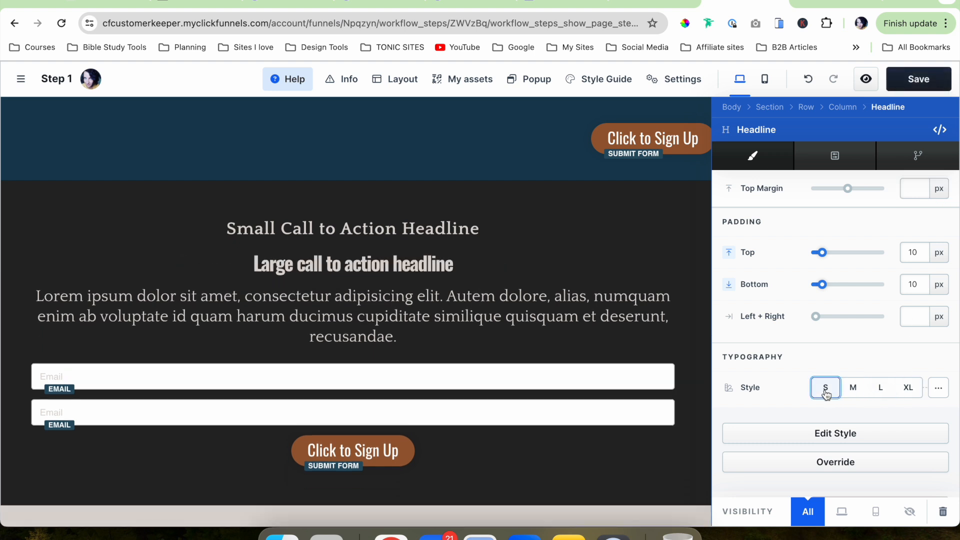
left_click(907, 389)
left_click(658, 232)
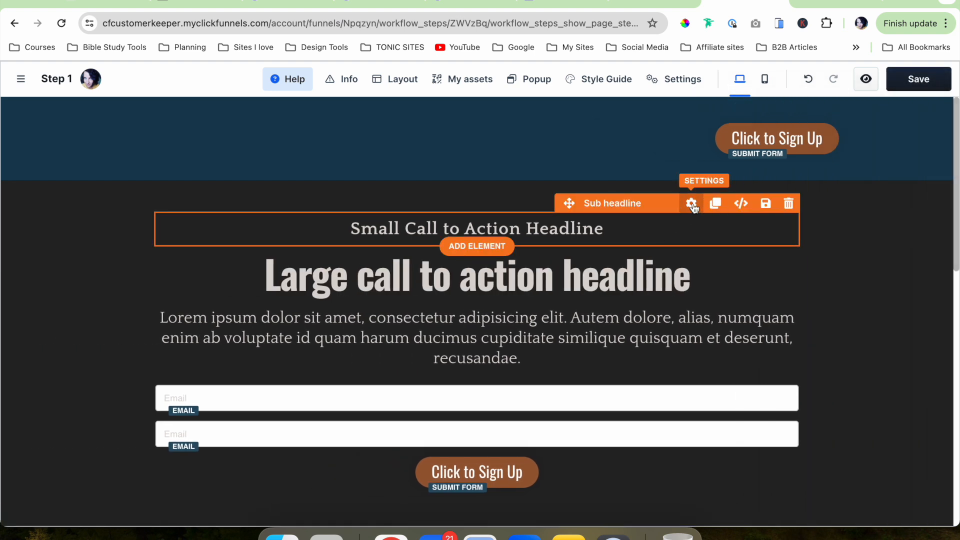
Set the typography style of the small call to action sub headline to S and check the page
left_click(825, 391)
left_click(583, 320)
scroll(912, 363, "down", 3)
scroll(912, 363, "up", 3)
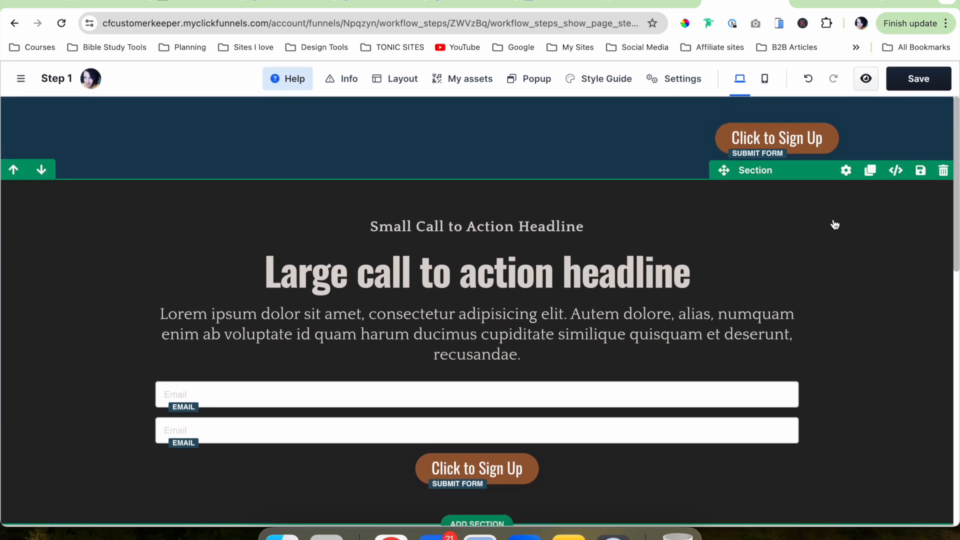
Try button styles 3 and 2 on the header's sign-up button and set it back to style 1
left_click(763, 141)
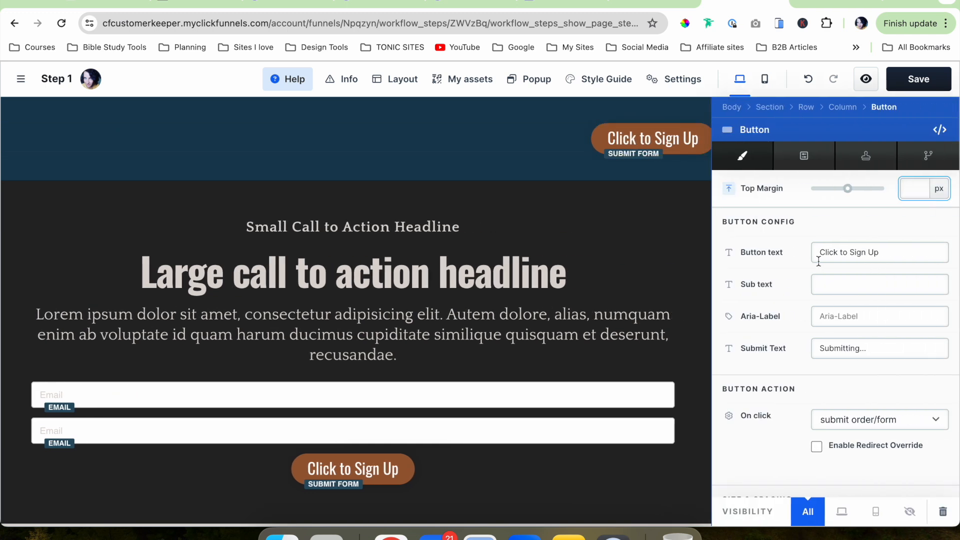
scroll(795, 400, "down", 5)
scroll(810, 380, "down", 2)
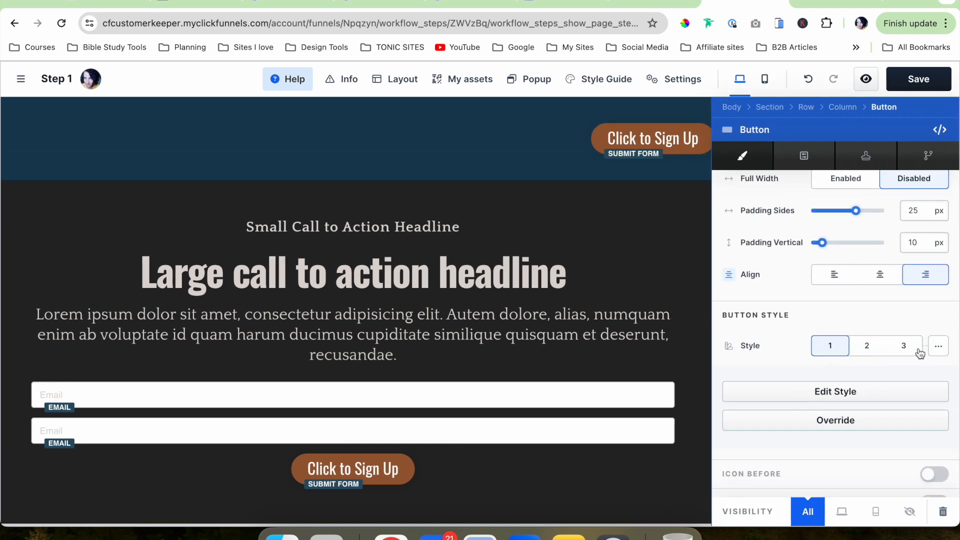
left_click(868, 348)
left_click(904, 350)
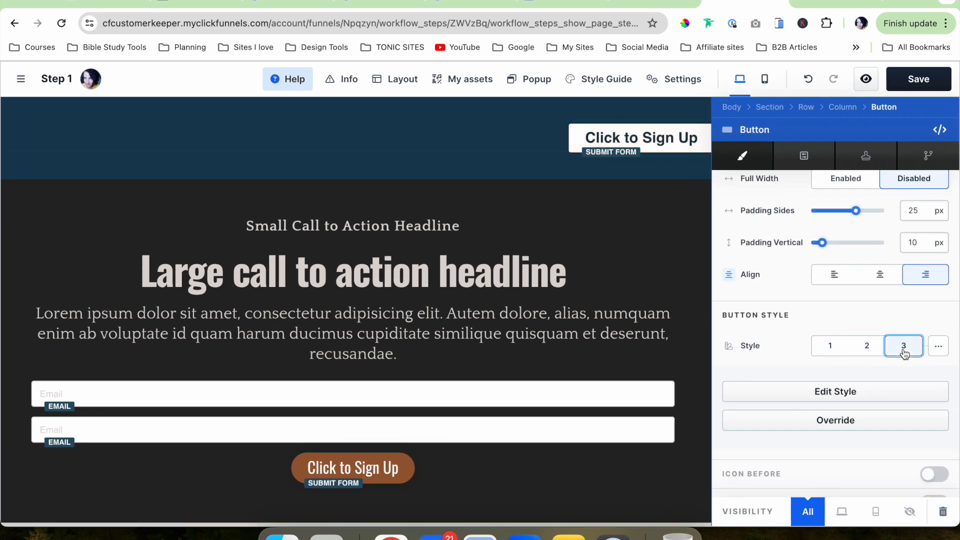
left_click(867, 349)
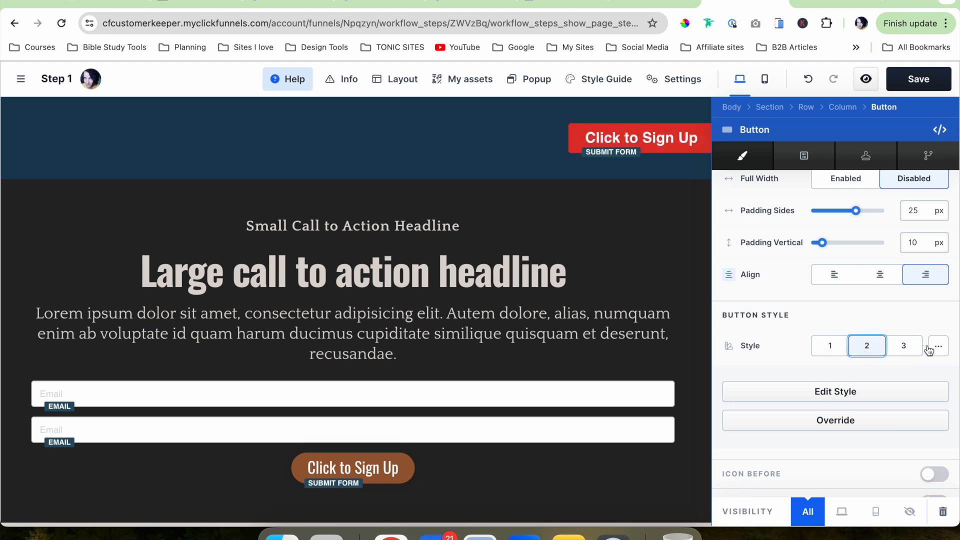
left_click(829, 348)
left_click(604, 250)
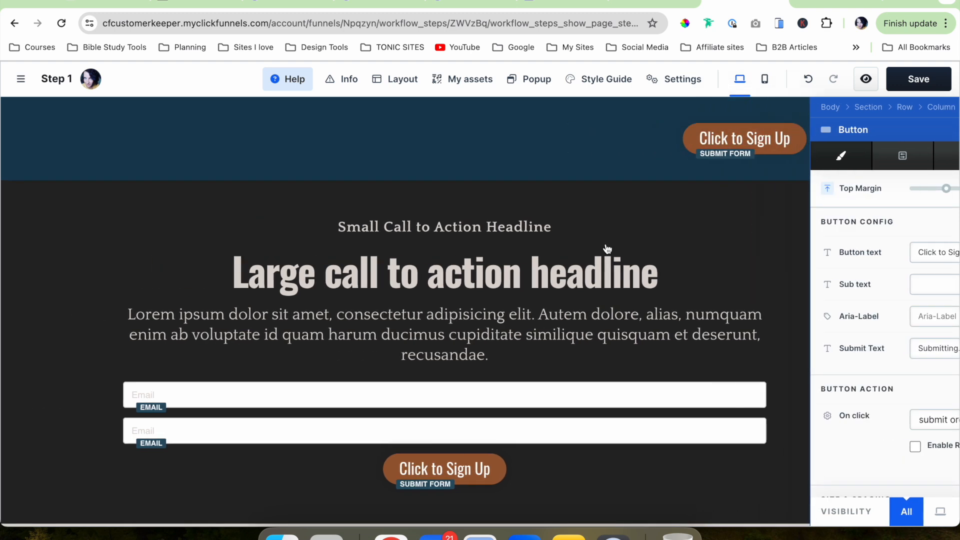
Examine the section backgrounds down the page, including the paint setting of the dark email form section
scroll(818, 340, "down", 3)
scroll(821, 343, "down", 5)
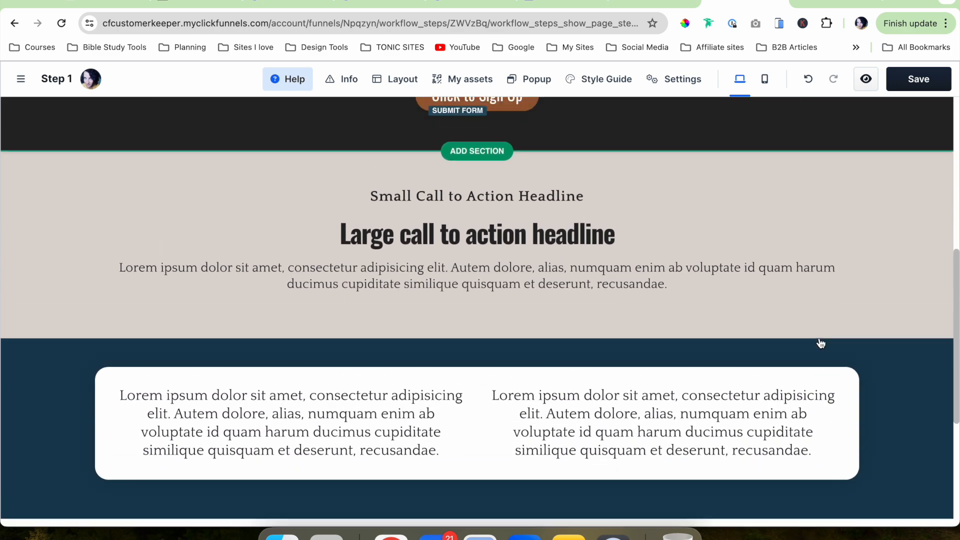
scroll(821, 343, "up", 2)
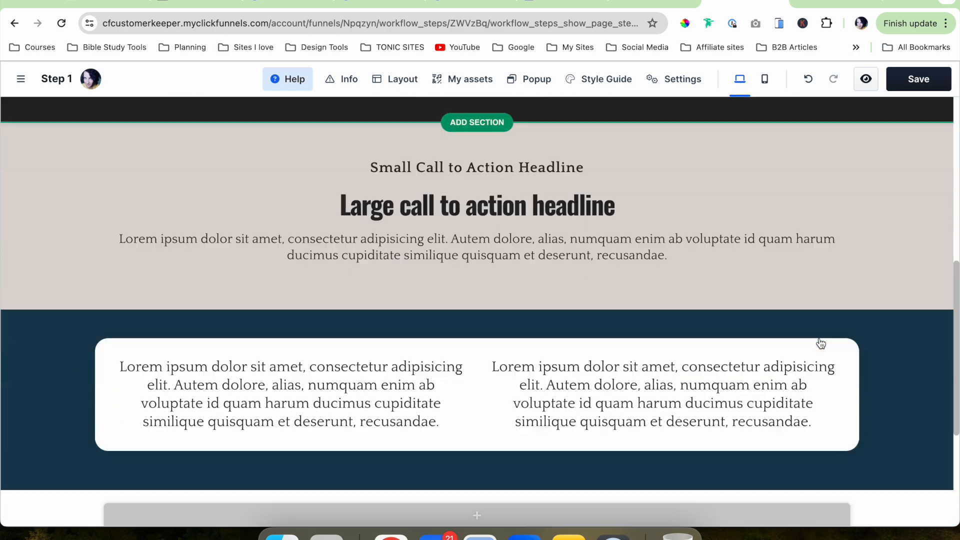
scroll(816, 343, "down", 2)
scroll(816, 343, "up", 4)
scroll(741, 368, "up", 5)
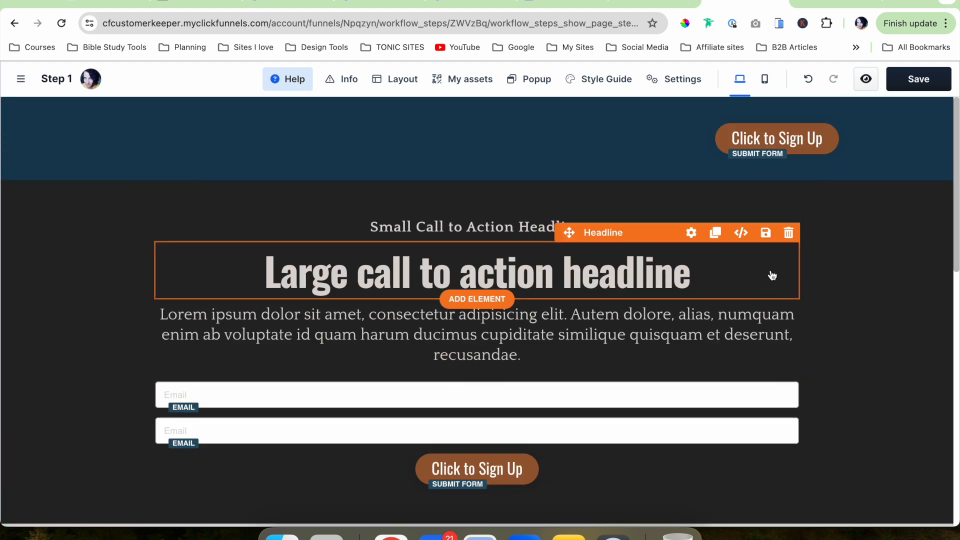
left_click(845, 171)
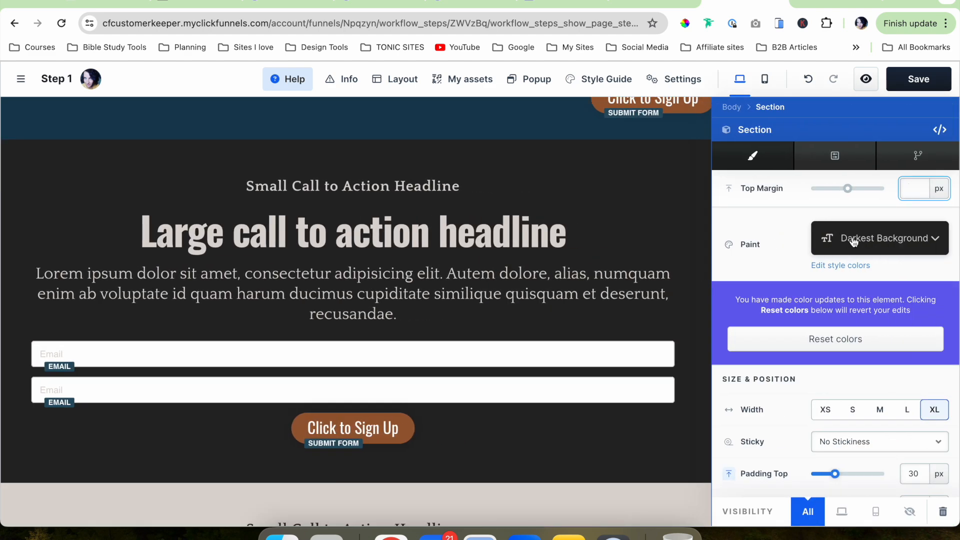
left_click(649, 192)
scroll(739, 287, "down", 5)
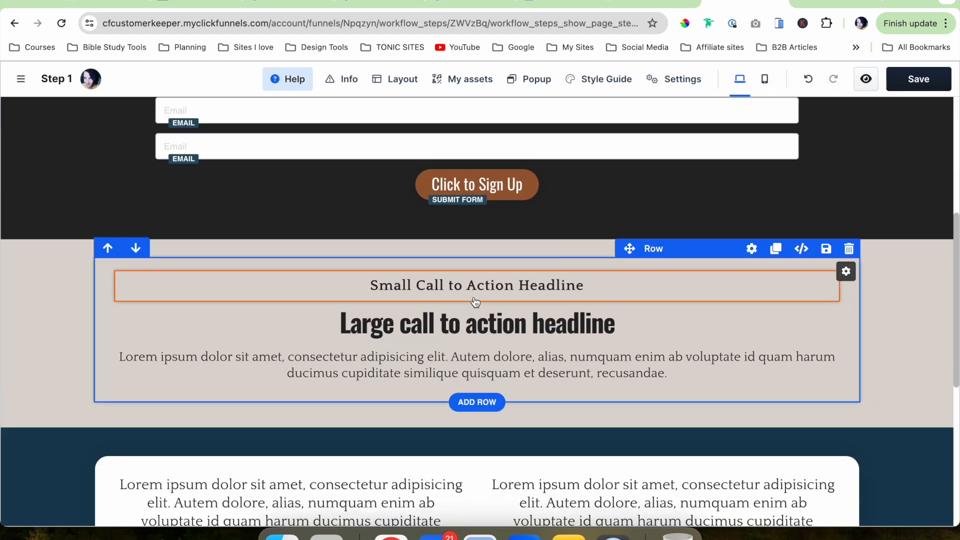
scroll(853, 364, "down", 3)
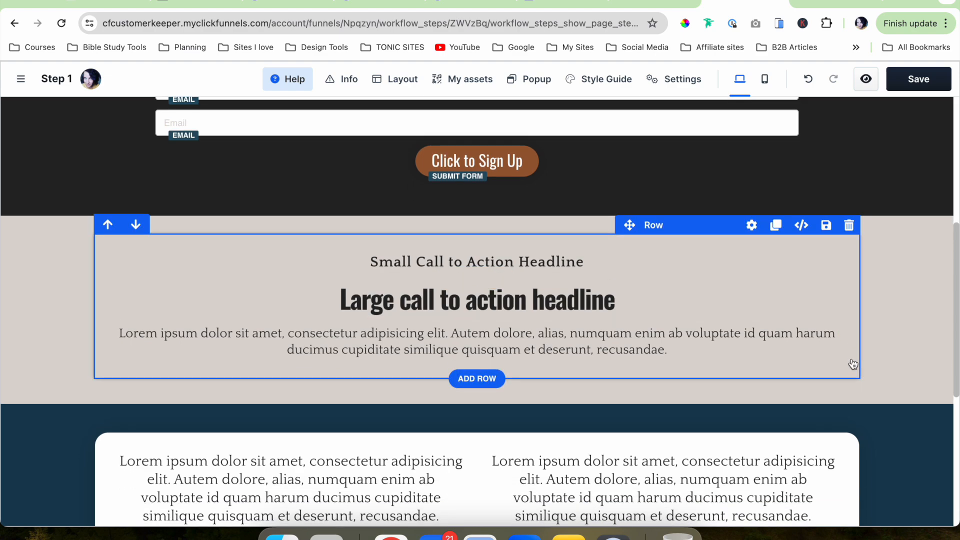
scroll(854, 364, "up", 4)
scroll(853, 364, "down", 2)
scroll(853, 364, "down", 3)
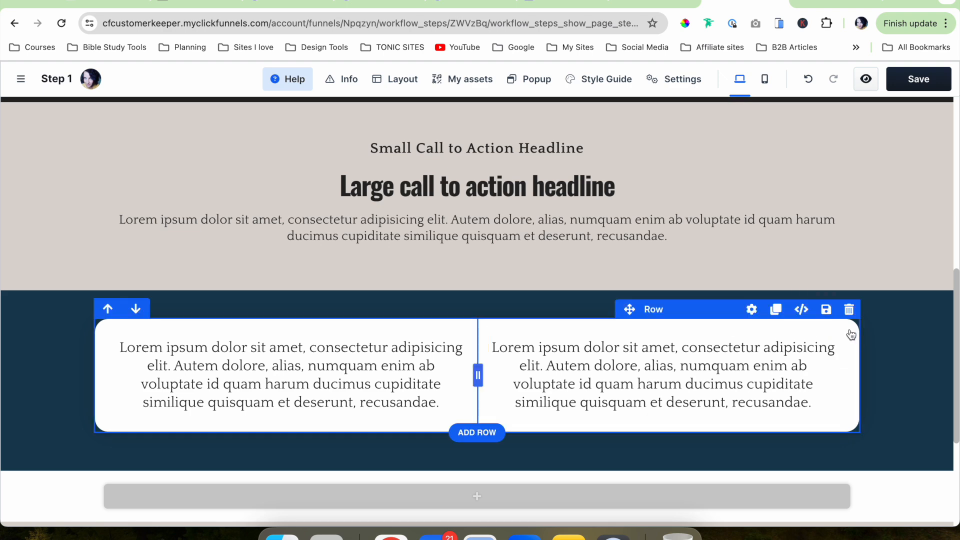
Set the paint of the two-column text row in the blue section to Dark Background
left_click(751, 312)
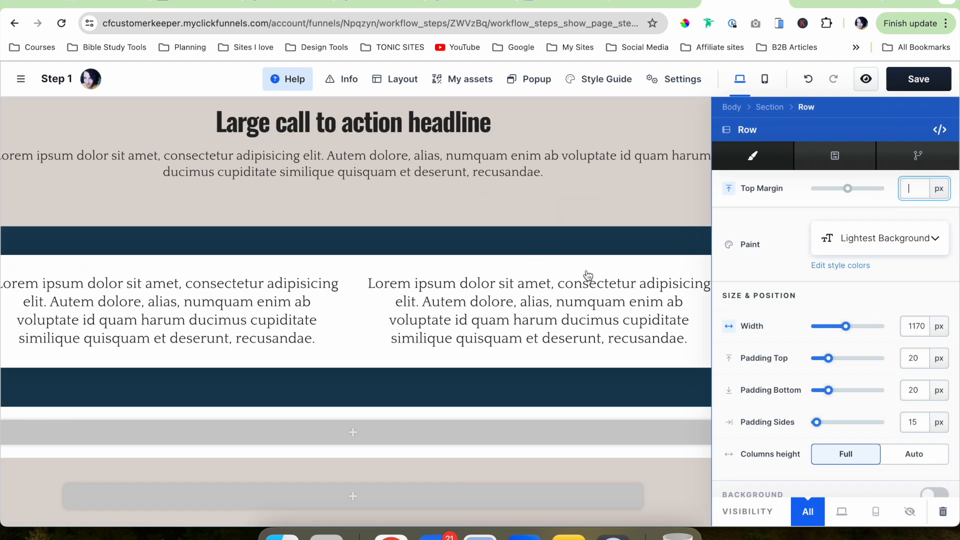
left_click(916, 238)
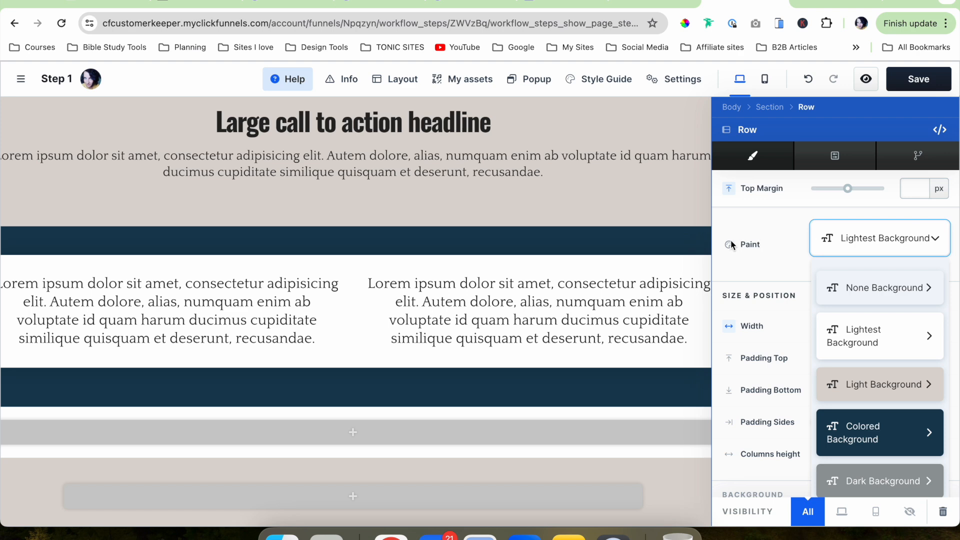
scroll(895, 401, "down", 2)
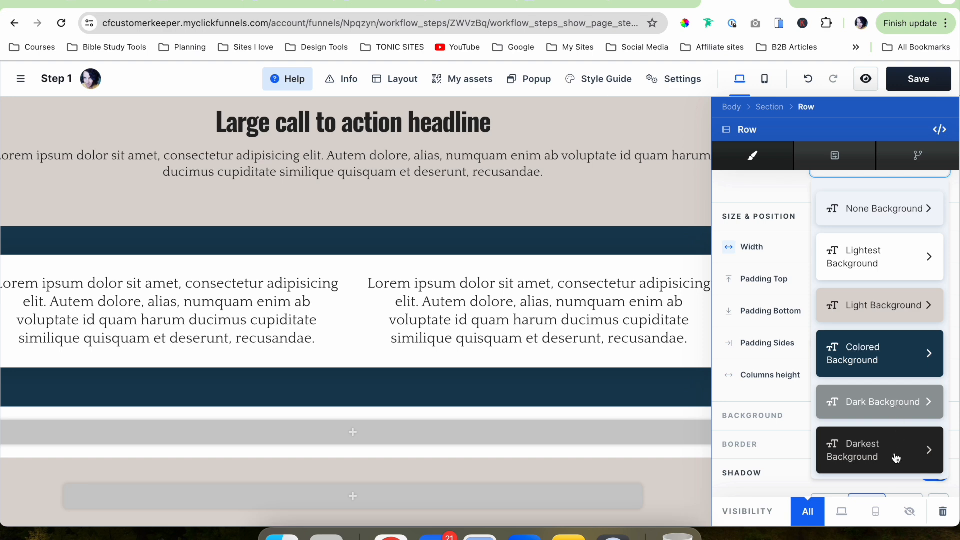
left_click(895, 419)
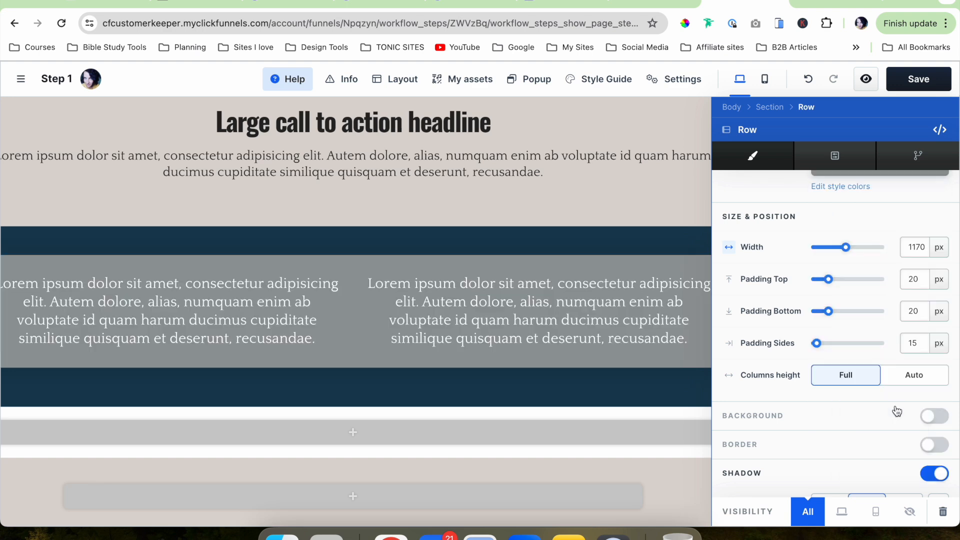
left_click(608, 390)
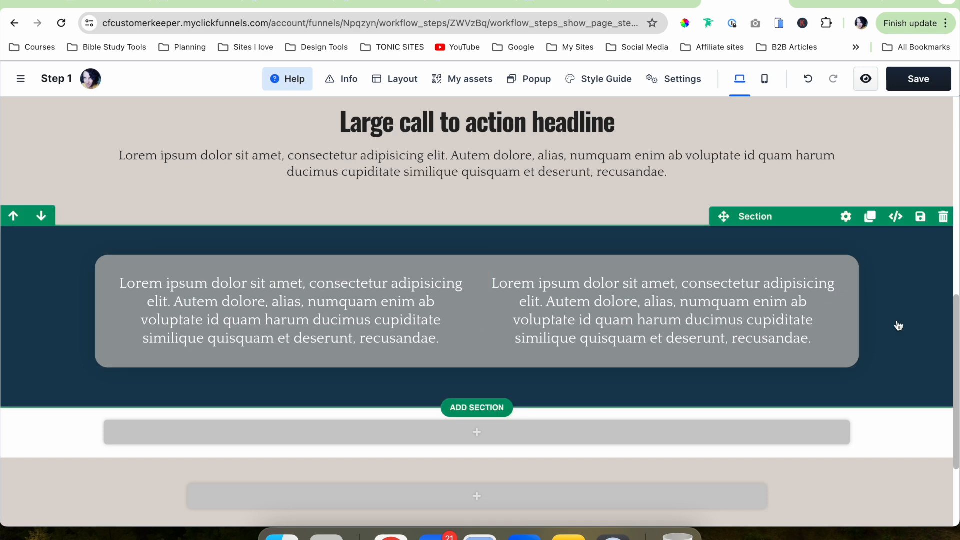
Examine the whole page from the header to the empty bottom sections with the repainted two-column row
scroll(898, 326, "down", 1)
scroll(898, 326, "down", 2)
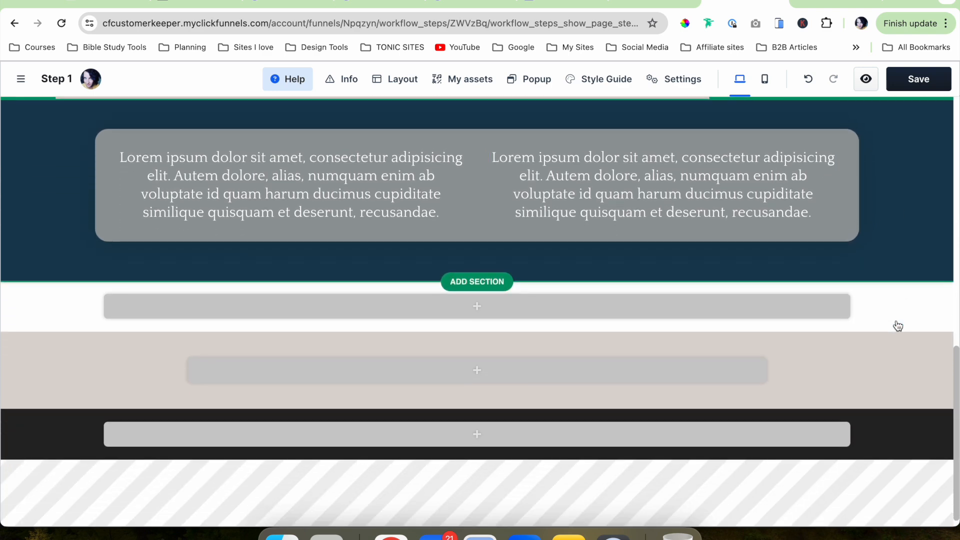
scroll(898, 326, "up", 10)
scroll(898, 325, "down", 3)
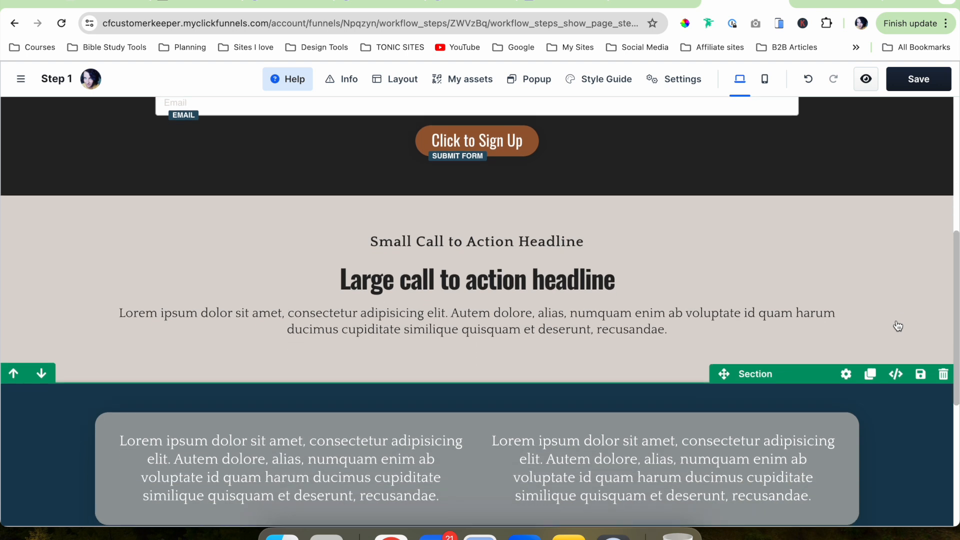
scroll(899, 326, "down", 6)
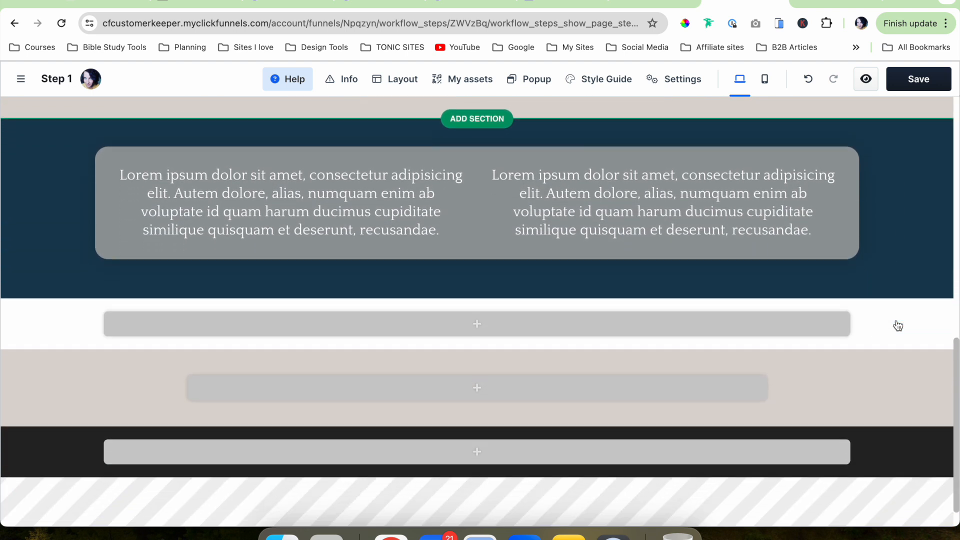
scroll(898, 325, "up", 15)
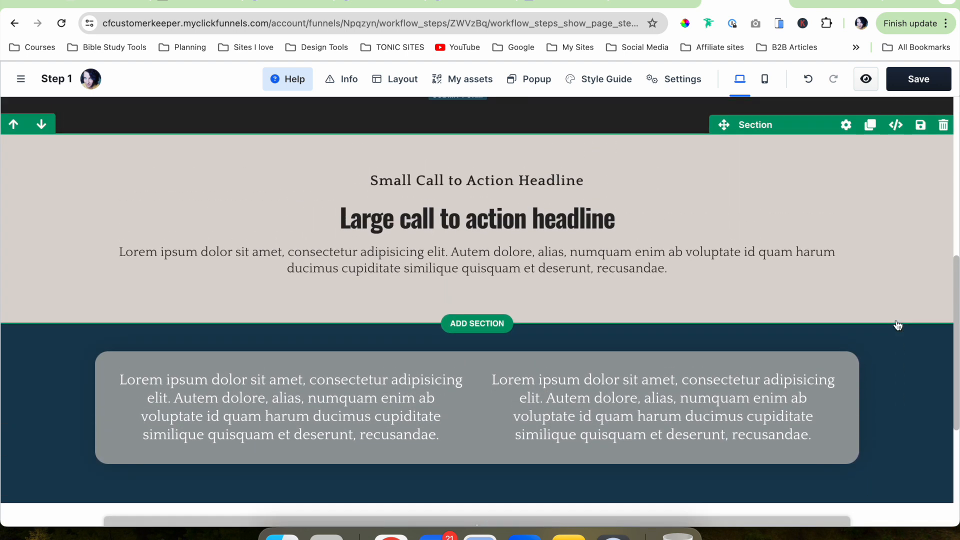
scroll(898, 326, "down", 1)
scroll(896, 320, "up", 1)
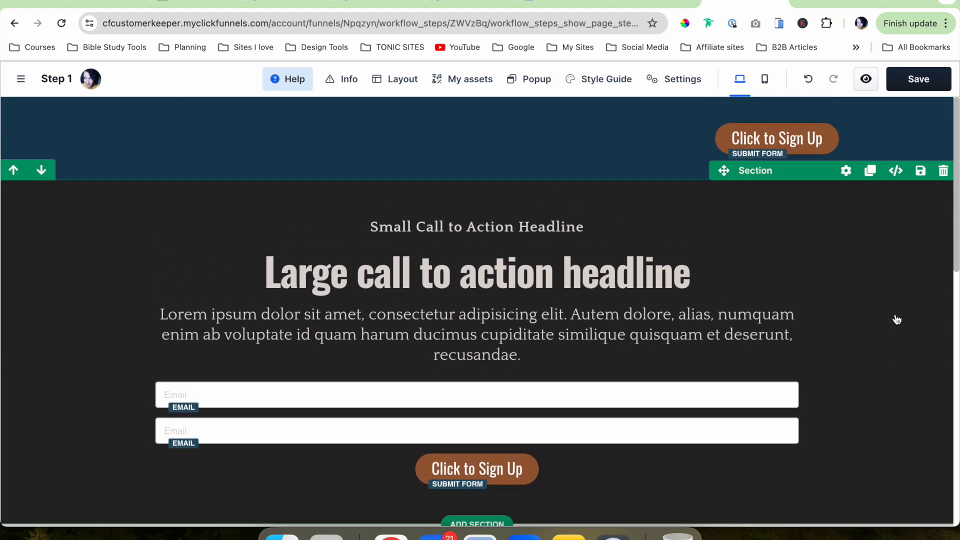
scroll(879, 378, "down", 3)
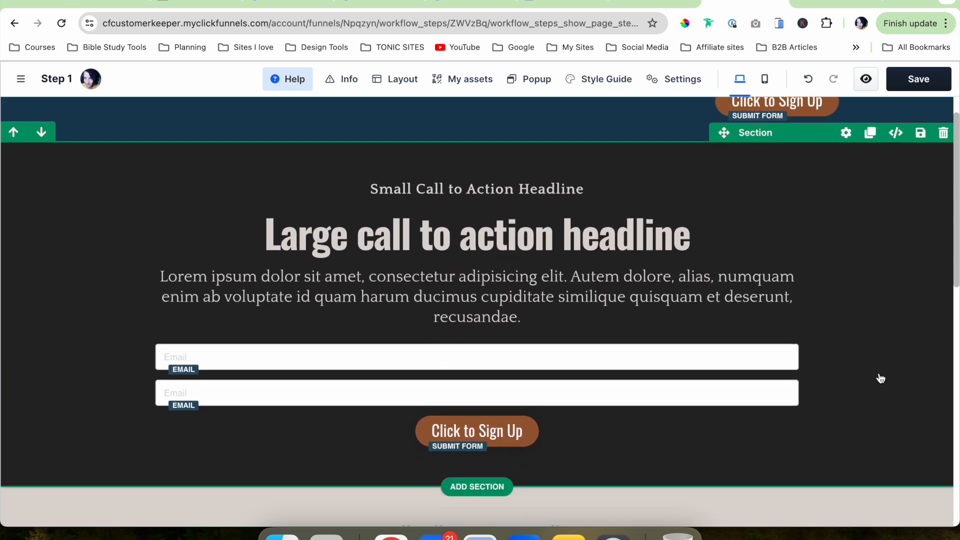
scroll(880, 398, "up", 3)
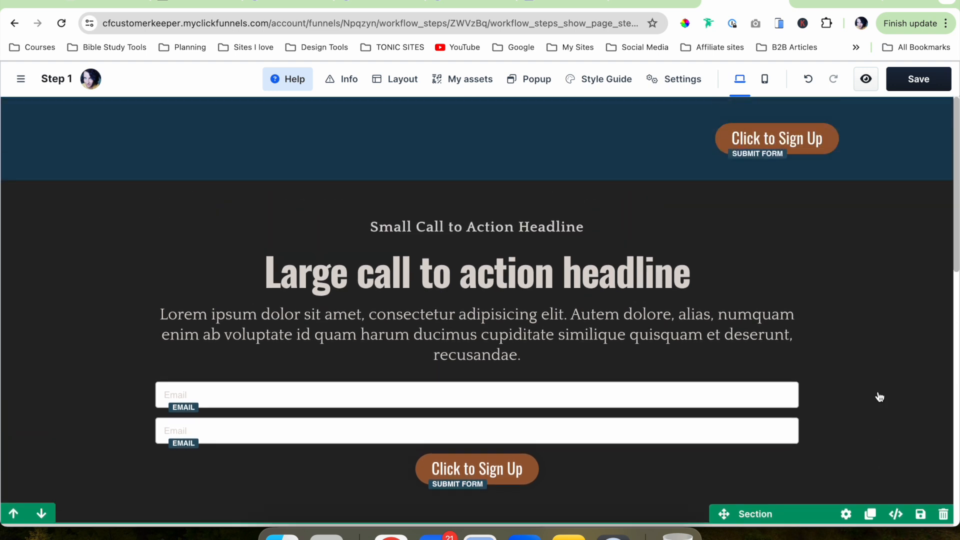
scroll(878, 397, "down", 1)
scroll(878, 397, "up", 1)
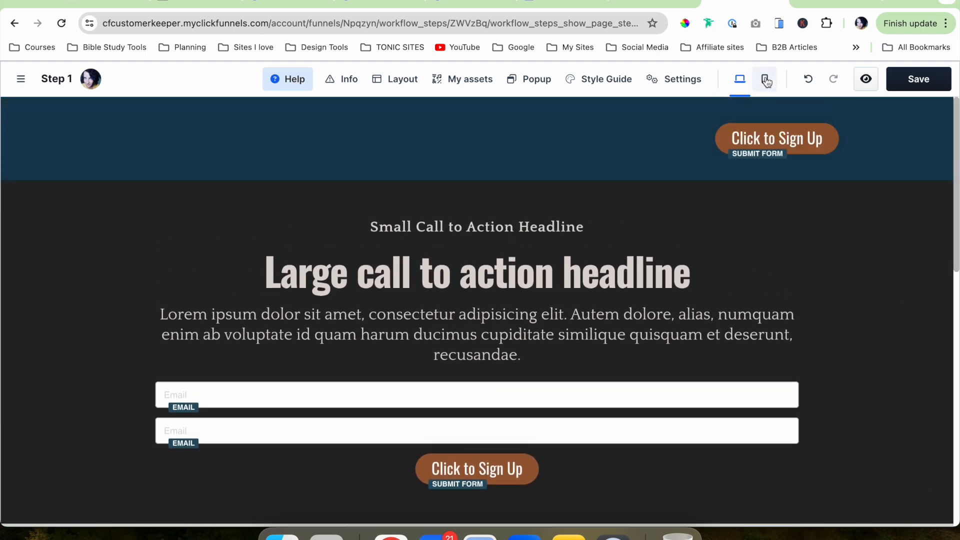
Extend the email form button's text to "Click to Sign Up Click to Sign Up Click to Sign Up" and check it in mobile view
left_click(457, 469)
left_click(893, 253)
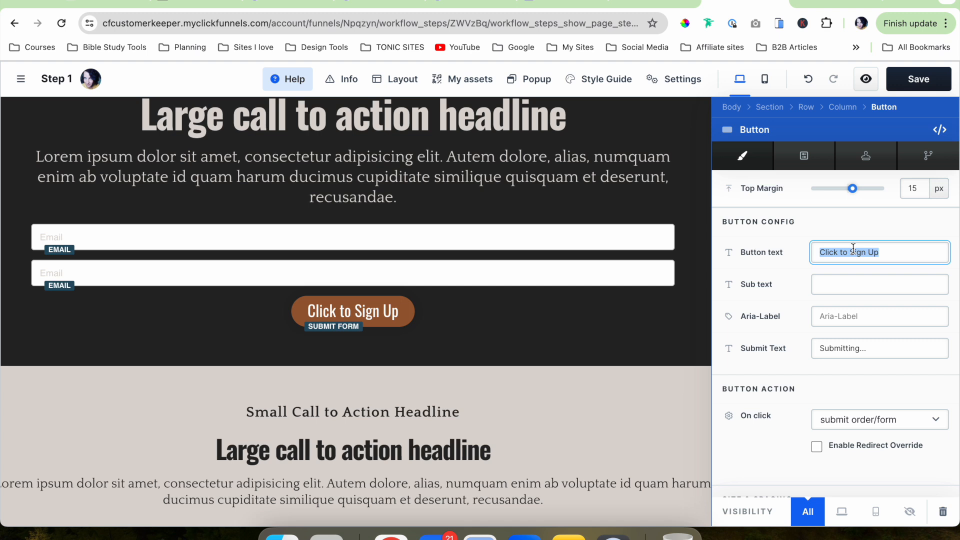
key("Right")
type("Click to Sign Up")
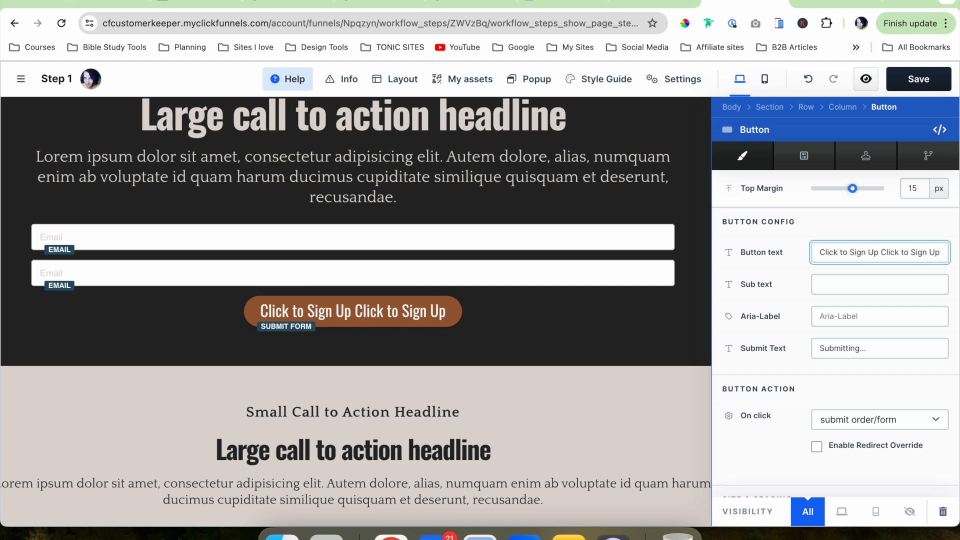
type("Click to Sign Up")
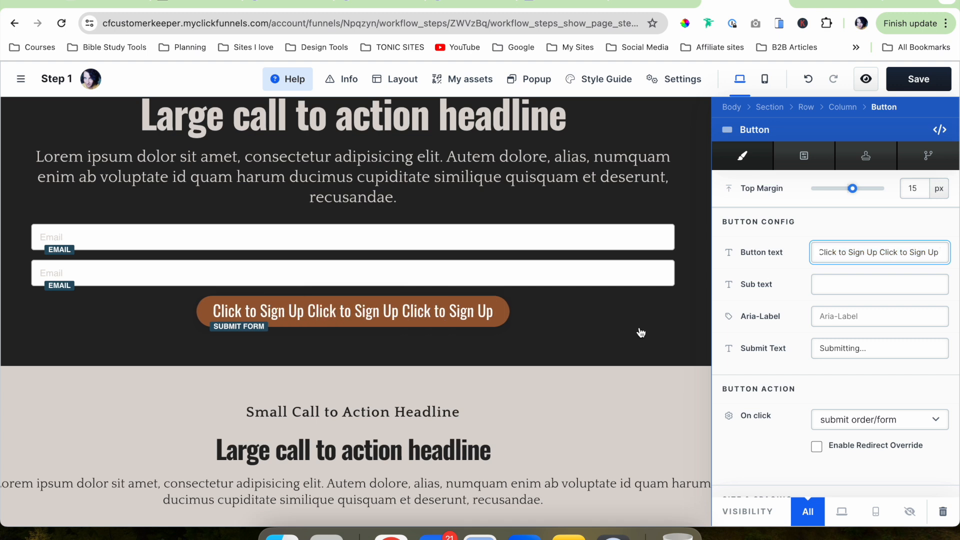
key("Escape")
left_click(761, 82)
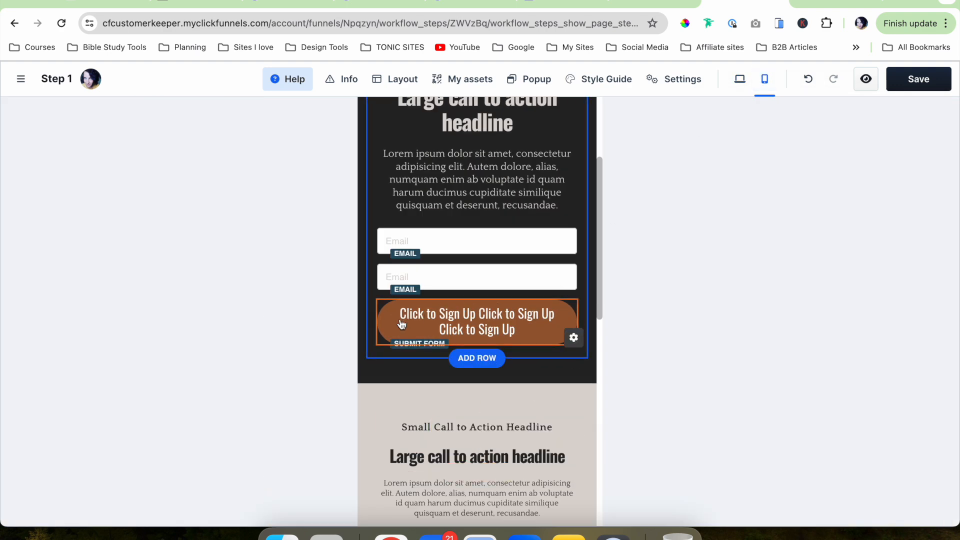
mouse_move(477, 334)
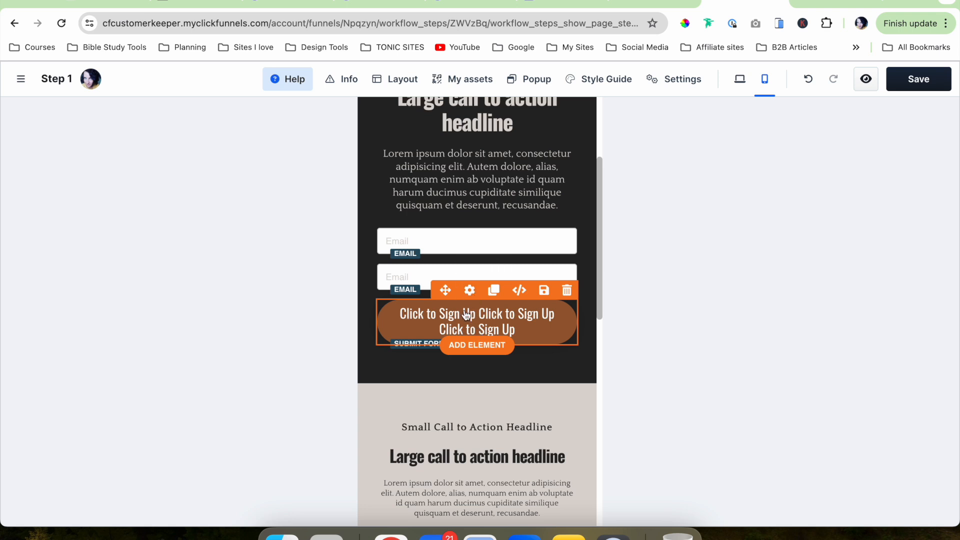
In the Cityscape Style guide, disable separate edges for Button Style 1, set all its corners to 400 px and update the guide
left_click(602, 80)
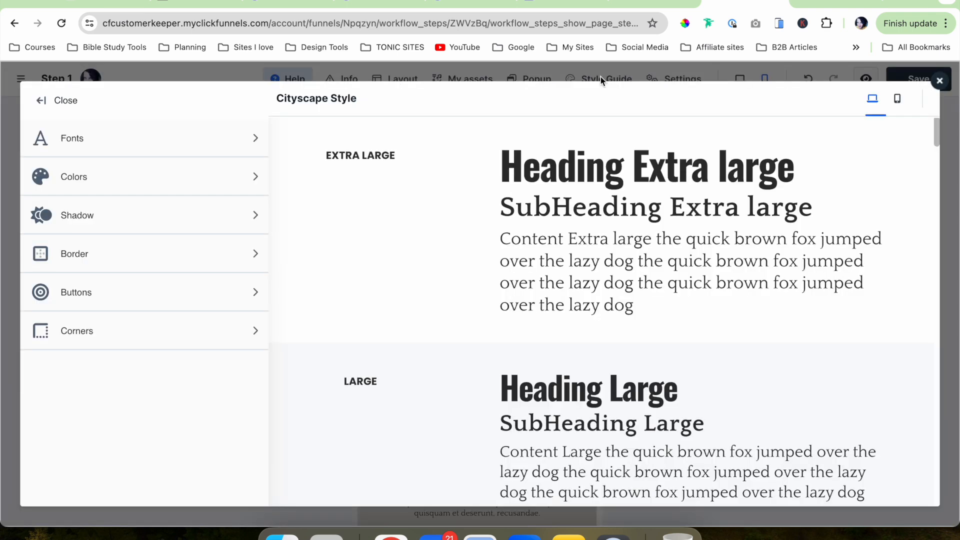
left_click(105, 293)
scroll(160, 386, "down", 3)
scroll(159, 387, "down", 8)
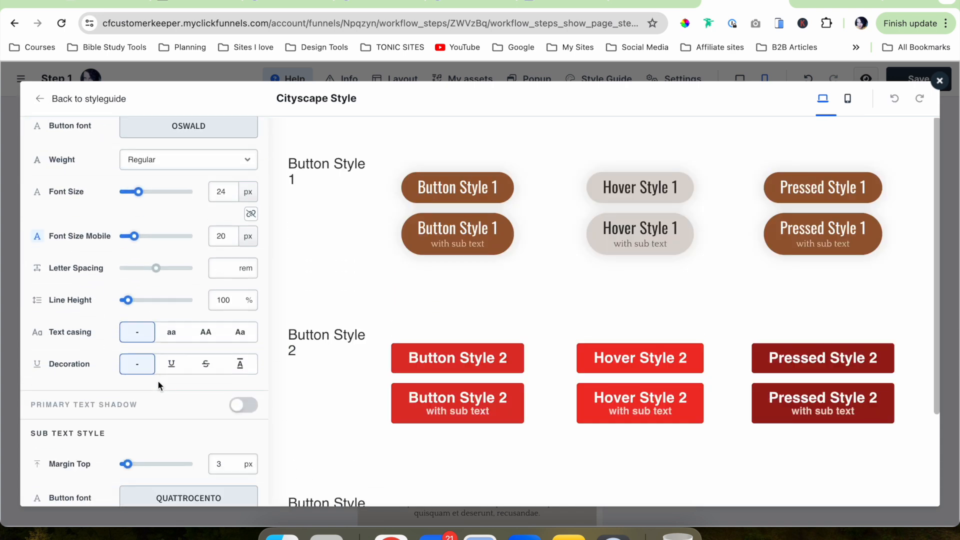
scroll(157, 380, "down", 7)
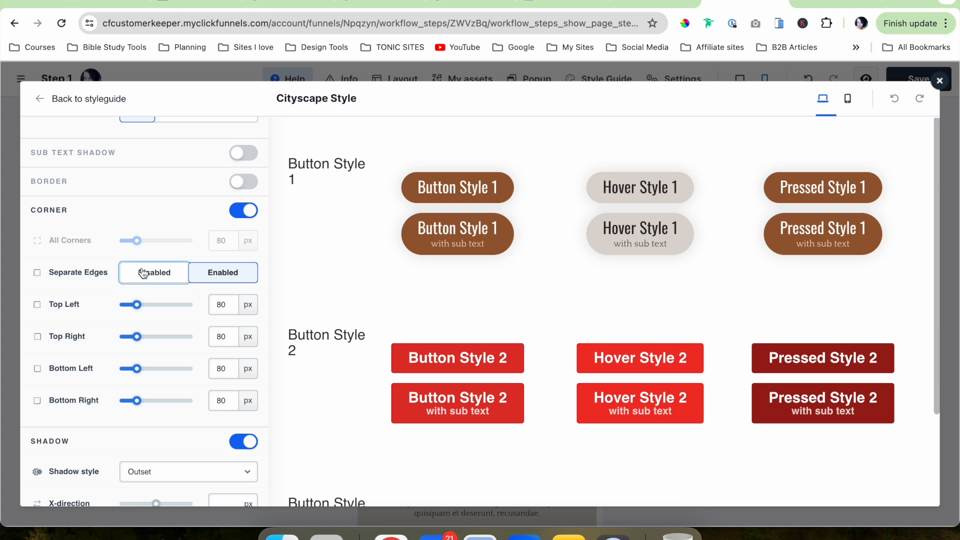
left_click(144, 272)
left_click_drag(124, 241, 211, 249)
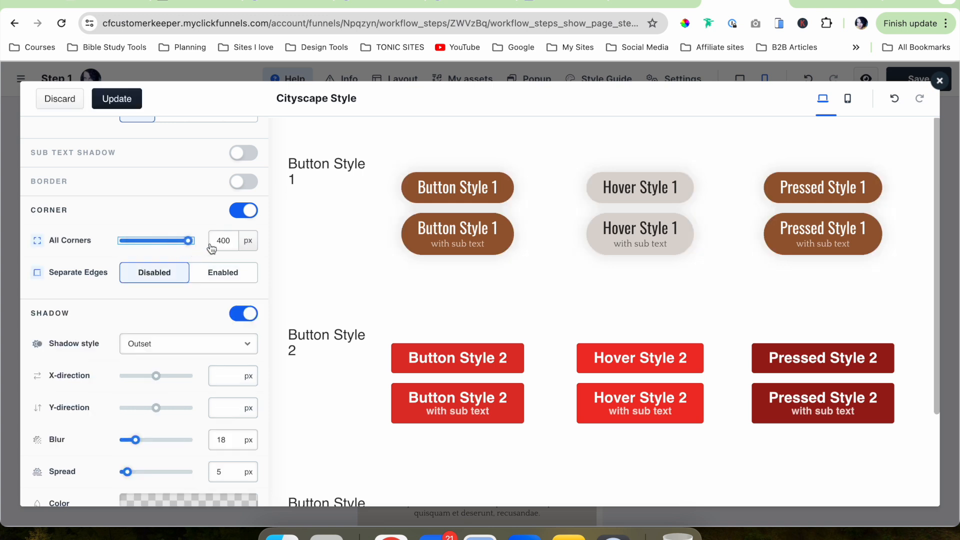
left_click(117, 98)
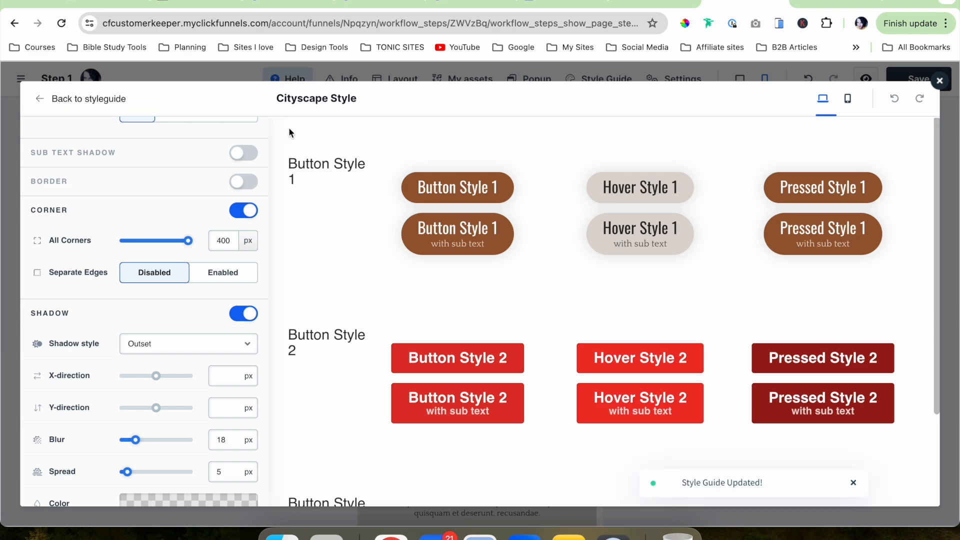
Set the email form button's sub text to "Click to Sign Up Click to Sign Up Click to Sign Up"
left_click(939, 81)
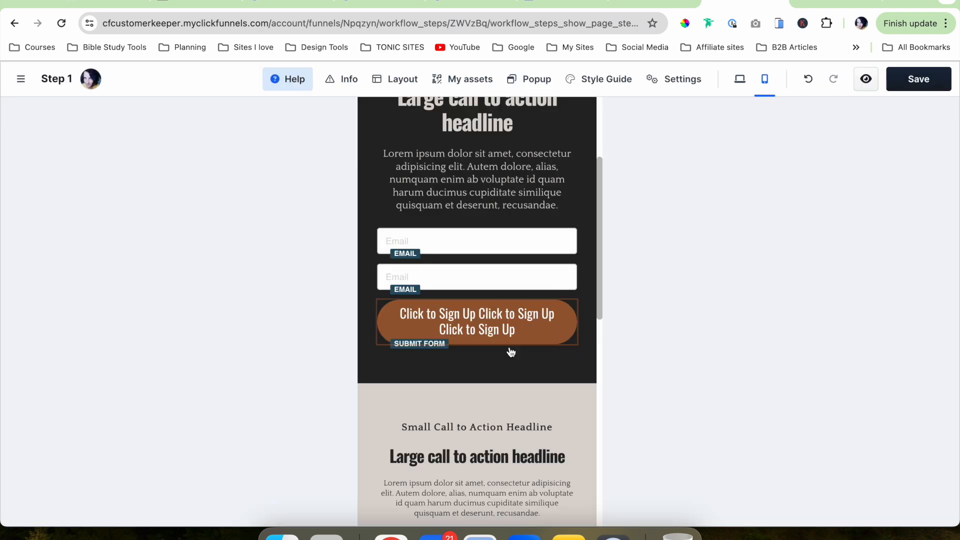
left_click(510, 168)
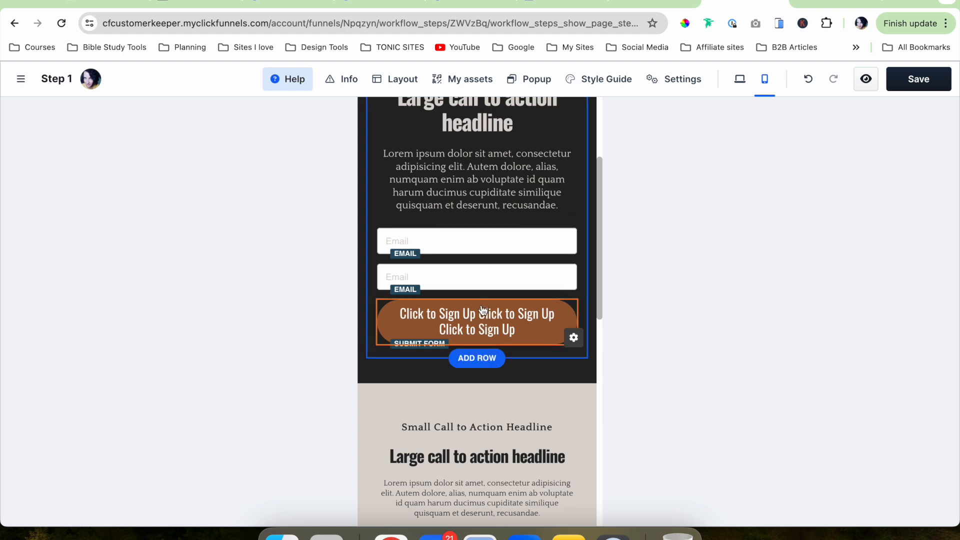
left_click(475, 322)
left_click(876, 287)
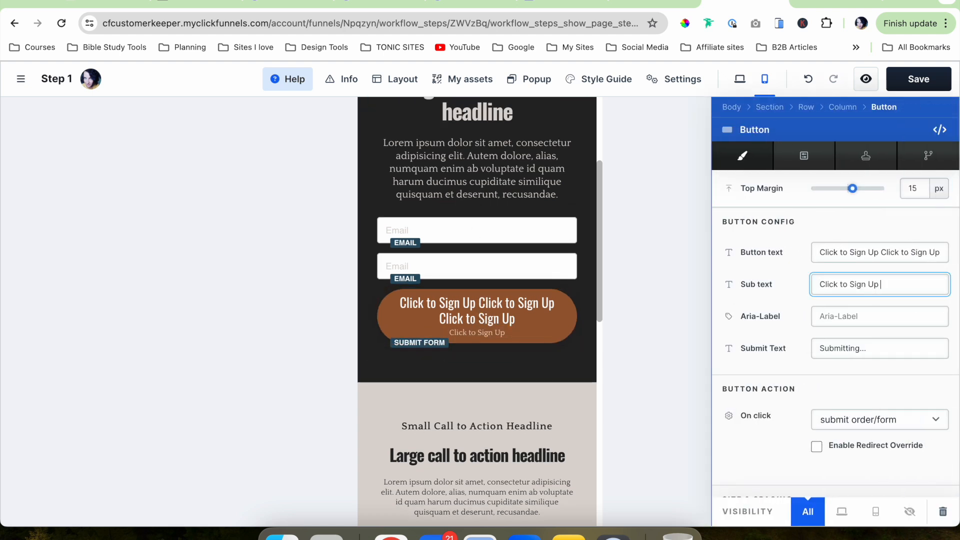
type("Click to Sign Up")
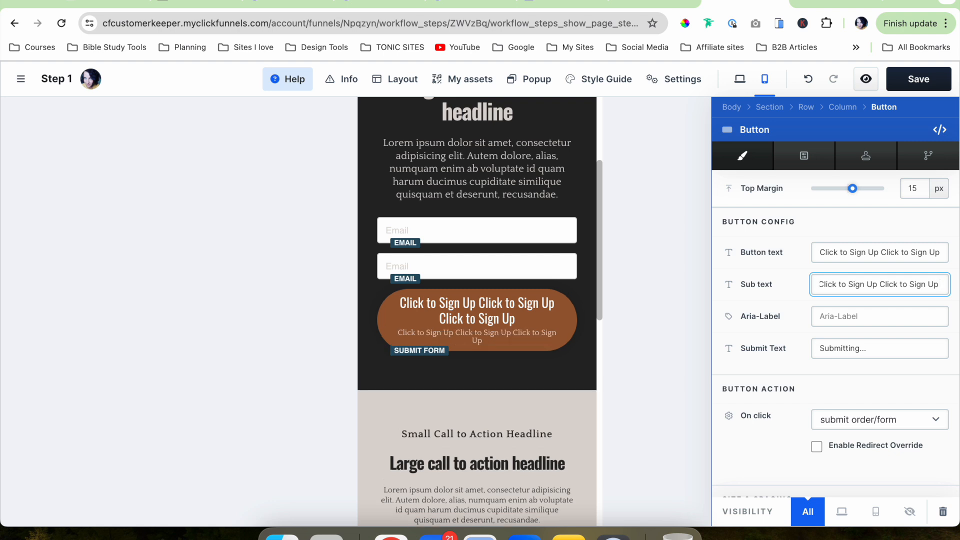
Lengthen the email form button's main text to "Click to Sign Up Click Click to Sign Upto Sign Up Click to Sign Up"
left_click(902, 253)
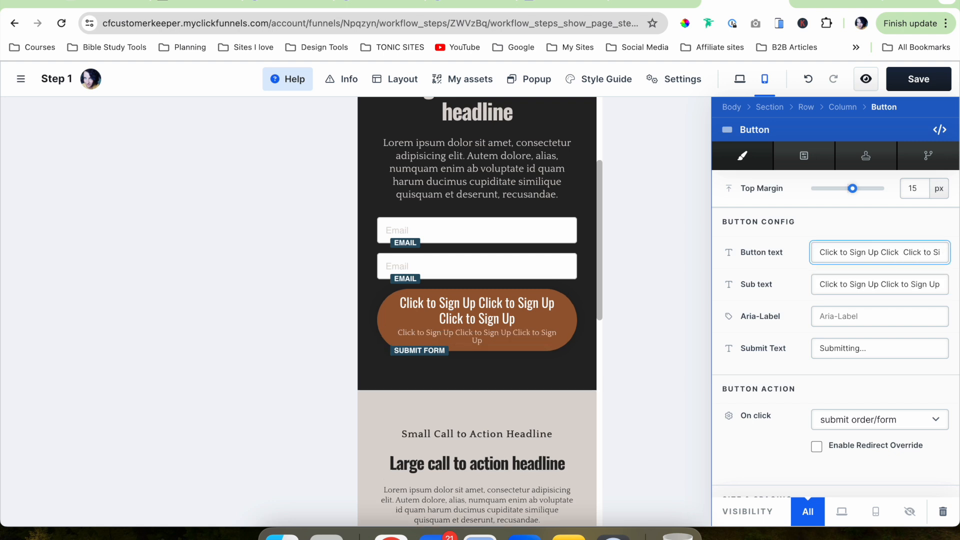
left_click(824, 324)
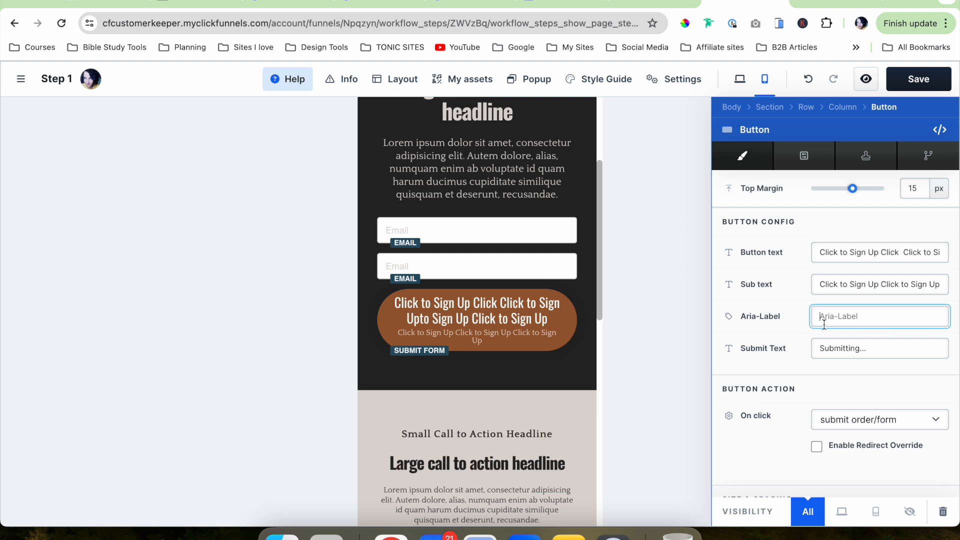
left_click(524, 384)
scroll(524, 383, "down", 3)
scroll(520, 382, "up", 2)
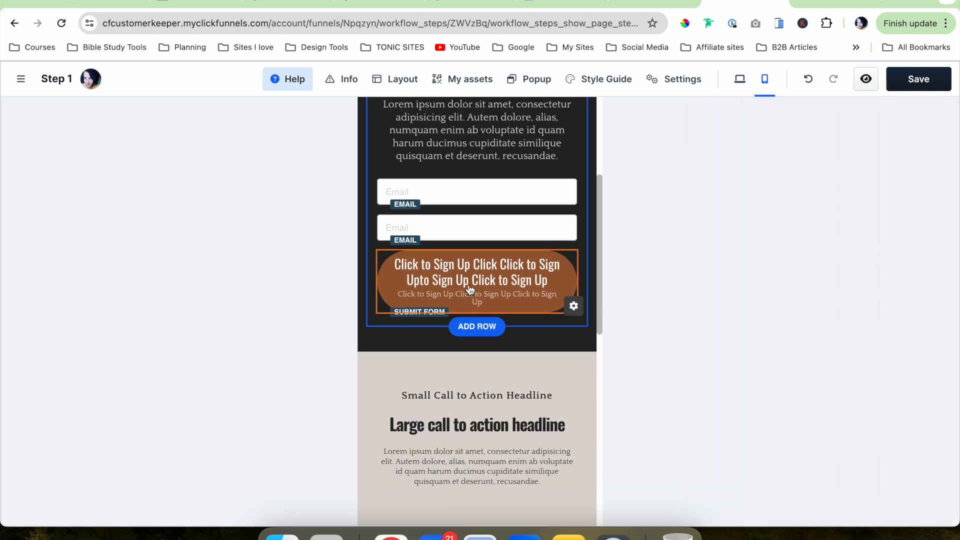
Try overriding the email form button's mobile font size with about 42 px, then reset the override
left_click(470, 241)
scroll(790, 382, "down", 5)
scroll(790, 383, "down", 2)
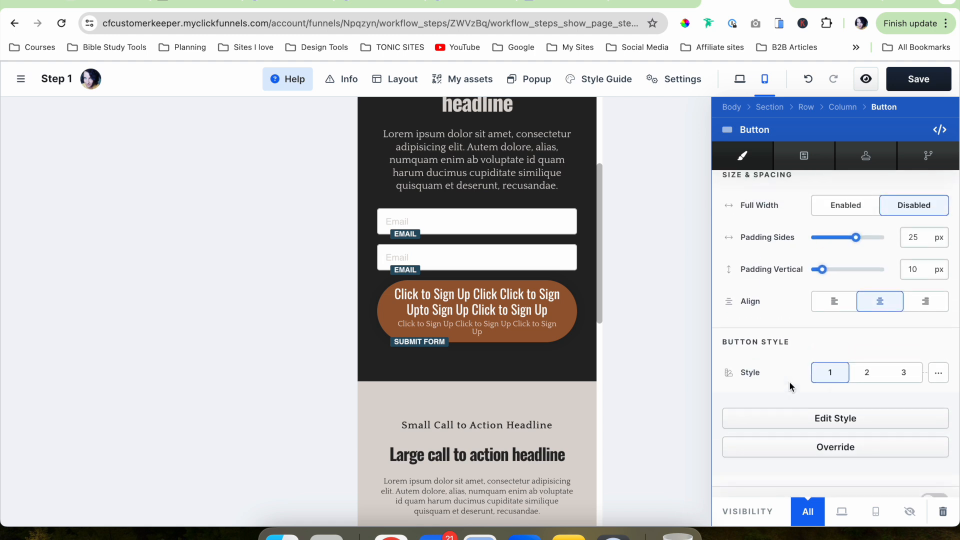
left_click(847, 404)
scroll(846, 404, "down", 8)
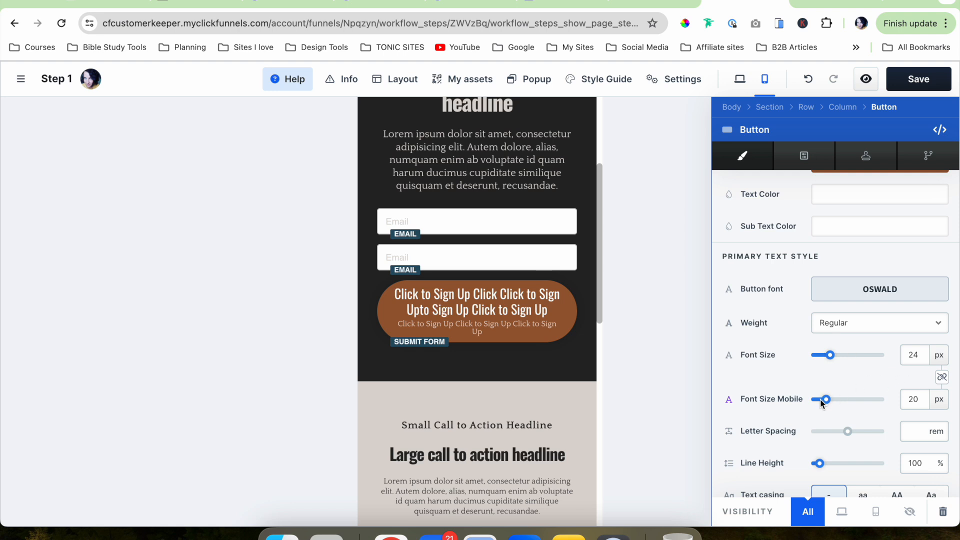
left_click_drag(828, 402, 850, 405)
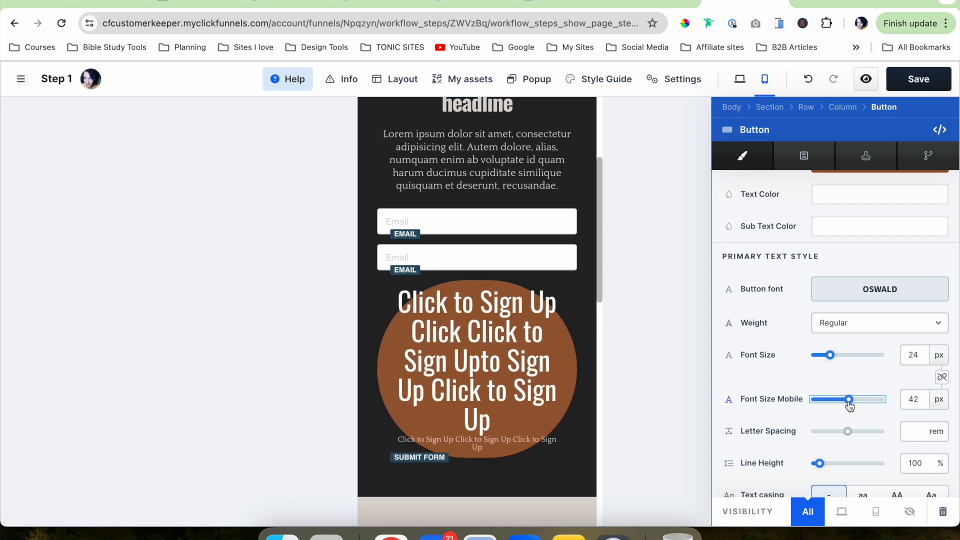
left_click_drag(850, 405, 846, 404)
scroll(838, 380, "up", 5)
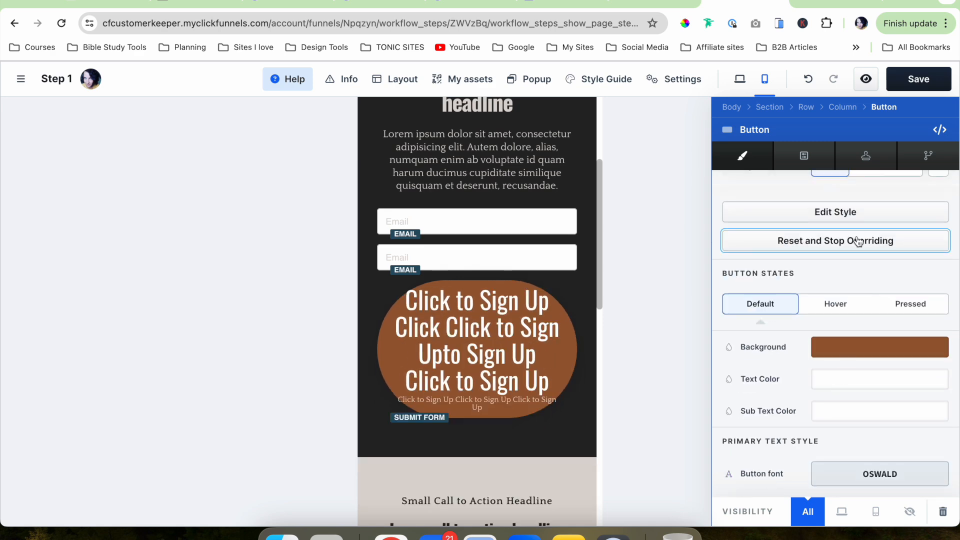
left_click(858, 242)
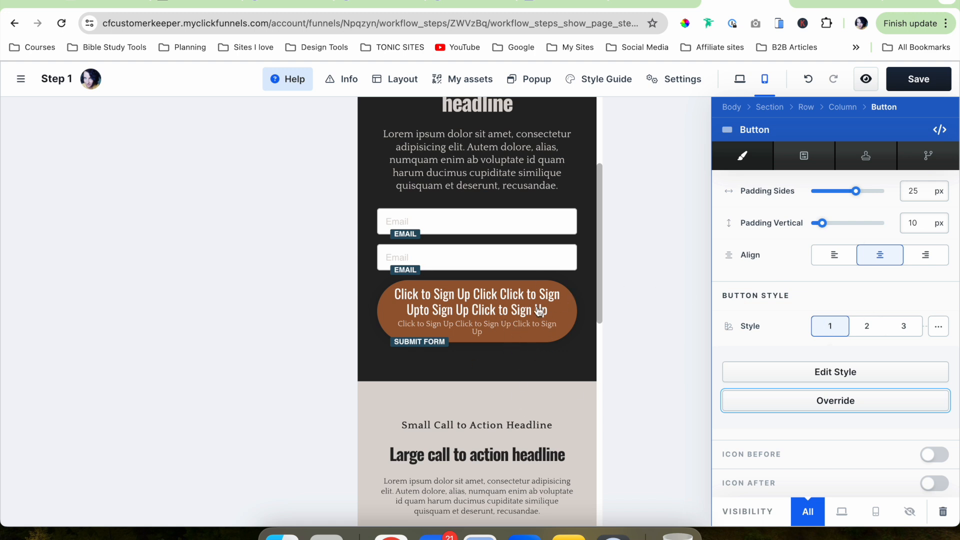
Set all corners of Button Style 1 to 80 px in the Cityscape Style guide and update it
left_click(595, 81)
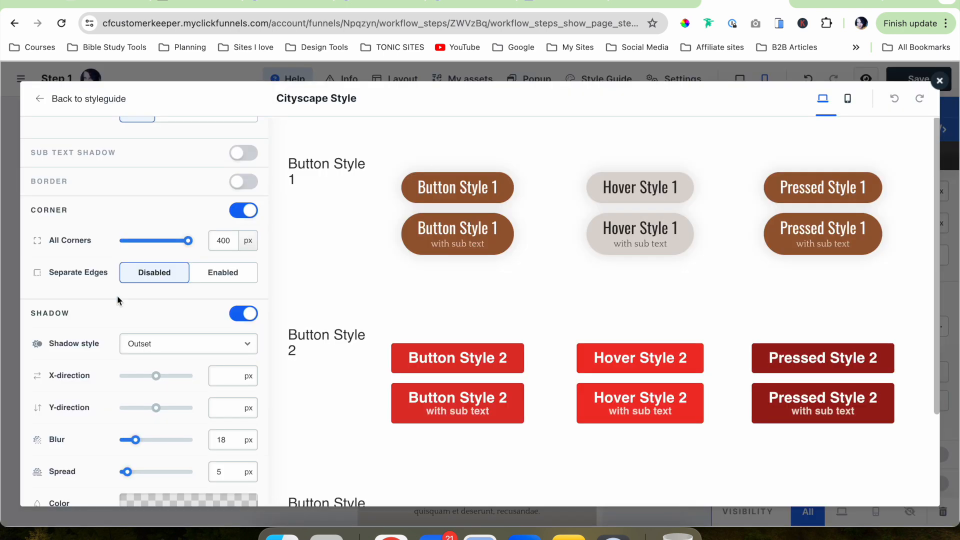
scroll(117, 395, "down", 1)
left_click_drag(189, 226, 157, 226)
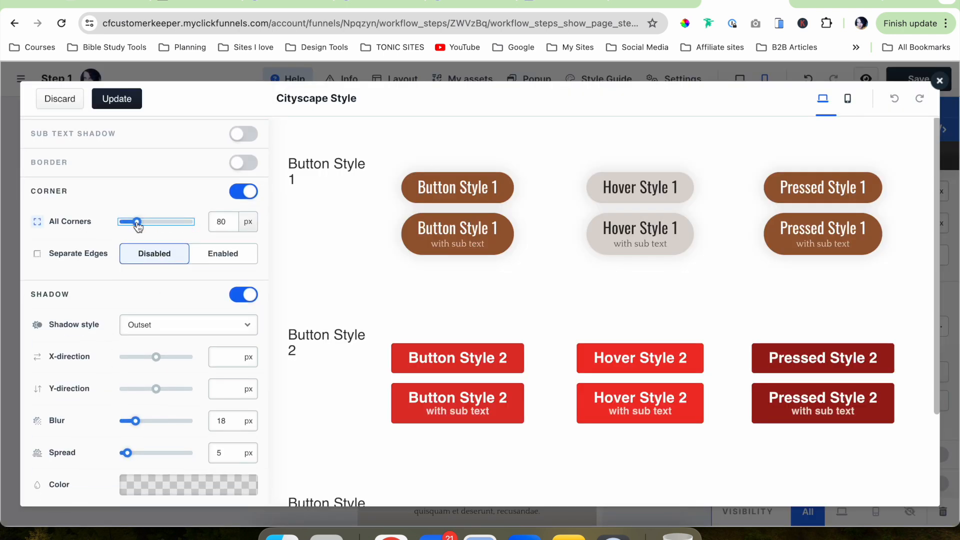
left_click(111, 98)
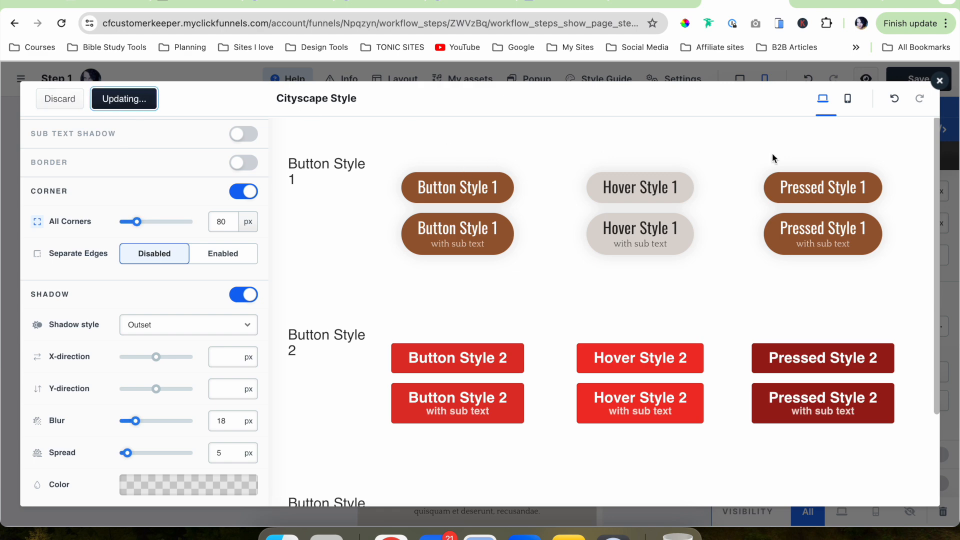
left_click(939, 82)
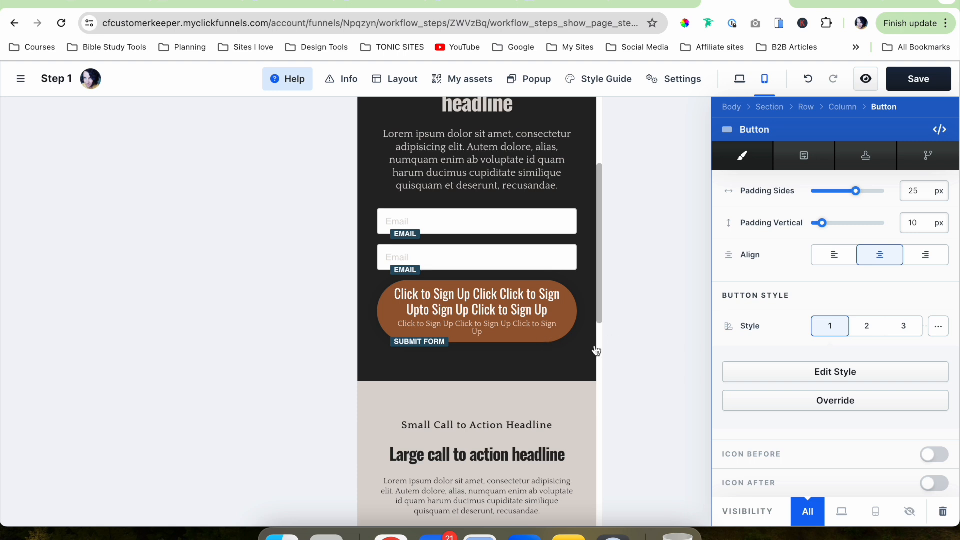
Try overriding the email form button's style again at its mobile font size, then reset the override
scroll(518, 366, "down", 1)
left_click(840, 409)
scroll(840, 410, "down", 8)
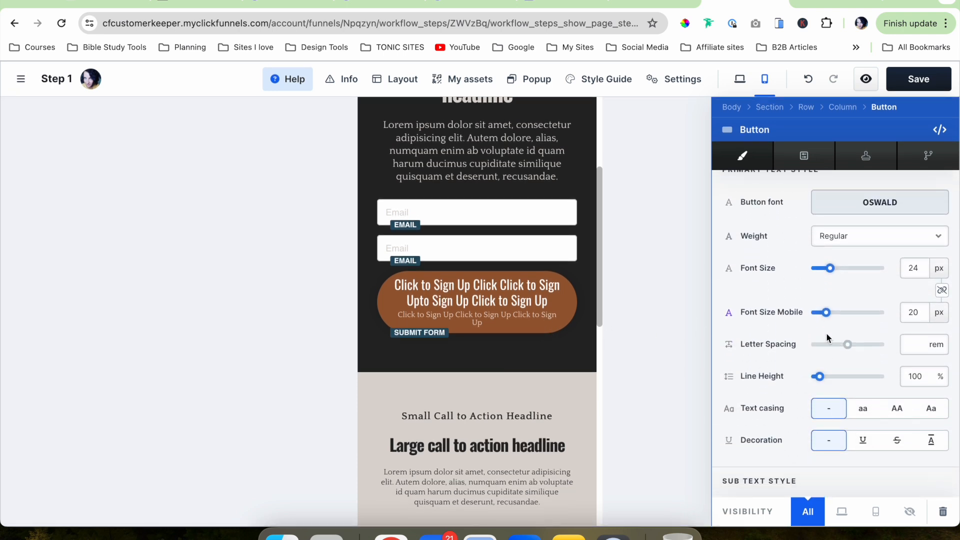
mouse_move(826, 318)
left_mouse_down()
mouse_move(857, 320)
mouse_move(817, 321)
mouse_move(828, 324)
left_mouse_up()
scroll(872, 215, "up", 7)
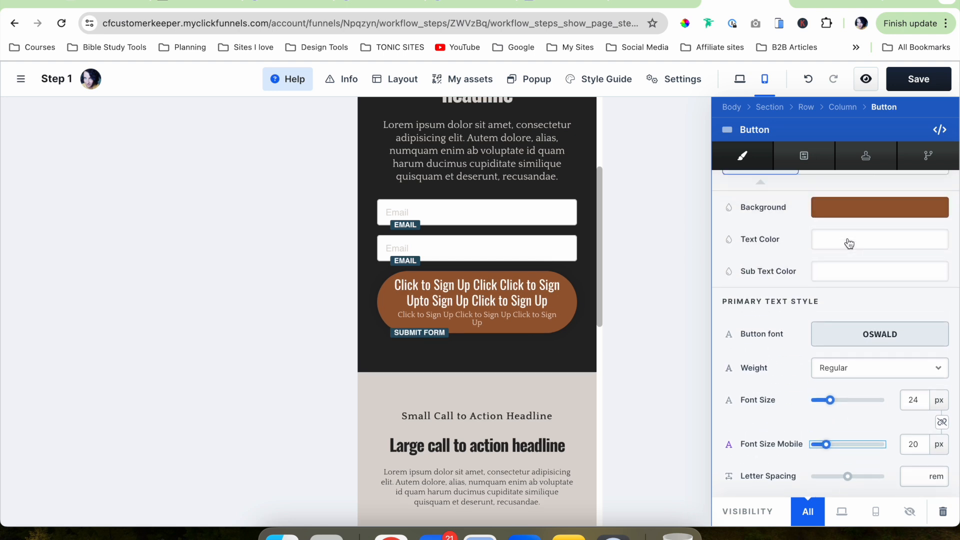
left_click(832, 305)
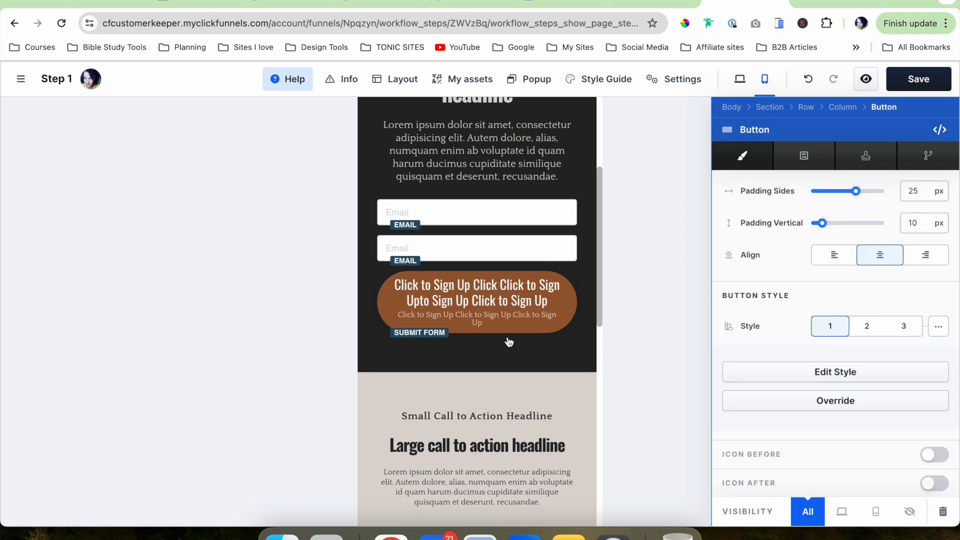
Check the Button Style 1 settings in the style guide and examine the lengthened form button in desktop view
left_click(509, 341)
scroll(517, 240, "up", 2)
scroll(517, 237, "up", 1)
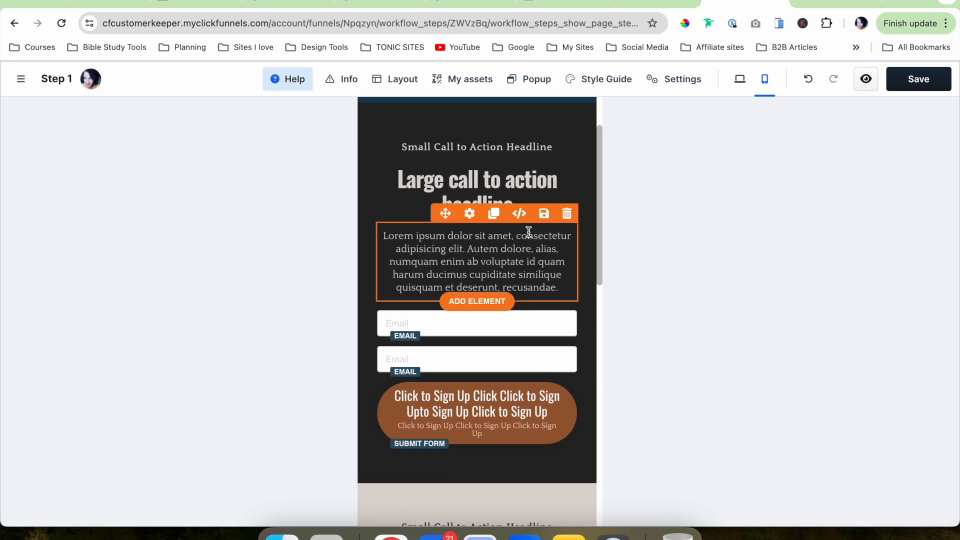
left_click(602, 81)
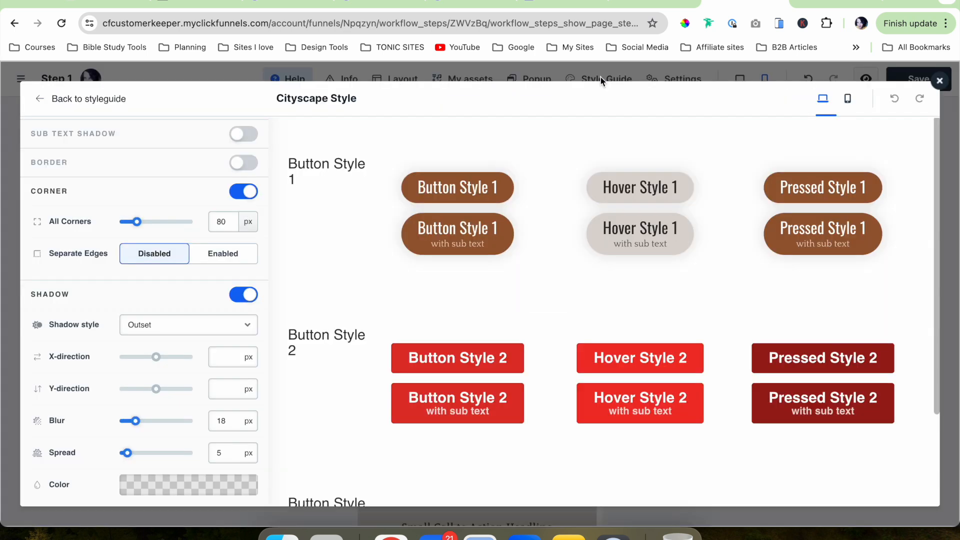
left_click(940, 82)
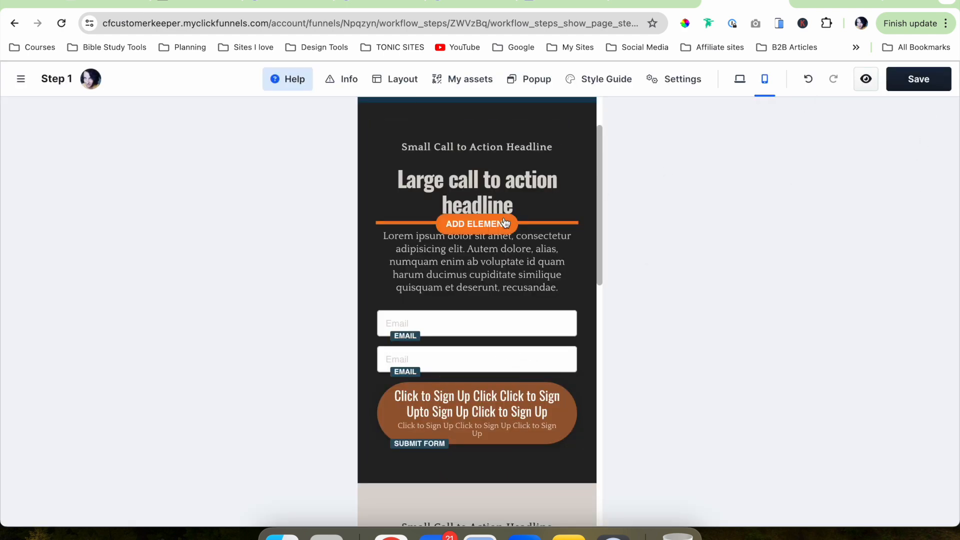
left_click(739, 78)
scroll(695, 340, "down", 5)
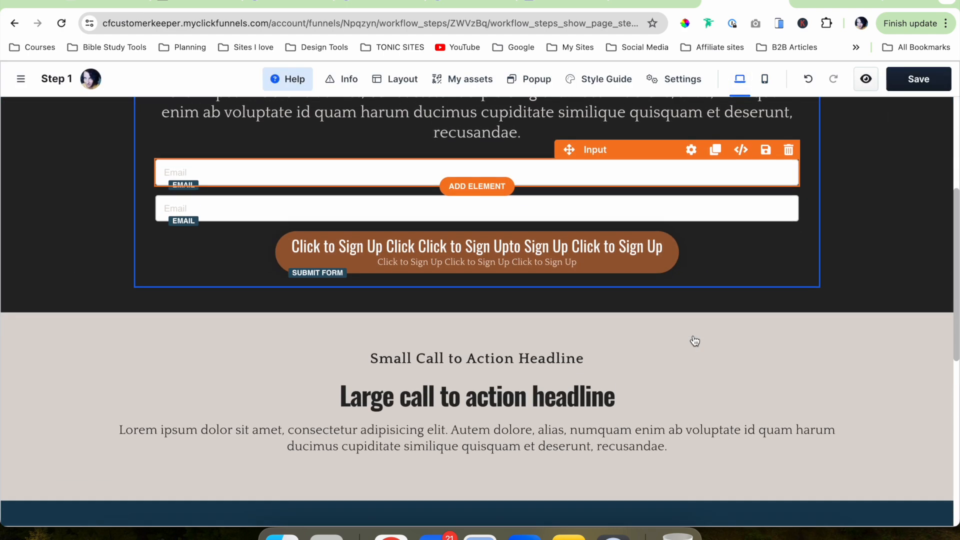
Change the paint of the email form section to a light beige background and check it against the neighbouring sections
scroll(695, 341, "up", 3)
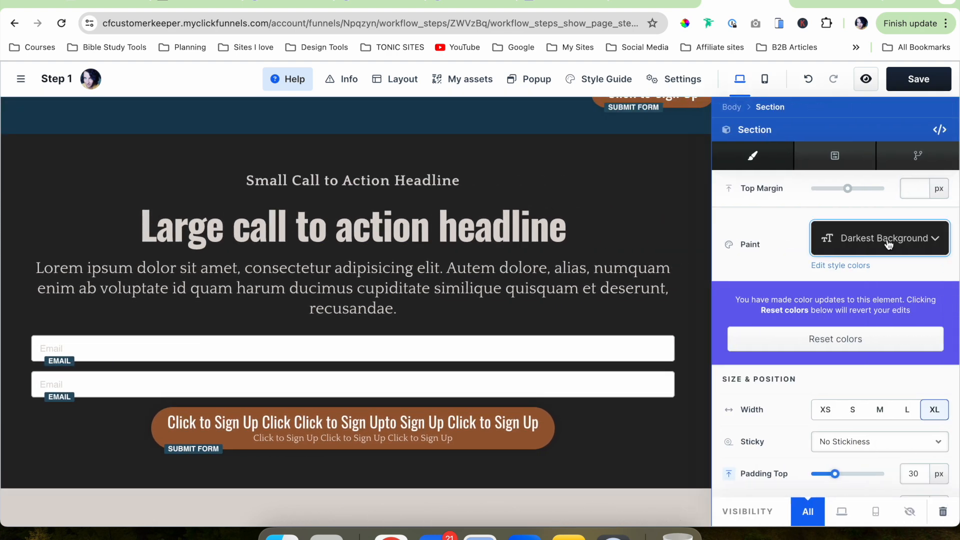
left_click(889, 244)
left_click(868, 383)
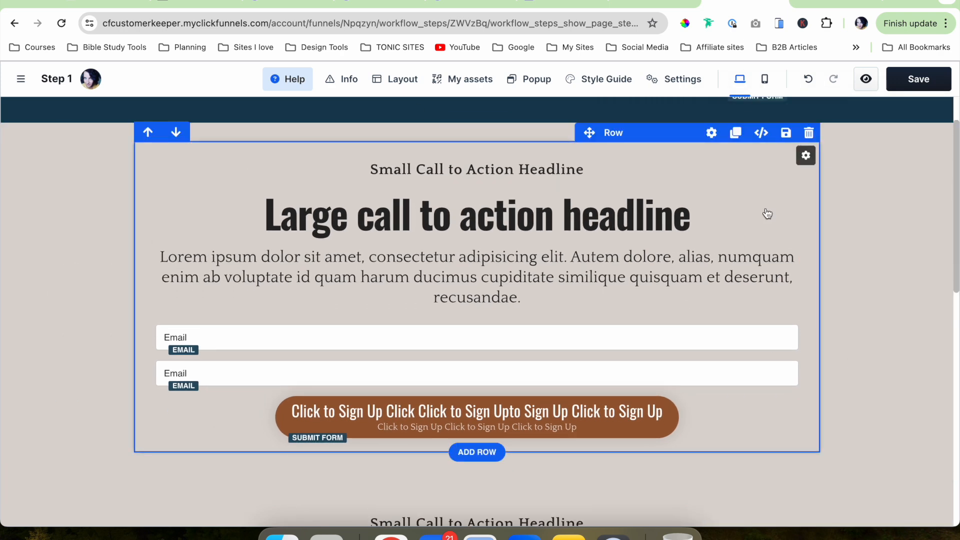
scroll(797, 338, "down", 3)
scroll(796, 338, "down", 2)
scroll(796, 337, "up", 7)
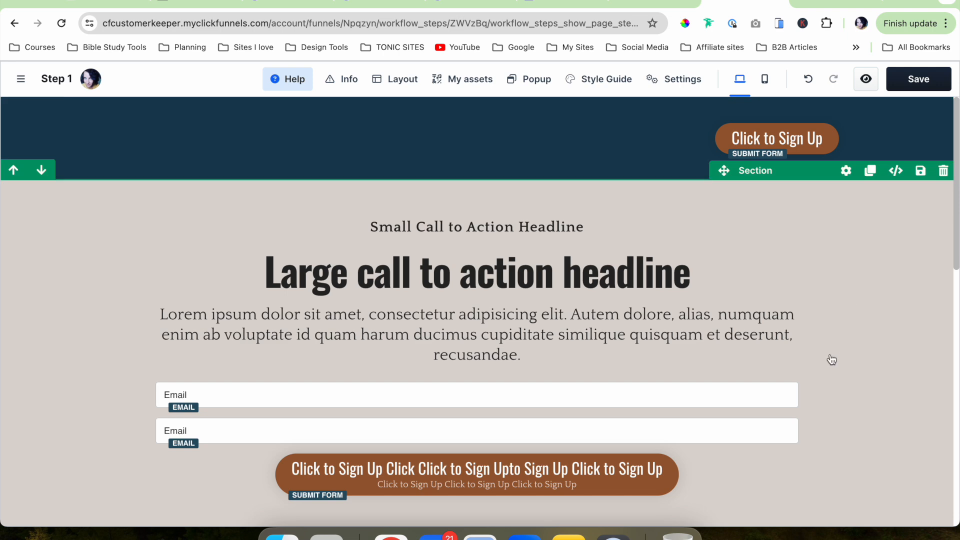
Add a one-column row with a paragraph and a button to the empty white section below the two-column text
scroll(832, 360, "down", 12)
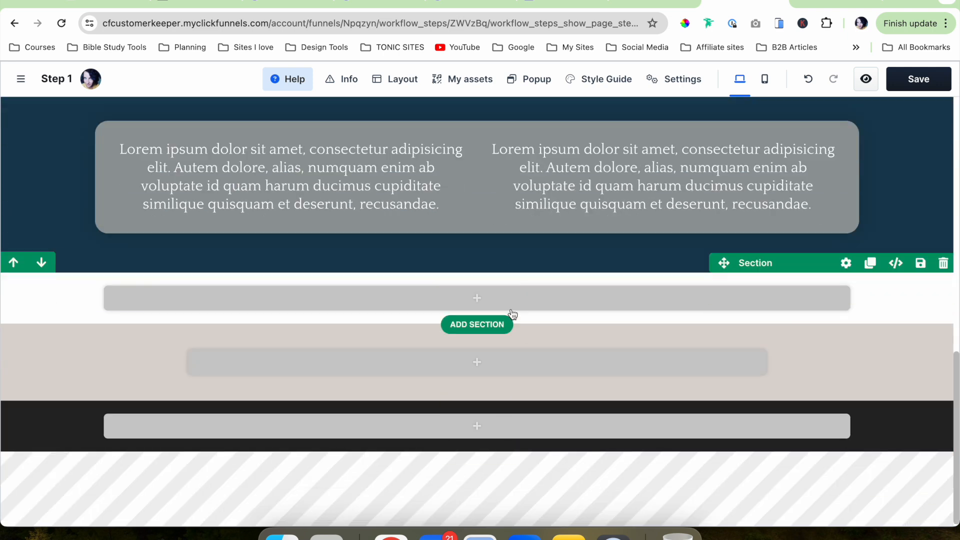
left_click(508, 306)
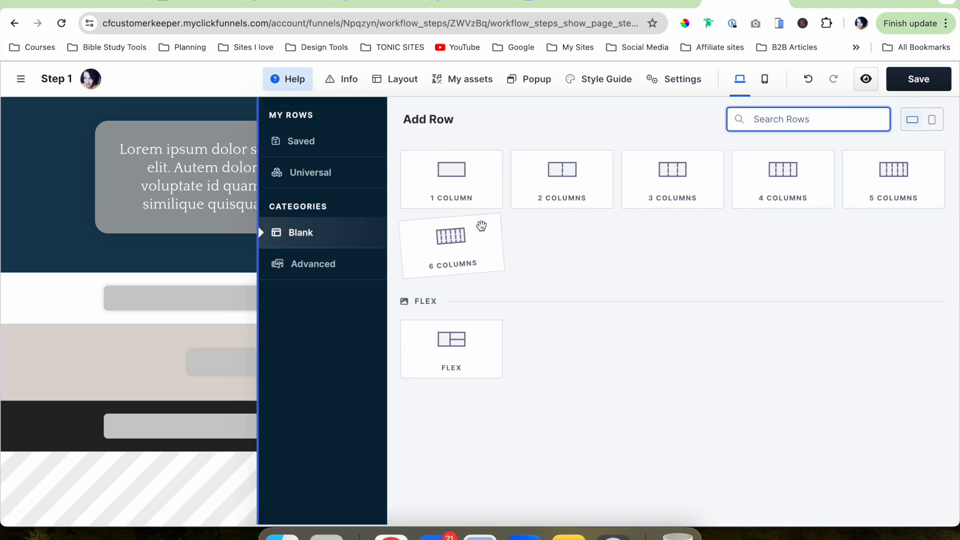
left_click(463, 194)
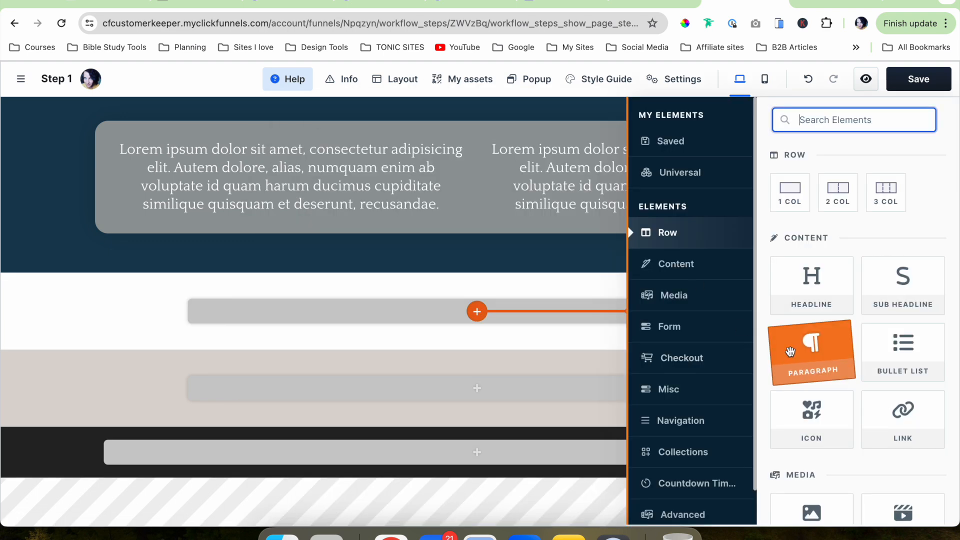
left_click(812, 348)
scroll(857, 408, "down", 6)
scroll(851, 430, "down", 1)
left_click(811, 385)
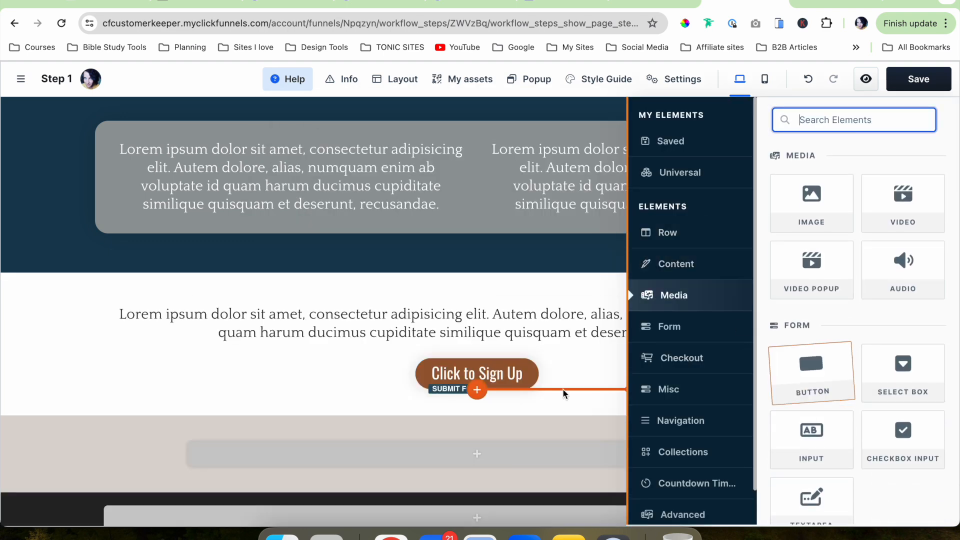
left_click(445, 401)
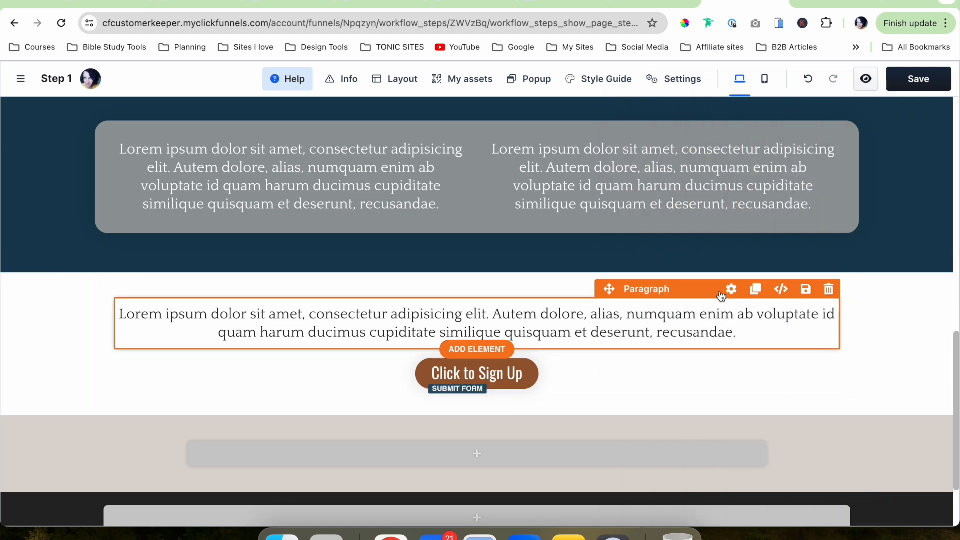
Set the new paragraph's typography style to XL and check it within the white section
left_click(732, 290)
left_click(908, 388)
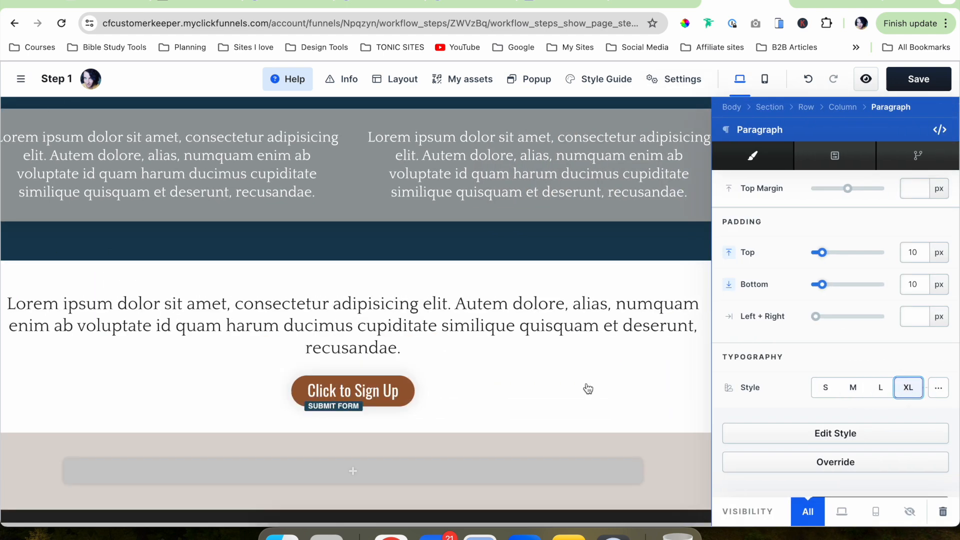
scroll(888, 372, "down", 3)
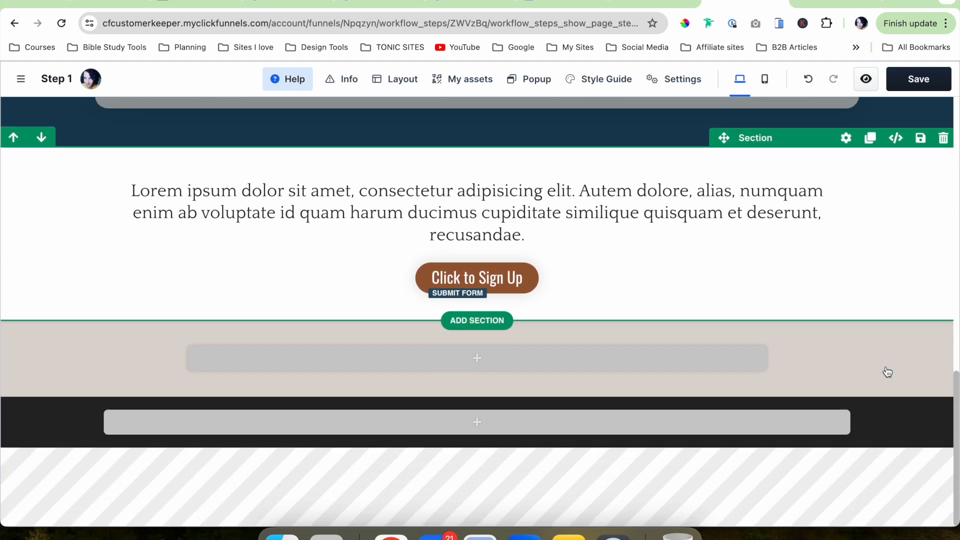
scroll(762, 286, "up", 3)
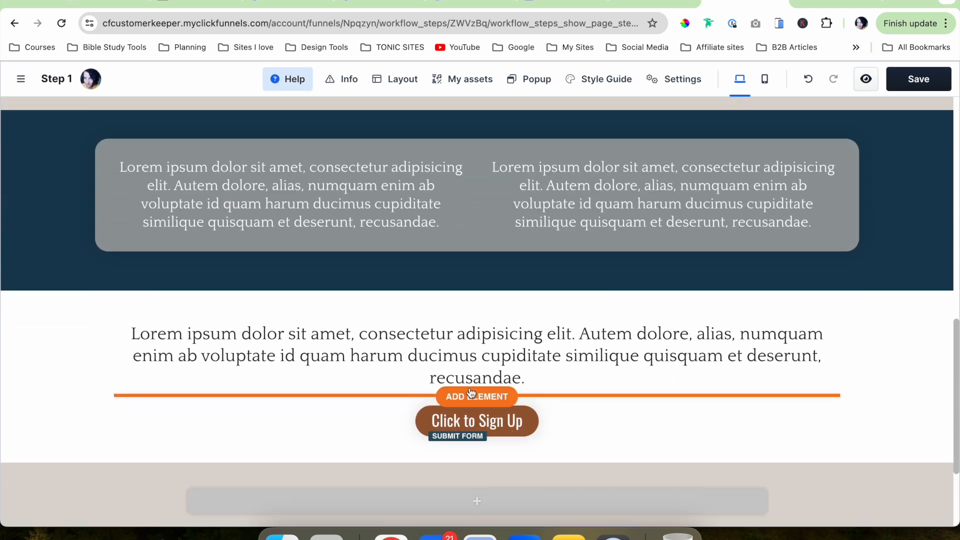
scroll(793, 343, "down", 3)
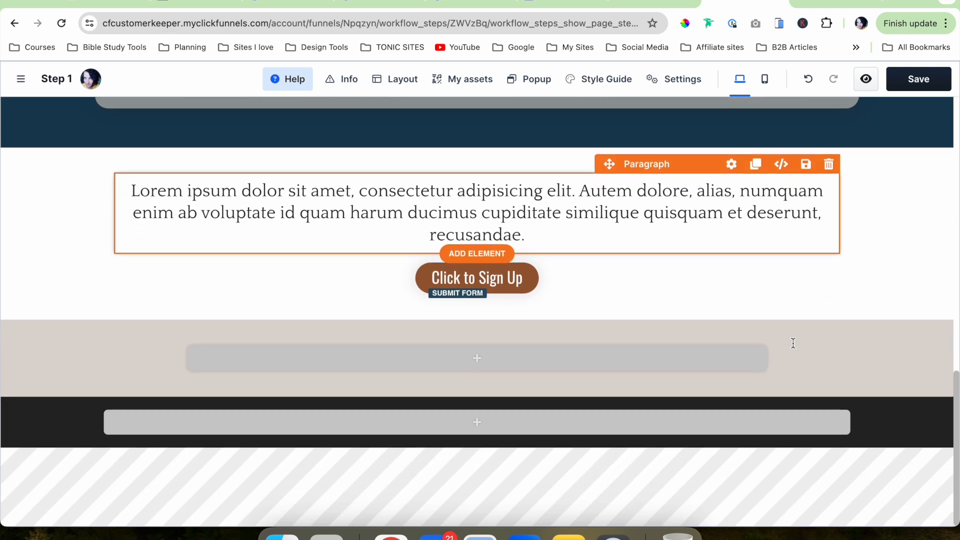